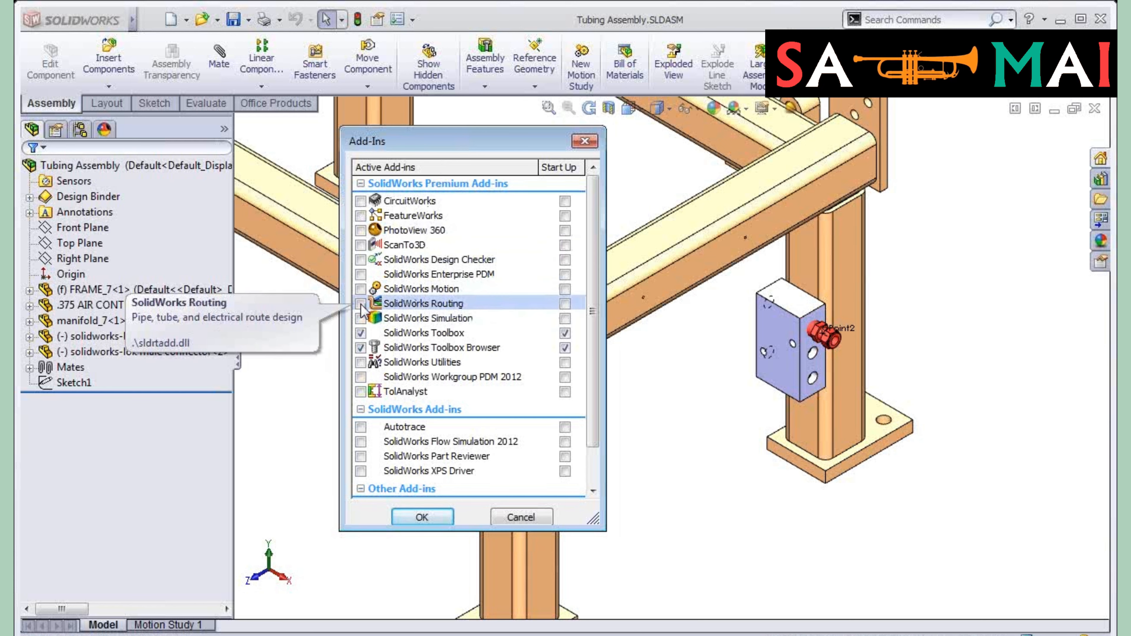
# Step: Enable the SolidWorks Routing add-in for the current session and for every start-up
pyautogui.click(360, 305)
pyautogui.click(565, 305)
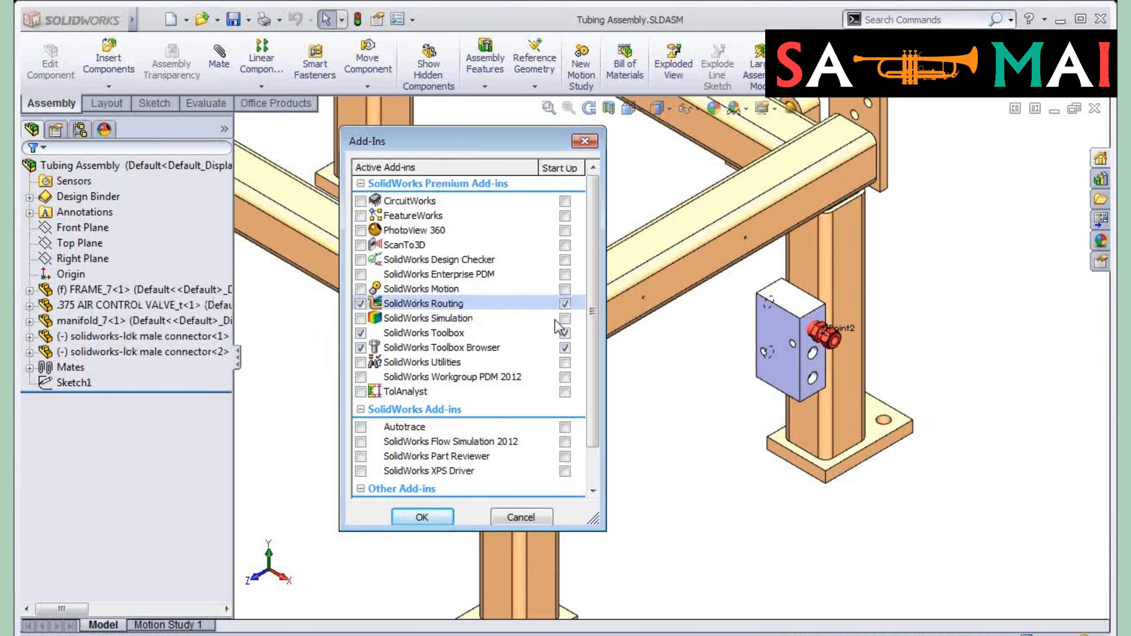
pyautogui.click(439, 519)
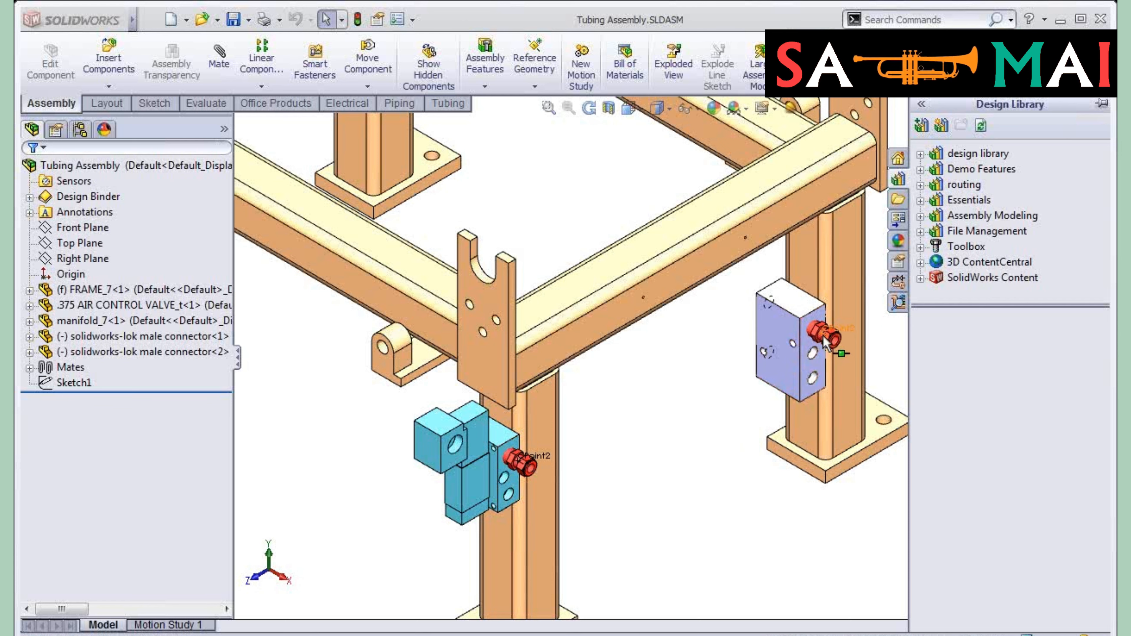
# Step: Check that routing points are shown, and start a route from the connection point of the manifold's male connector
pyautogui.click(731, 419)
pyautogui.scroll(-3, 828, 328)
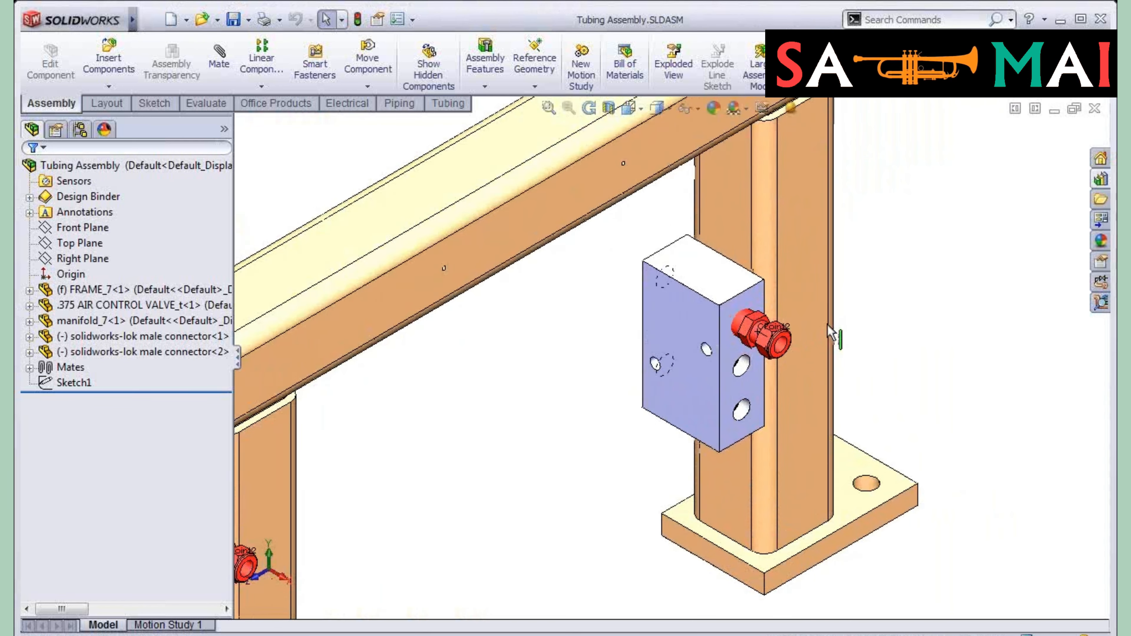
pyautogui.scroll(-5, 733, 346)
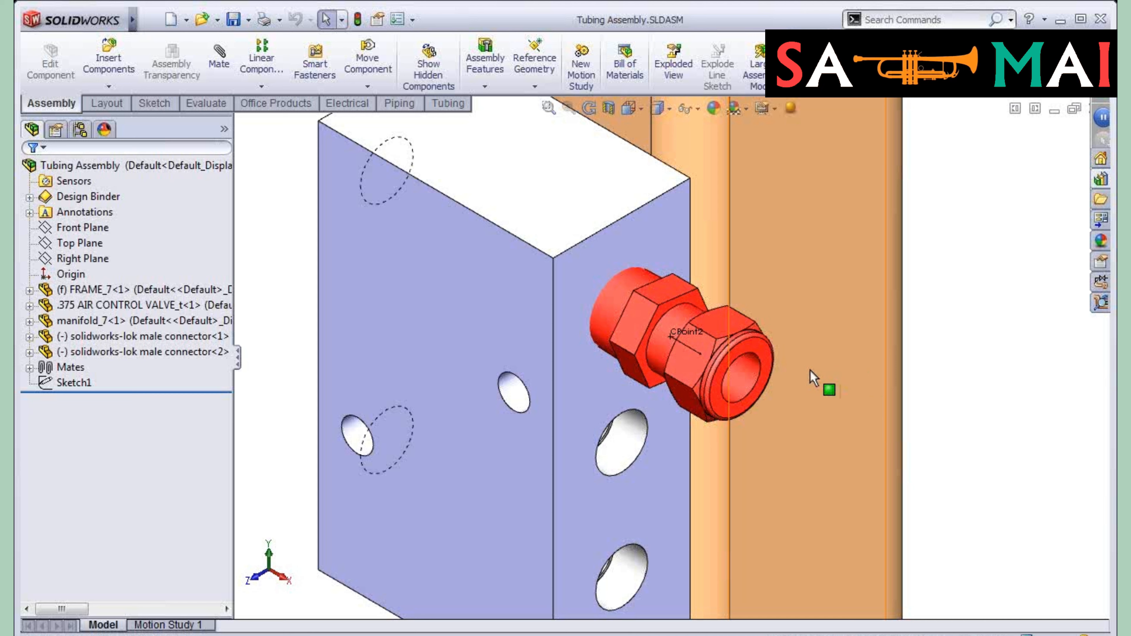
pyautogui.click(686, 111)
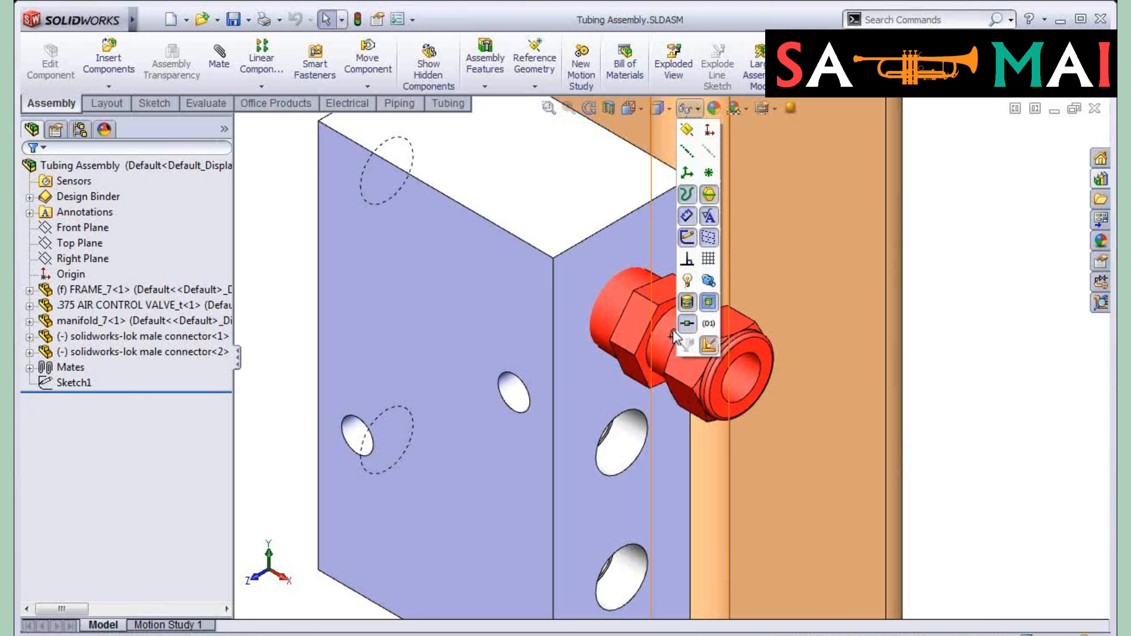
pyautogui.click(688, 325)
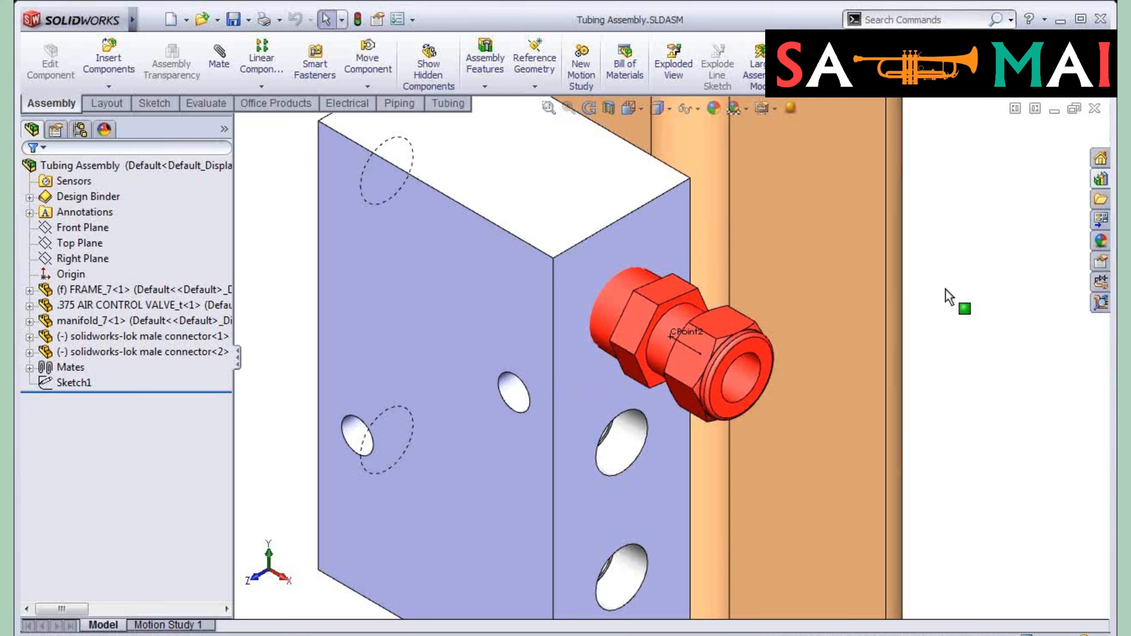
pyautogui.rightClick(673, 345)
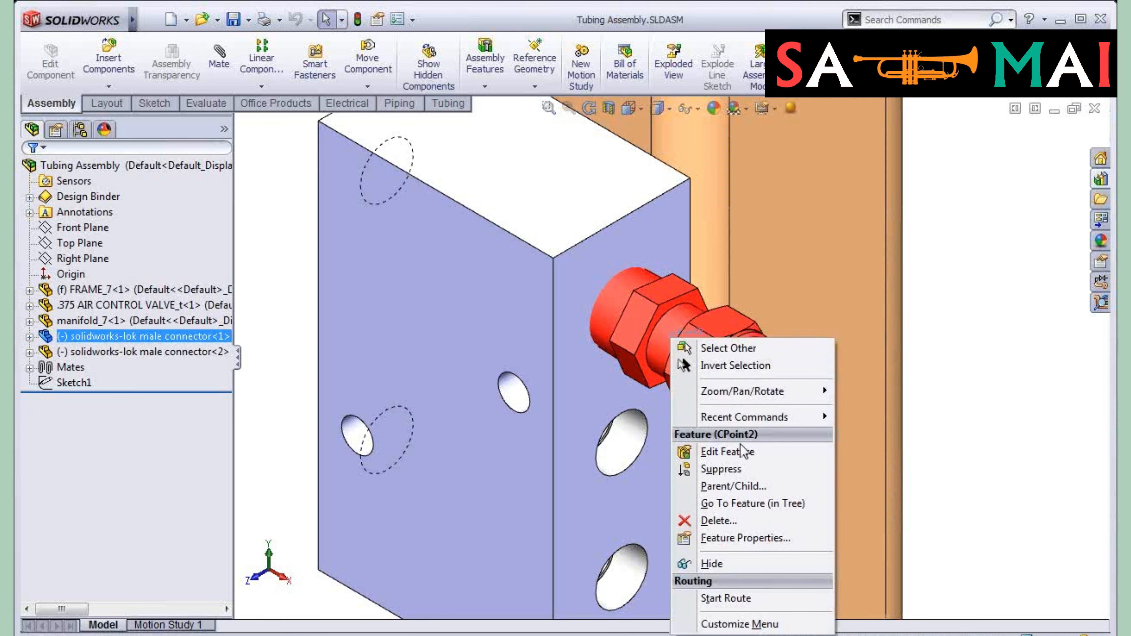
pyautogui.click(741, 599)
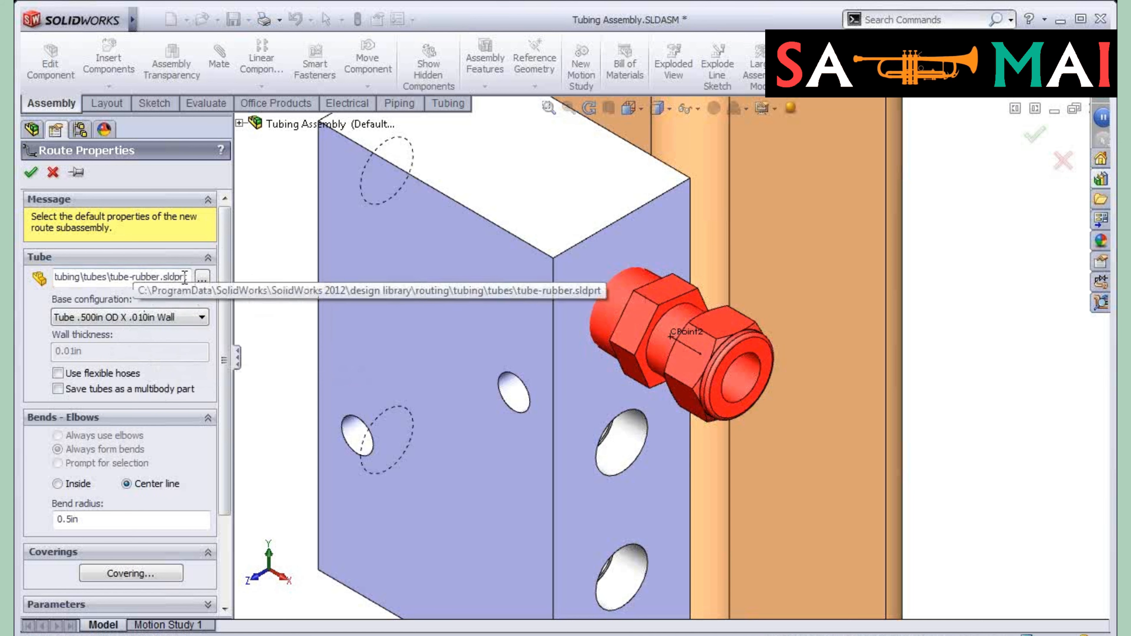
# Step: Use tube-ss.sldprt as the route's tube part with the base configuration Tube .500in OD X .010in Wall
pyautogui.click(202, 277)
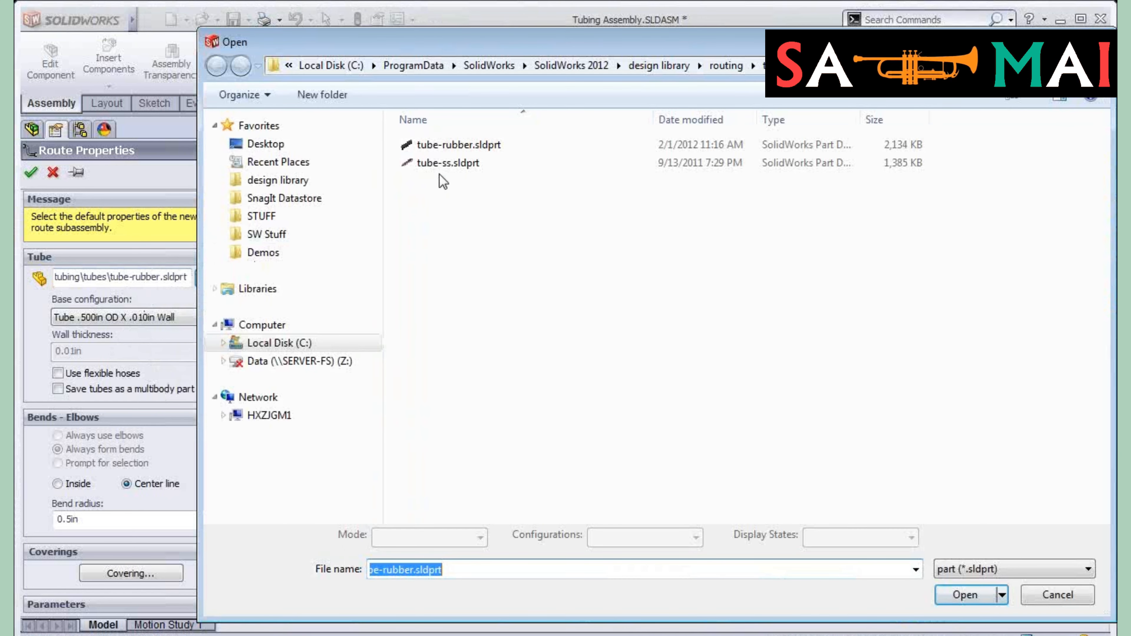
pyautogui.click(442, 165)
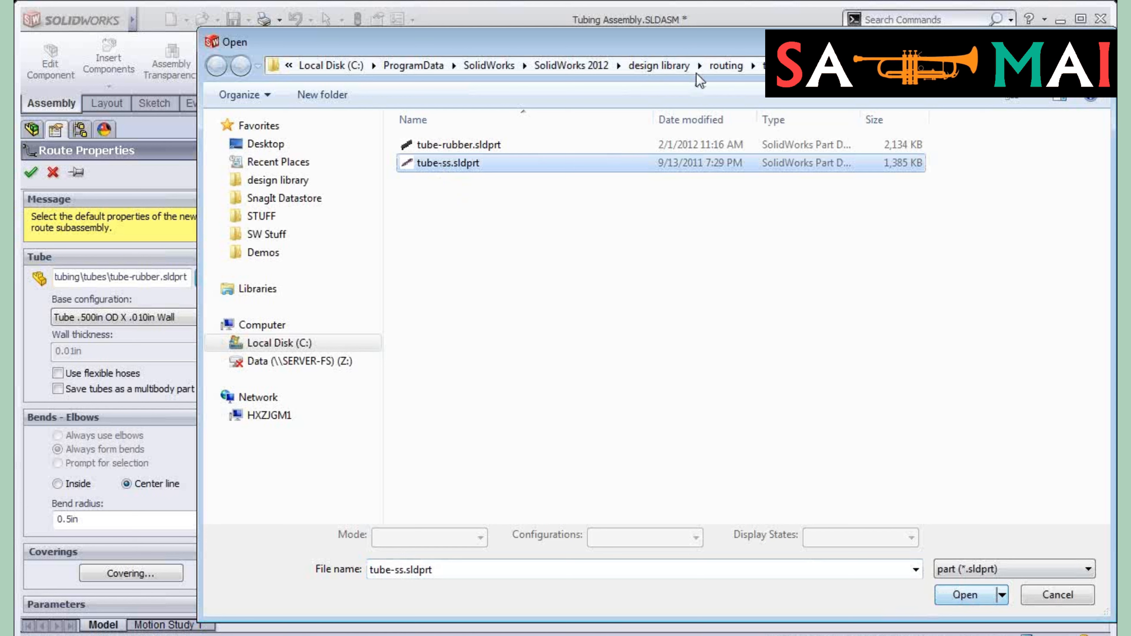
pyautogui.click(981, 595)
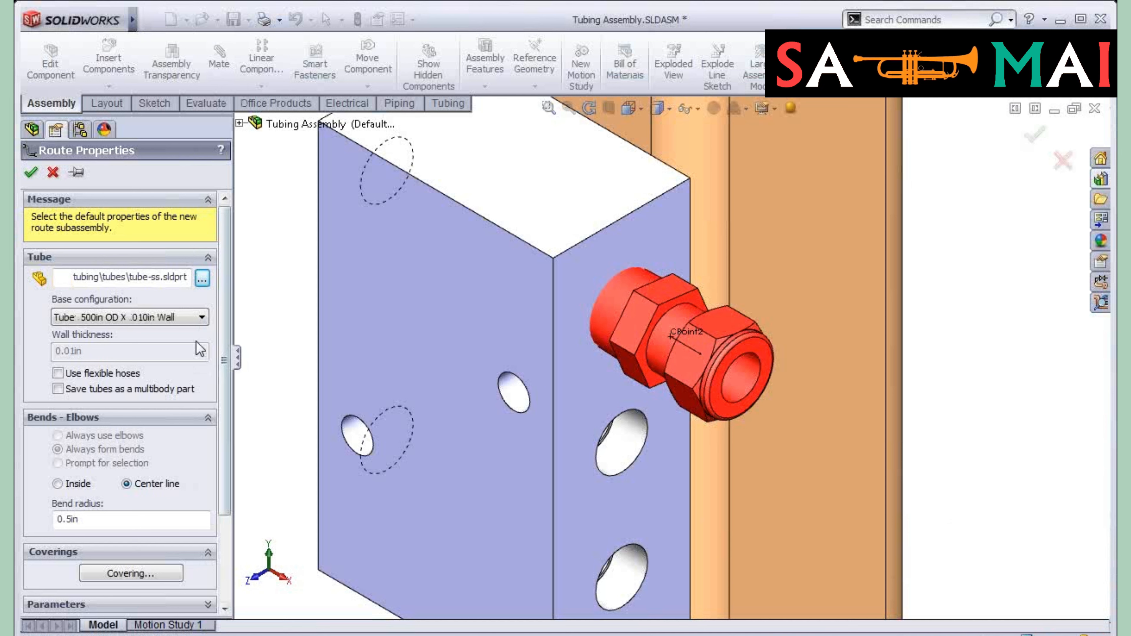
pyautogui.click(191, 317)
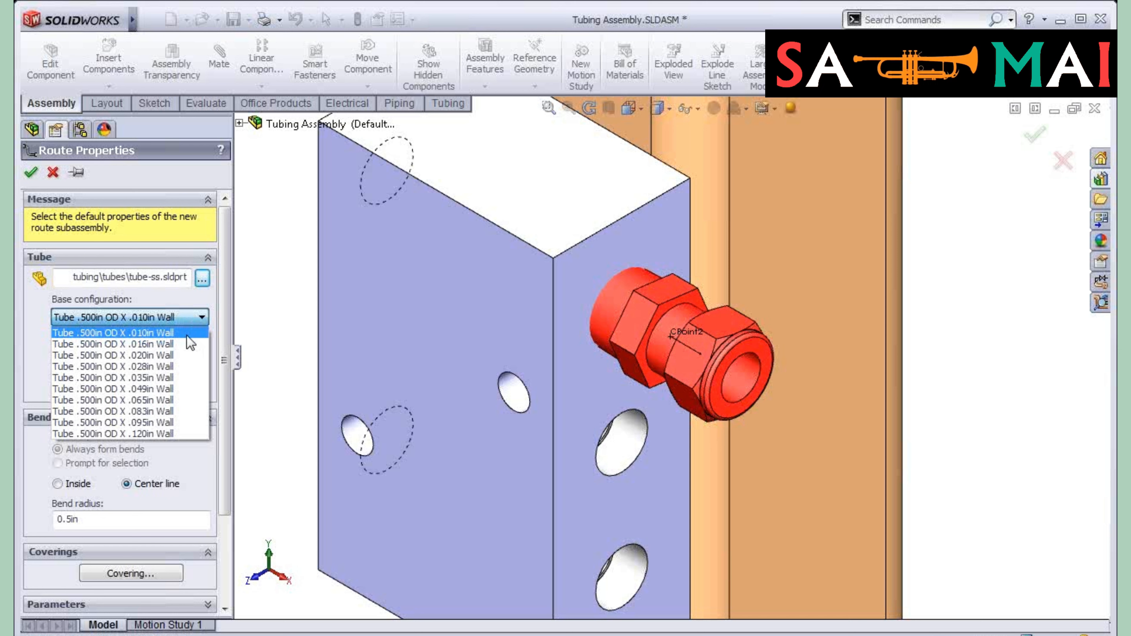
pyautogui.click(187, 334)
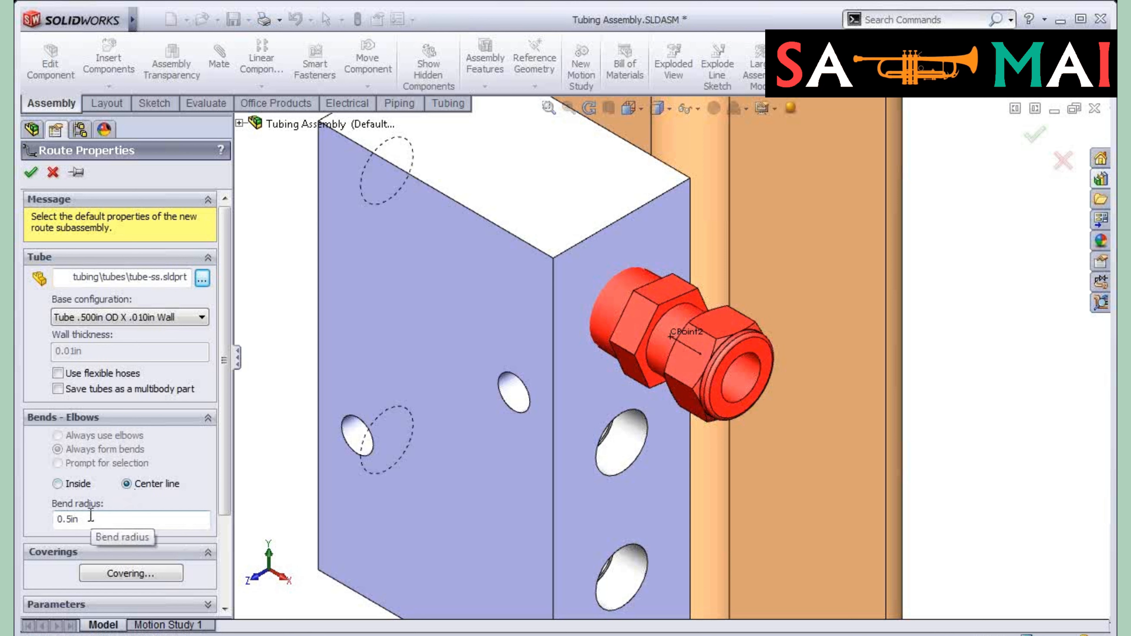
# Step: Accept the route properties and create the route subassembly from the "routeAssembly in" template
pyautogui.moveTo(222, 432)
pyautogui.mouseDown()
pyautogui.moveTo(225, 496)
pyautogui.moveTo(225, 411)
pyautogui.mouseUp()
pyautogui.click(31, 172)
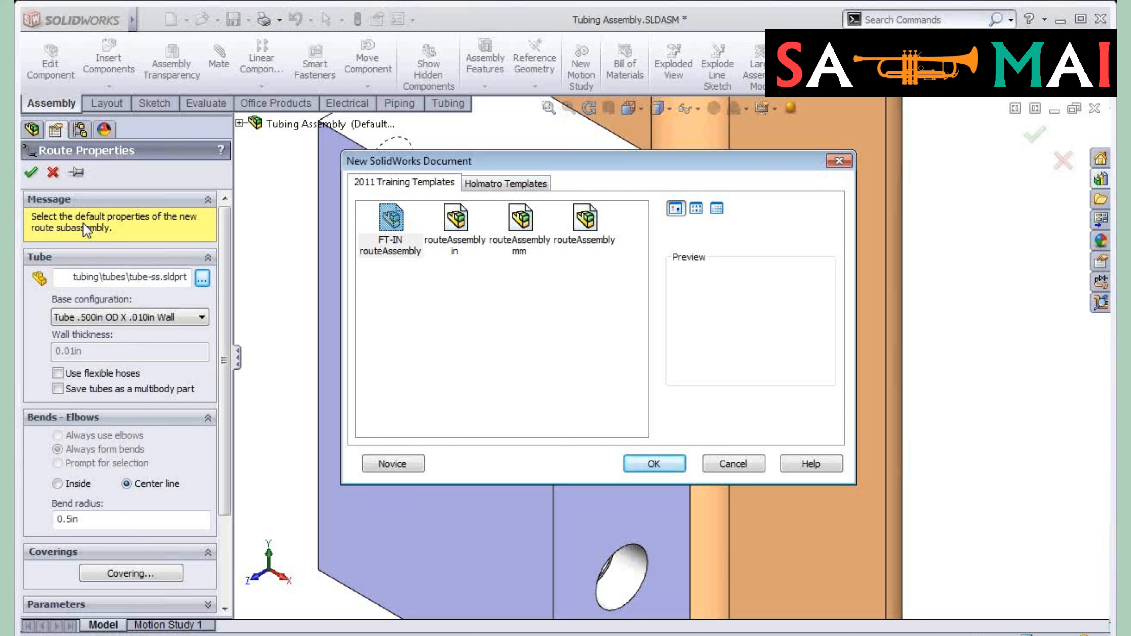
pyautogui.click(448, 242)
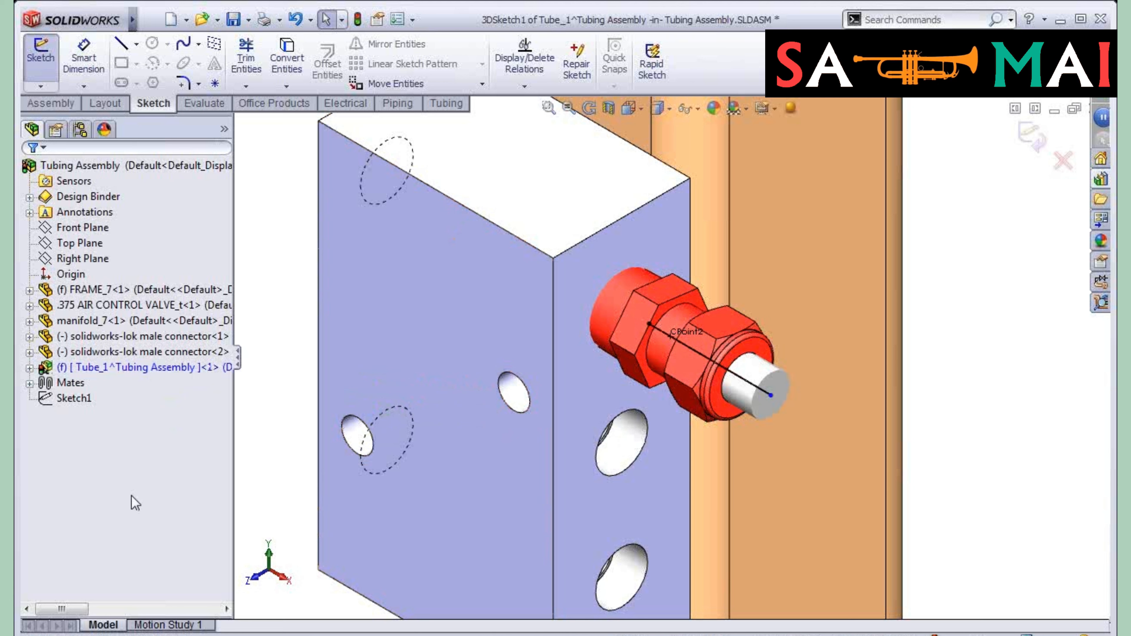
# Step: Expand the new tube subassembly in the feature tree and lengthen the tube stub at the manifold's connector
pyautogui.click(29, 368)
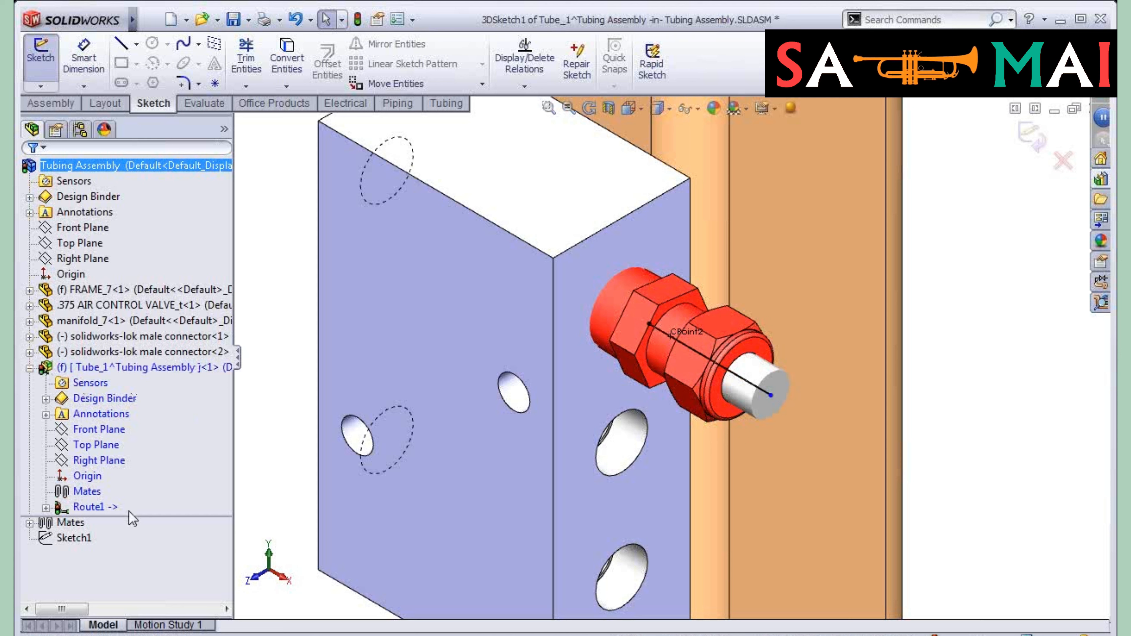
pyautogui.click(114, 507)
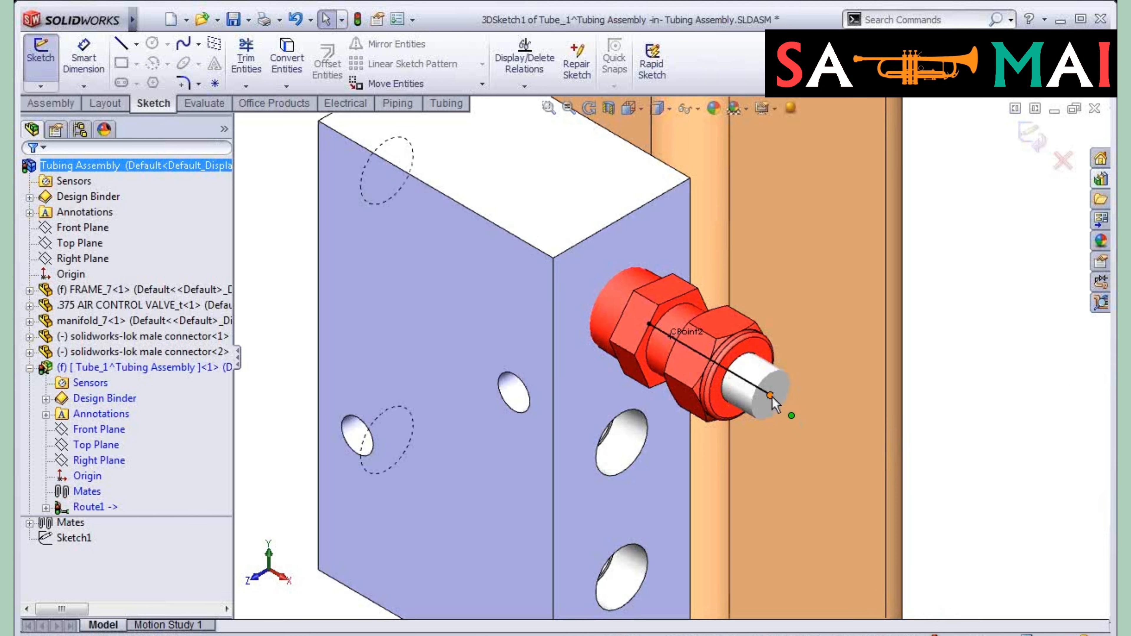
pyautogui.moveTo(770, 395); pyautogui.dragTo(860, 447)
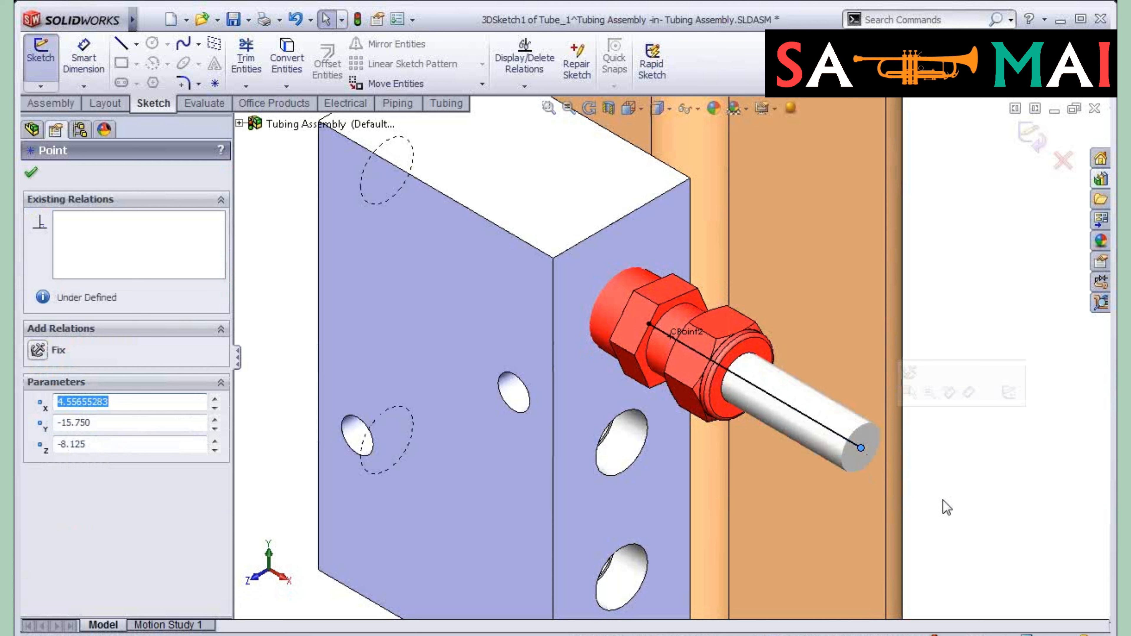
pyautogui.click(959, 264)
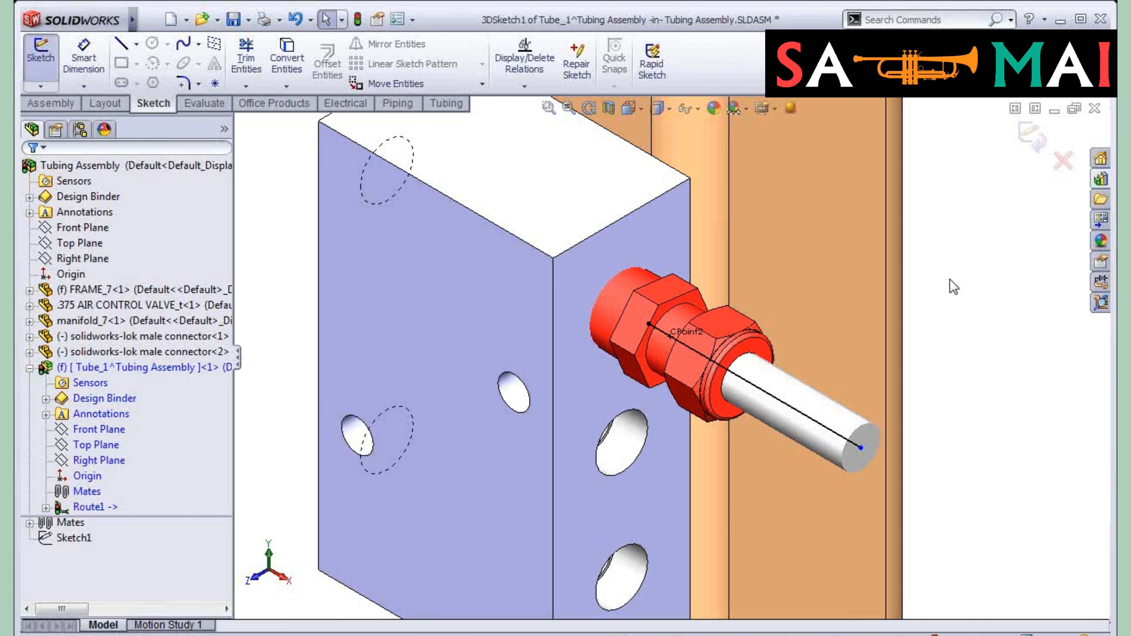
# Step: Add the air control valve's male connector to the route and lengthen its tube stub
pyautogui.scroll(5, 641, 343)
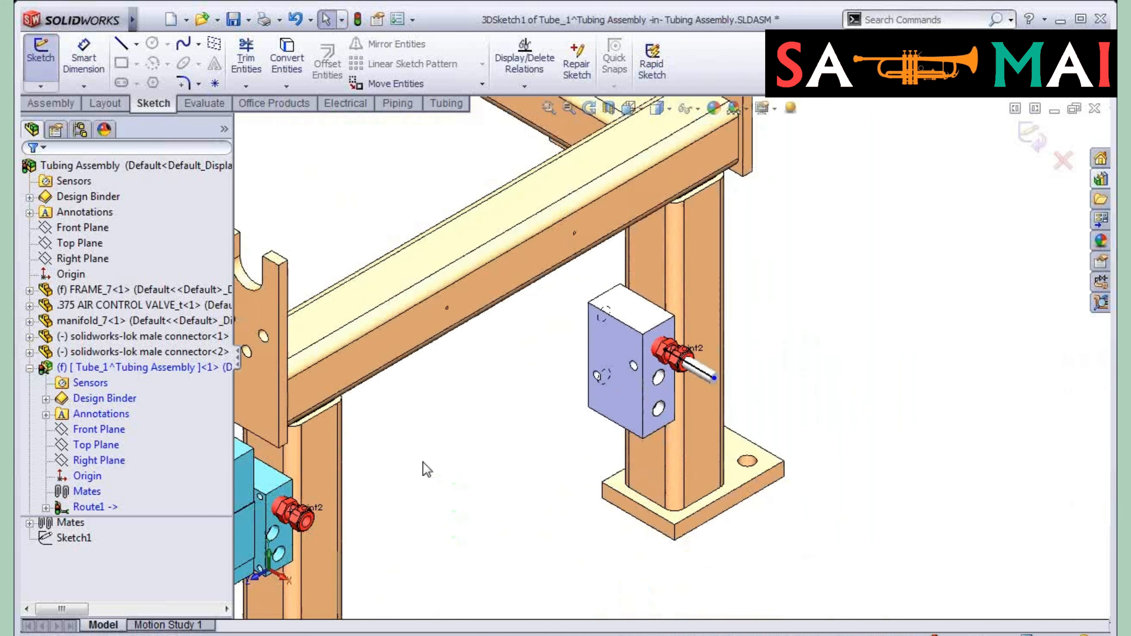
pyautogui.scroll(-10, 576, 389)
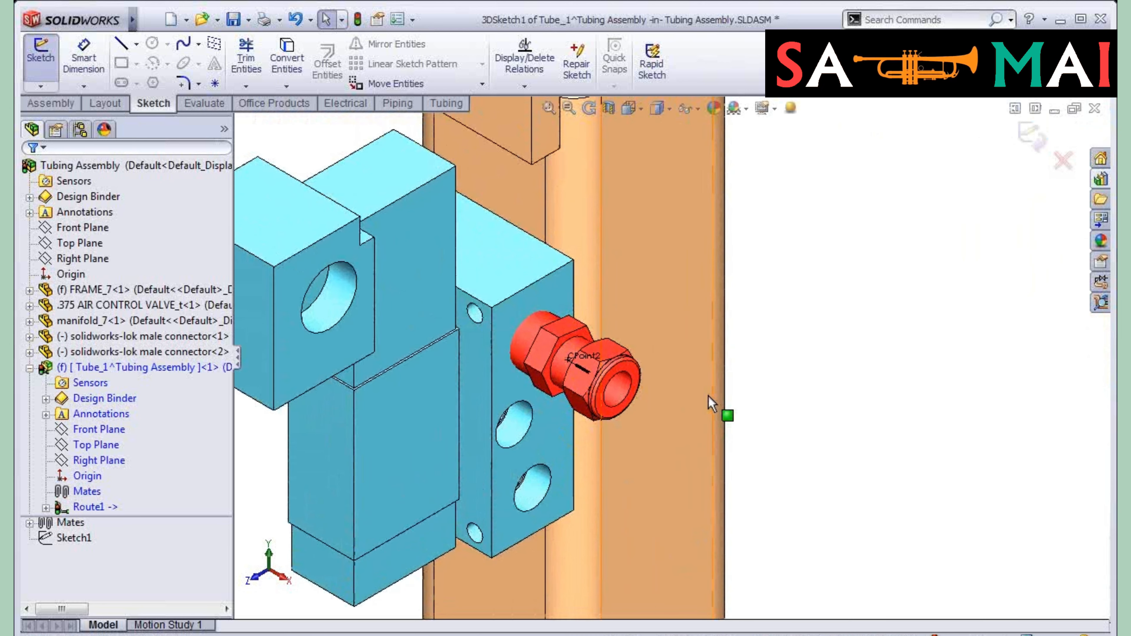
pyautogui.rightClick(566, 364)
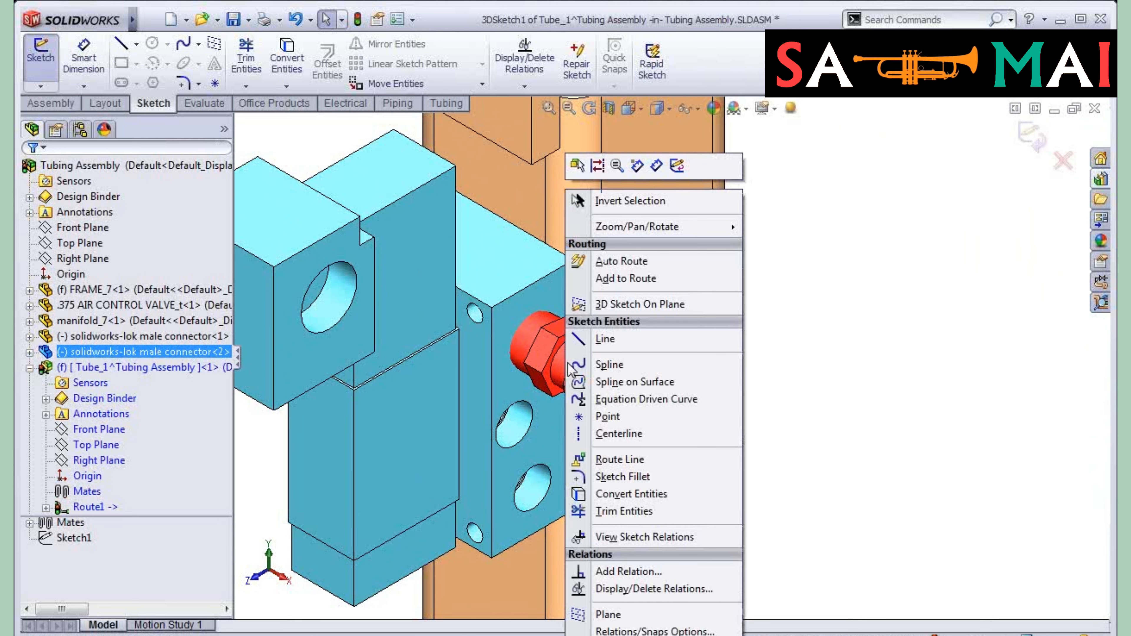
pyautogui.click(637, 277)
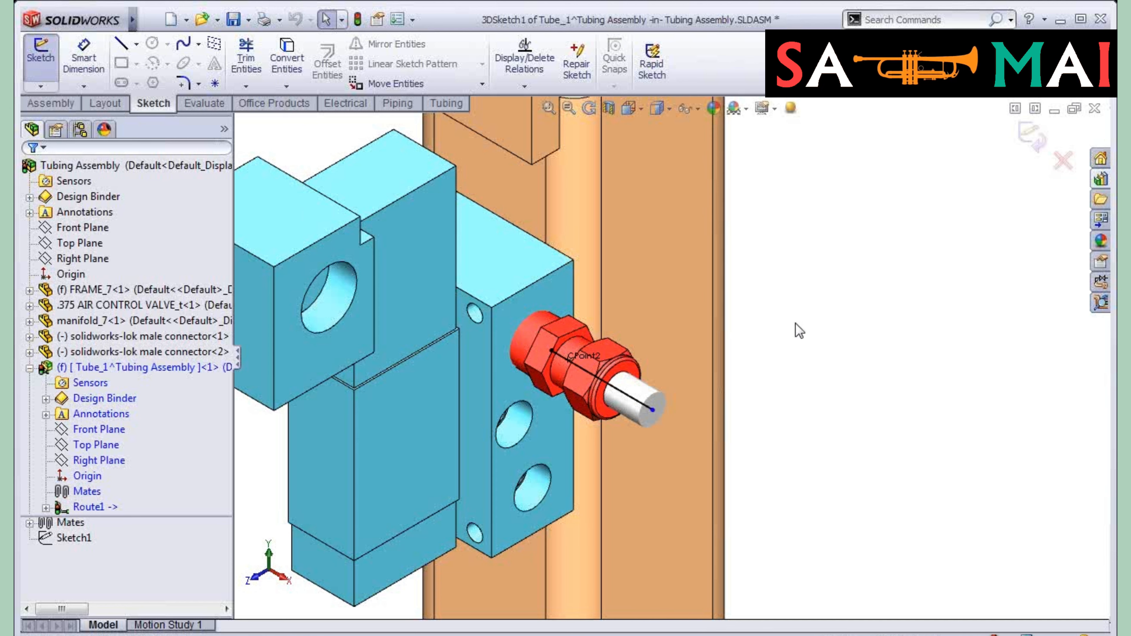
pyautogui.moveTo(653, 409)
pyautogui.mouseDown()
pyautogui.moveTo(709, 444)
pyautogui.moveTo(681, 451)
pyautogui.mouseUp()
pyautogui.click(848, 468)
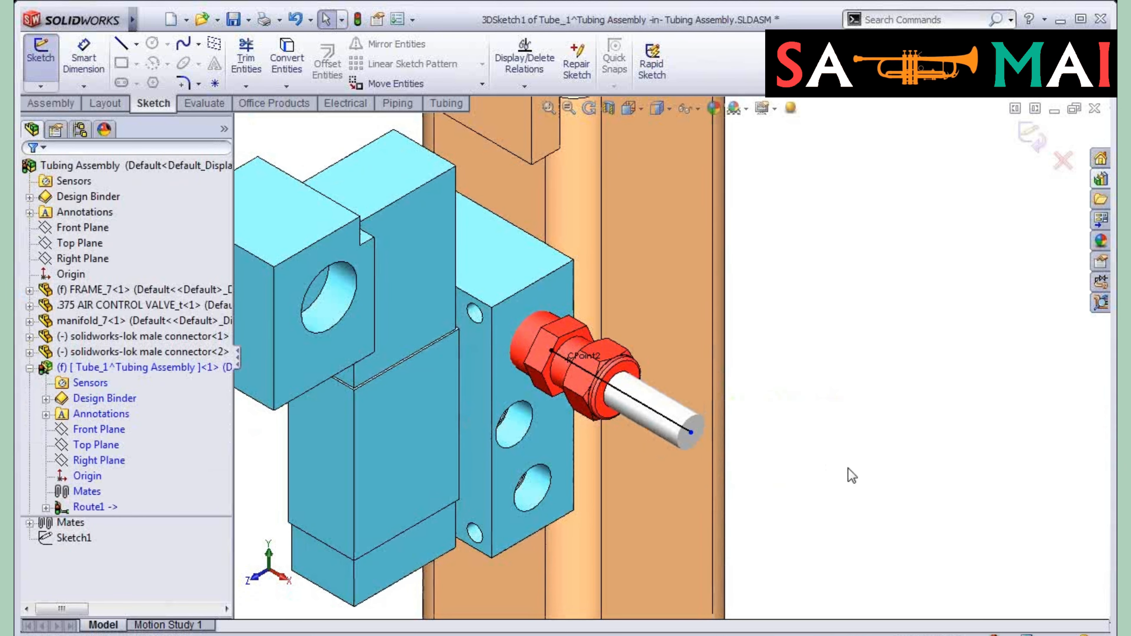
# Step: Cycle through the sketch planes for a 3D line and draw a segment along Z from the valve connector's tube end
pyautogui.scroll(8, 851, 475)
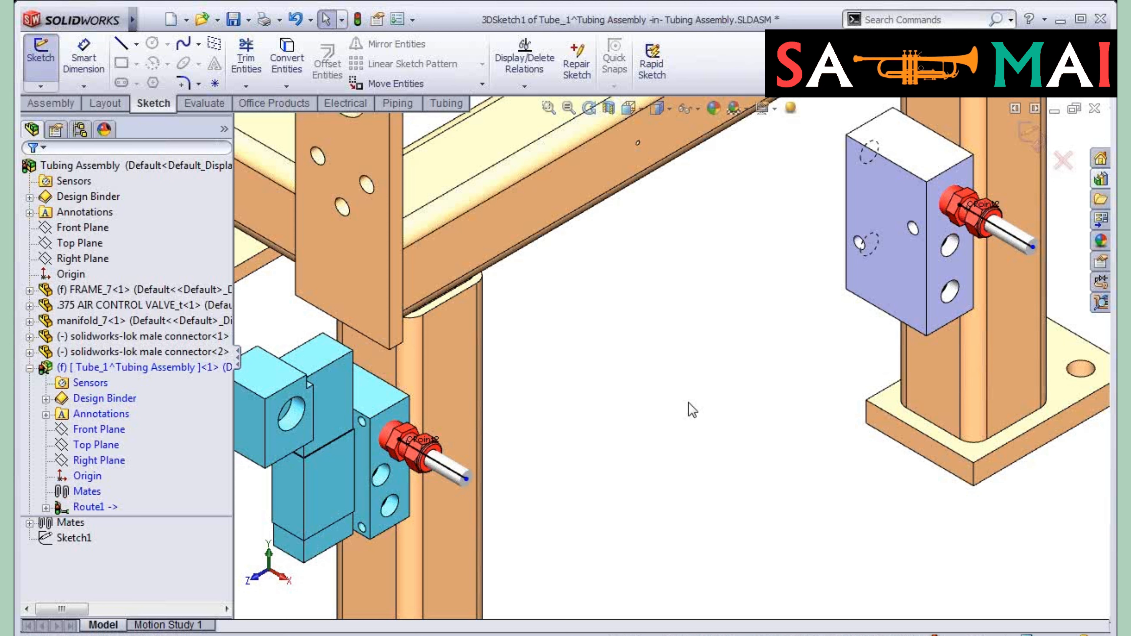
pyautogui.click(120, 44)
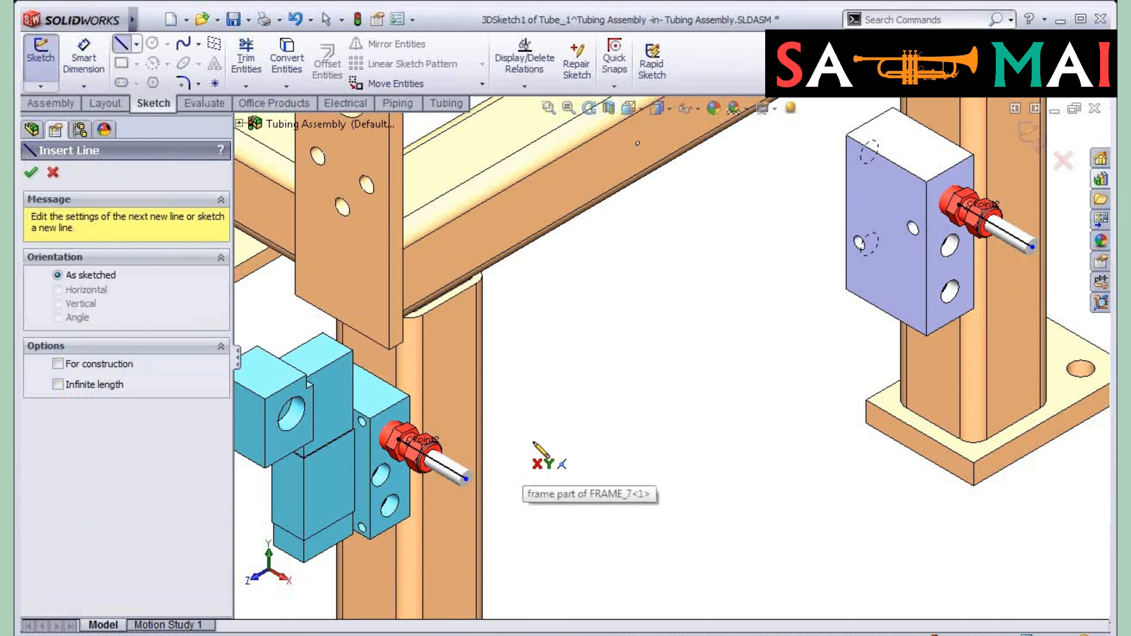
pyautogui.press('Tab')
pyautogui.press('Tab')
pyautogui.press('Tab')
pyautogui.press('Tab')
pyautogui.press('Tab')
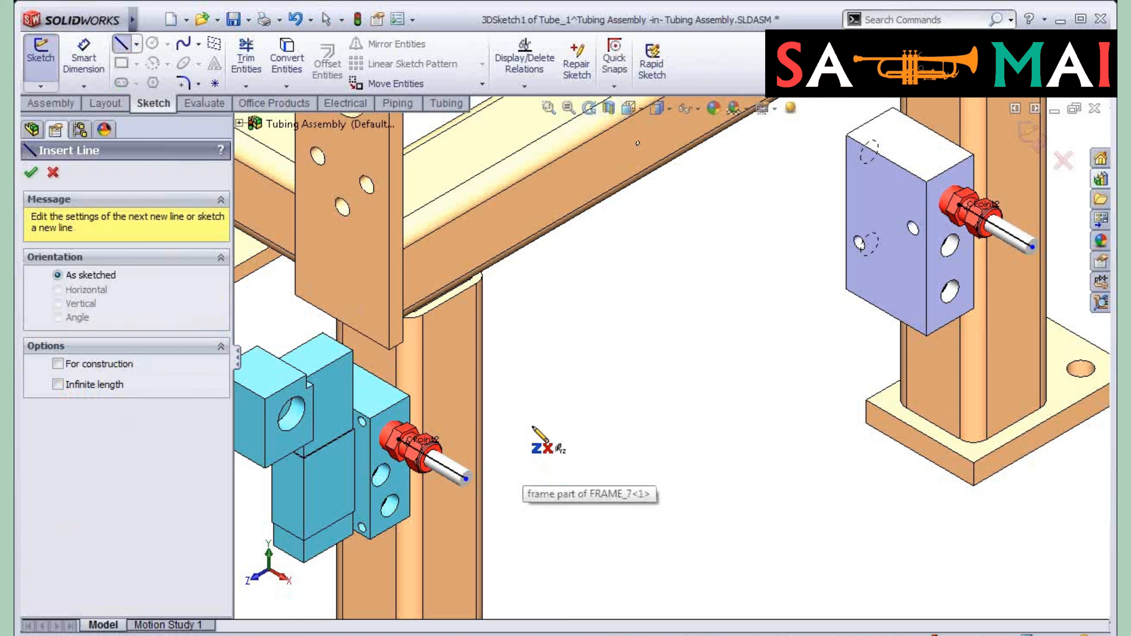
pyautogui.press('Tab')
pyautogui.press('Tab')
pyautogui.press('Tab')
pyautogui.press('Tab')
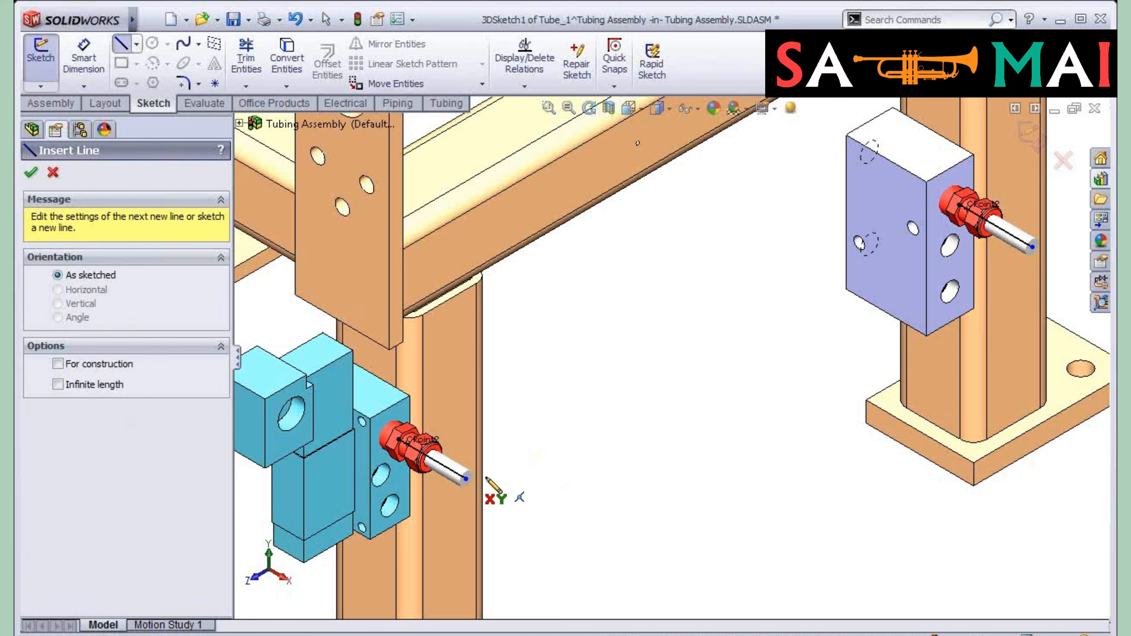
pyautogui.click(465, 479)
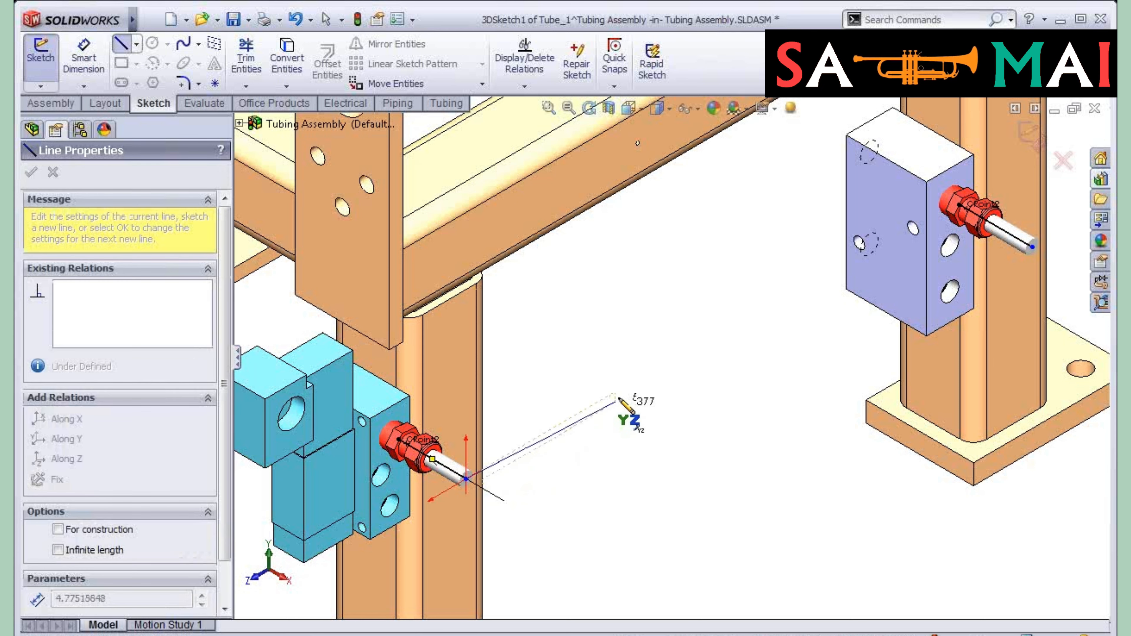
pyautogui.click(624, 387)
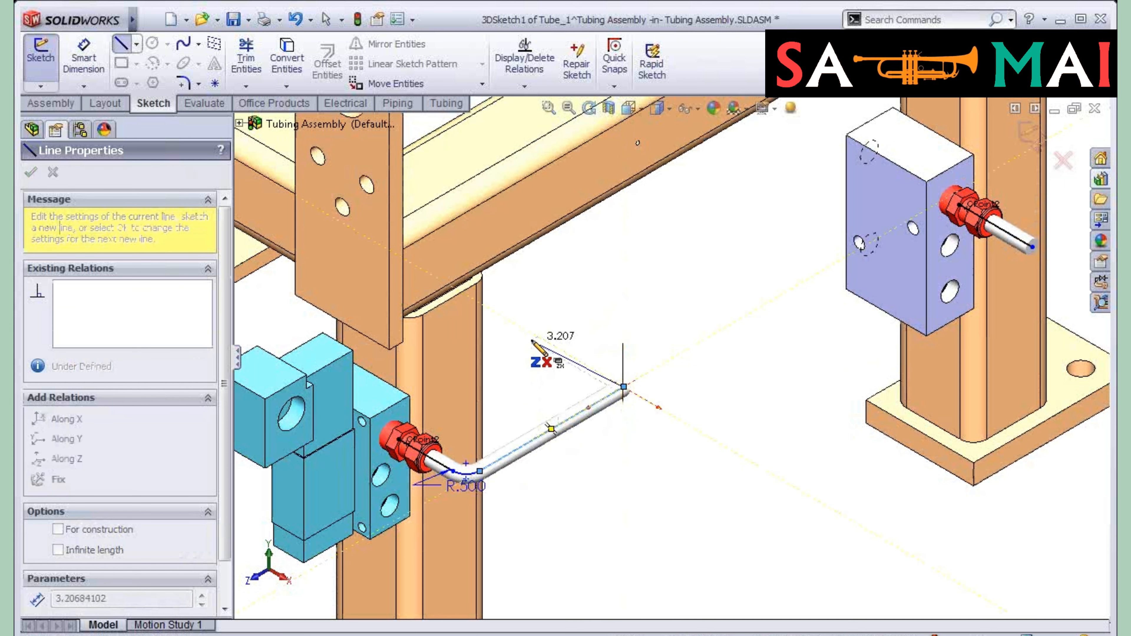
# Step: Continue the route from the valve's side with lines about 3.4 in along X, down along Y, and about 5.9 in along Z
pyautogui.click(532, 335)
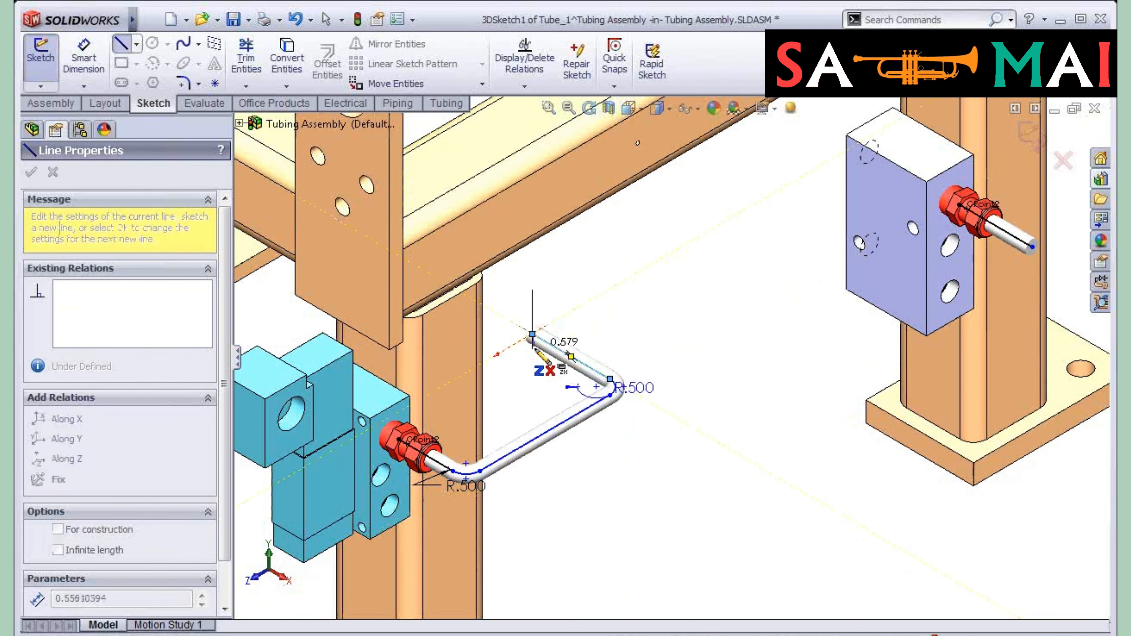
pyautogui.click(544, 507)
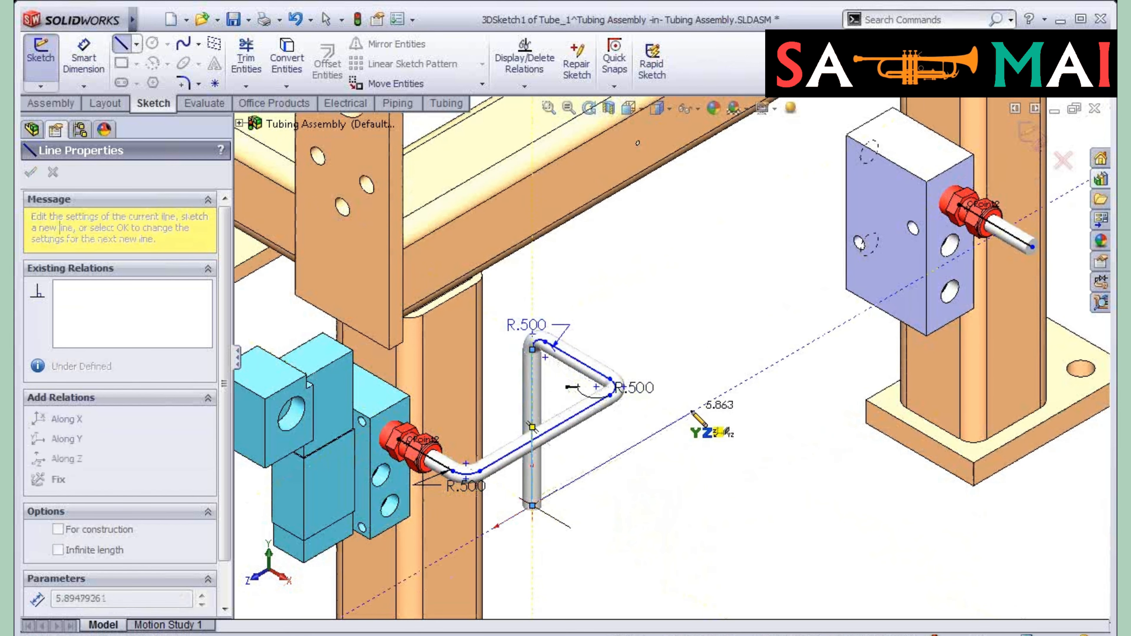
pyautogui.click(691, 412)
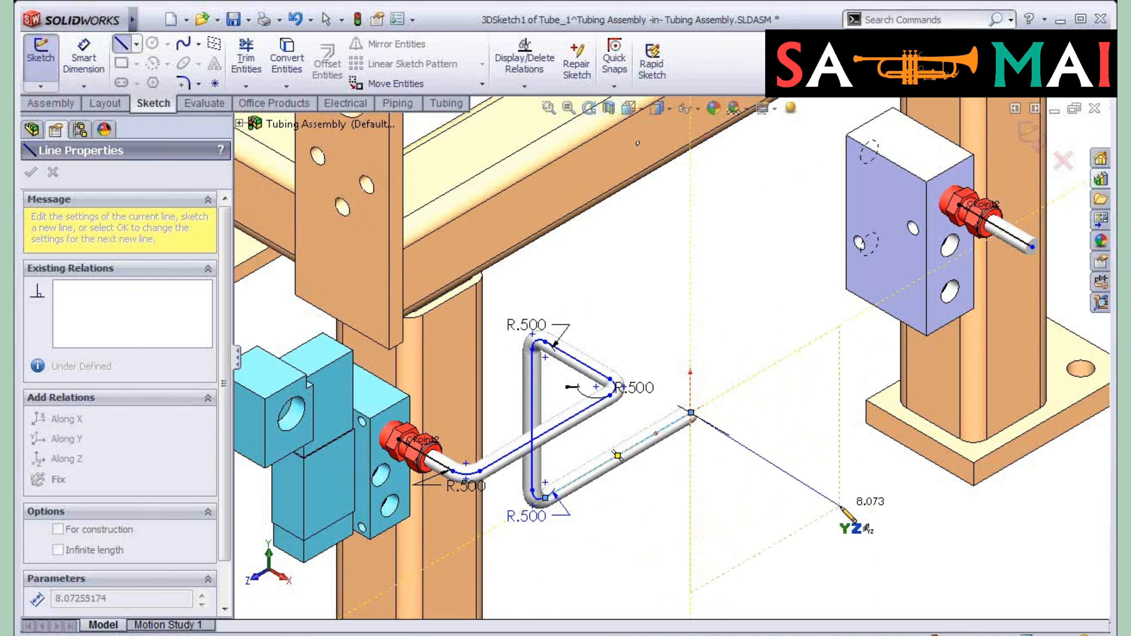
# Step: Switch sketch planes and extend the route about 5.8 in along X, up along Y, and about 3.2 in along Z toward the manifold
pyautogui.press('Tab')
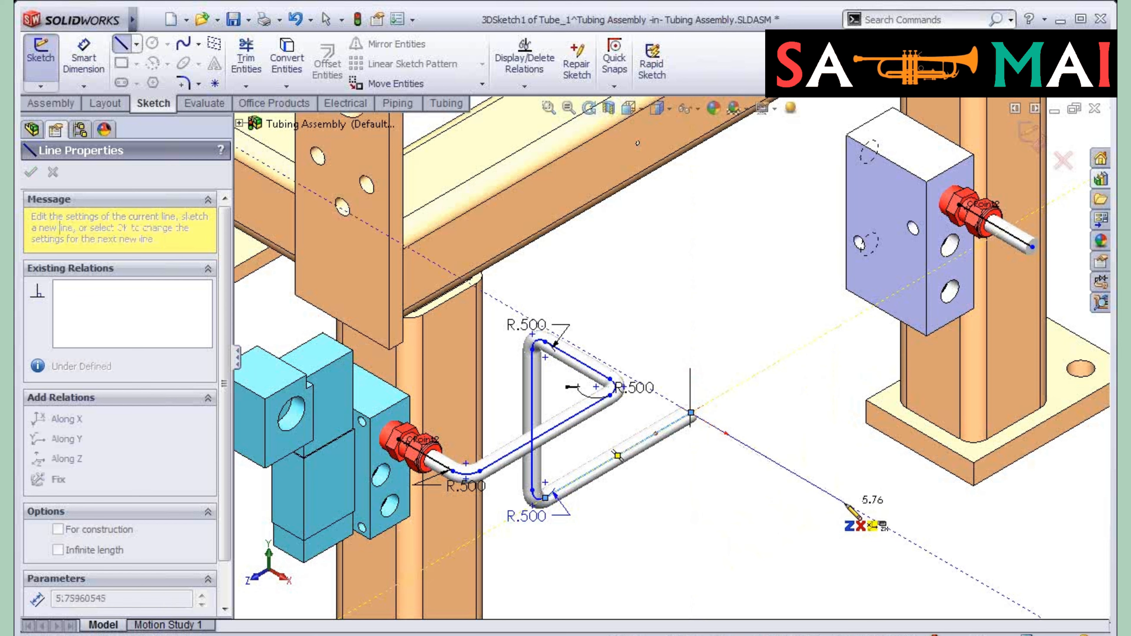
pyautogui.press('Tab')
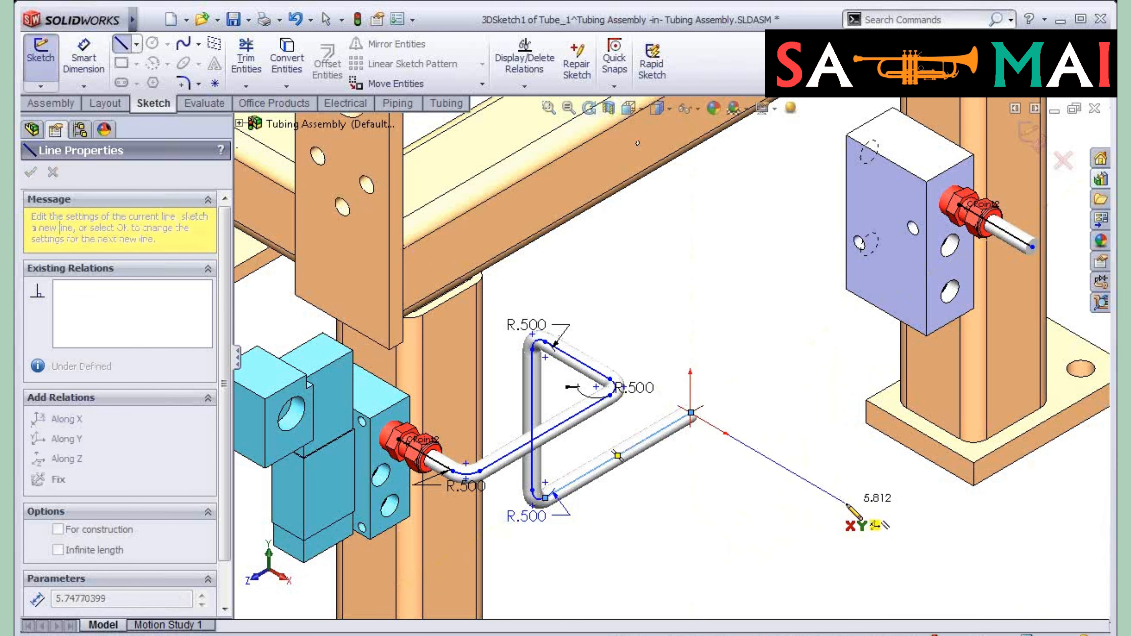
pyautogui.click(846, 505)
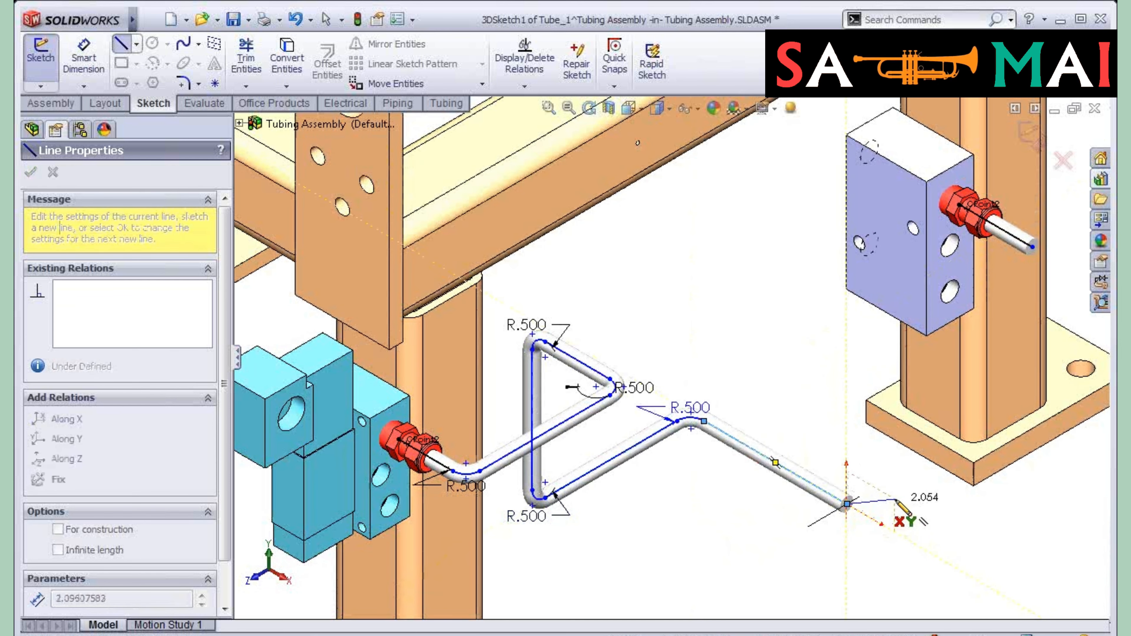
pyautogui.click(846, 327)
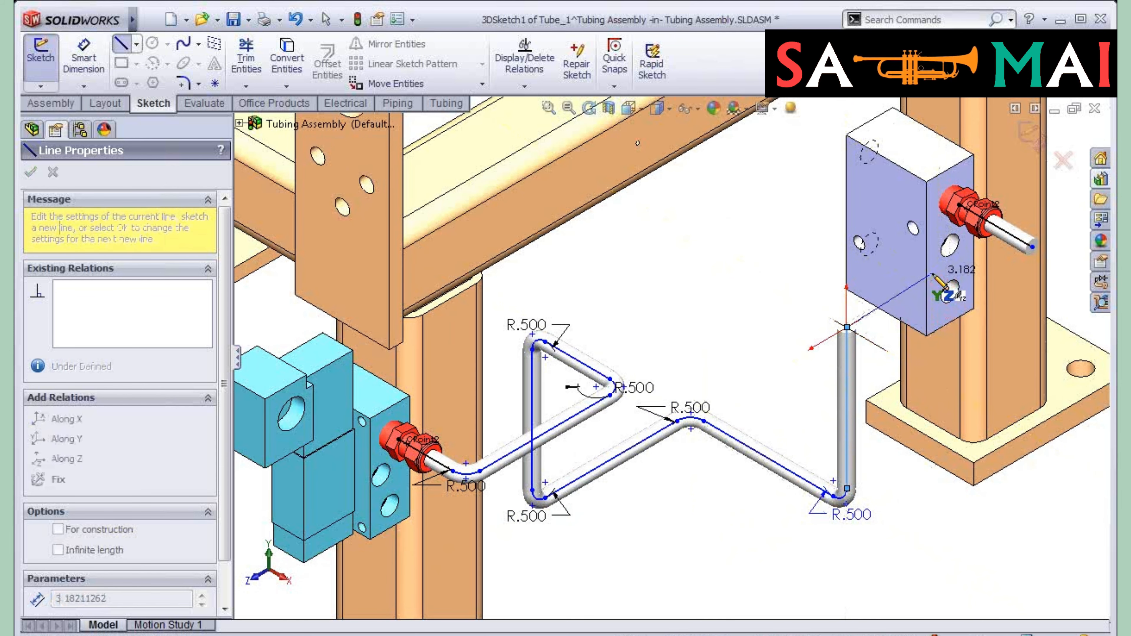
pyautogui.click(942, 272)
pyautogui.press('Escape')
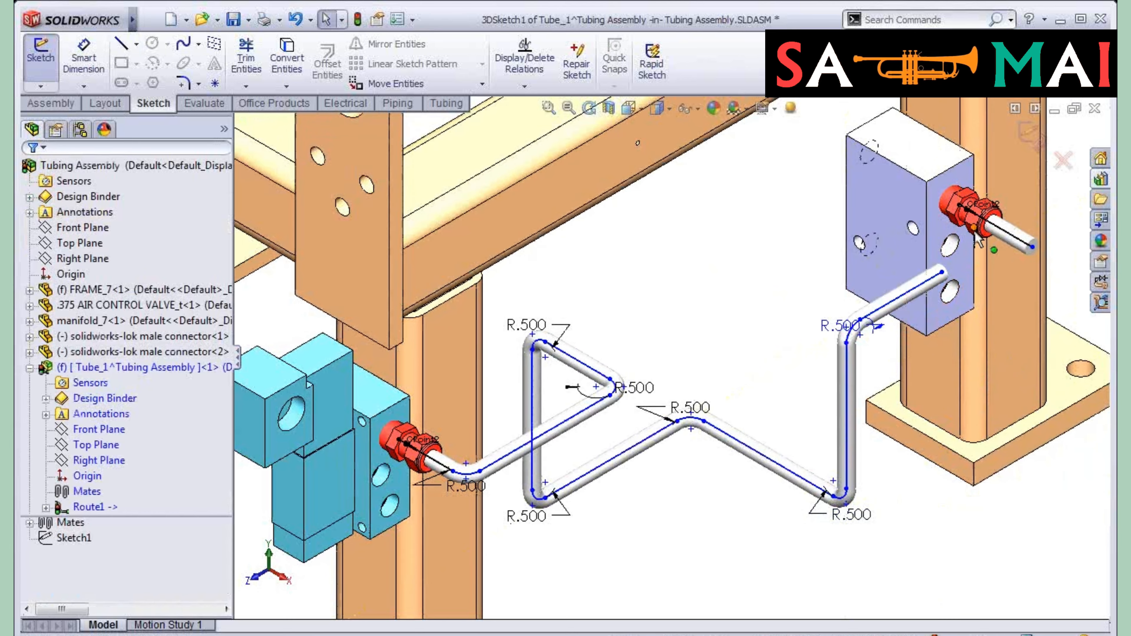
# Step: Merge the free end of the drawn route with the endpoint of the manifold connector's tube stub
pyautogui.scroll(-5, 875, 318)
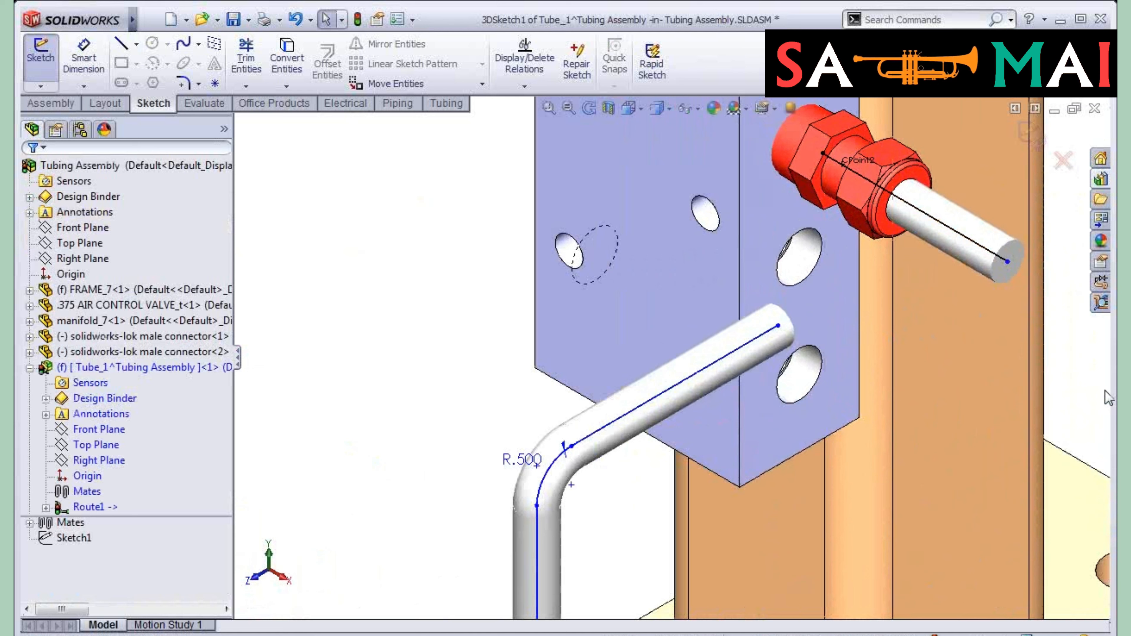
pyautogui.click(778, 326)
pyautogui.keyDown('ctrl'); pyautogui.click(1007, 262); pyautogui.keyUp('ctrl')
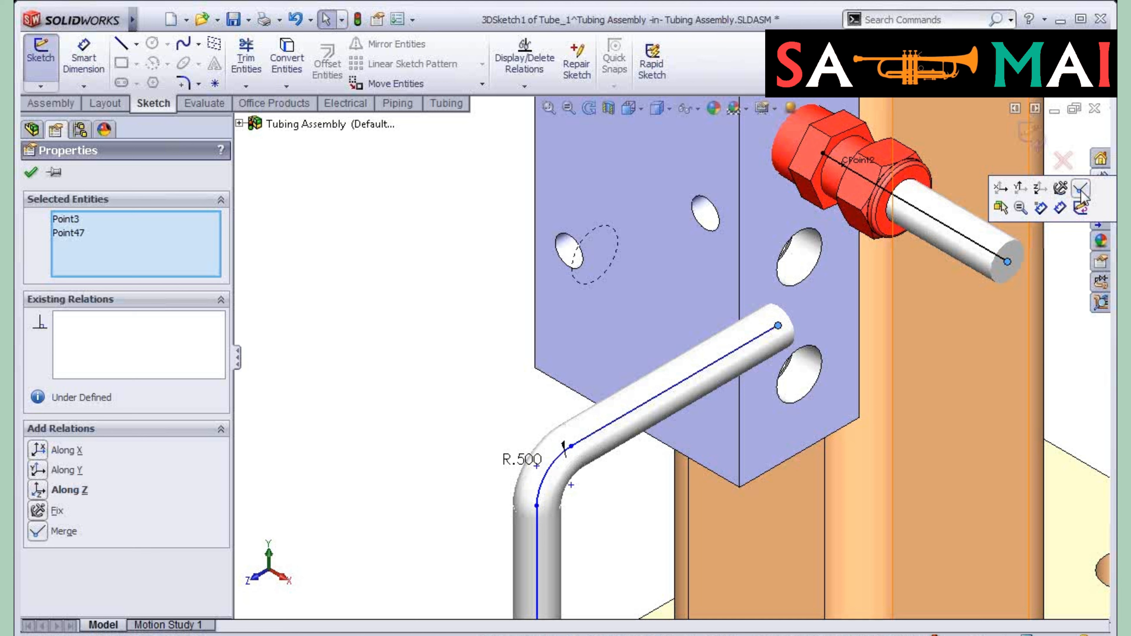
pyautogui.click(468, 350)
pyautogui.click(778, 326)
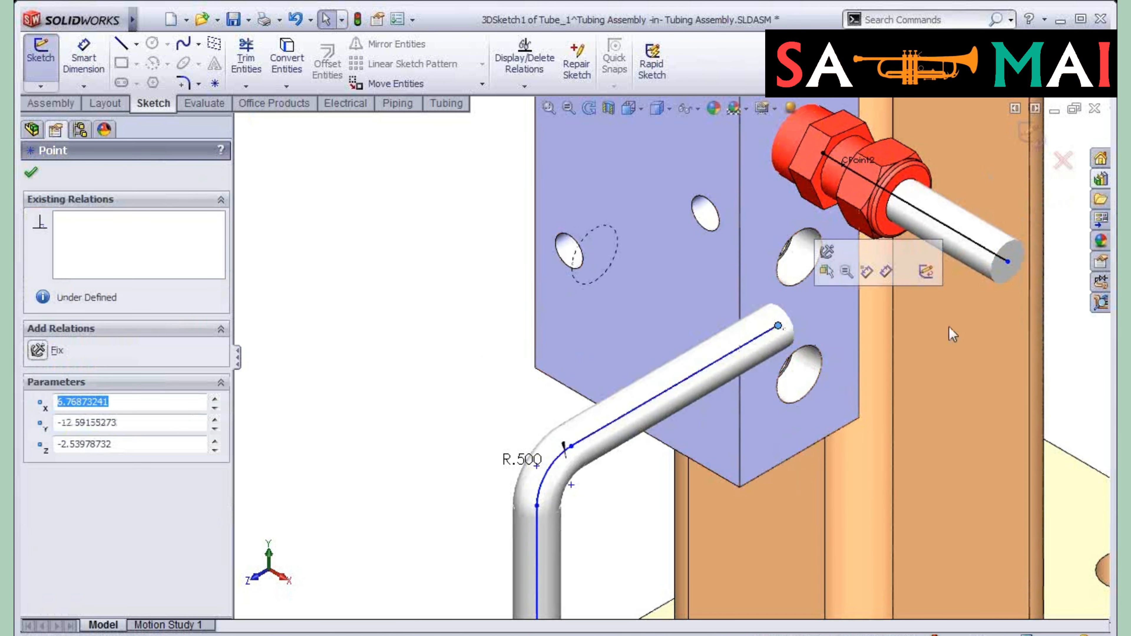
pyautogui.keyDown('ctrl'); pyautogui.click(1008, 263); pyautogui.keyUp('ctrl')
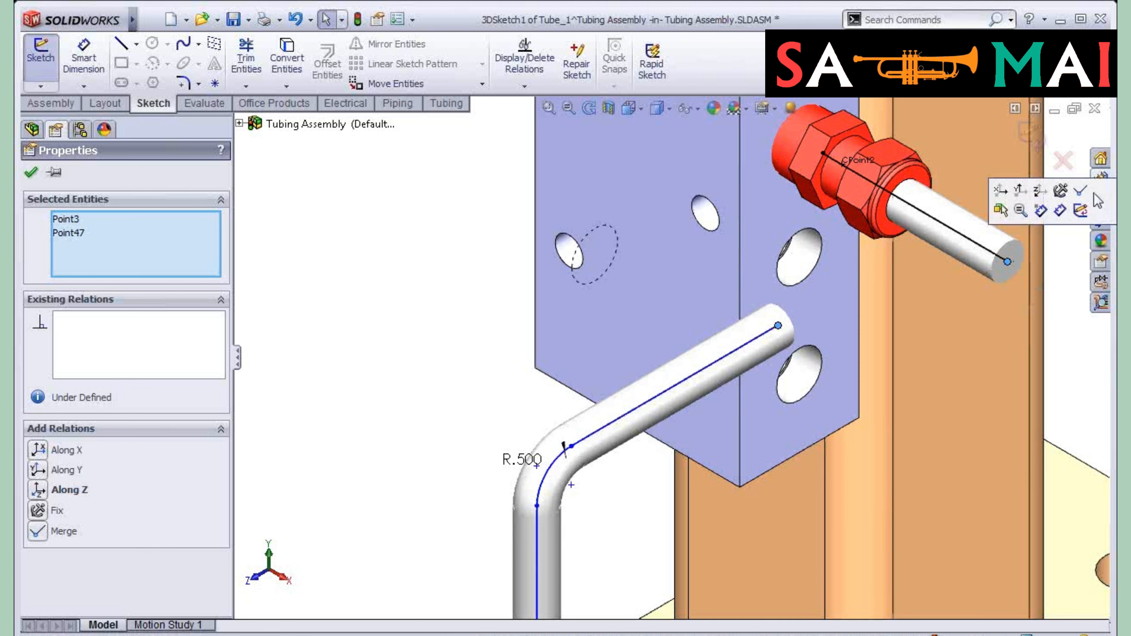
pyautogui.click(1080, 190)
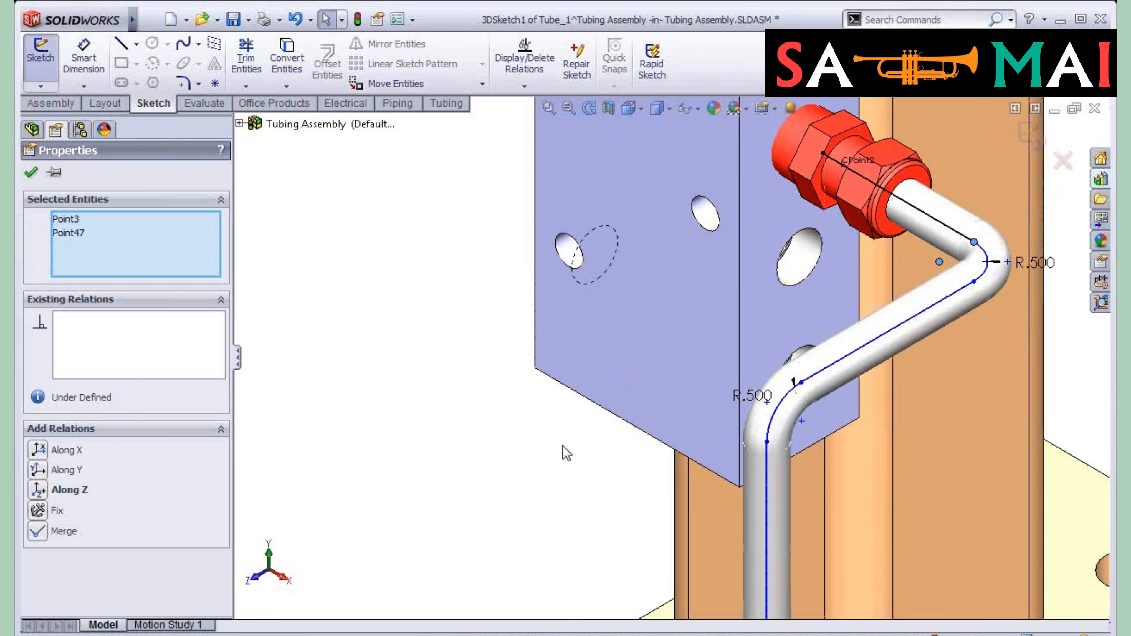
pyautogui.click(550, 446)
pyautogui.scroll(6, 550, 479)
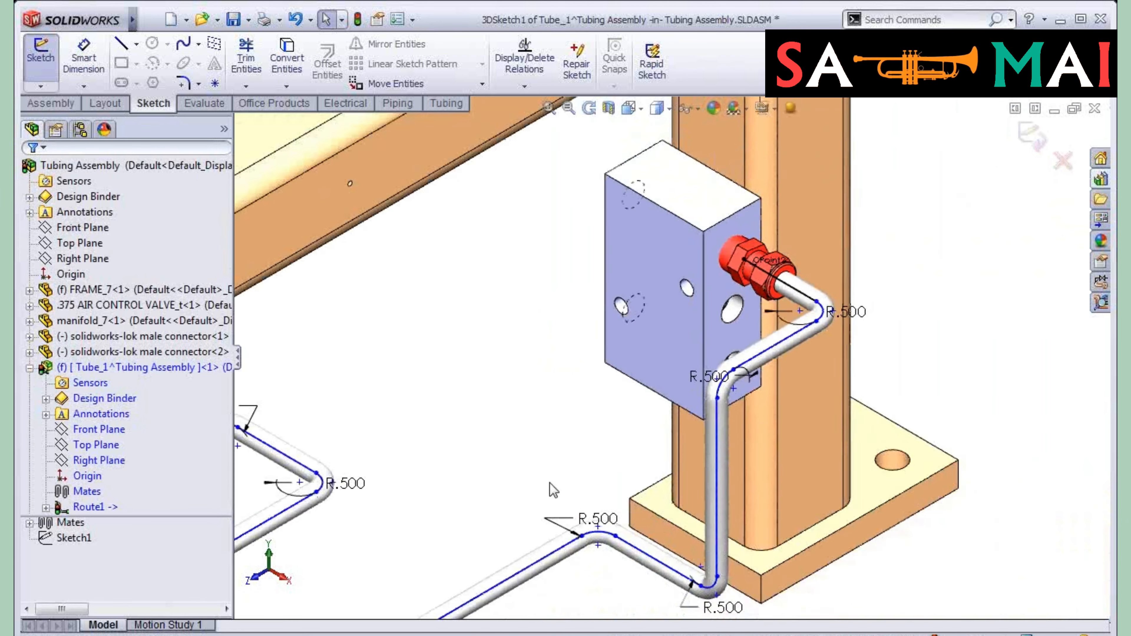
pyautogui.keyDown('ctrl'); pyautogui.moveTo(548, 459); pyautogui.dragTo(599, 398, button='middle'); pyautogui.keyUp('ctrl')
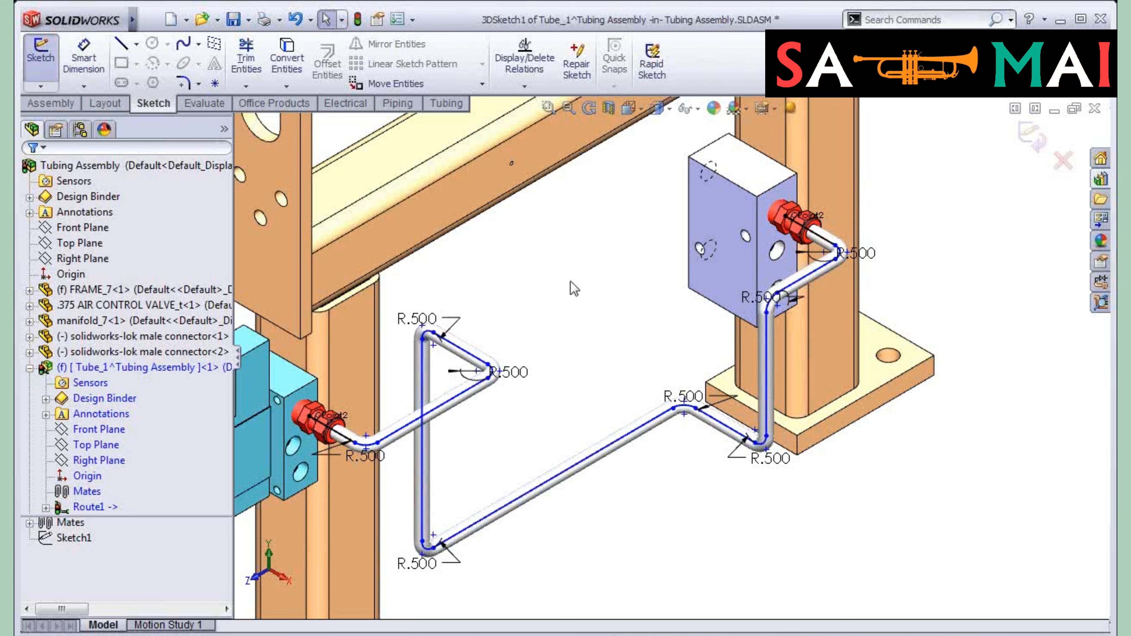
pyautogui.scroll(2, 572, 283)
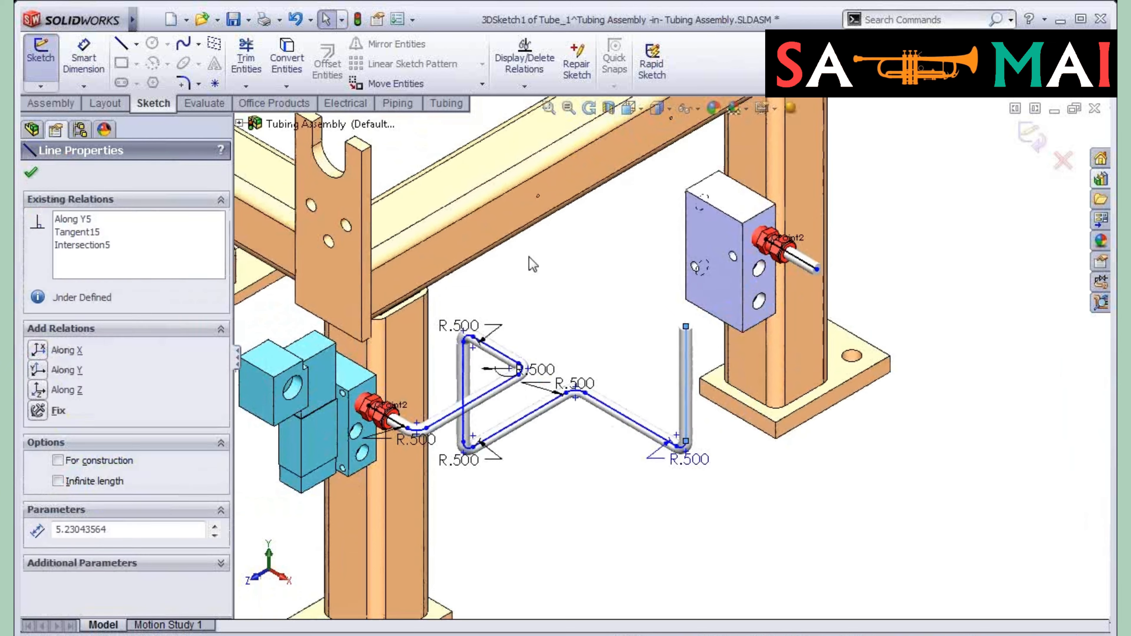
# Step: Undo the merge and all manually drawn route segments, back to the two bare tube stubs
pyautogui.hotkey('ctrl', 'z')
pyautogui.hotkey('ctrl', 'z')
pyautogui.hotkey('ctrl', 'z')
pyautogui.hotkey('ctrl', 'z')
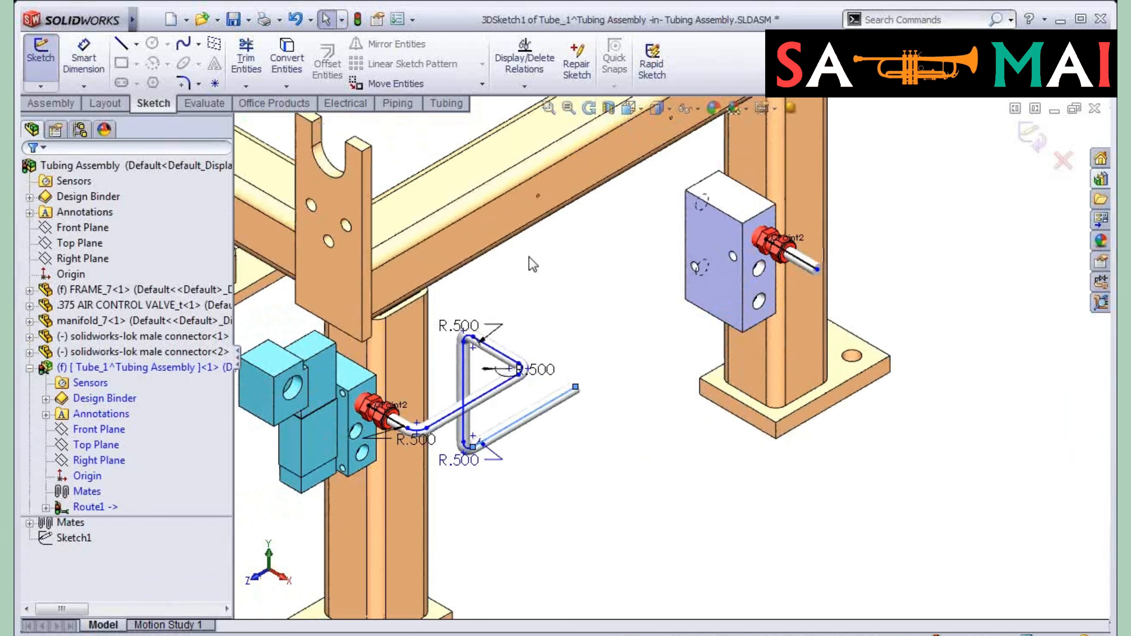
pyautogui.hotkey('ctrl', 'z')
pyautogui.hotkey('ctrl', 'z')
pyautogui.hotkey('ctrl', 'z')
pyautogui.hotkey('ctrl', 'z')
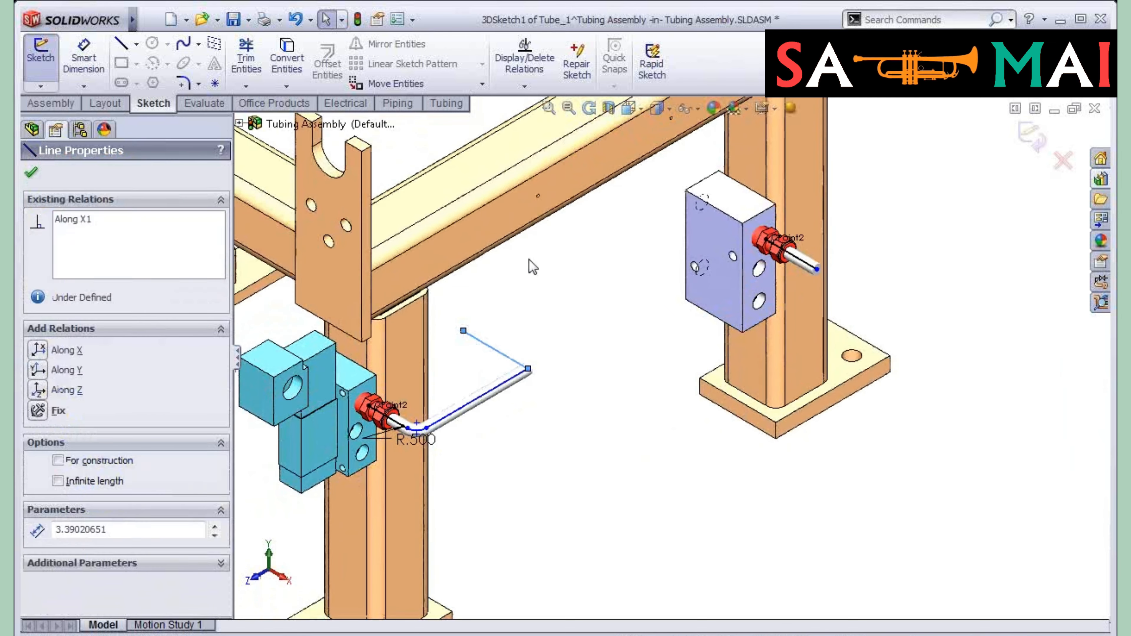
pyautogui.hotkey('ctrl', 'z')
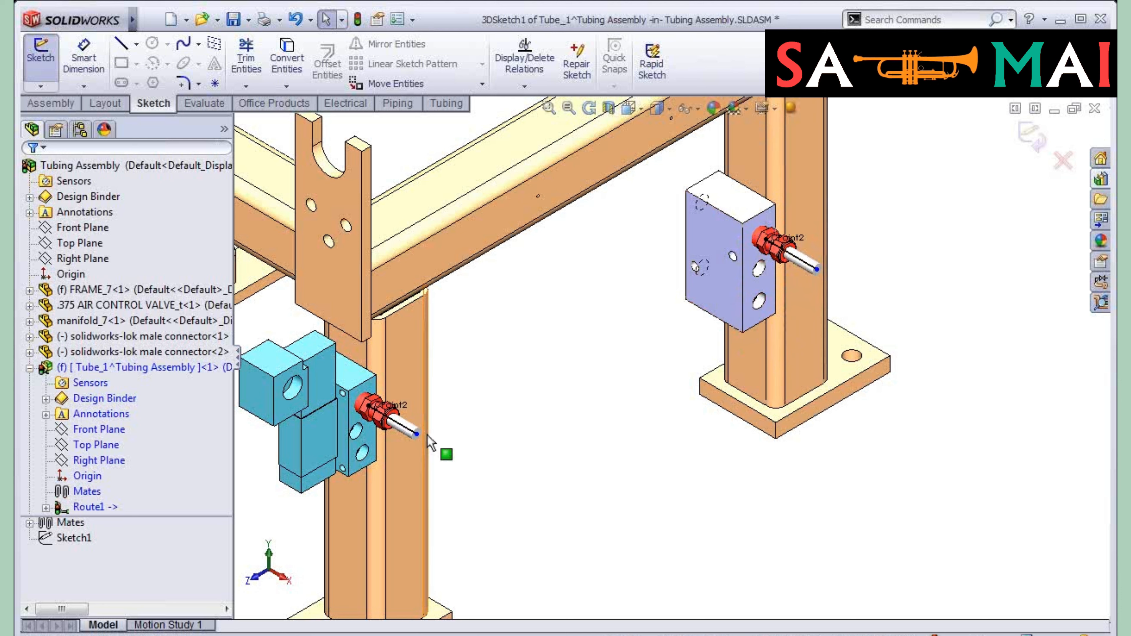
# Step: Try an orthogonal Auto Route from the manifold's tube end to the air control valve's tube end and accept the warning
pyautogui.rightClick(819, 277)
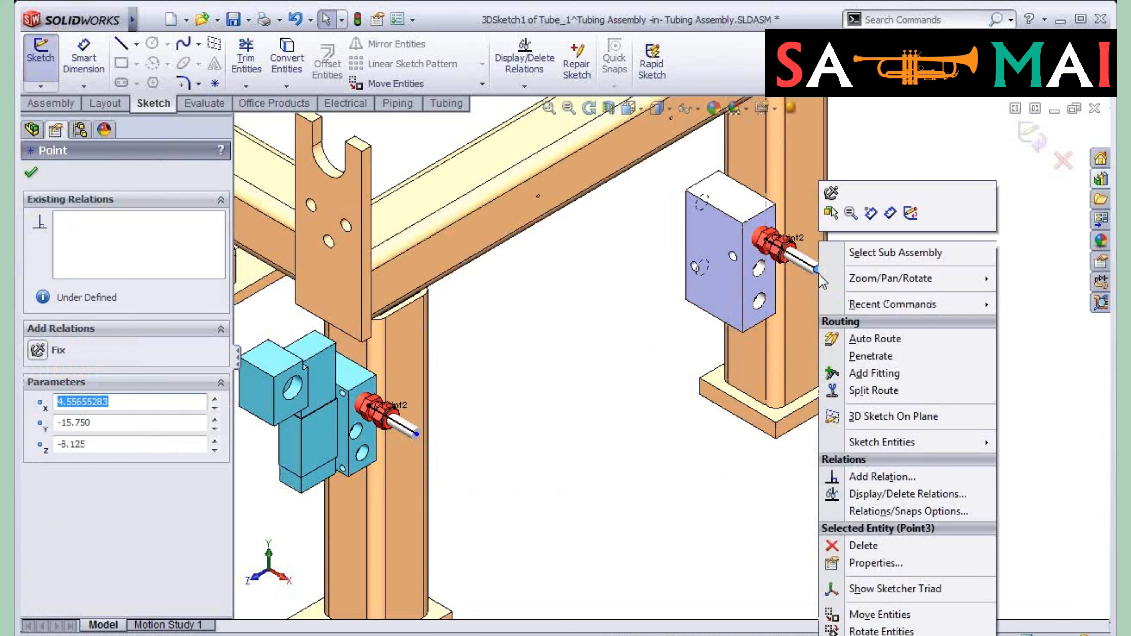
pyautogui.click(855, 340)
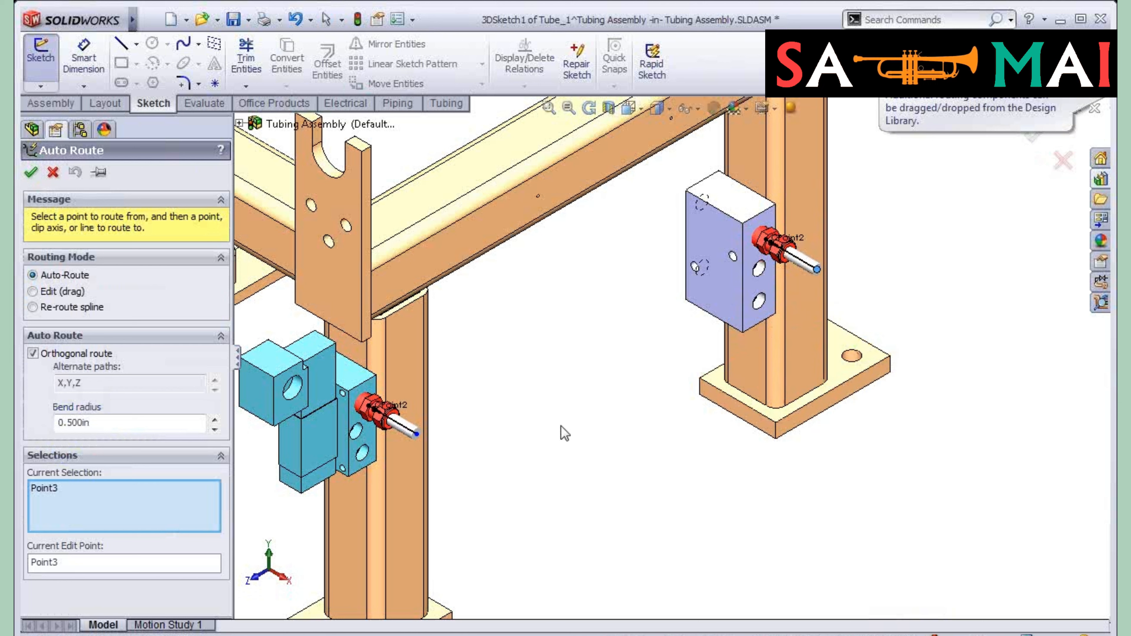
pyautogui.click(418, 434)
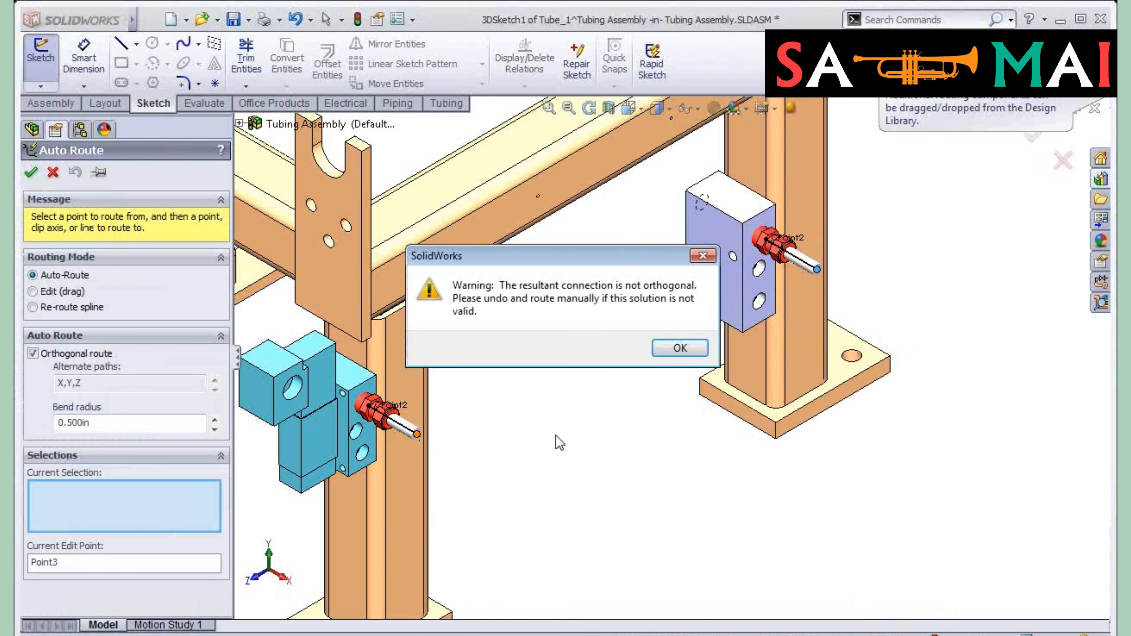
pyautogui.click(673, 352)
pyautogui.click(625, 345)
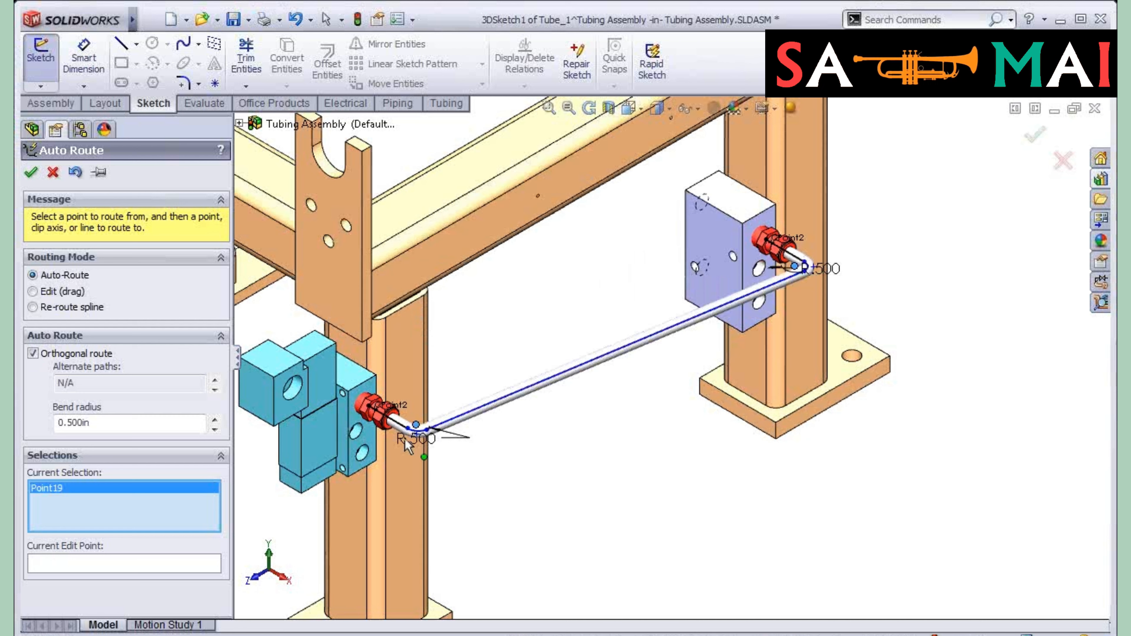
# Step: Switch the orthogonal route option off and back on, leave Auto Route, and undo the automatic route
pyautogui.click(32, 353)
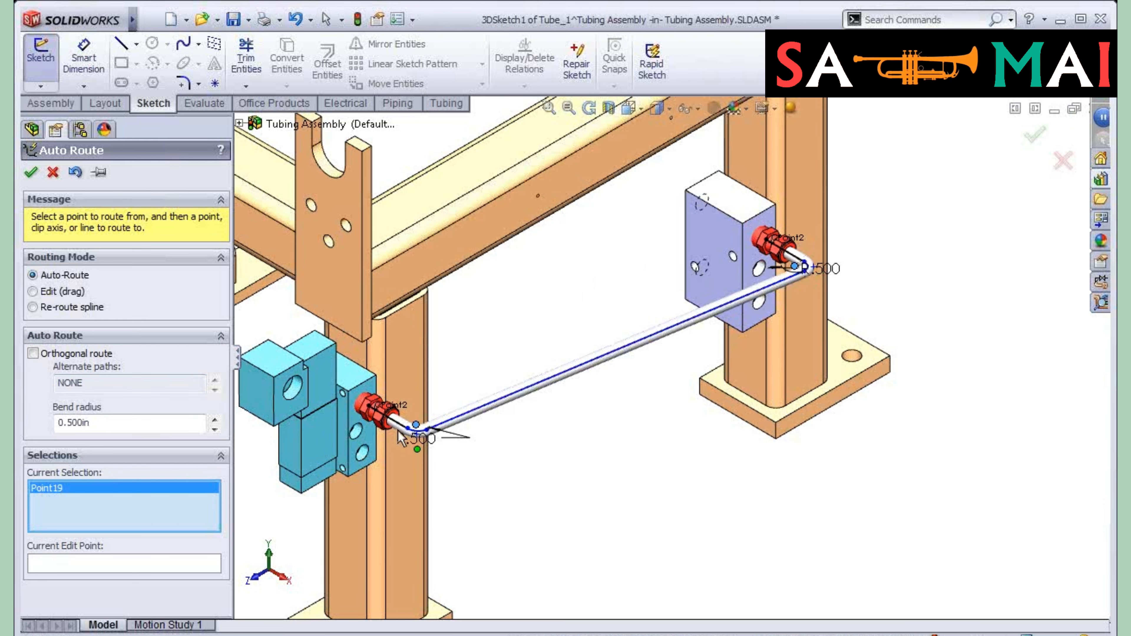
pyautogui.click(33, 353)
pyautogui.click(49, 173)
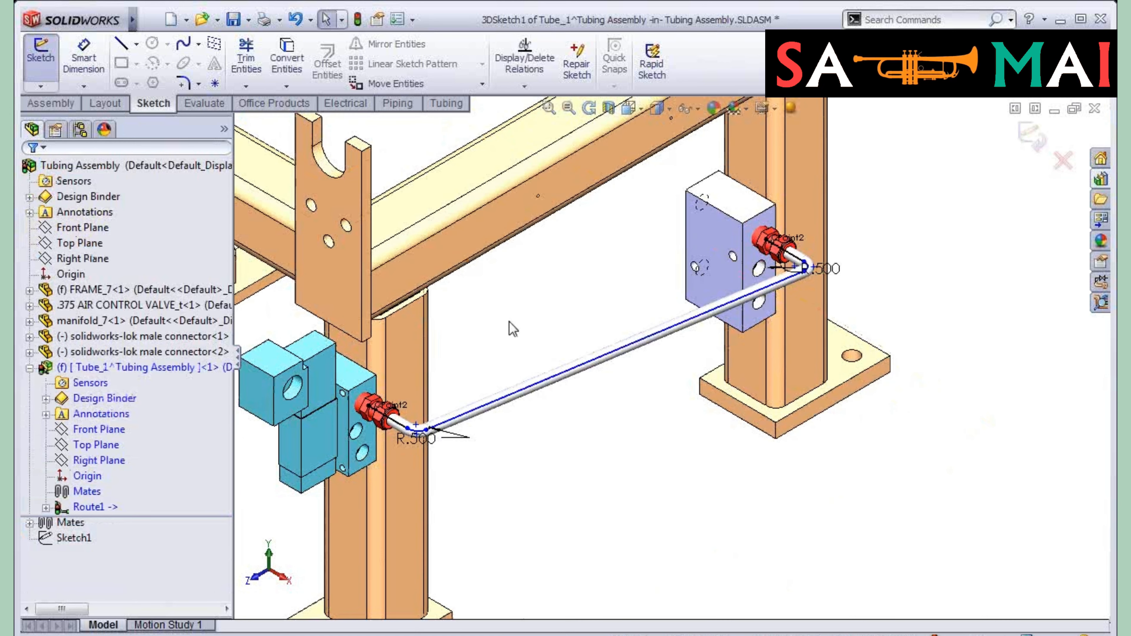
pyautogui.hotkey('ctrl', 'z')
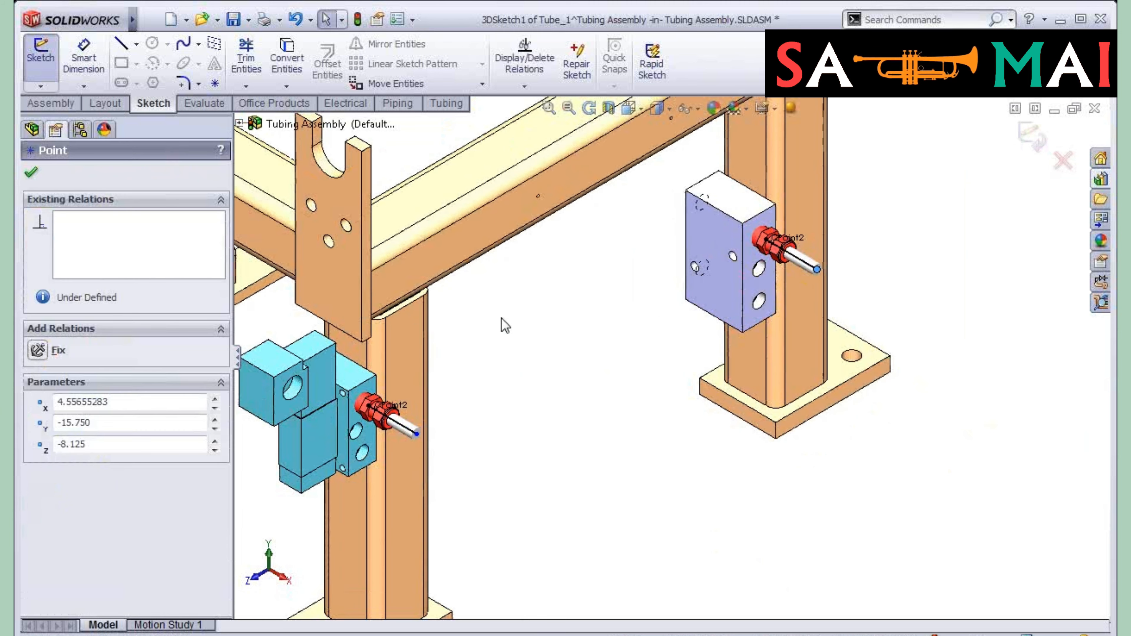
# Step: Dimension the tube stub line at the manifold's connector with Smart Dimension and set its length to 2.5 in
pyautogui.click(557, 394)
pyautogui.press('s')
pyautogui.click(662, 378)
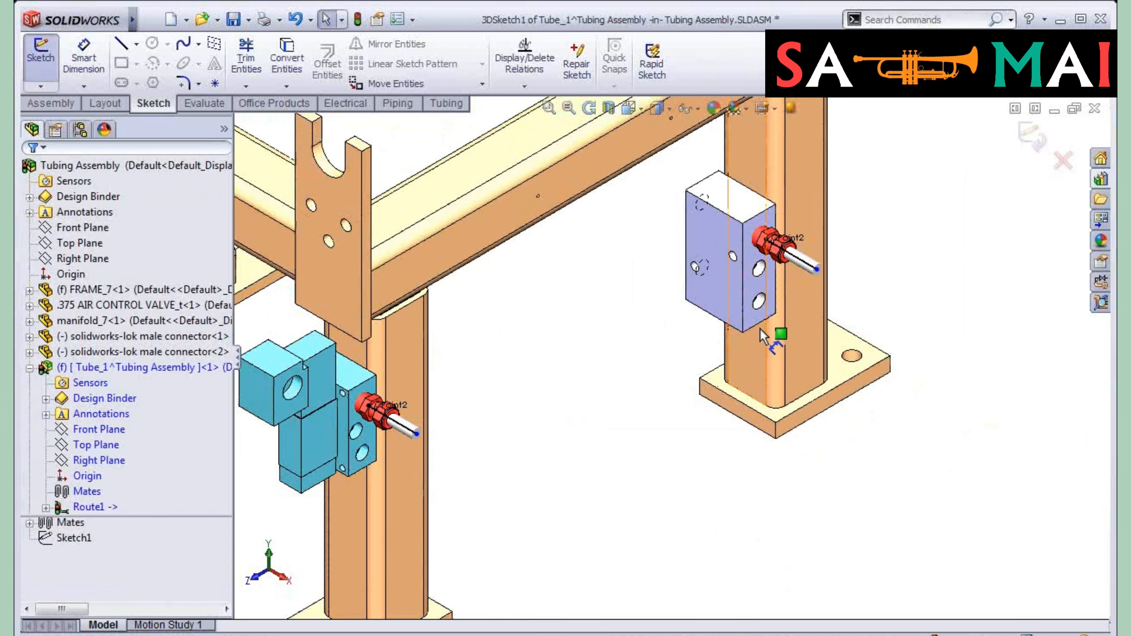
pyautogui.click(804, 260)
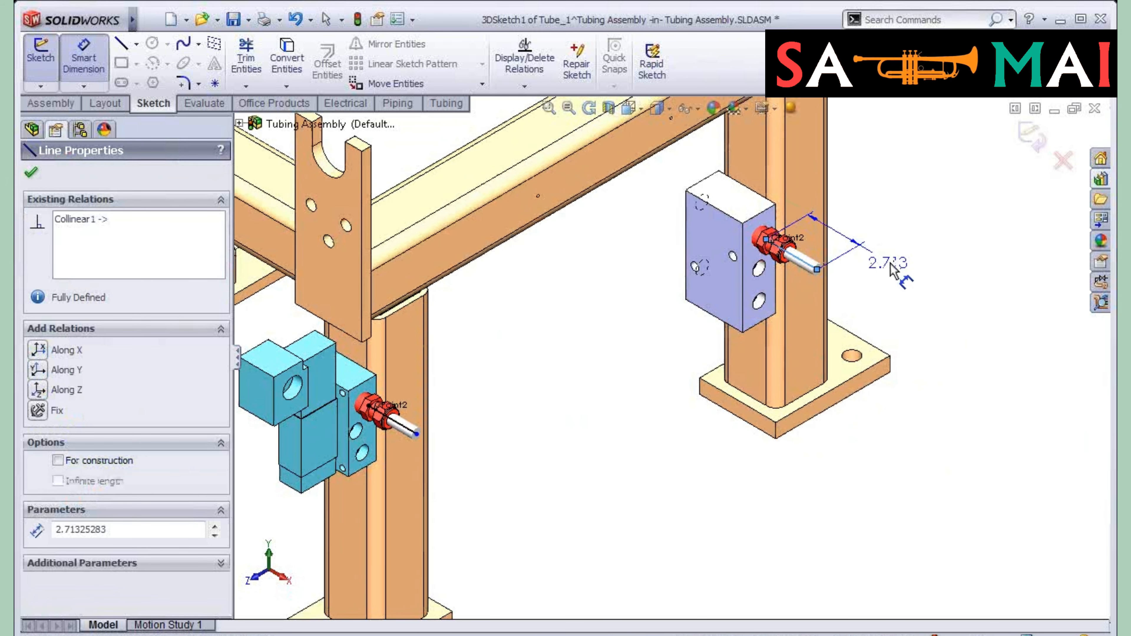
pyautogui.click(874, 257)
pyautogui.write('2.5')
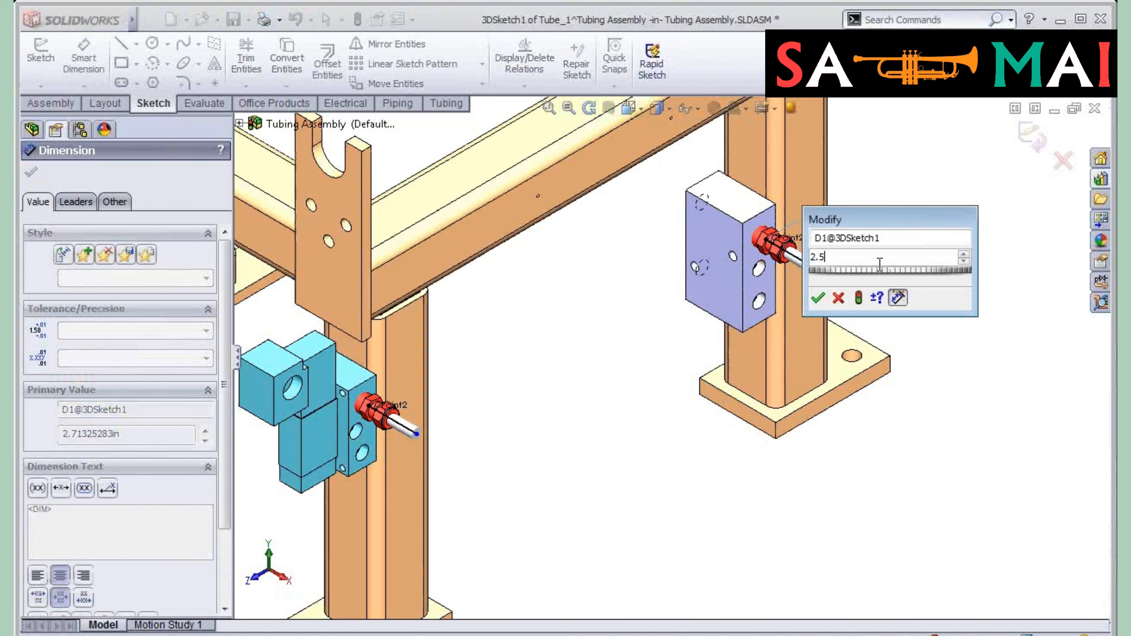
pyautogui.press('Return')
# Step: Dimension the tube stub line at the air control valve's connector to 2.5 in and leave the dimension command
pyautogui.click(400, 429)
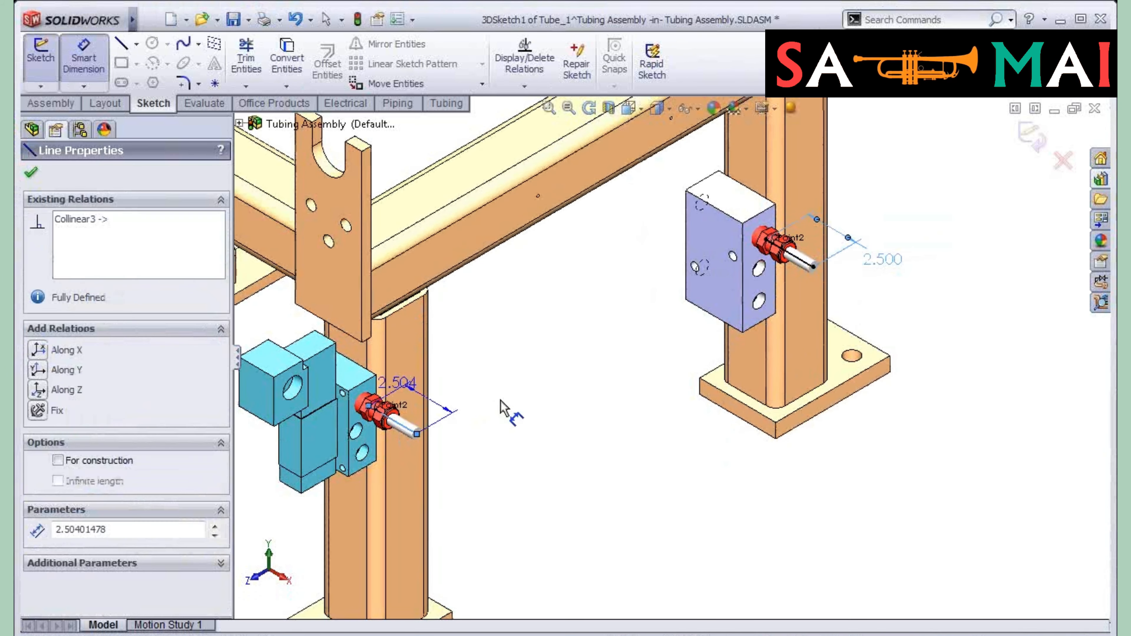
pyautogui.click(512, 410)
pyautogui.write('2.5')
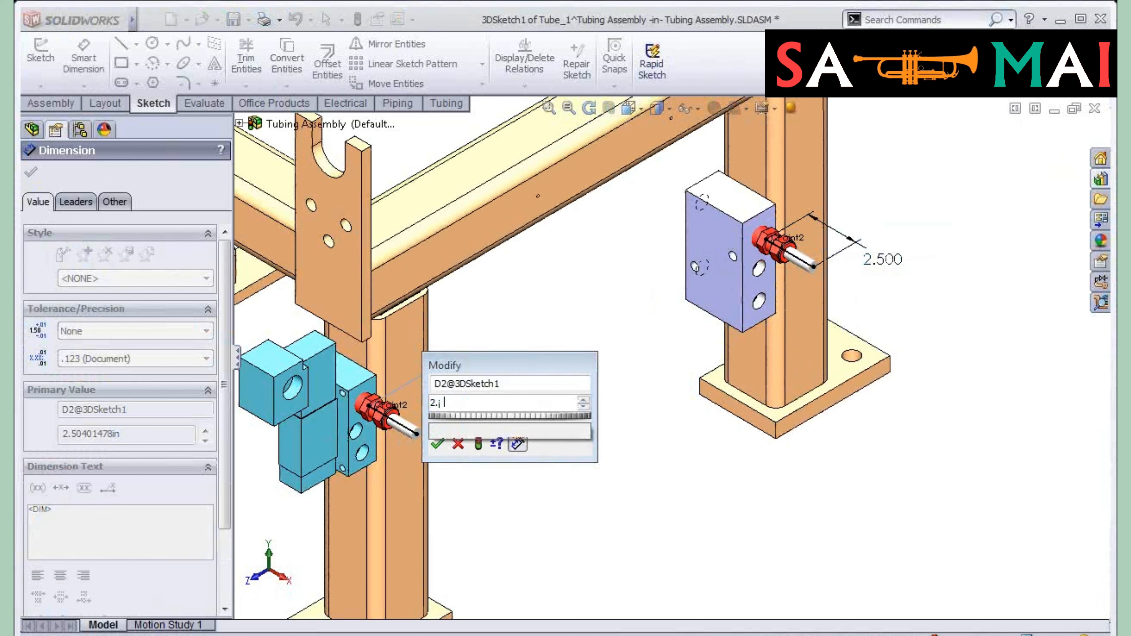
pyautogui.press('Return')
pyautogui.press('Escape')
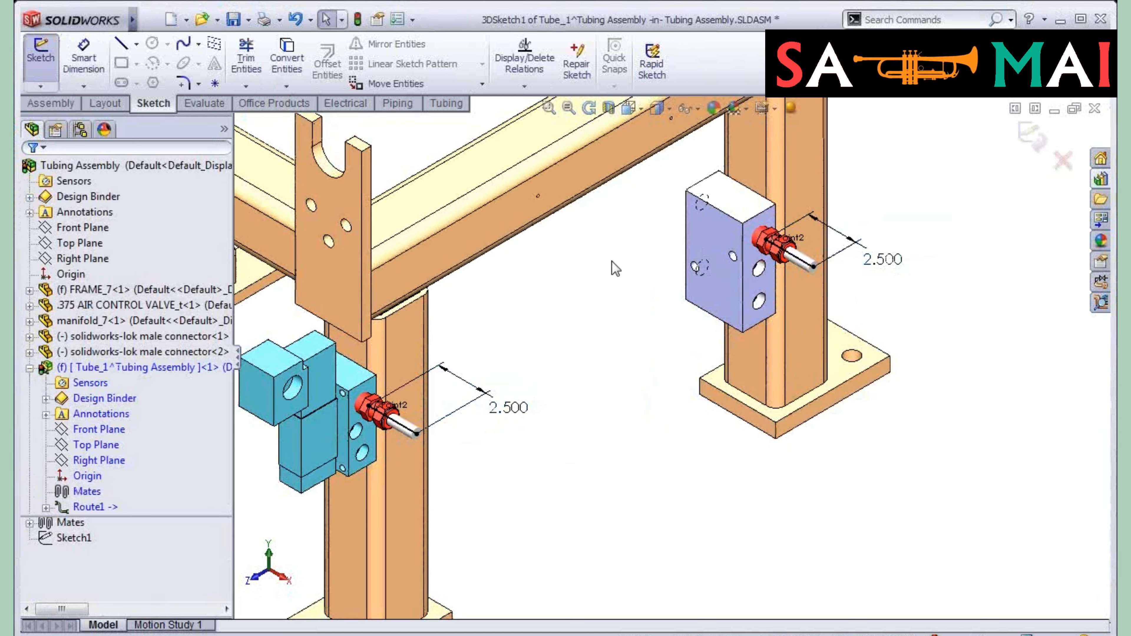
# Step: Try an orthogonal Auto Route between the dimensioned stub ends at the manifold and air control valve connectors, accepting the warning
pyautogui.click(814, 269)
pyautogui.rightClick(816, 273)
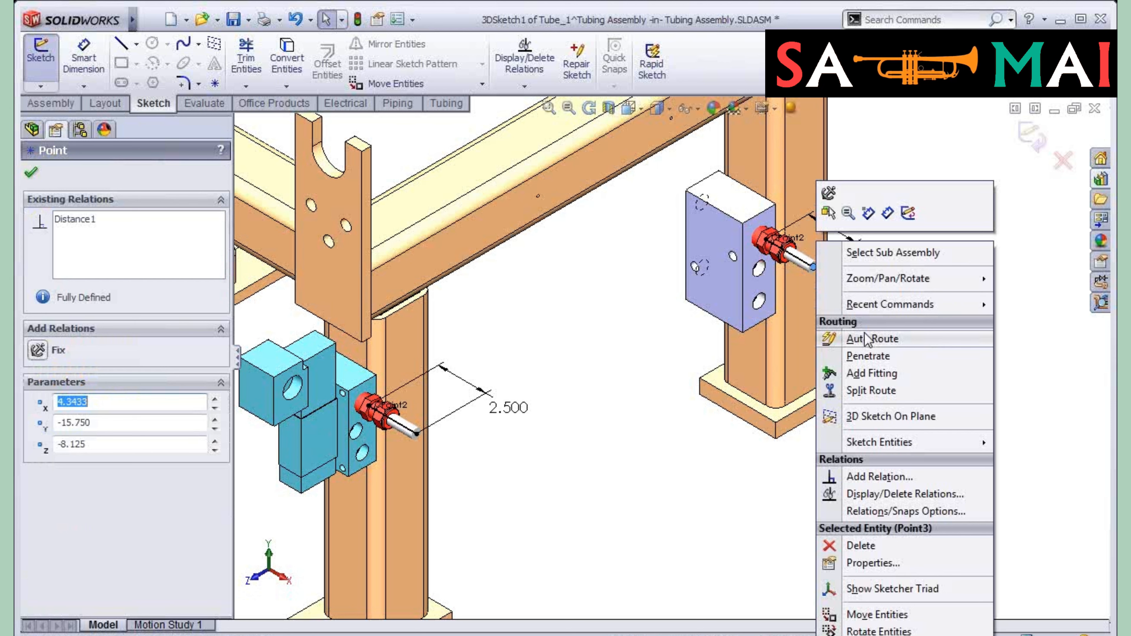
pyautogui.click(867, 344)
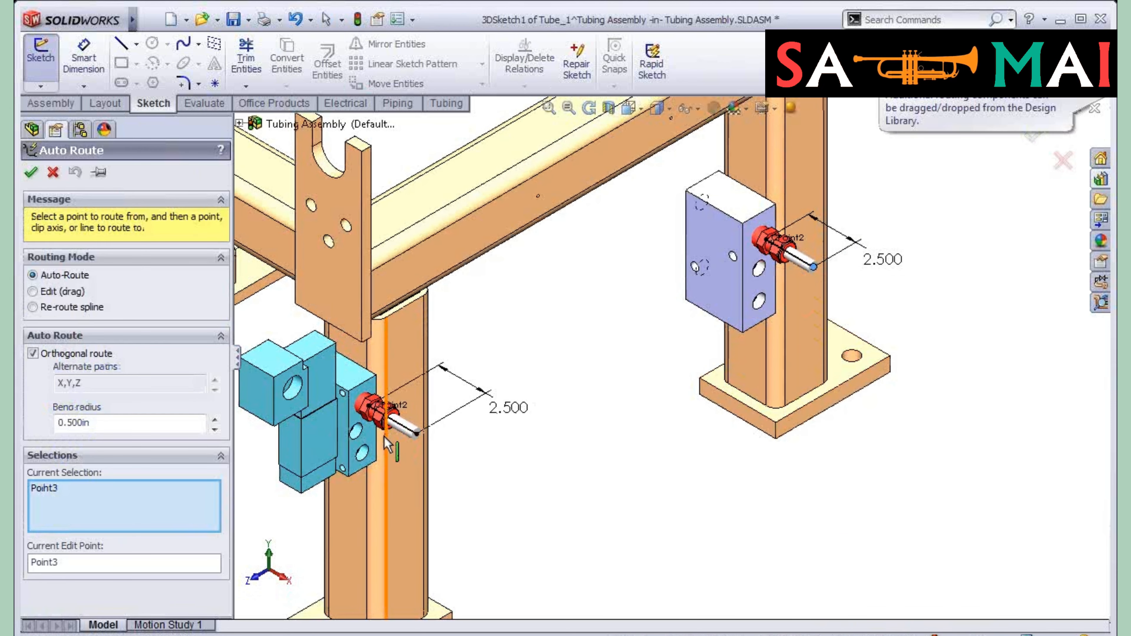
pyautogui.click(418, 435)
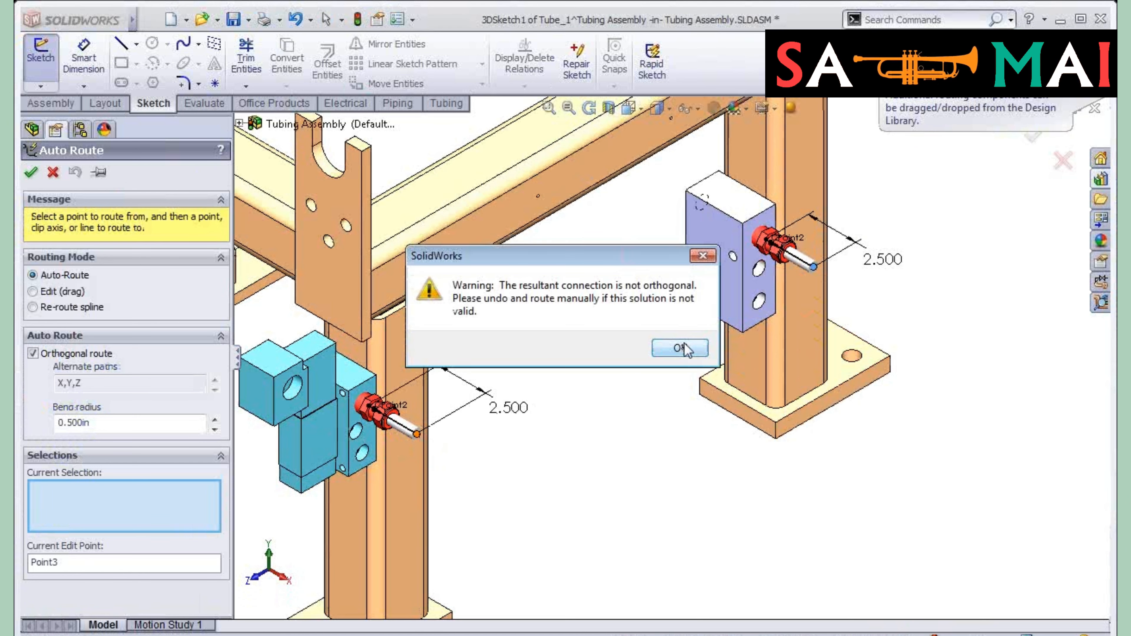
pyautogui.click(676, 349)
pyautogui.click(635, 337)
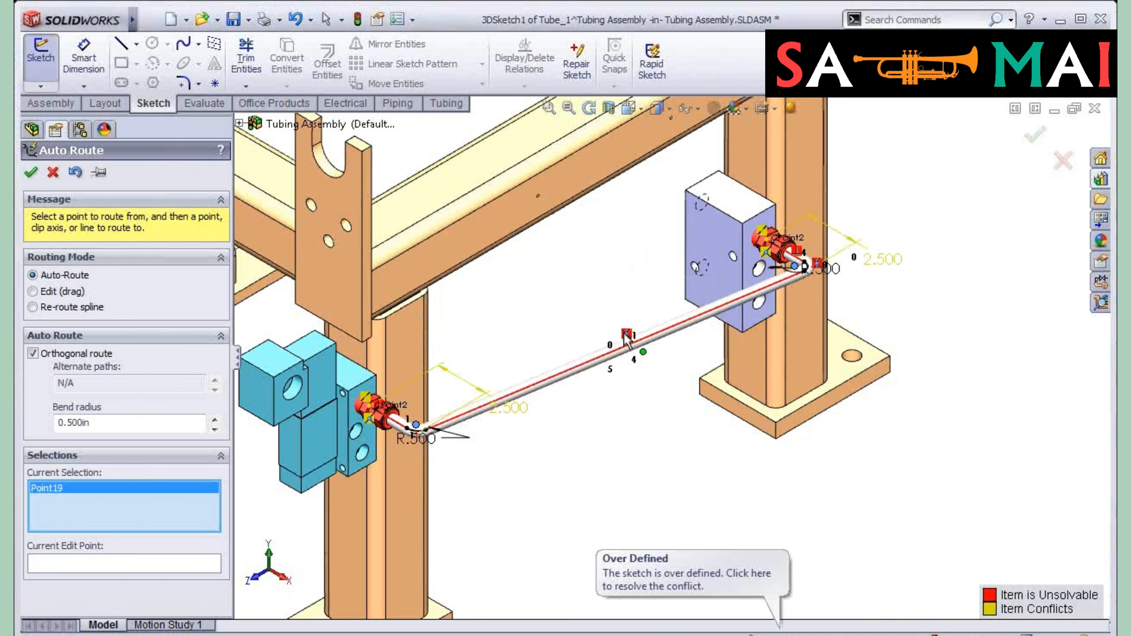
# Step: Turn off the orthogonal route option, switch the routing mode to Edit and back to Auto-Route, cancel Auto Route, and undo the automatic route
pyautogui.click(39, 353)
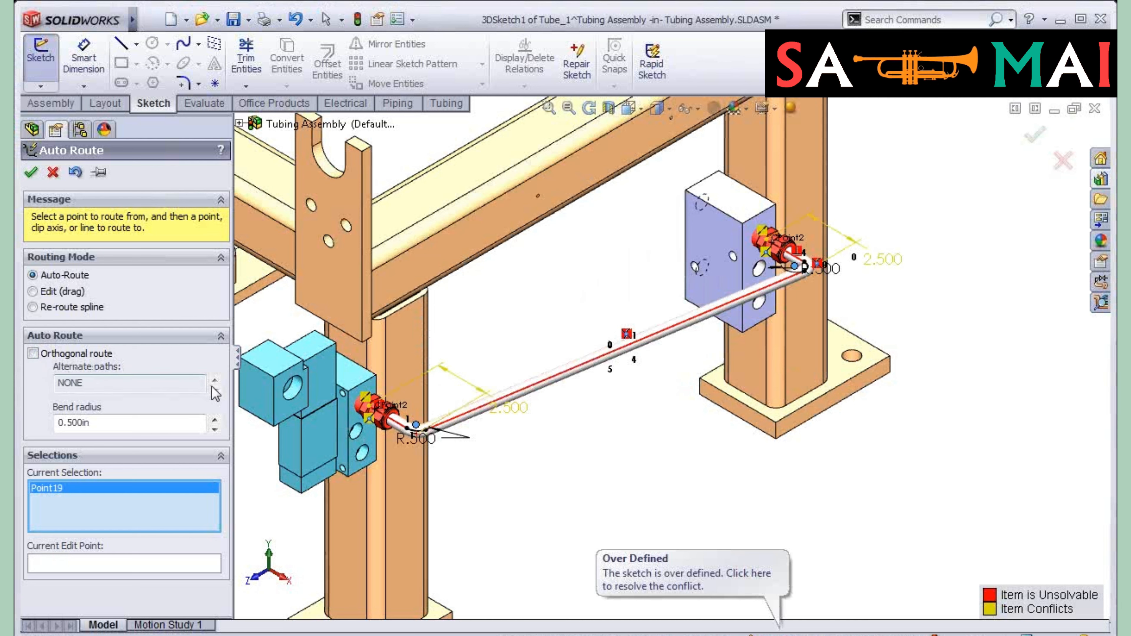
pyautogui.click(47, 292)
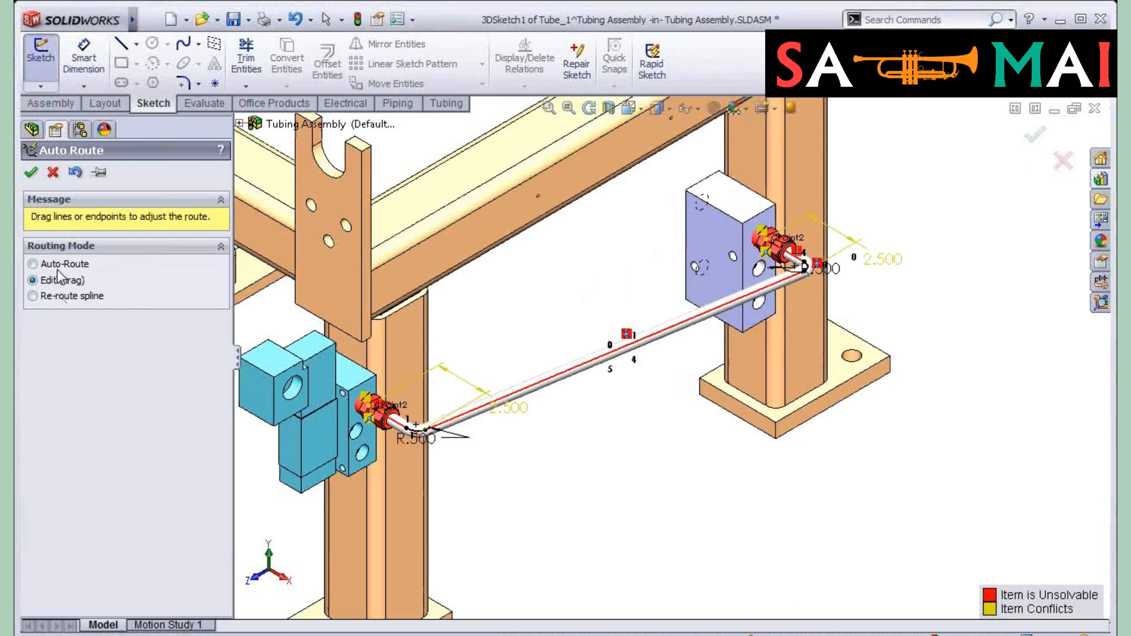
pyautogui.click(47, 263)
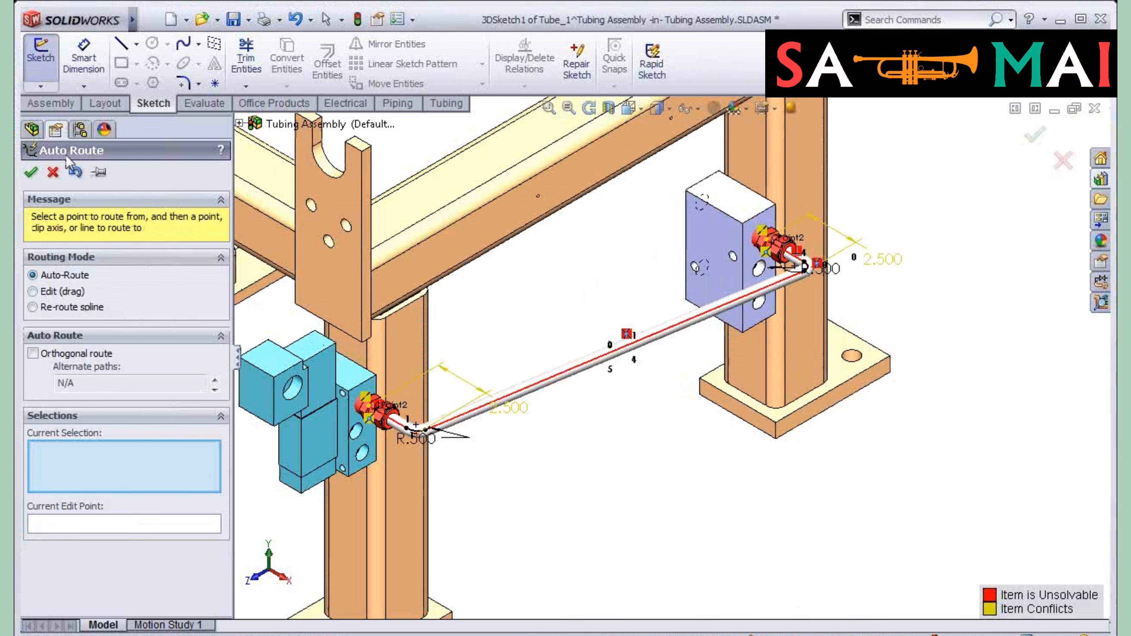
pyautogui.click(55, 174)
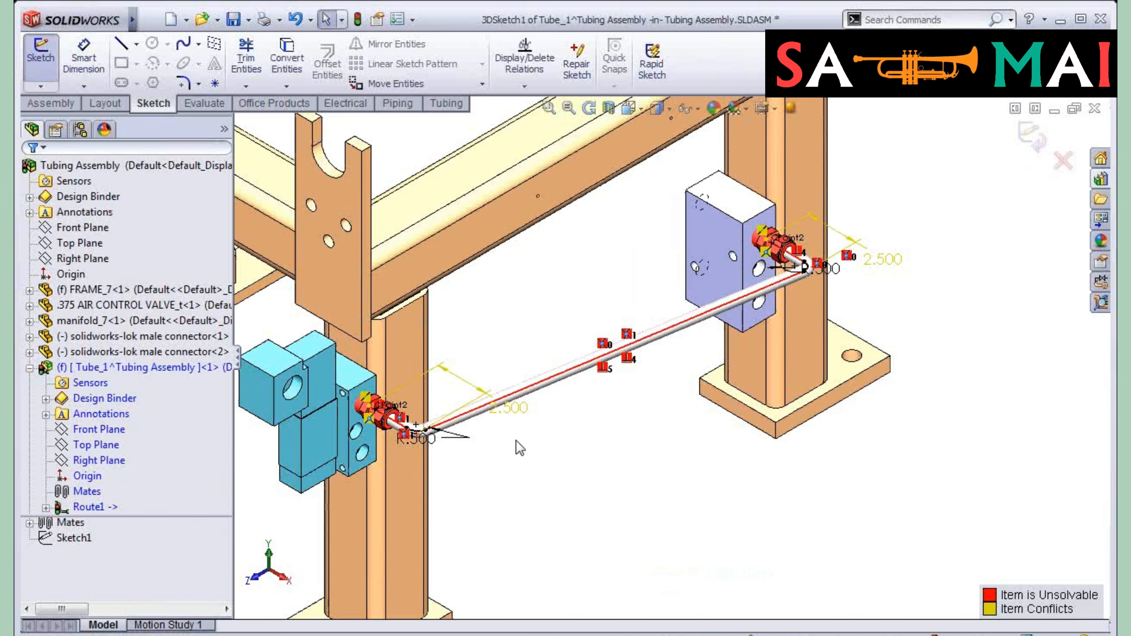
pyautogui.hotkey('ctrl', 'z')
pyautogui.click(602, 345)
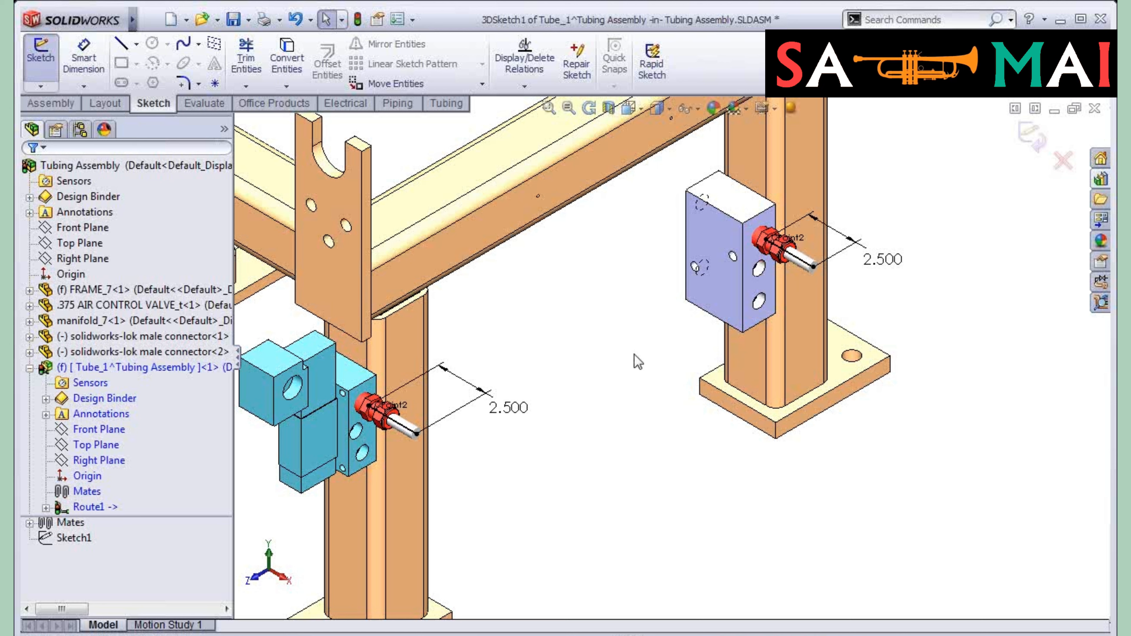
# Step: Delete both 2.5 in stub dimensions and lengthen the manifold and air control valve stubs freehand from their endpoints
pyautogui.click(886, 261)
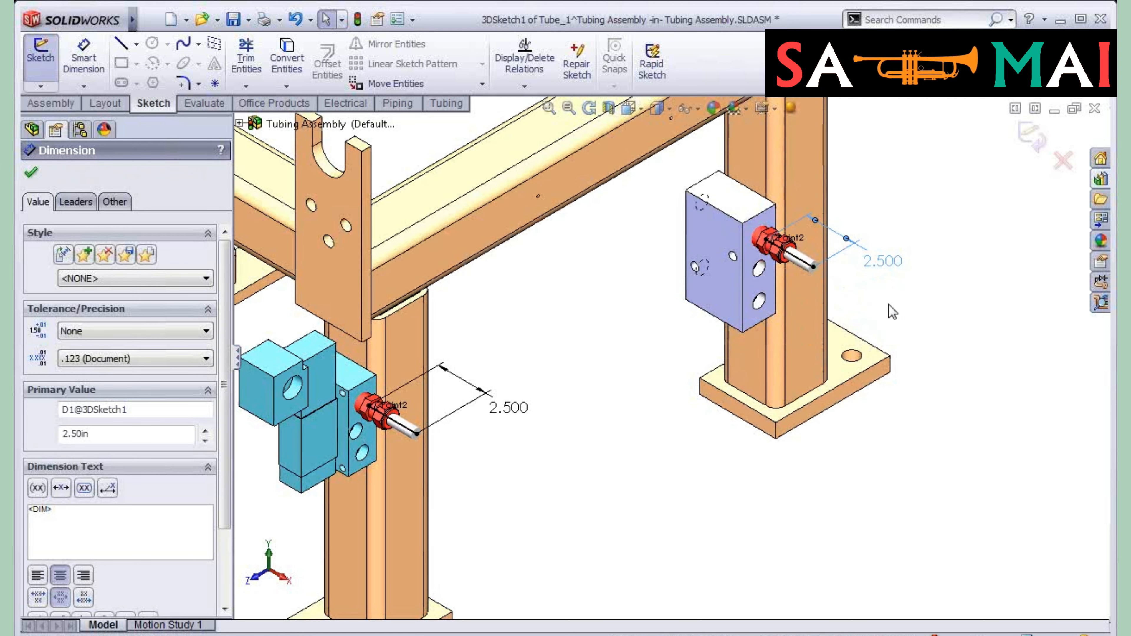
pyautogui.press('Delete')
pyautogui.moveTo(813, 267); pyautogui.dragTo(847, 289)
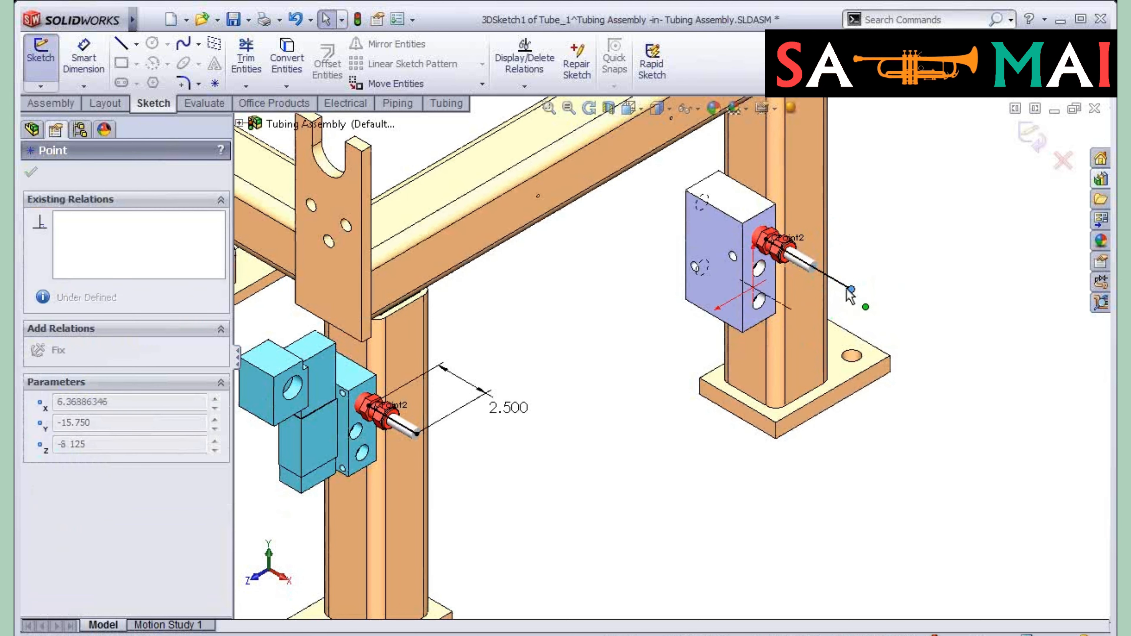
pyautogui.click(509, 406)
pyautogui.press('Delete')
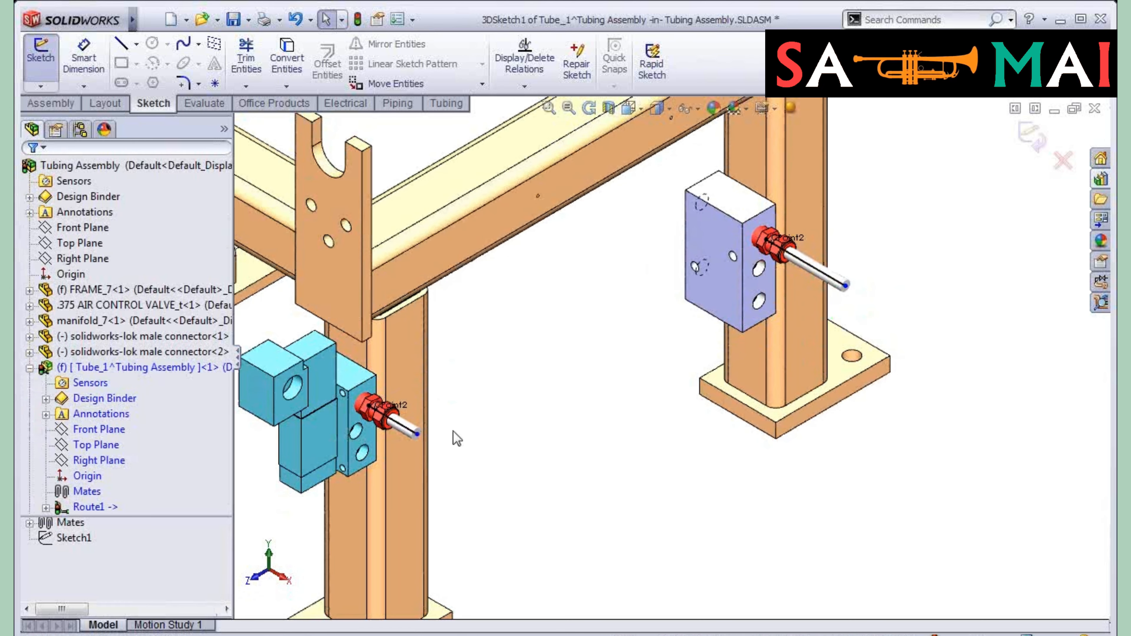
pyautogui.moveTo(417, 434); pyautogui.dragTo(447, 452)
pyautogui.click(464, 401)
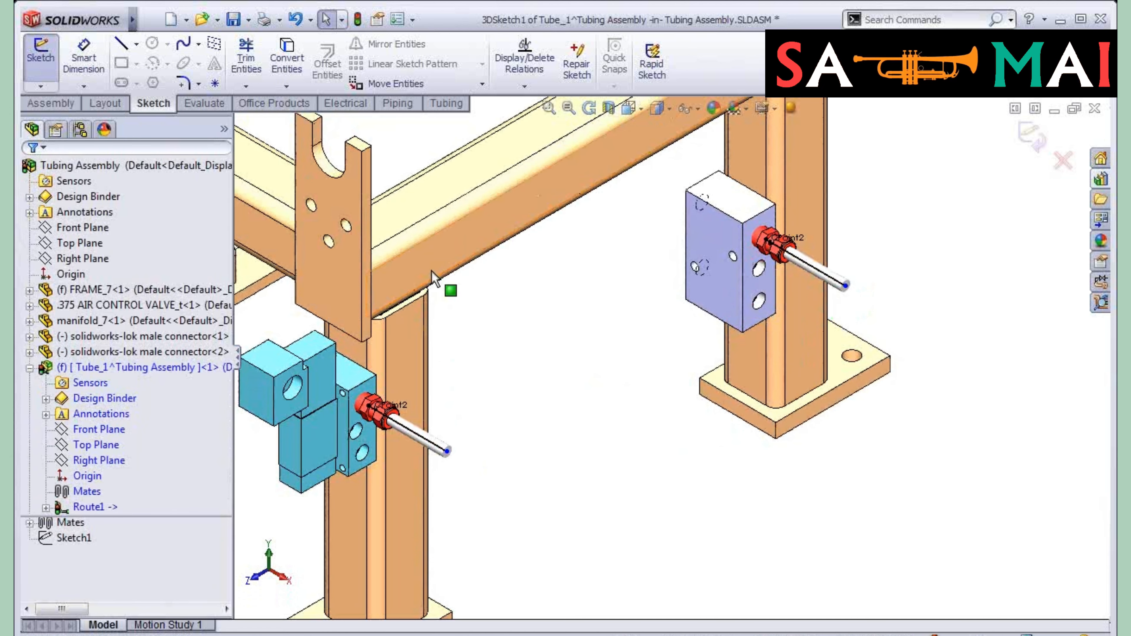
# Step: Auto Route orthogonally between the two lengthened stub ends with 0.5 in bends, accept the route, and exit the route sketch
pyautogui.rightClick(846, 285)
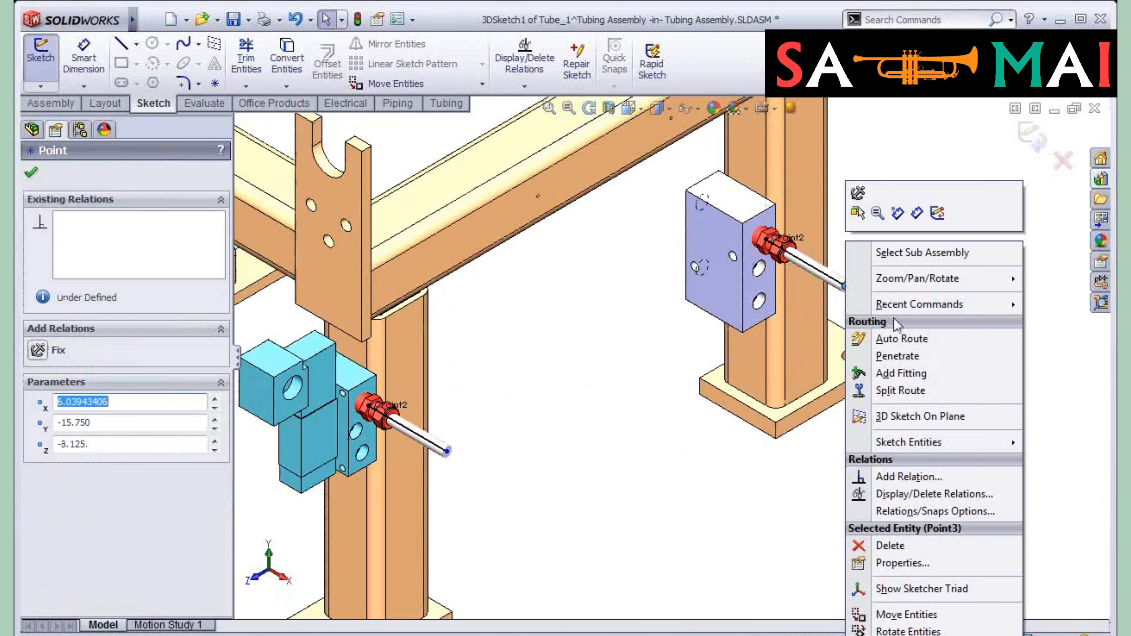
pyautogui.click(901, 340)
pyautogui.click(447, 451)
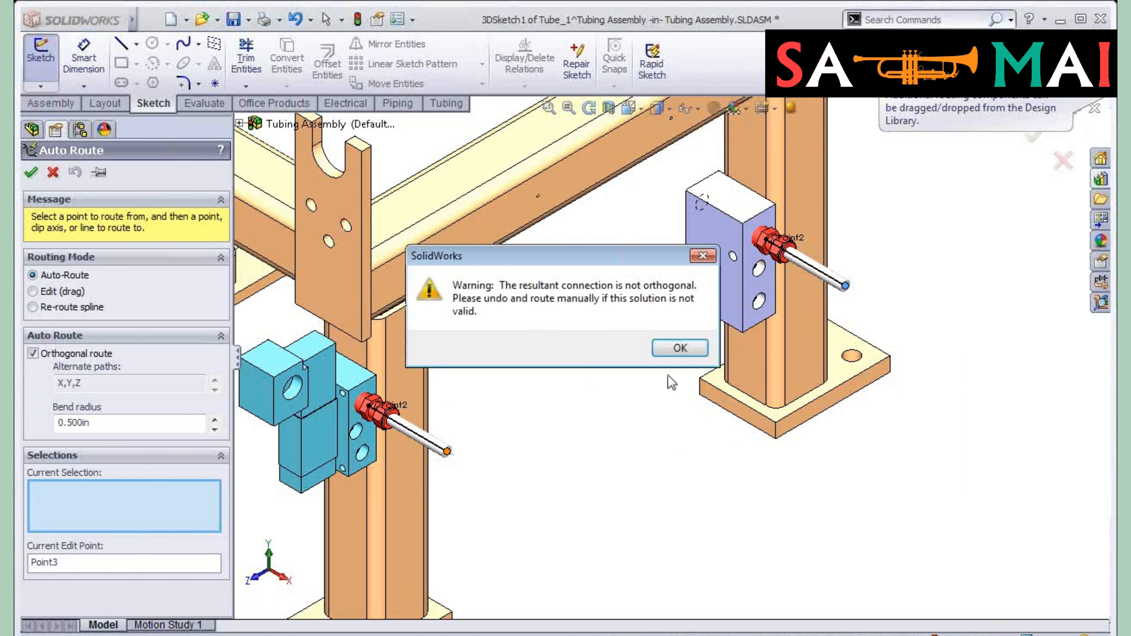
pyautogui.click(680, 348)
pyautogui.click(617, 347)
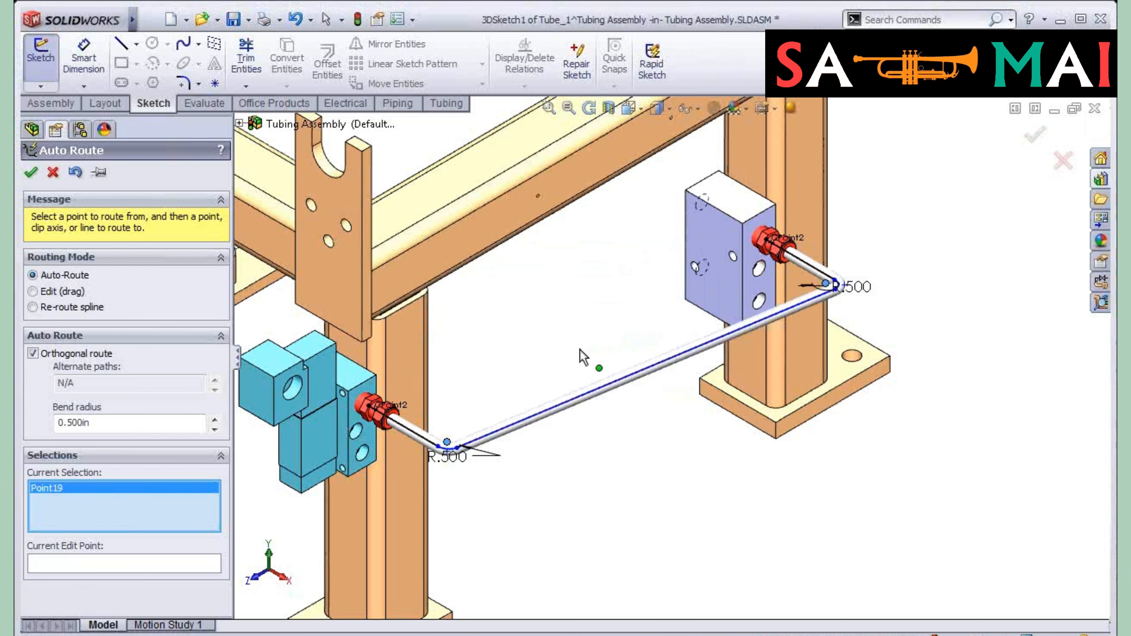
pyautogui.click(31, 172)
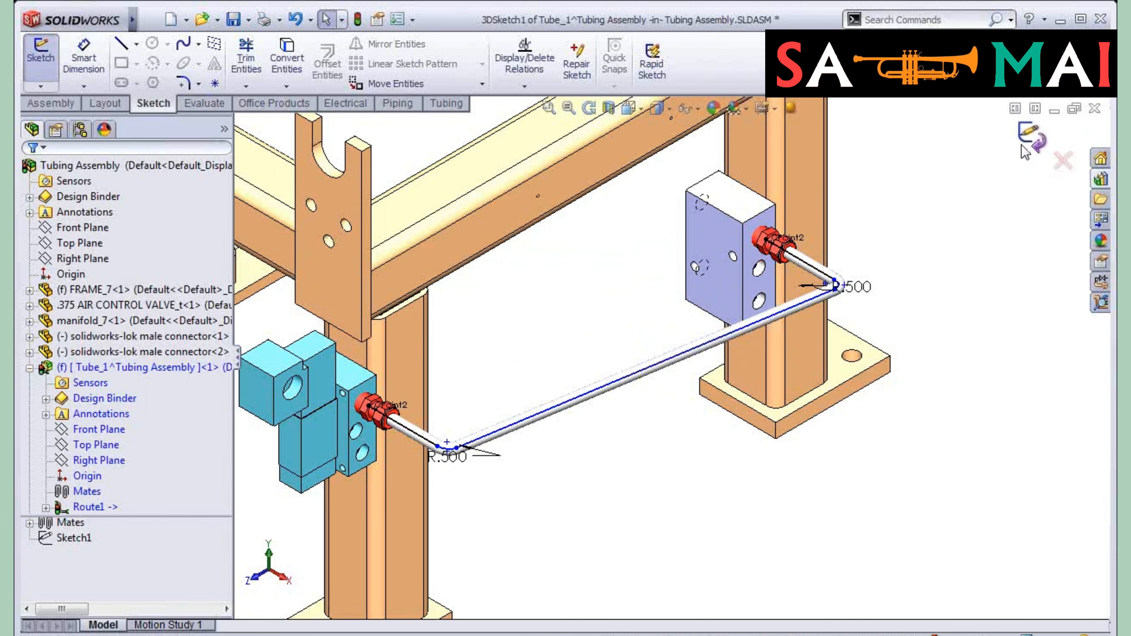
pyautogui.click(1021, 145)
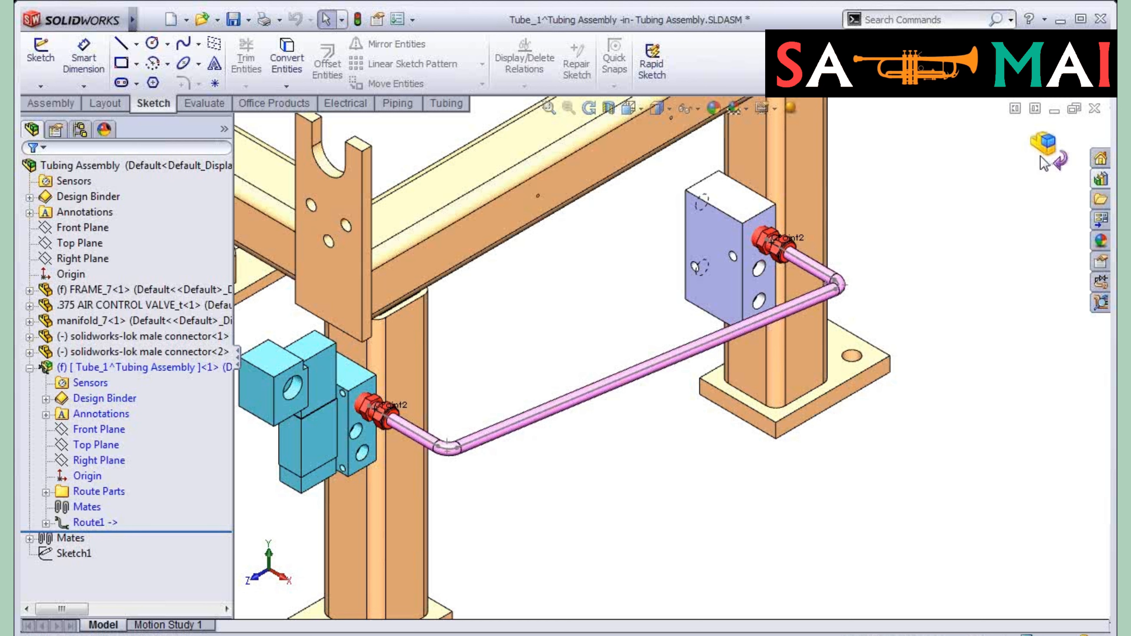
# Step: Examine the route feature's 3D sketch and the tube part in the Route Parts folder of the tube subassembly
pyautogui.click(58, 518)
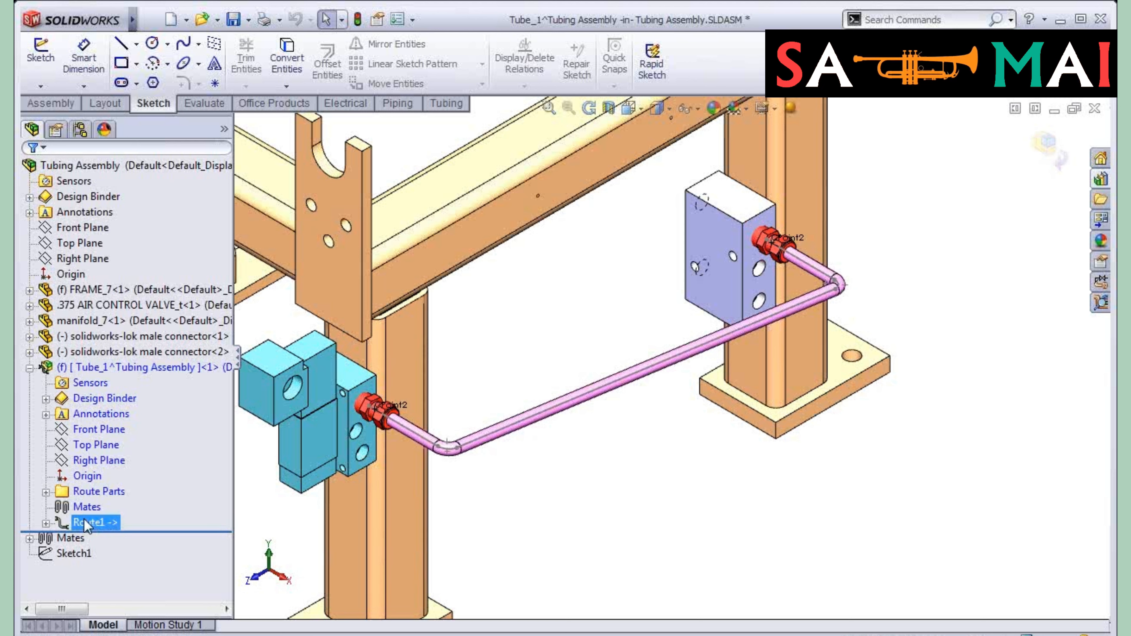
pyautogui.click(45, 524)
pyautogui.click(123, 538)
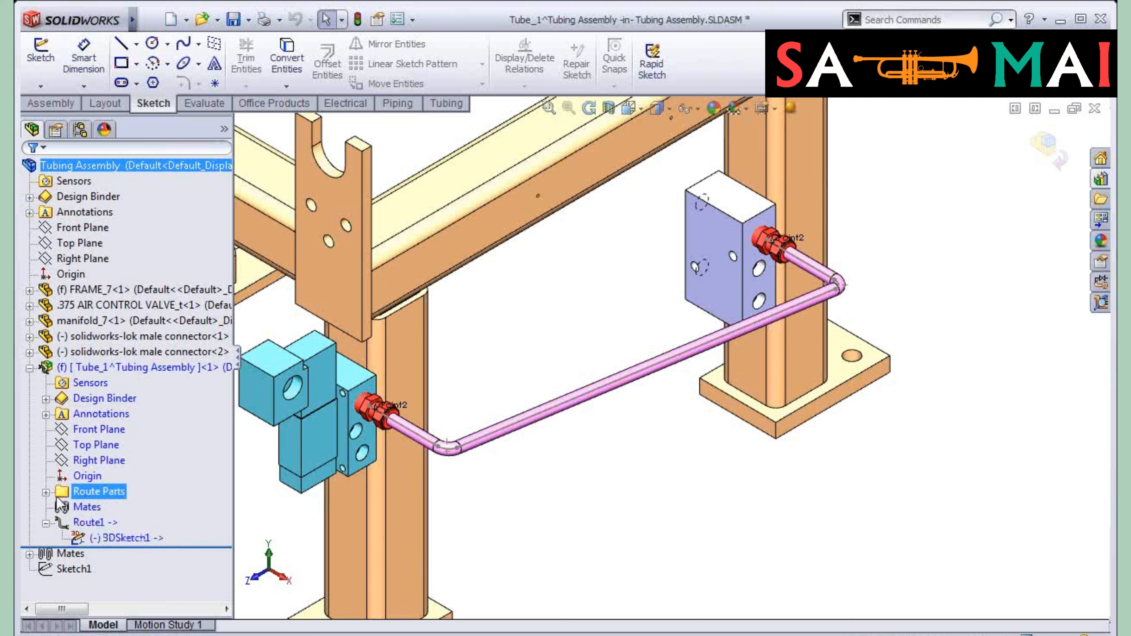
pyautogui.click(46, 492)
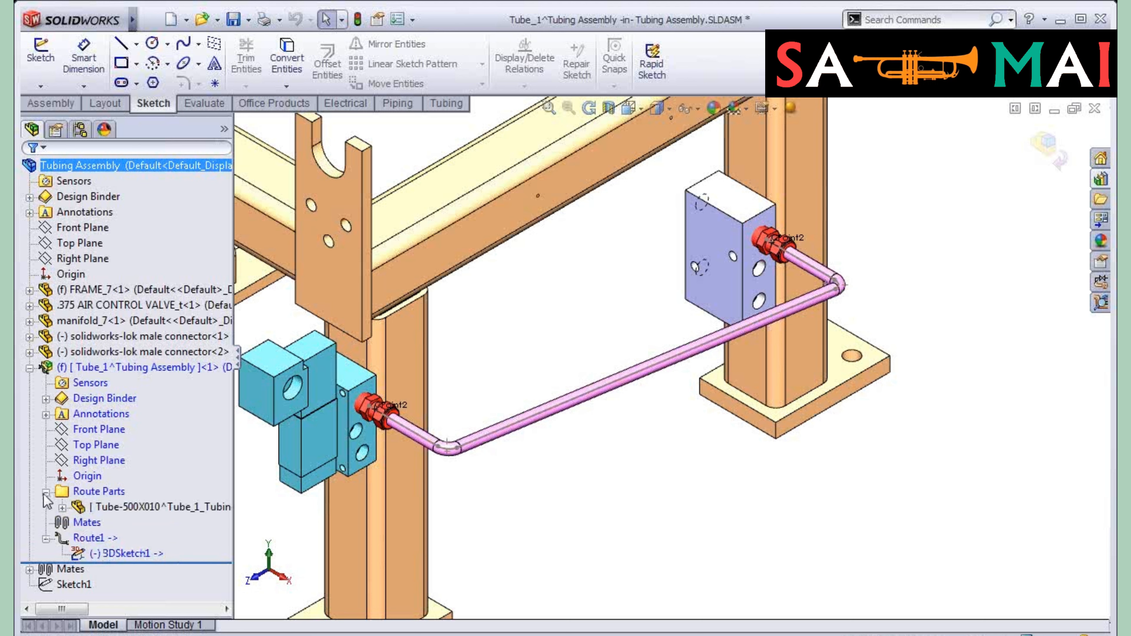
pyautogui.click(102, 508)
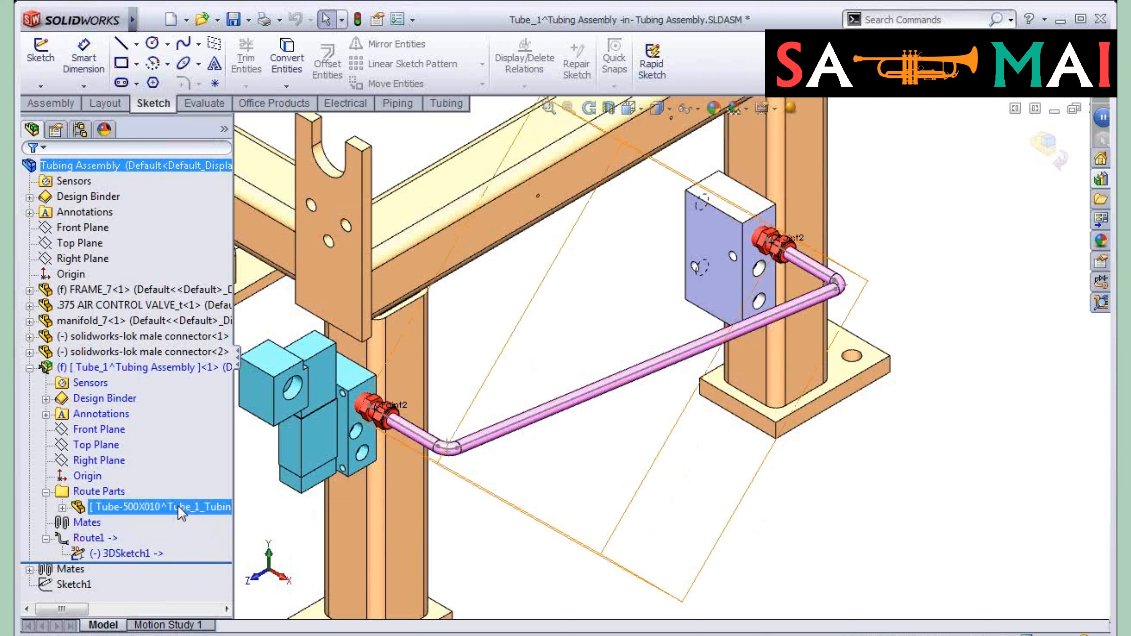
pyautogui.click(553, 307)
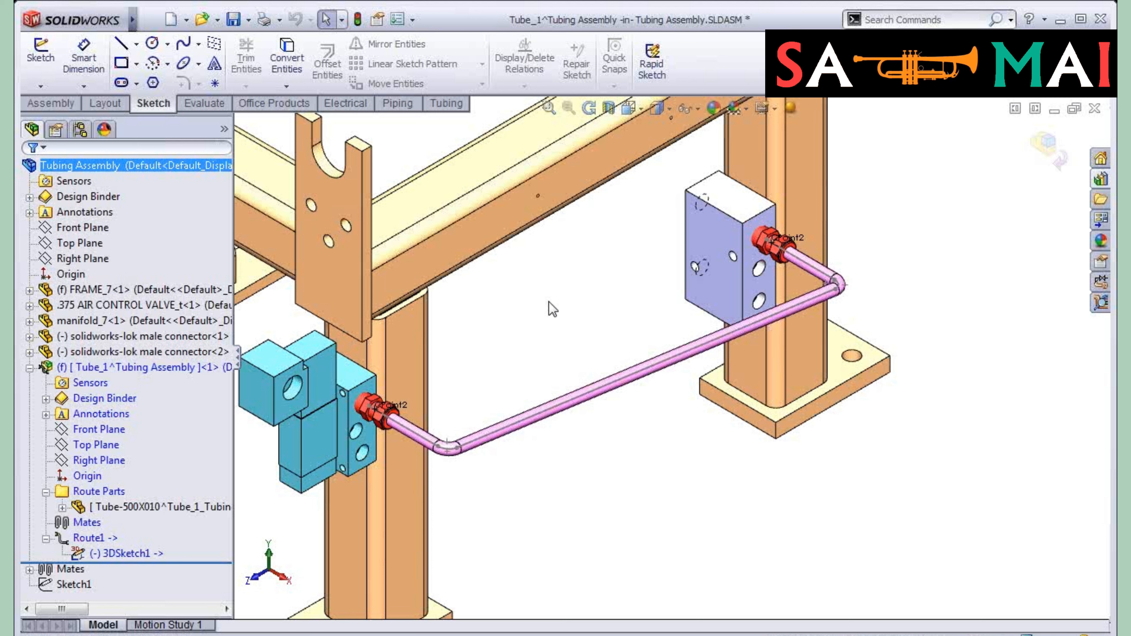
# Step: Leave editing of the tube subassembly and delete Tube_1 from the main assembly
pyautogui.click(397, 103)
pyautogui.click(441, 107)
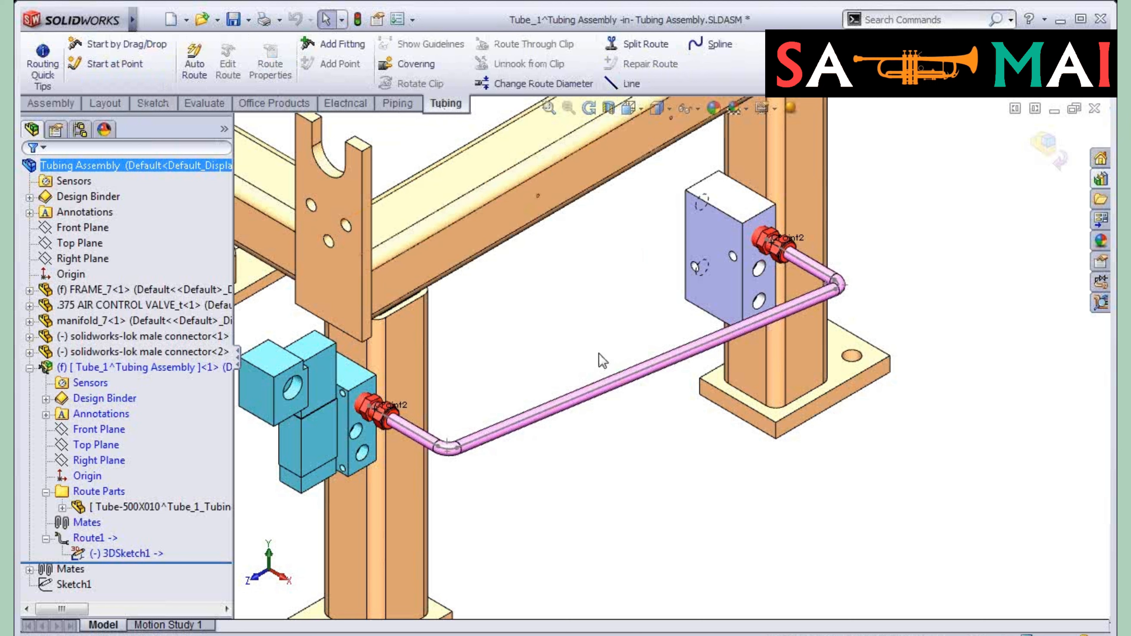
pyautogui.click(1044, 156)
pyautogui.click(87, 370)
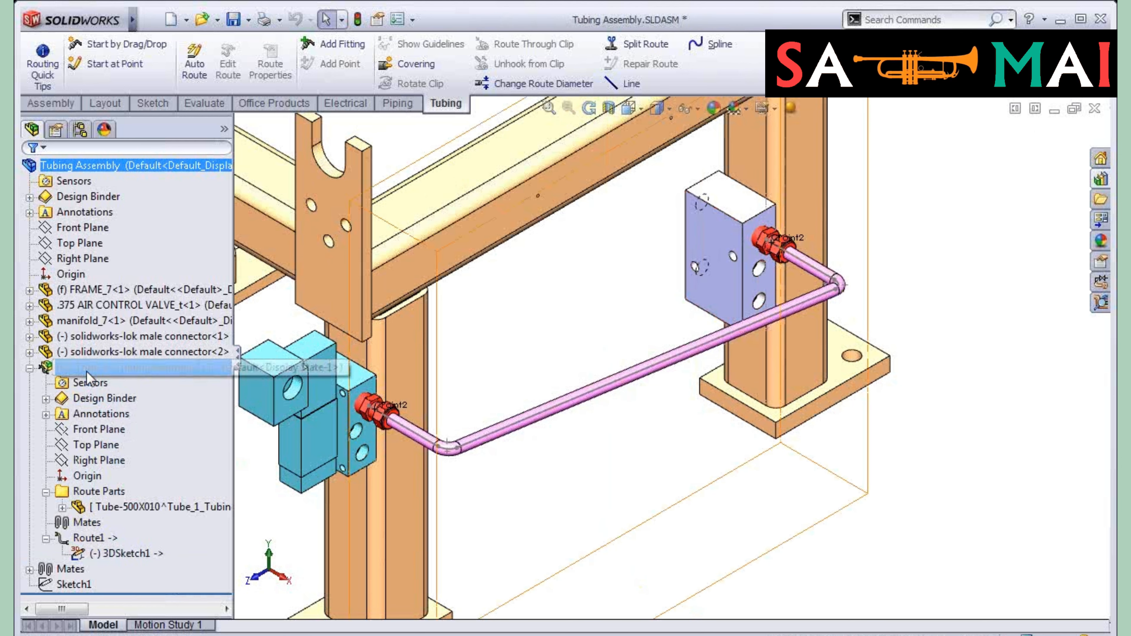
pyautogui.press('Delete')
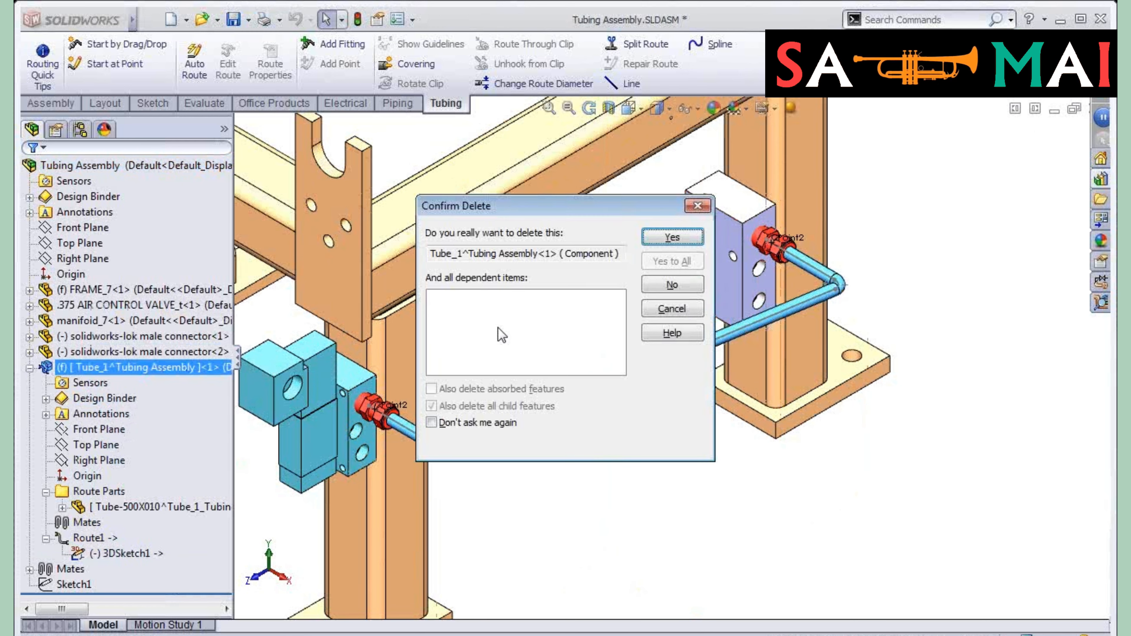
pyautogui.click(671, 238)
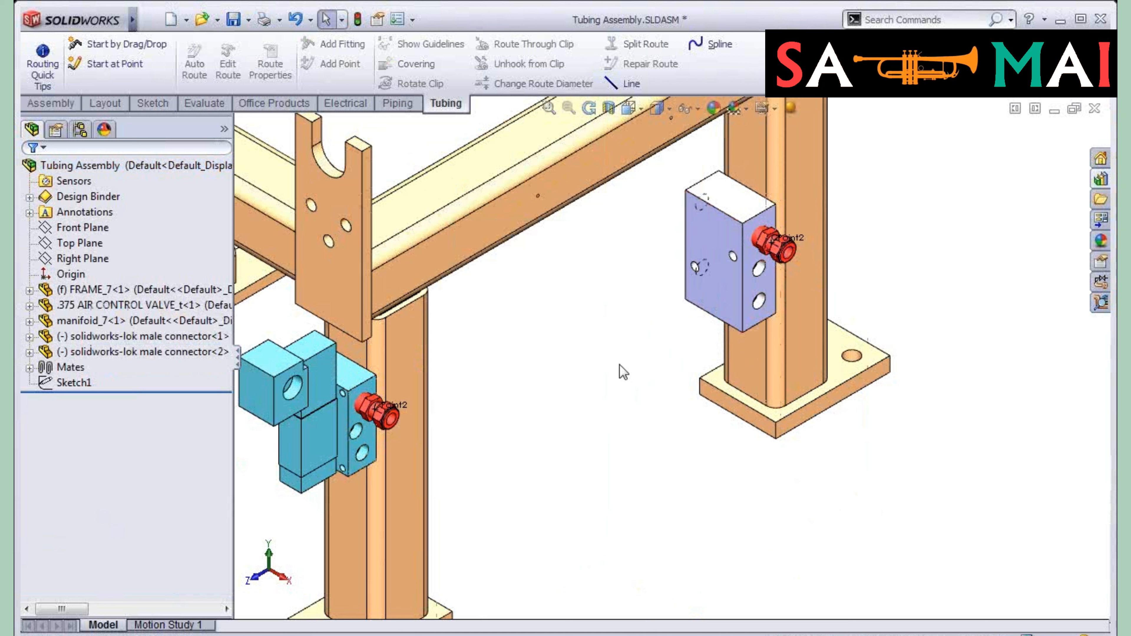
# Step: Try to start a route from the manifold's male connector component with the default pipe properties and the FT-IN routeAssembly template
pyautogui.rightClick(775, 252)
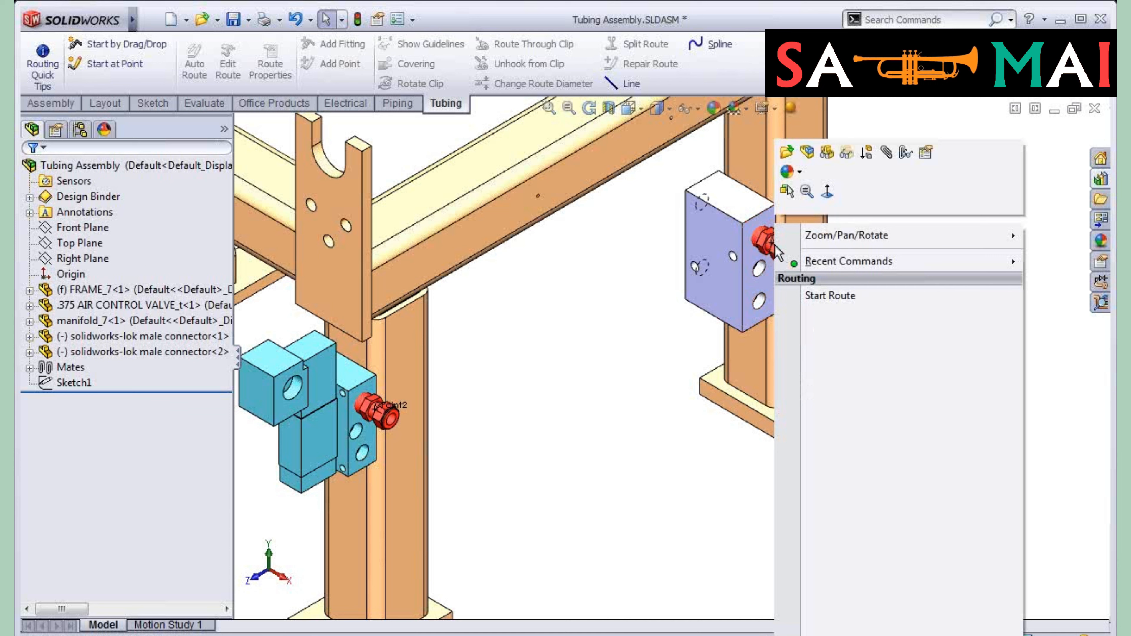
pyautogui.click(845, 298)
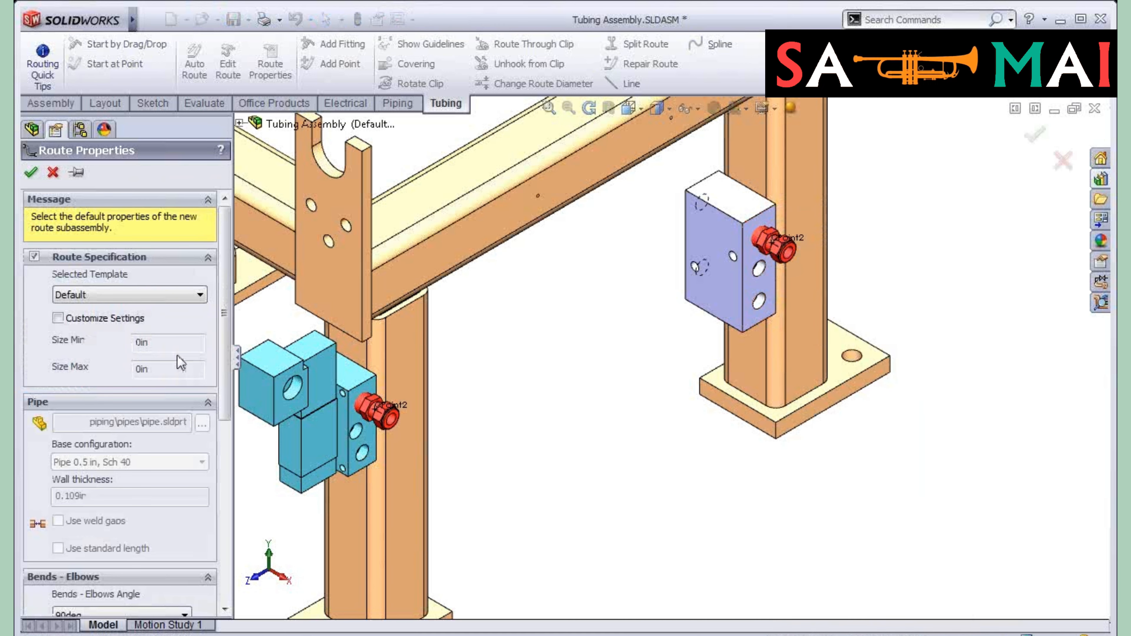
pyautogui.click(31, 173)
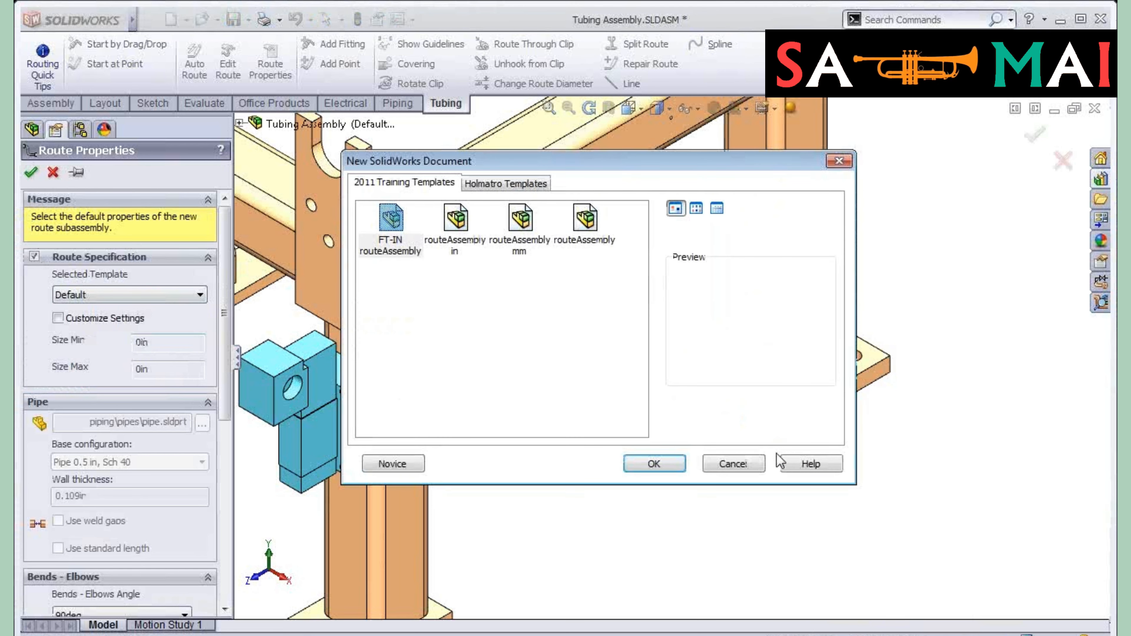
pyautogui.click(652, 463)
pyautogui.click(674, 337)
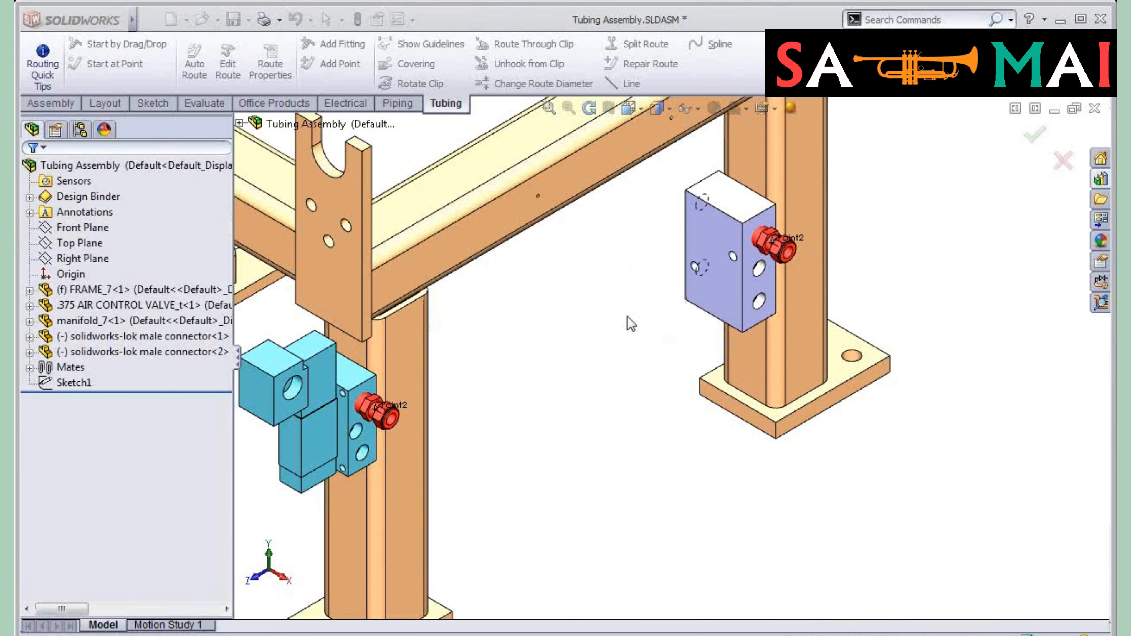
# Step: Start a route from connection point CPoint2 on the manifold's male connector and choose tube-rubber.sldprt as the tube part
pyautogui.rightClick(777, 245)
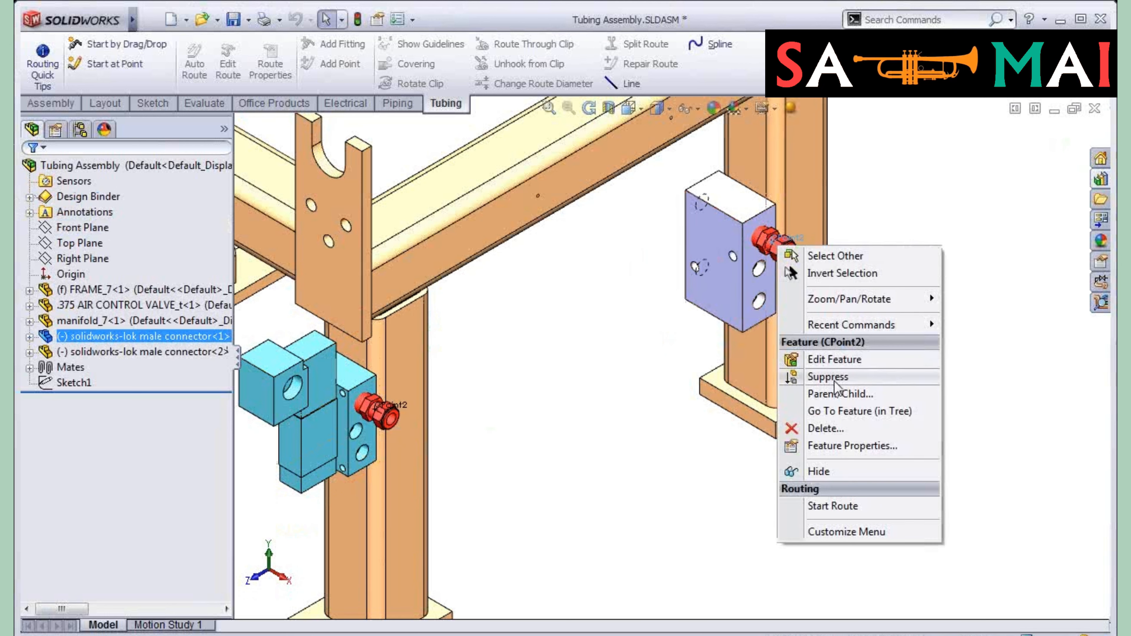
pyautogui.click(848, 507)
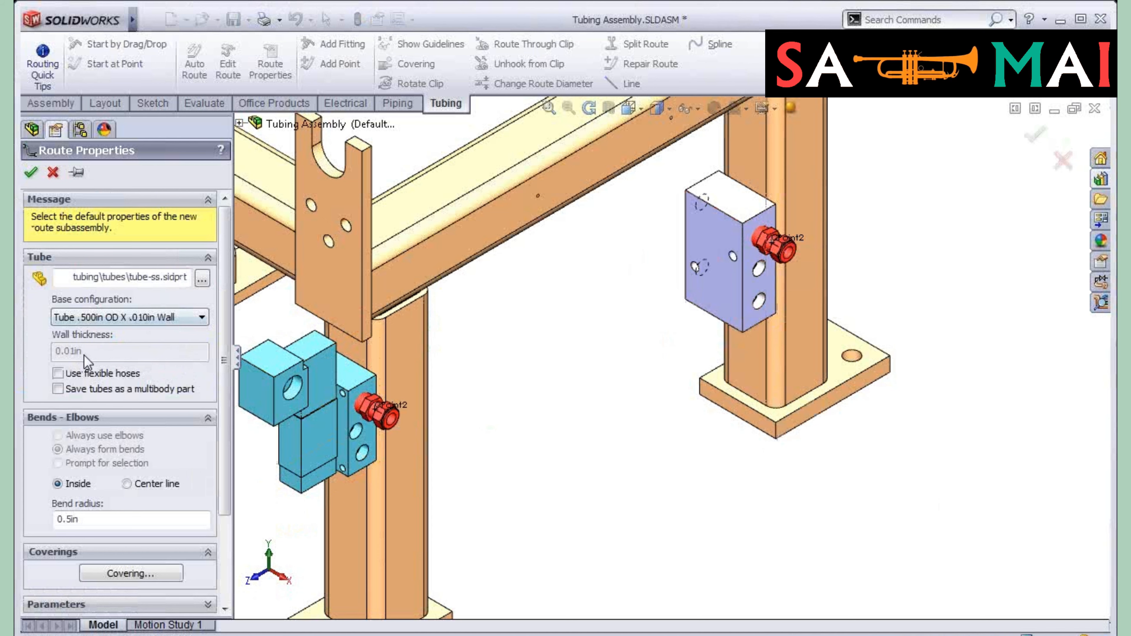
pyautogui.click(202, 278)
pyautogui.click(436, 146)
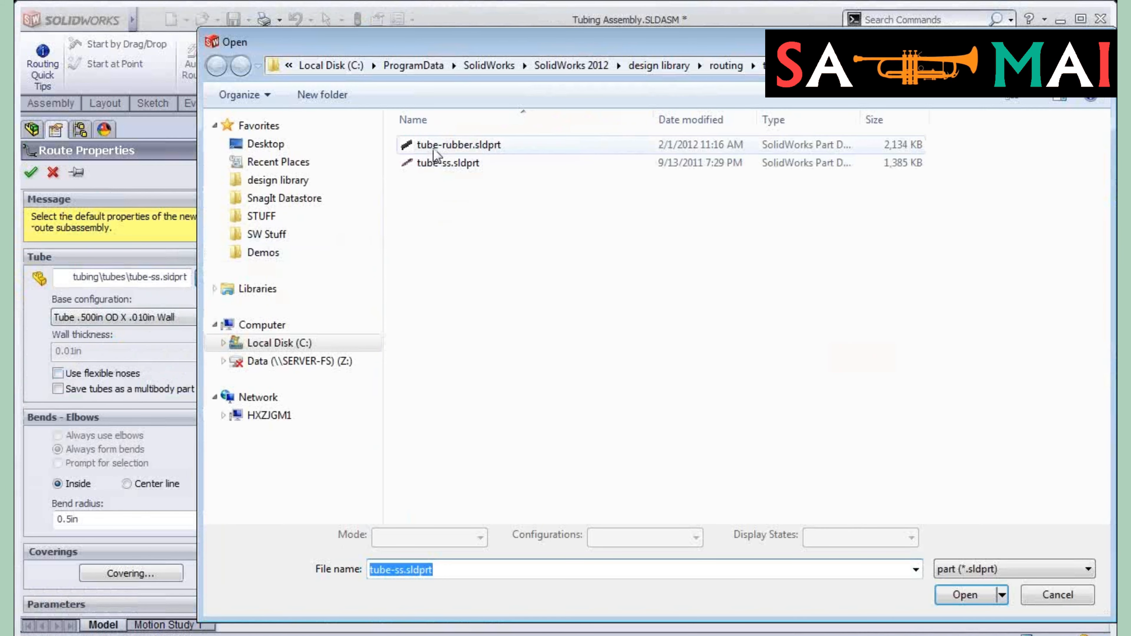
pyautogui.click(968, 595)
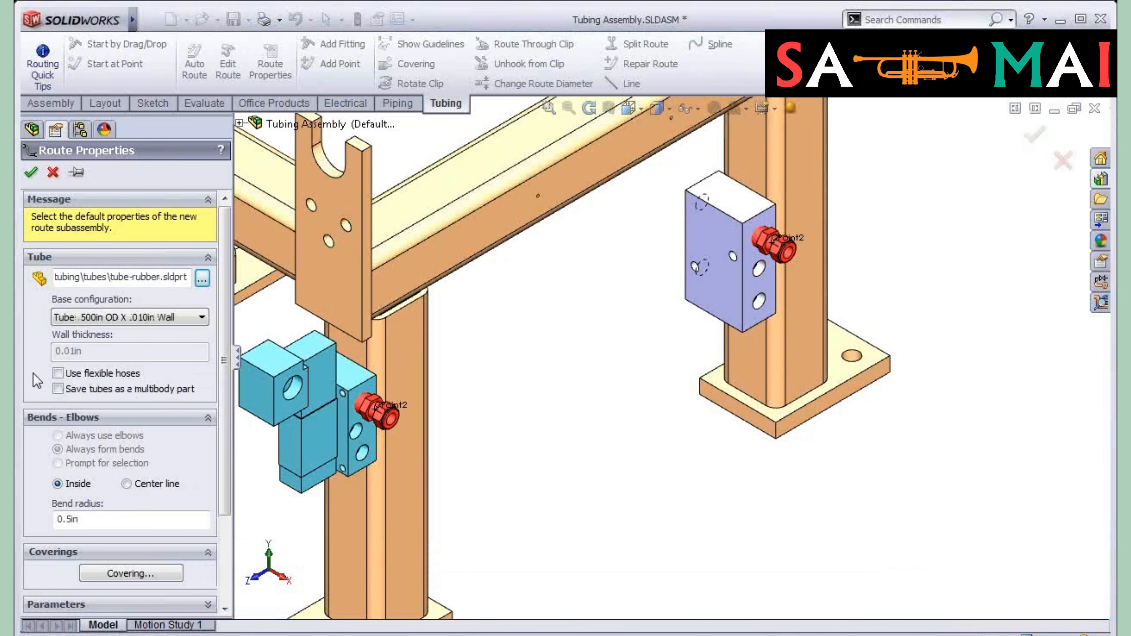
# Step: Enable flexible hoses for the .500in OD X .010in Wall rubber tube and create the route subassembly from the routeAssembly in template
pyautogui.click(58, 375)
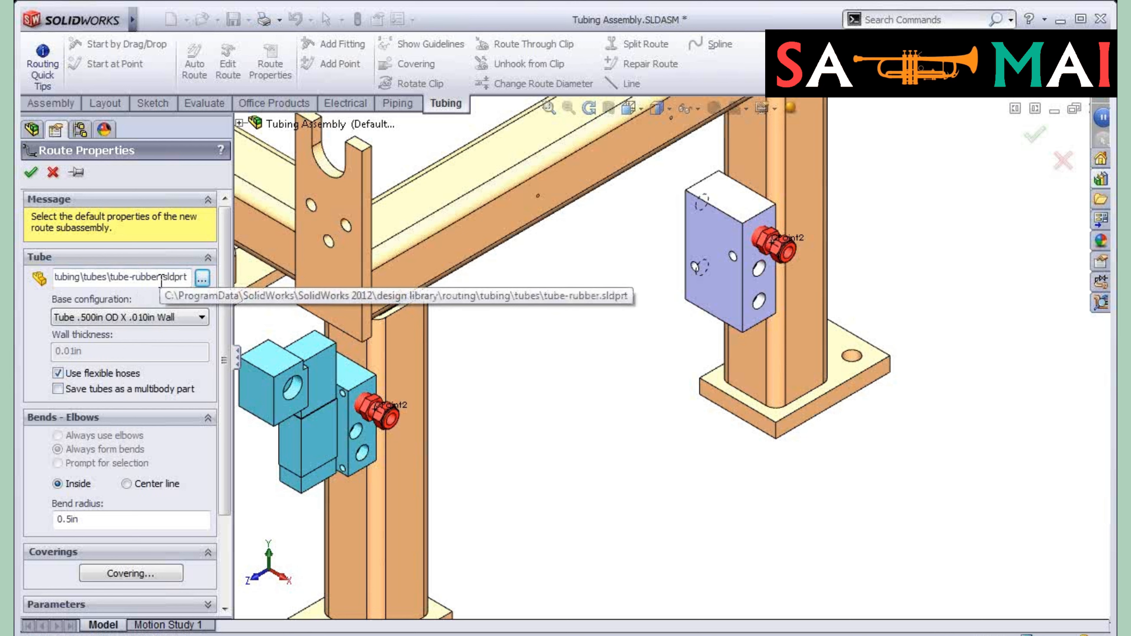
pyautogui.click(160, 315)
pyautogui.click(159, 315)
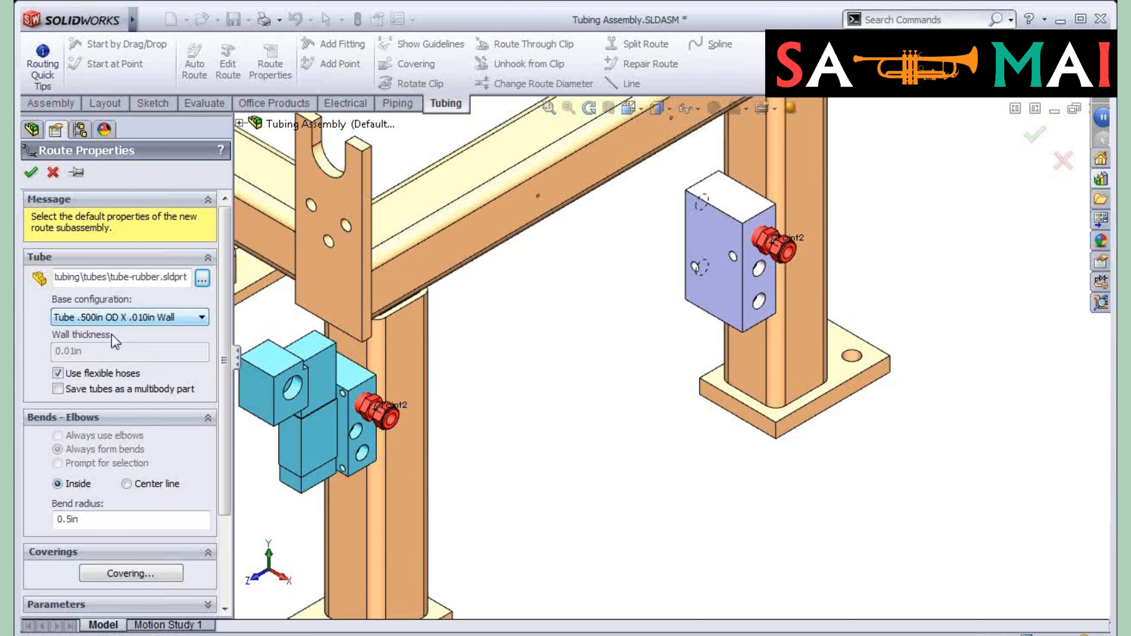
pyautogui.click(32, 173)
pyautogui.doubleClick(454, 225)
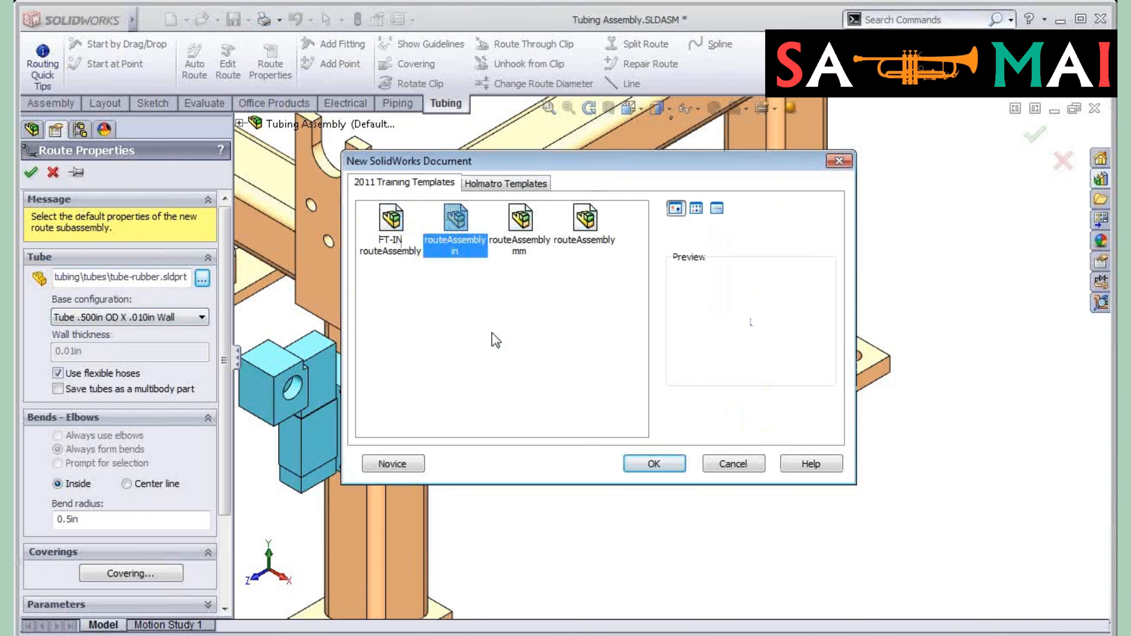
# Step: Adjust the tube stub on the manifold's male connector by moving its free endpoint to an X position of about 3.55
pyautogui.click(817, 270)
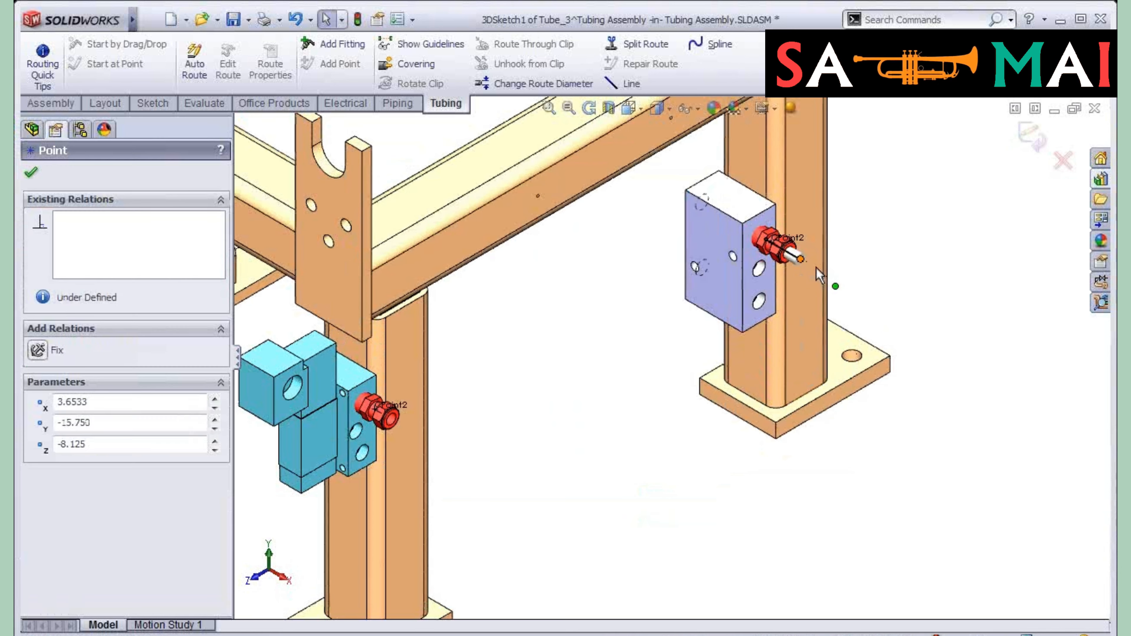
pyautogui.click(910, 316)
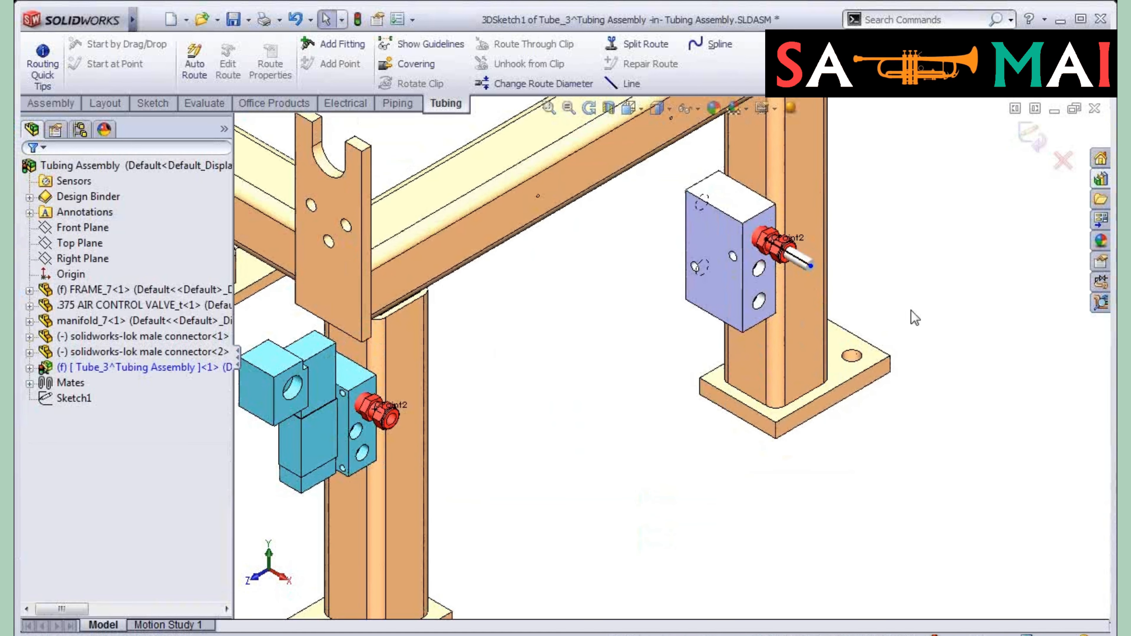
pyautogui.click(813, 269)
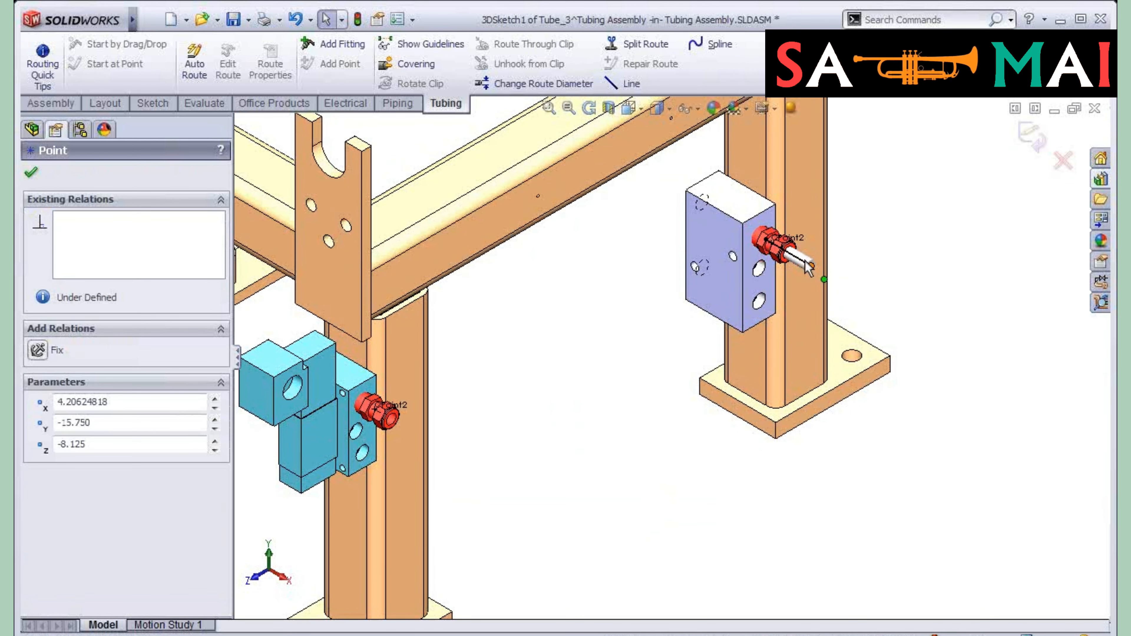
pyautogui.click(902, 288)
pyautogui.scroll(-4, 811, 267)
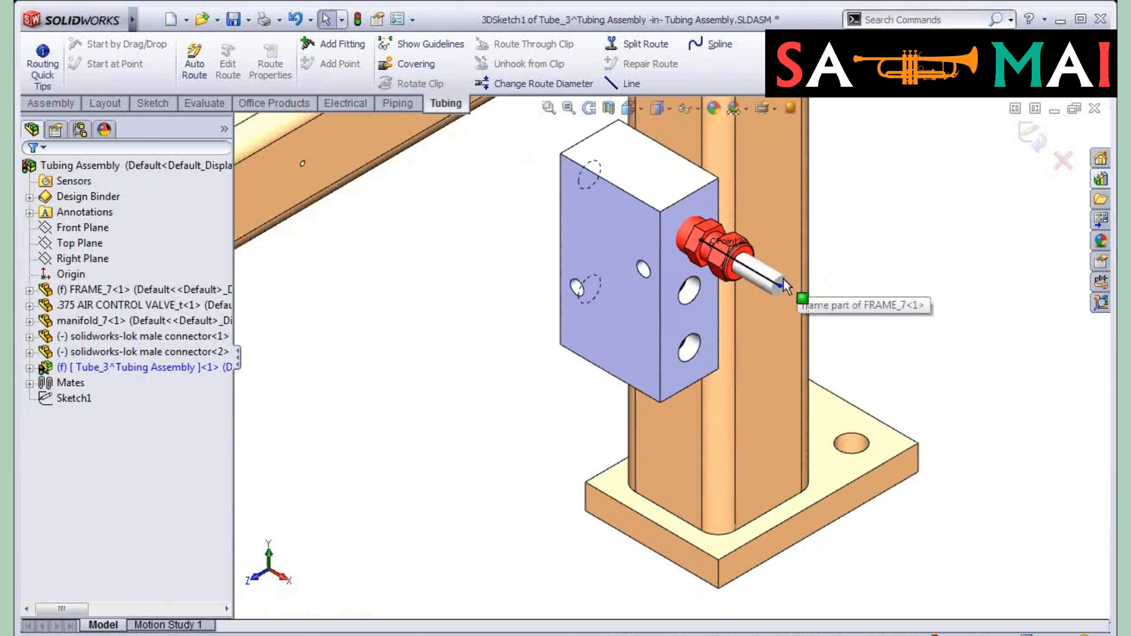
pyautogui.moveTo(782, 287); pyautogui.dragTo(758, 275)
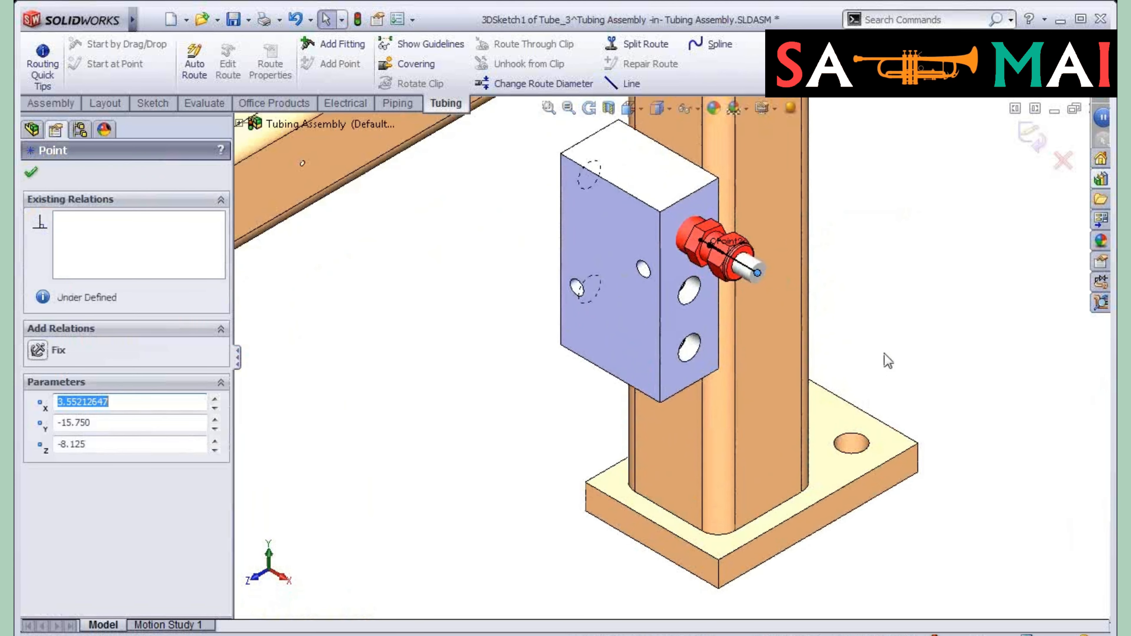
pyautogui.click(885, 355)
# Step: Add the air control valve's male connector to the route and select the endpoint of its tube stub
pyautogui.scroll(5, 440, 444)
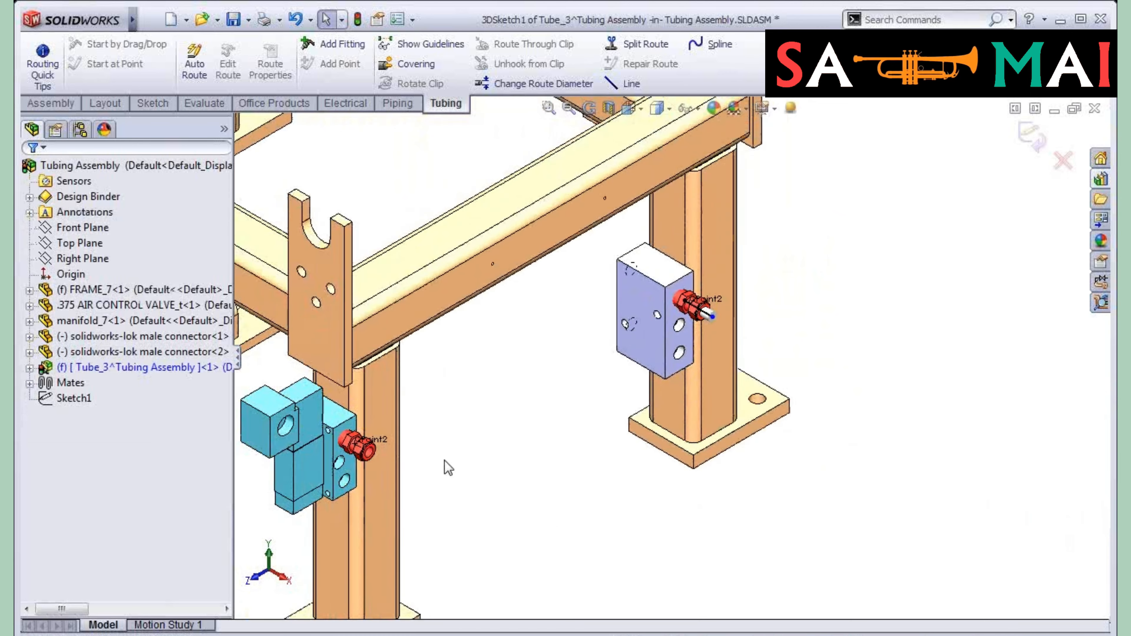
pyautogui.scroll(-1, 483, 394)
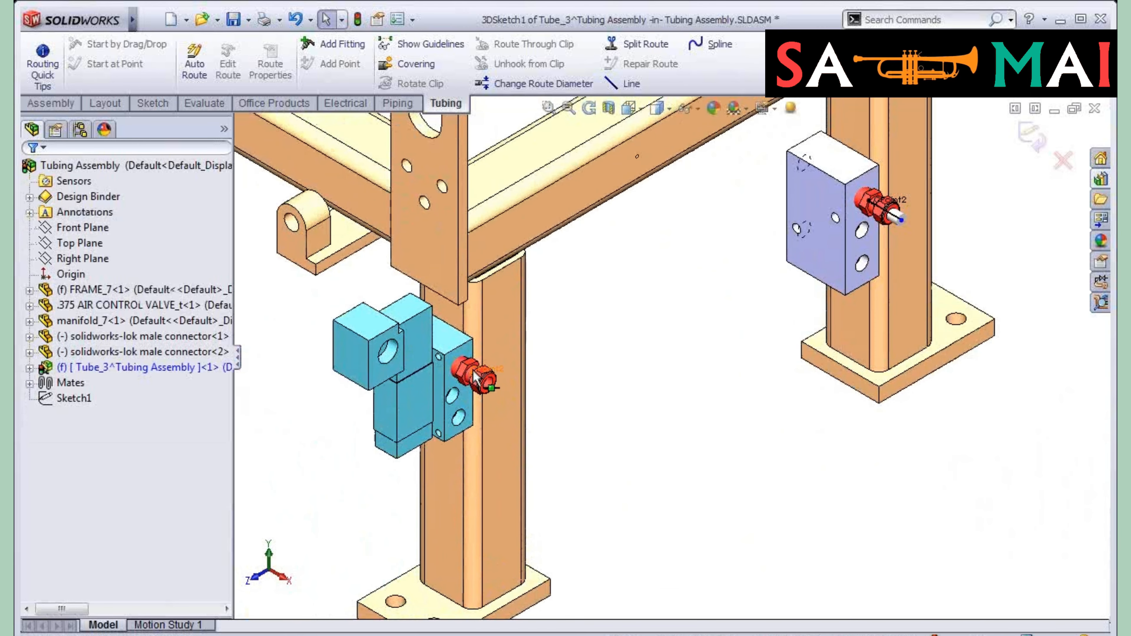
pyautogui.rightClick(475, 379)
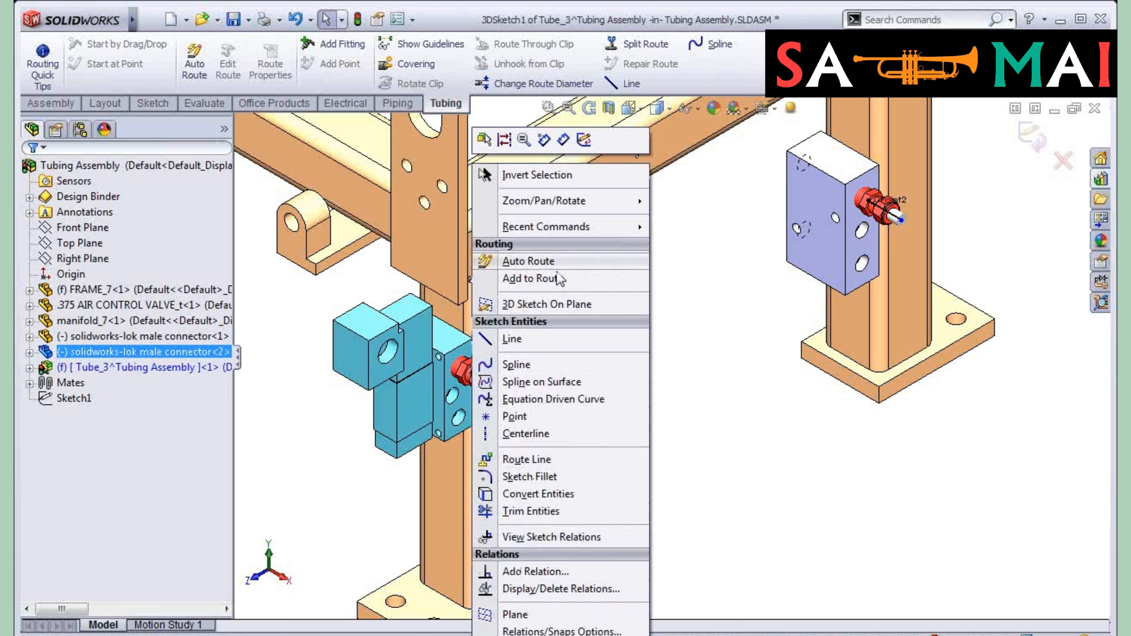
pyautogui.click(530, 278)
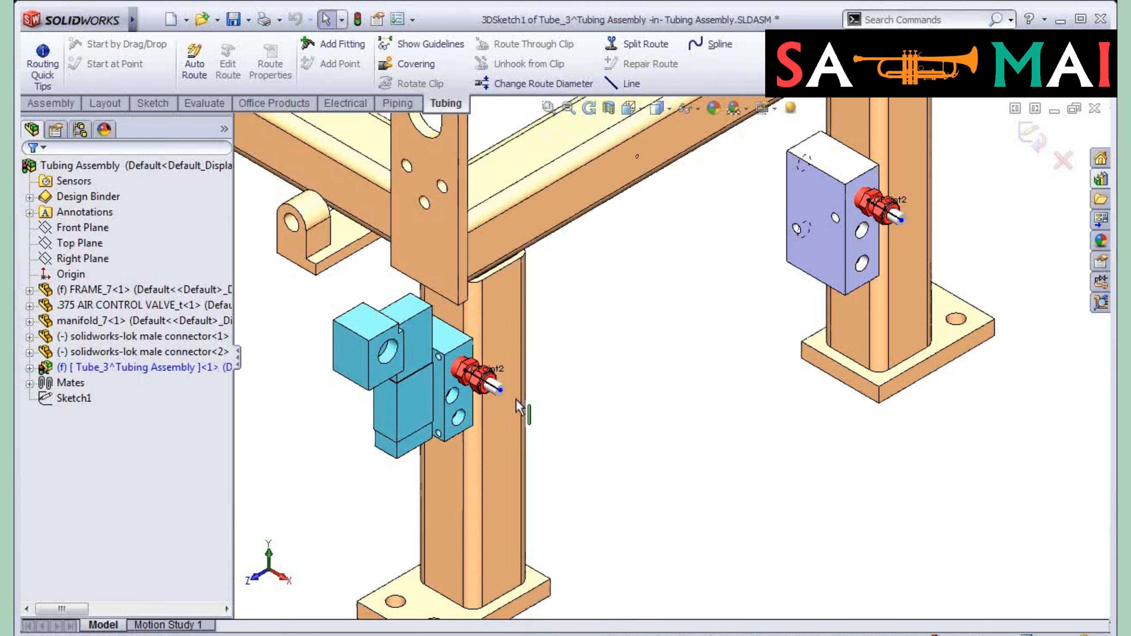
pyautogui.moveTo(500, 390)
pyautogui.mouseDown()
pyautogui.moveTo(536, 415)
pyautogui.moveTo(502, 390)
pyautogui.mouseUp()
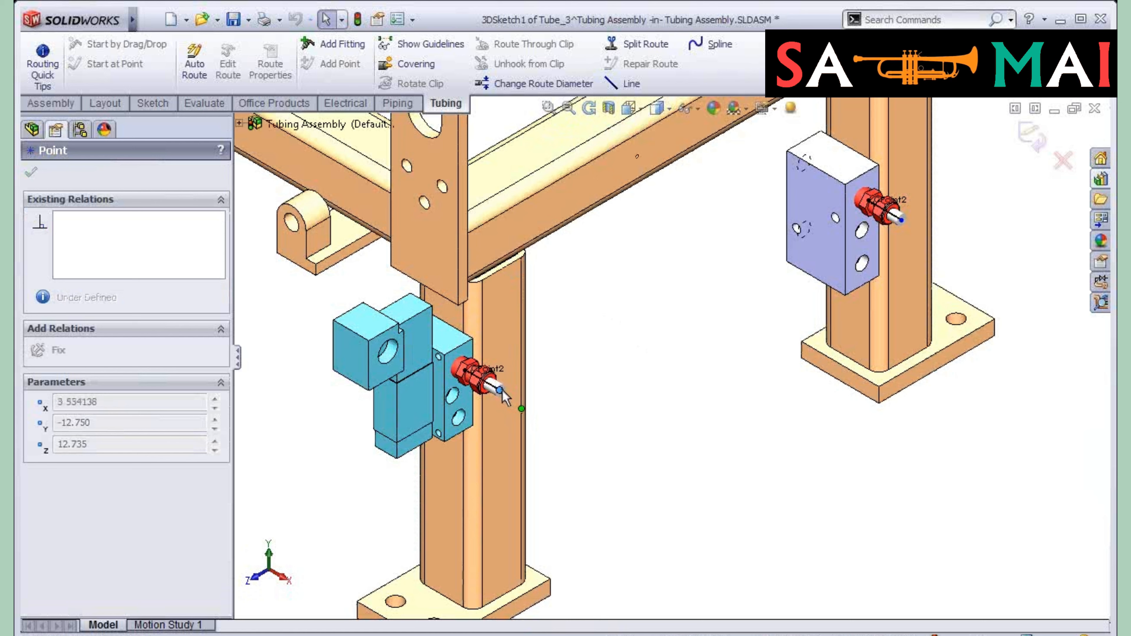
pyautogui.click(586, 418)
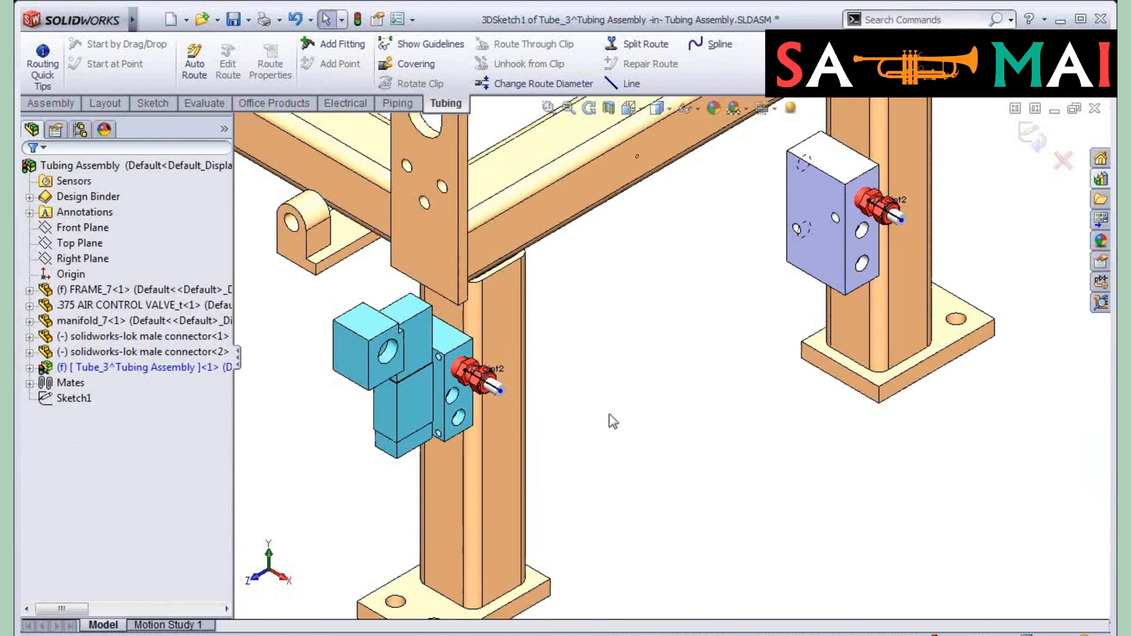
# Step: Auto-route a flexible, non-orthogonal tube from the manifold stub's endpoint to the air control valve stub's endpoint
pyautogui.rightClick(899, 225)
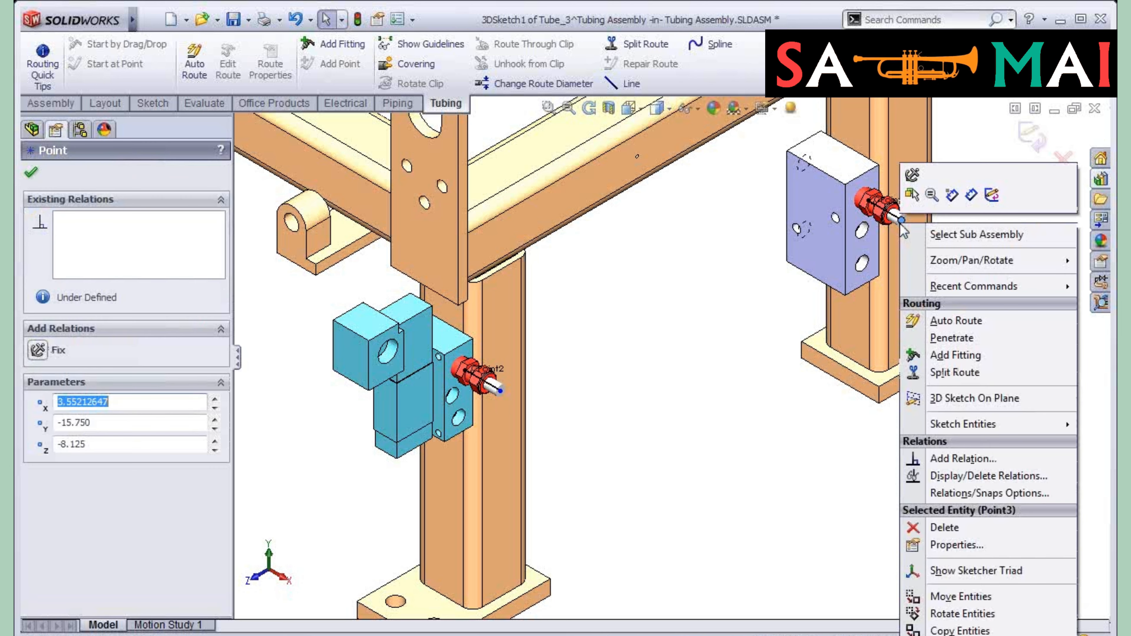
pyautogui.click(956, 321)
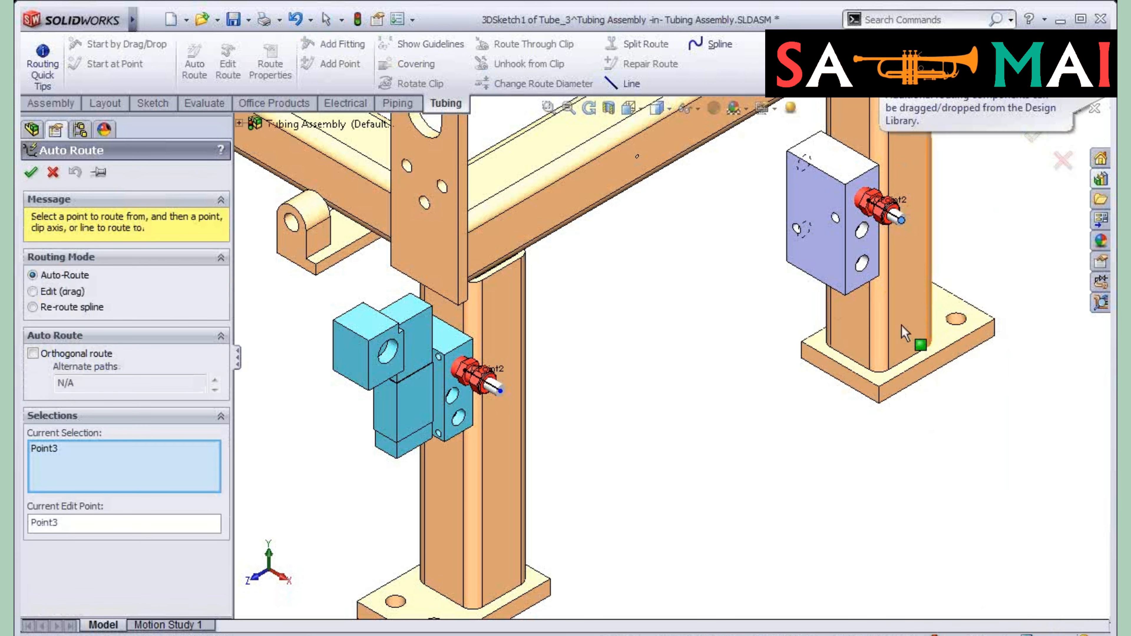
pyautogui.click(500, 390)
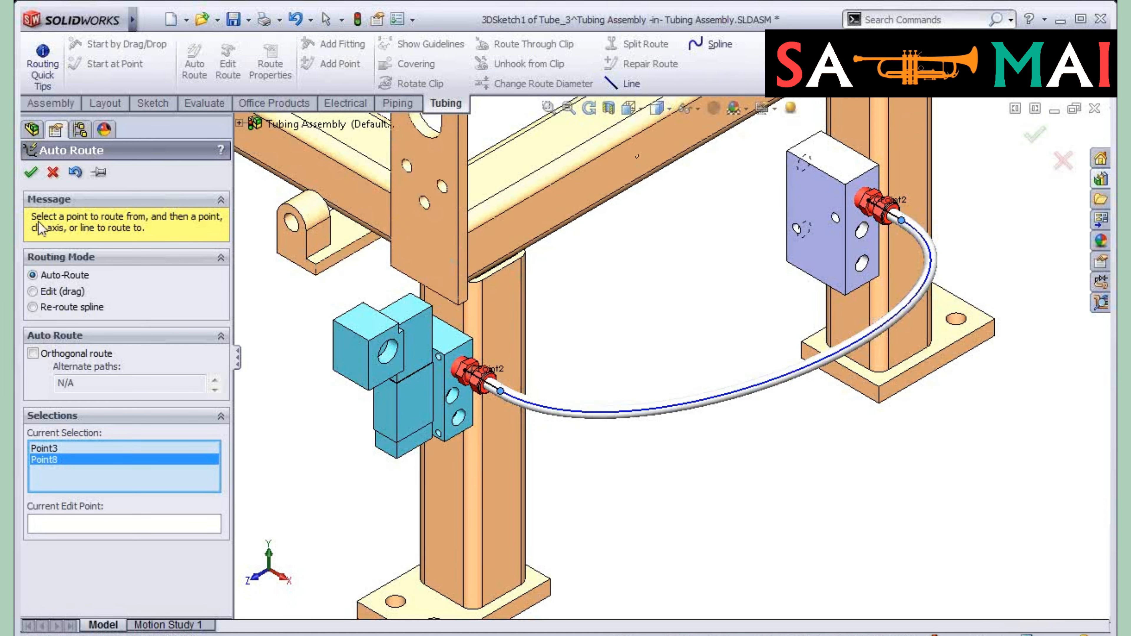
pyautogui.click(31, 172)
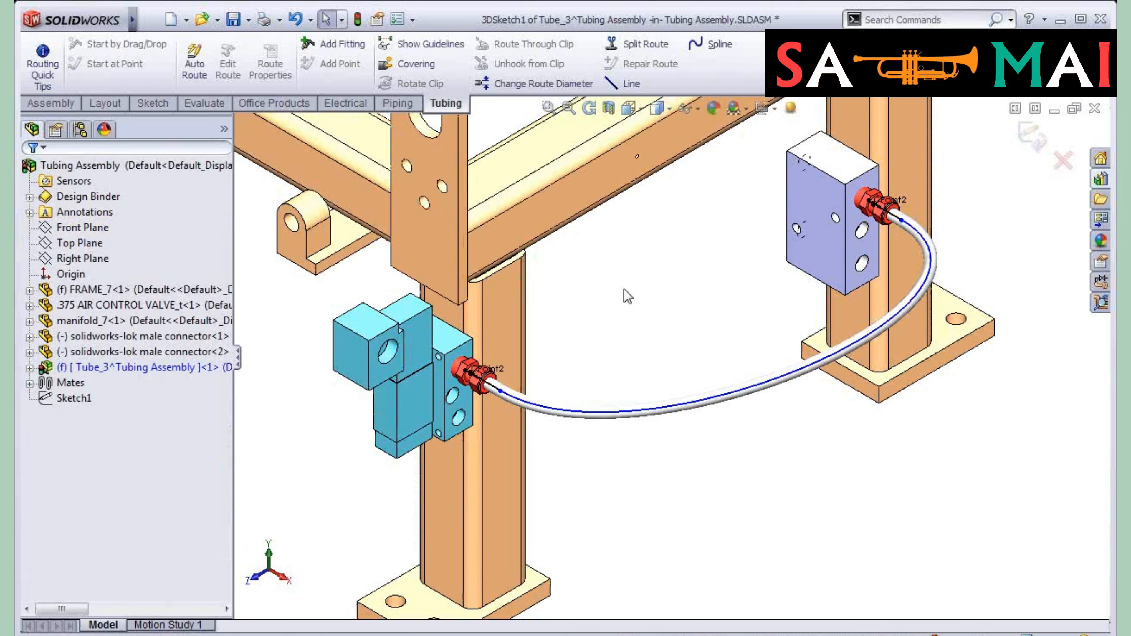
# Step: Try to insert a spline point midway along the flexible tube's spline
pyautogui.click(730, 394)
pyautogui.rightClick(730, 395)
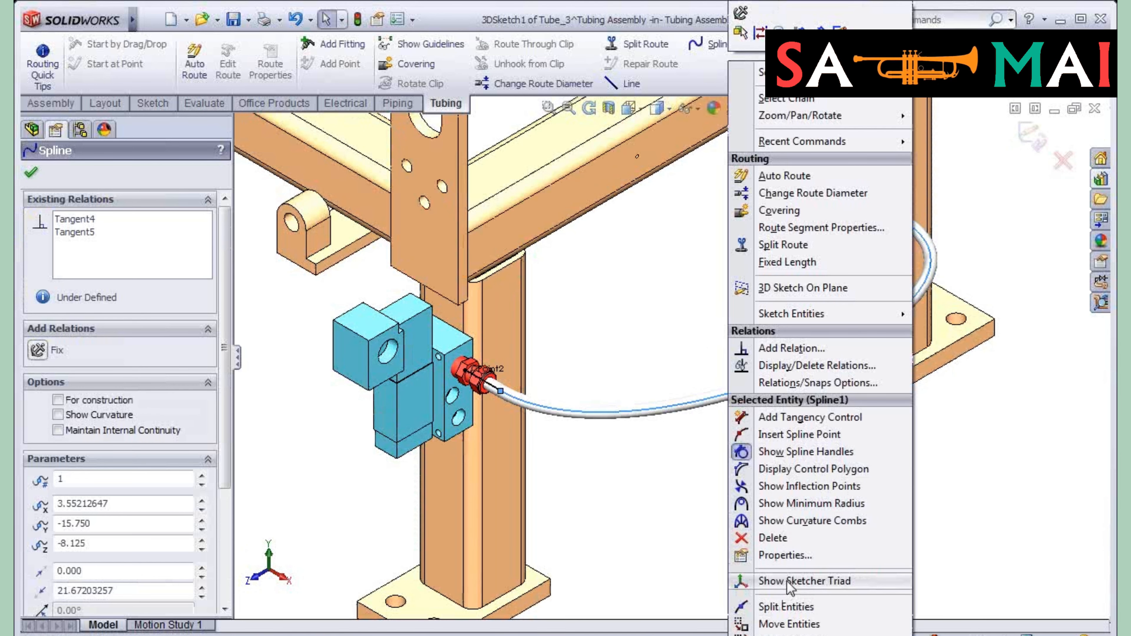
pyautogui.click(802, 434)
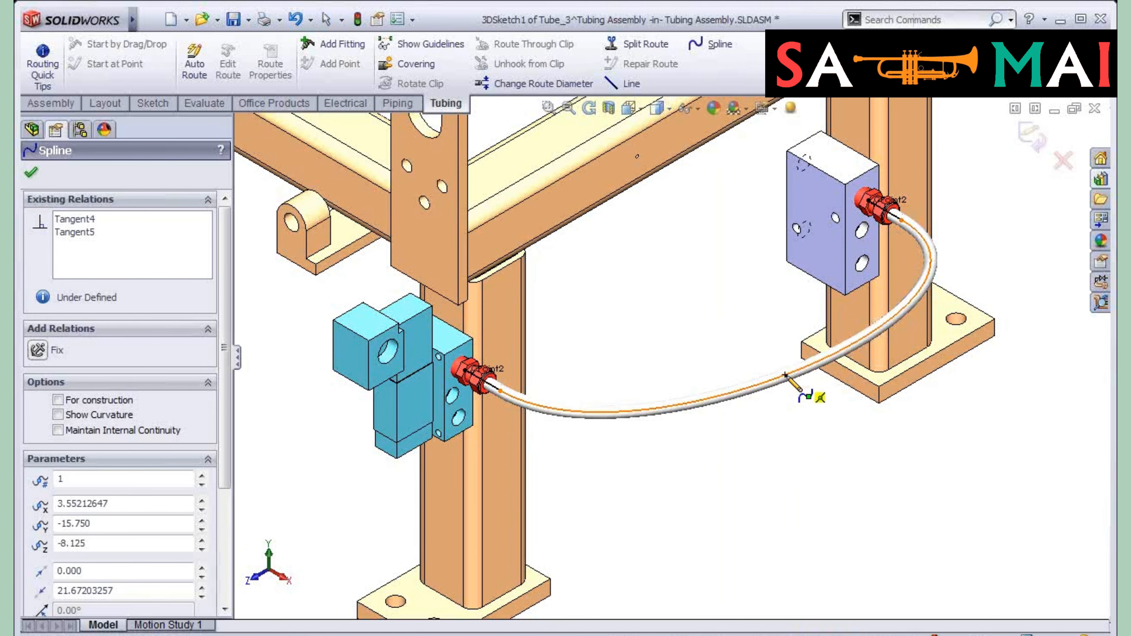
pyautogui.click(778, 377)
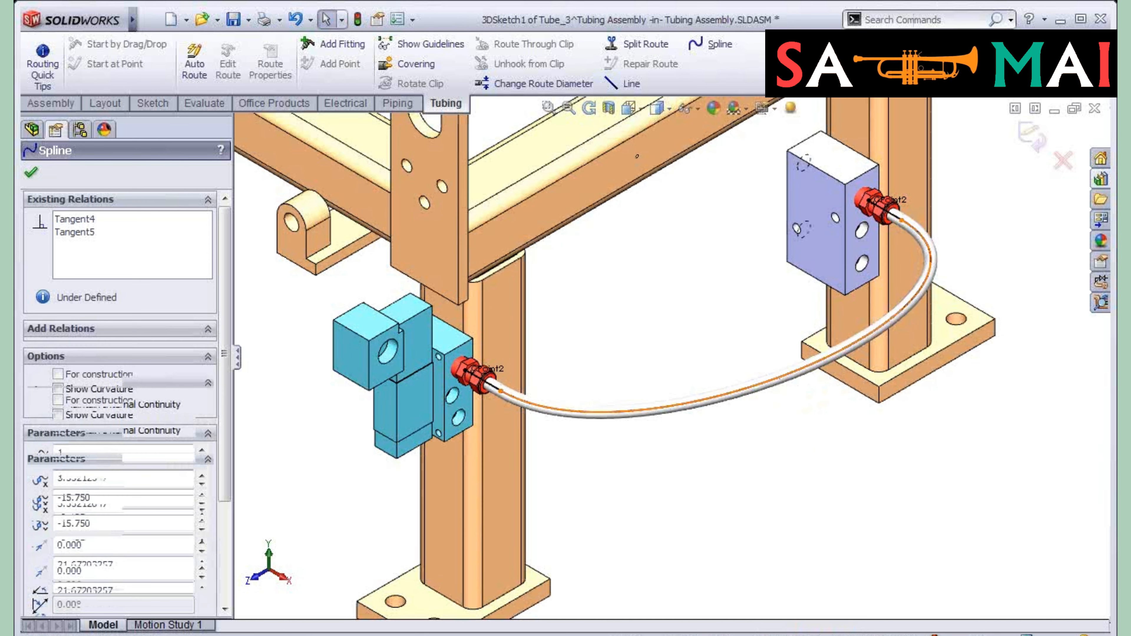
pyautogui.rightClick(781, 381)
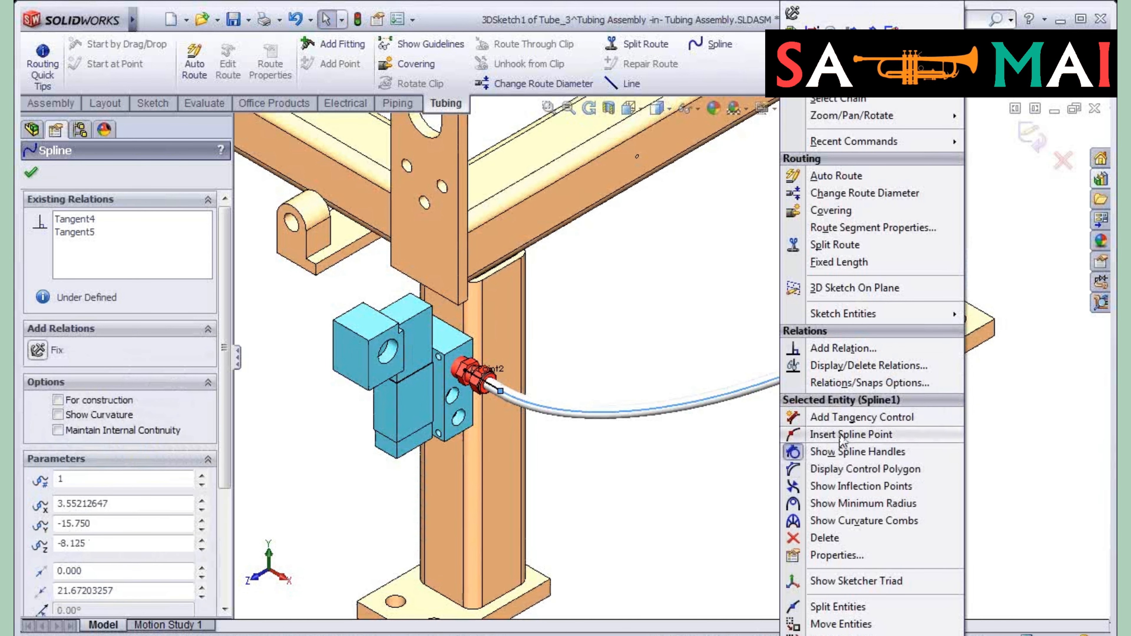
pyautogui.click(842, 435)
pyautogui.click(764, 389)
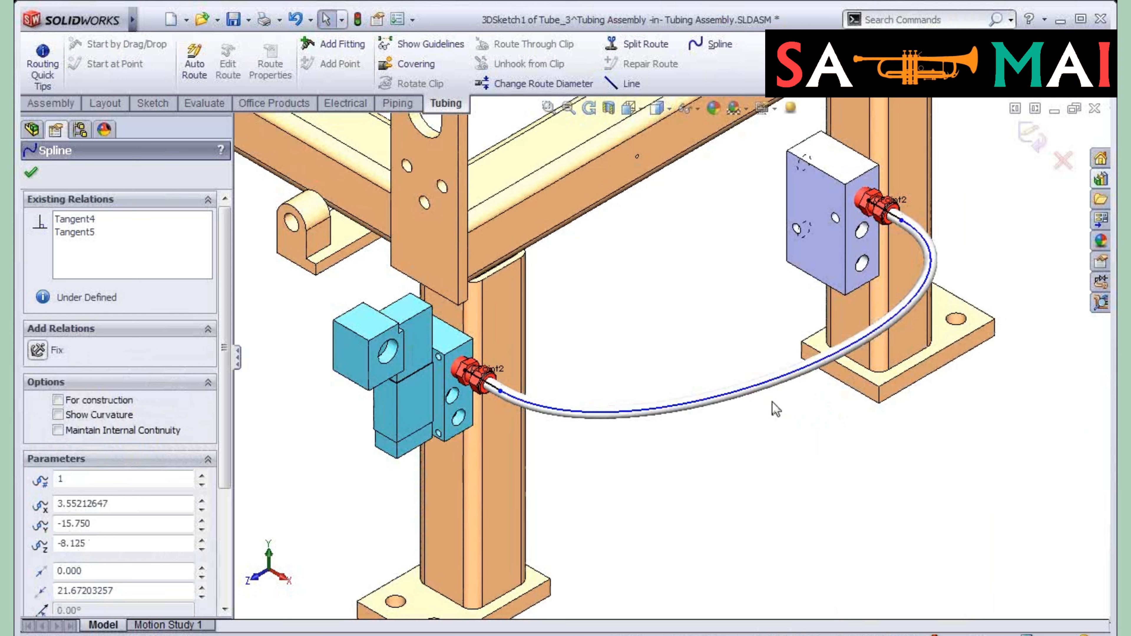
# Step: Show the sketcher triad on the tube's spline and try to pull the spline upward along its Y axis
pyautogui.rightClick(763, 389)
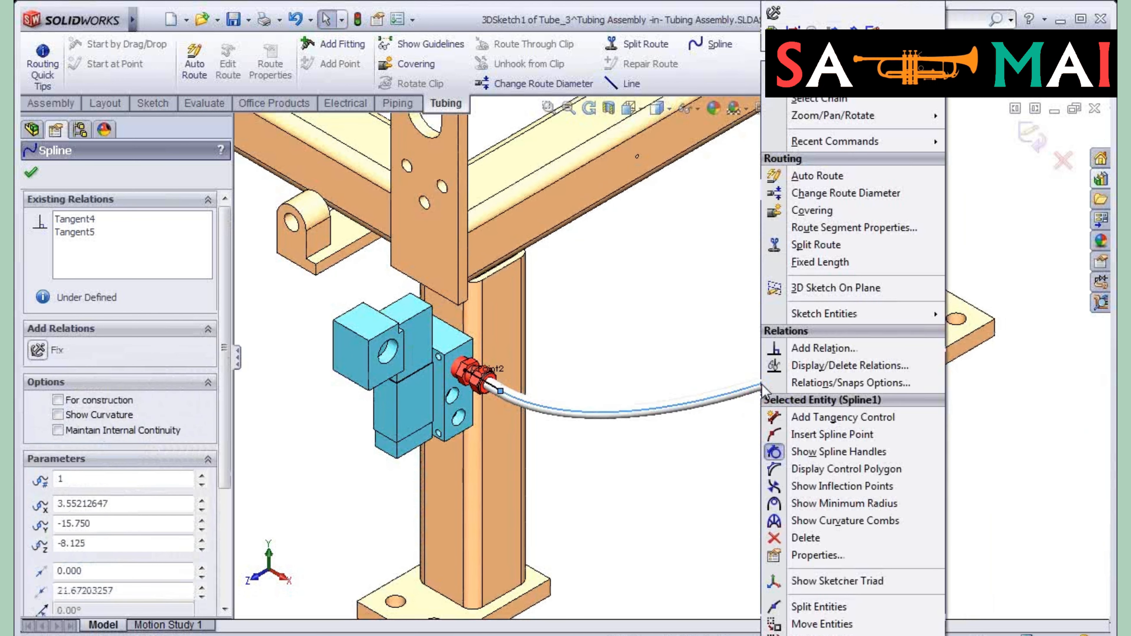
pyautogui.click(846, 578)
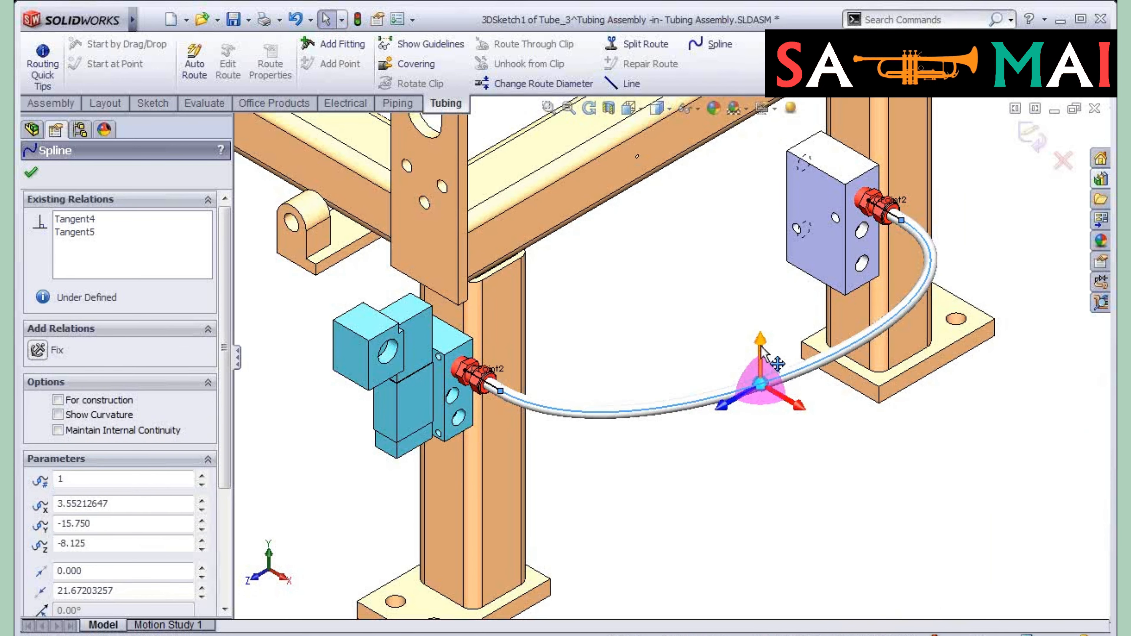
pyautogui.moveTo(761, 346)
pyautogui.mouseDown()
pyautogui.moveTo(753, 295)
pyautogui.moveTo(757, 321)
pyautogui.mouseUp()
pyautogui.click(676, 311)
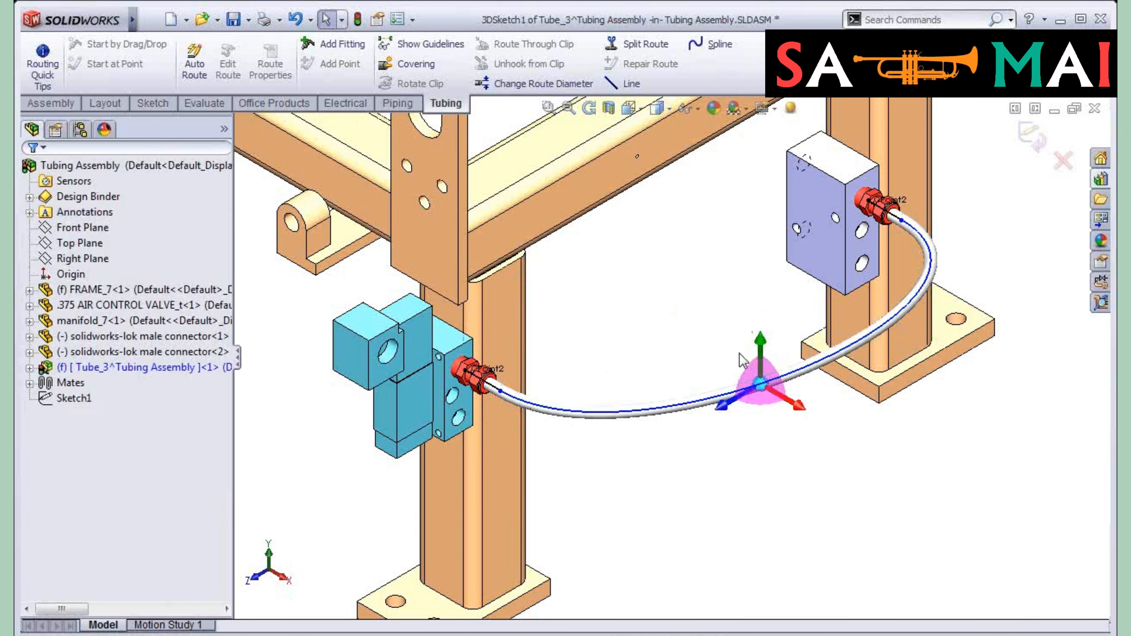
# Step: Insert a spline point near the middle of the tube's spline, just beside the sketcher triad
pyautogui.rightClick(772, 383)
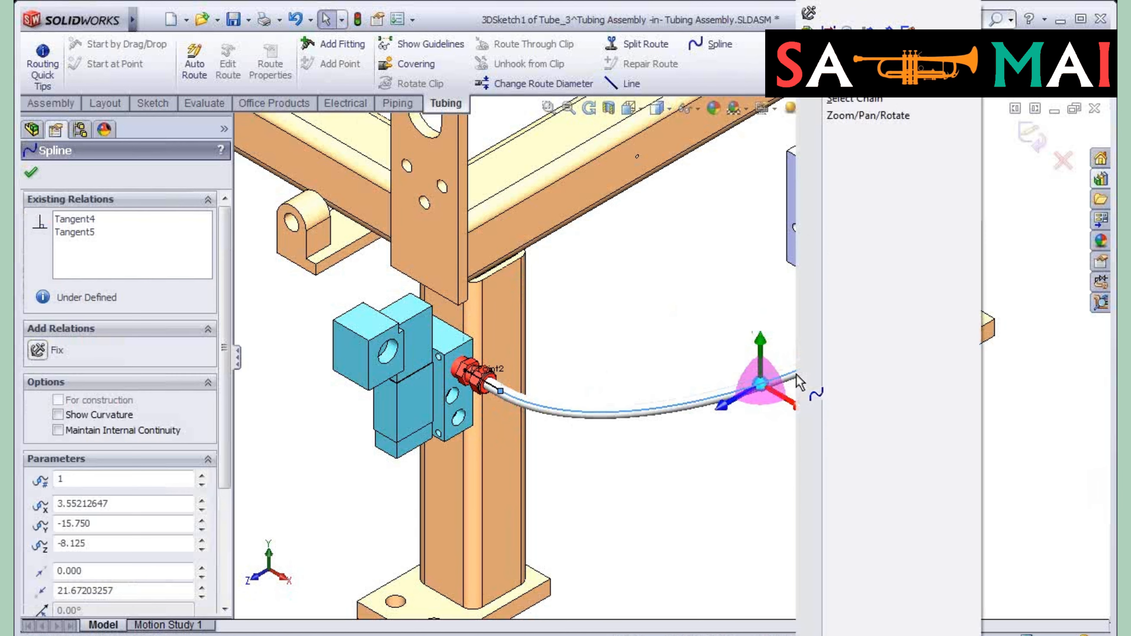
pyautogui.click(884, 436)
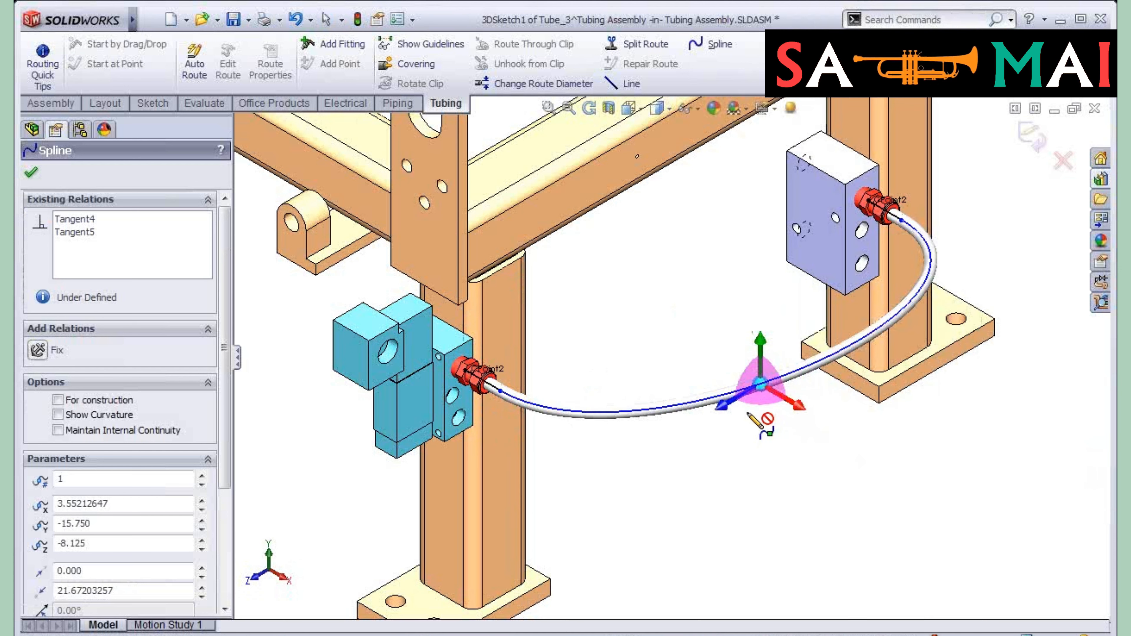
pyautogui.click(721, 402)
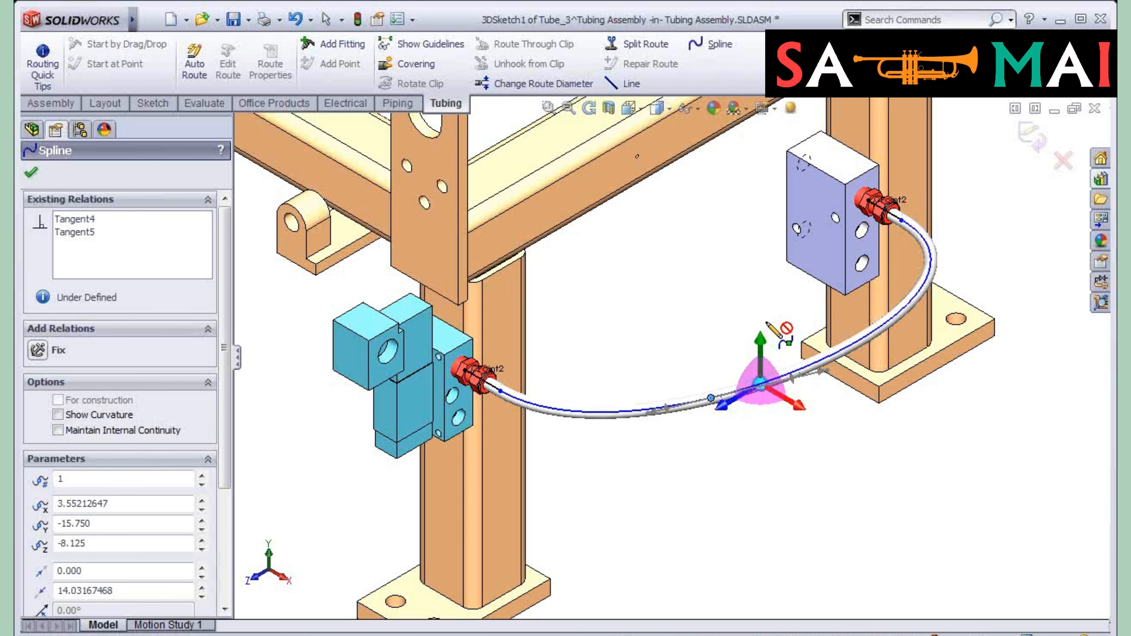
pyautogui.press('Escape')
# Step: Raise the inserted spline point with the sketcher triad so the tube arches upward, and exit the route sketch
pyautogui.click(712, 401)
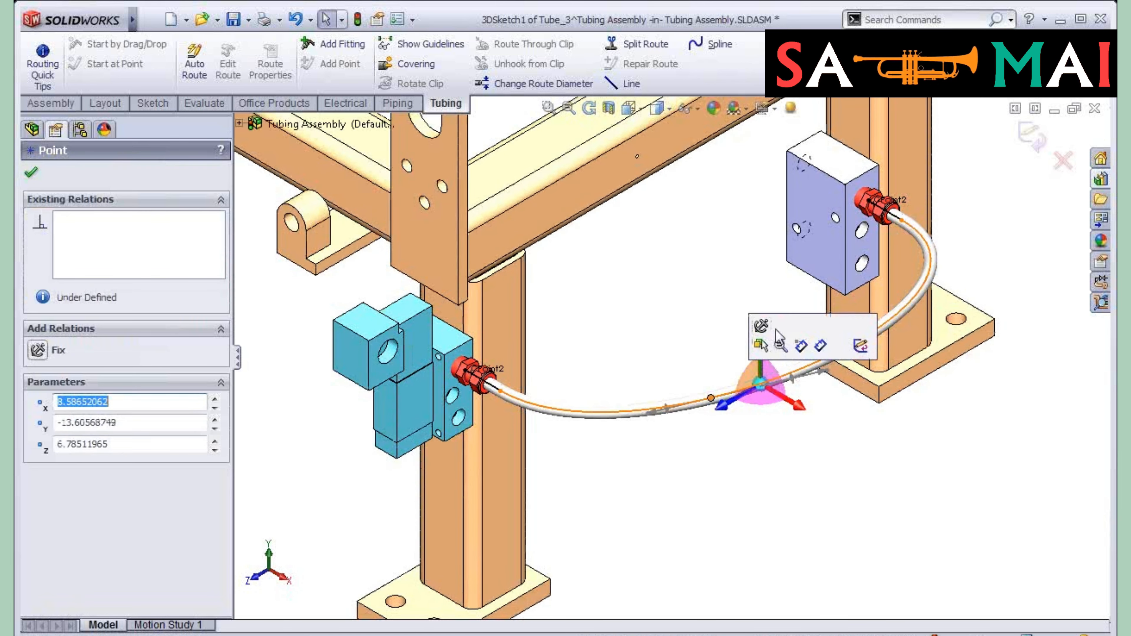
pyautogui.moveTo(795, 403)
pyautogui.mouseDown()
pyautogui.moveTo(866, 442)
pyautogui.moveTo(764, 380)
pyautogui.moveTo(782, 389)
pyautogui.mouseUp()
pyautogui.moveTo(707, 355); pyautogui.dragTo(724, 249)
pyautogui.click(984, 162)
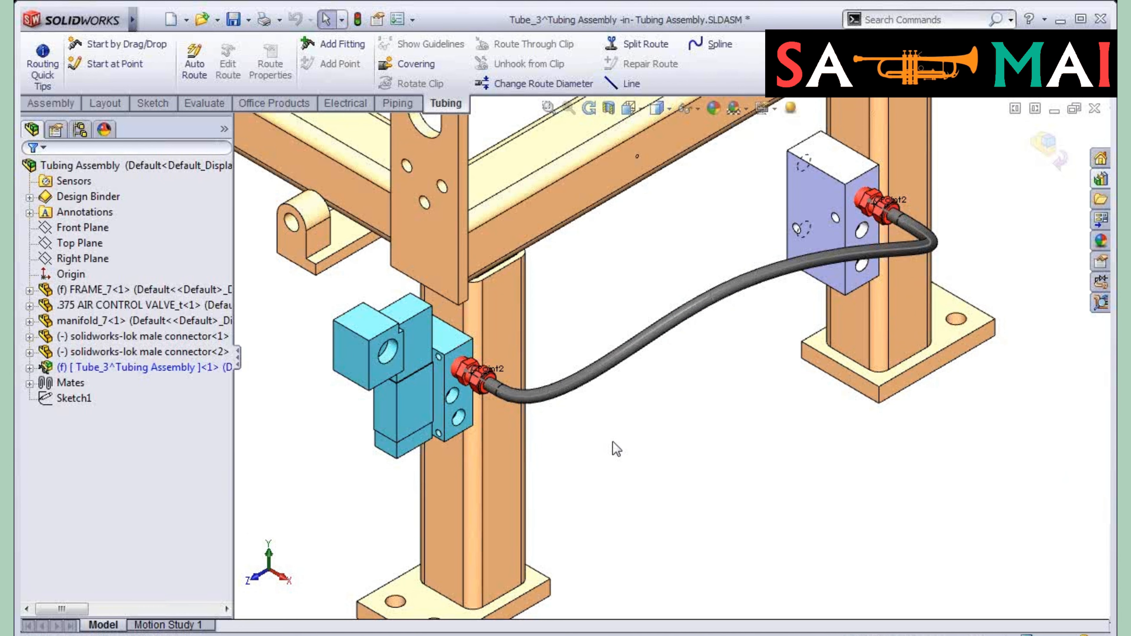
# Step: Examine the rubber tube from another angle and the tube part in the Route Parts folder of the Tube_3 subassembly
pyautogui.moveTo(731, 396)
pyautogui.mouseDown(button='middle')
pyautogui.moveTo(700, 351)
pyautogui.moveTo(741, 397)
pyautogui.mouseUp(button='middle')
pyautogui.moveTo(800, 431); pyautogui.dragTo(597, 441, button='middle')
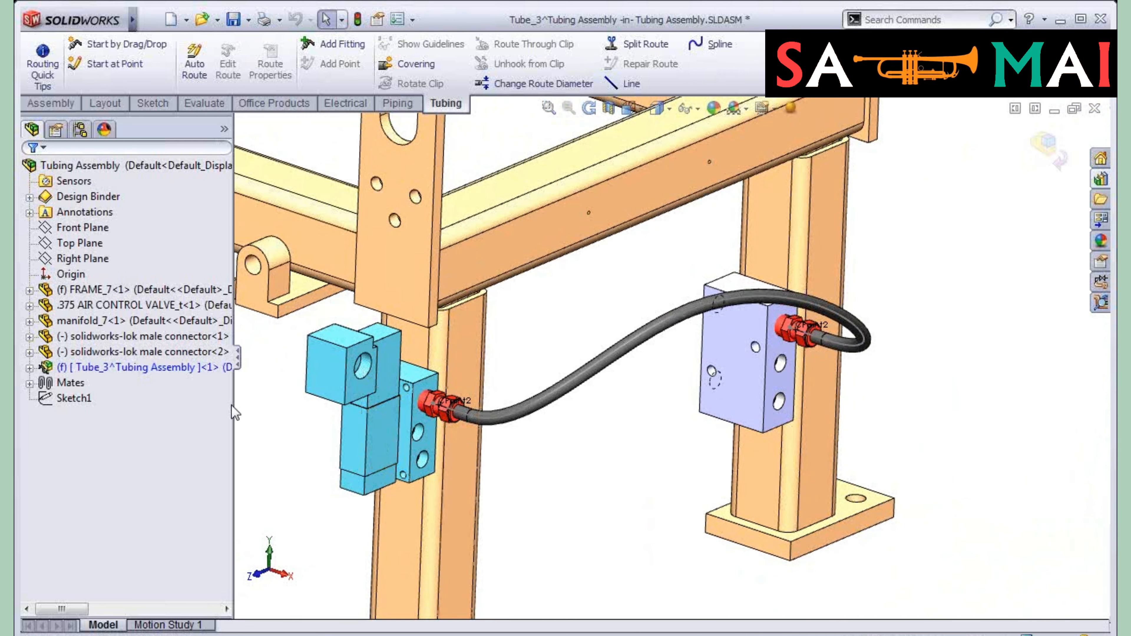
pyautogui.click(29, 369)
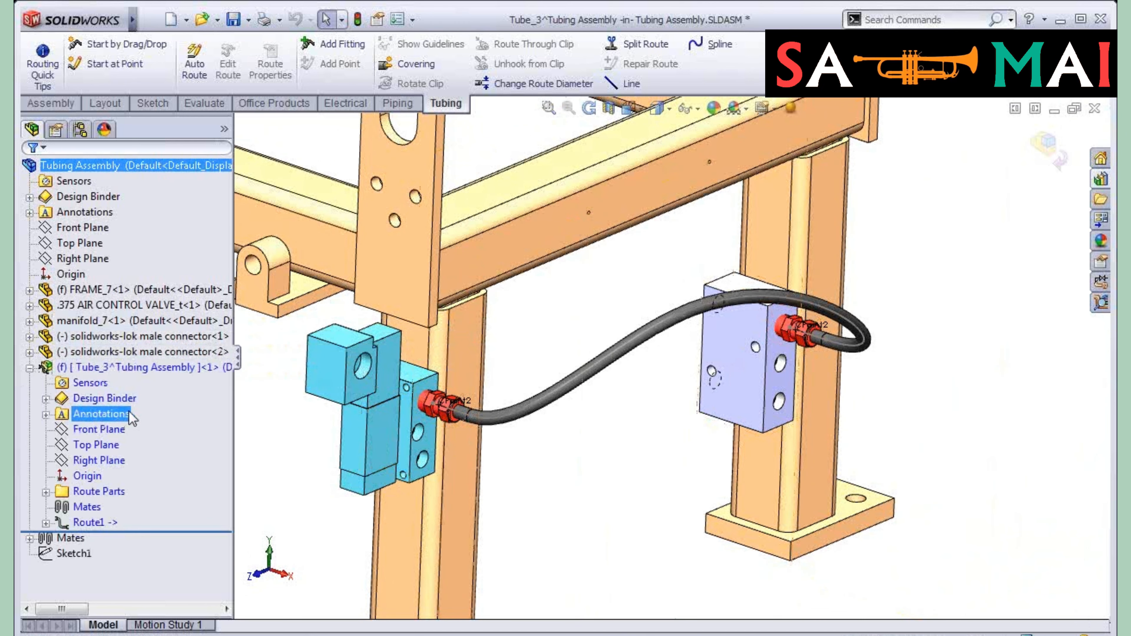
pyautogui.click(45, 492)
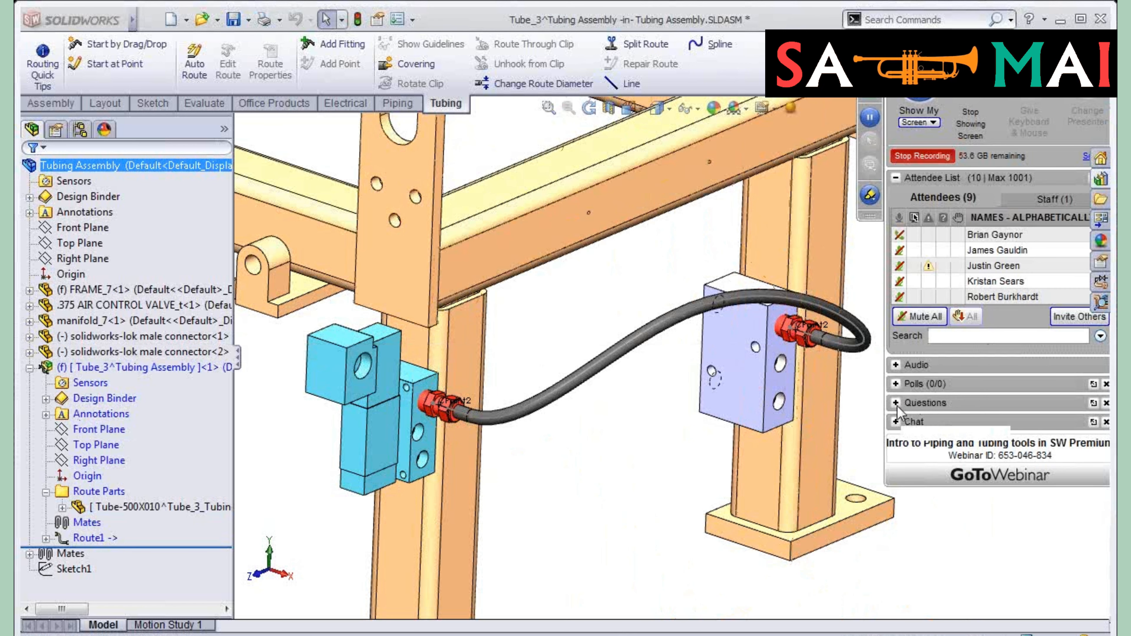
pyautogui.click(897, 405)
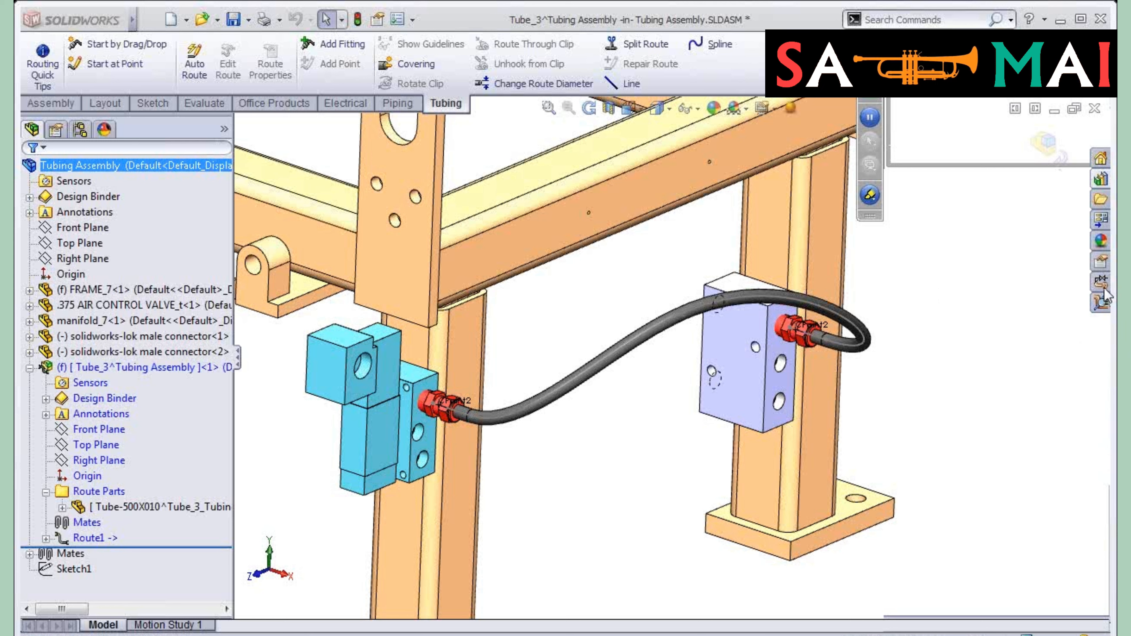
# Step: Highlight the rubber tube part under Route Parts in the Tube_3 subassembly
pyautogui.click(136, 507)
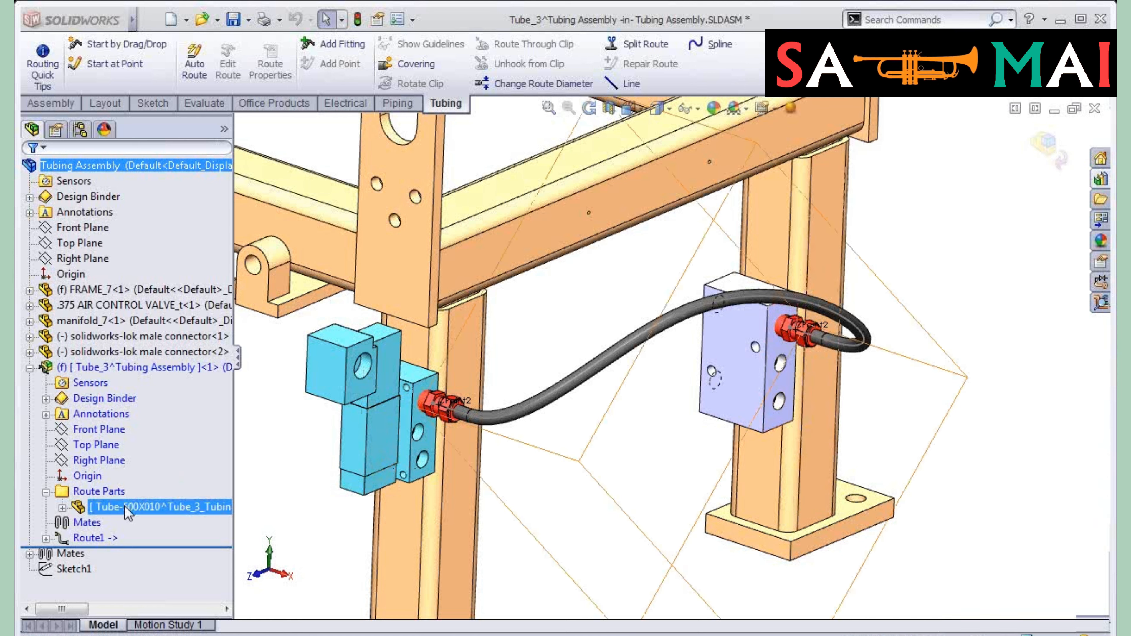
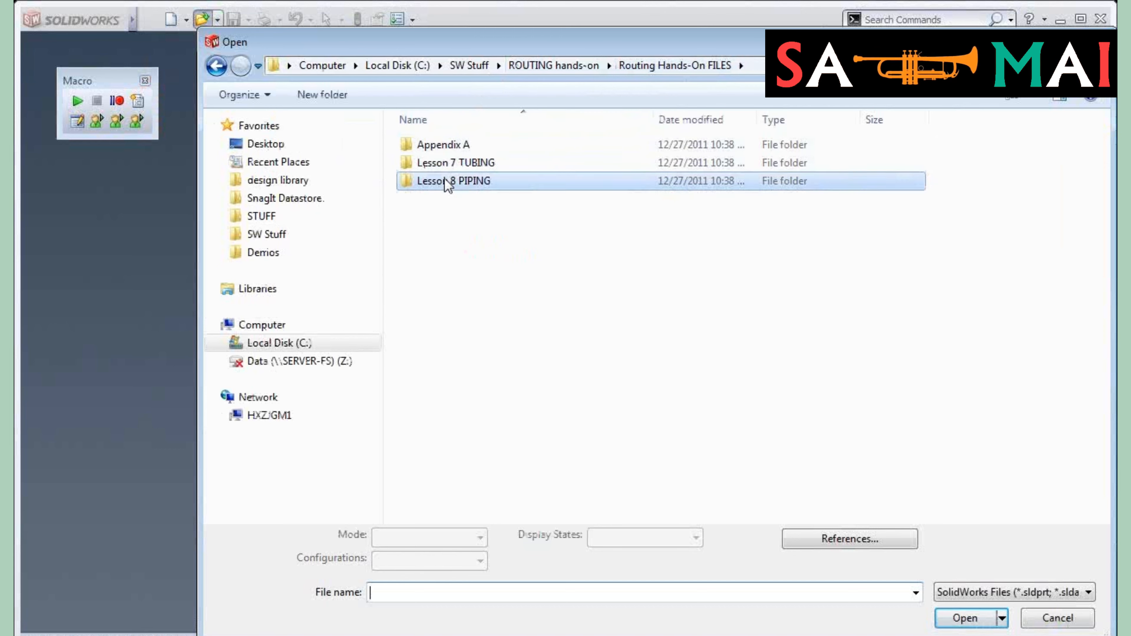
# Step: Open Piping Assembly.SLDASM from the config_PIPING_ROUTES folder of Lesson 8 PIPING
pyautogui.doubleClick(450, 180)
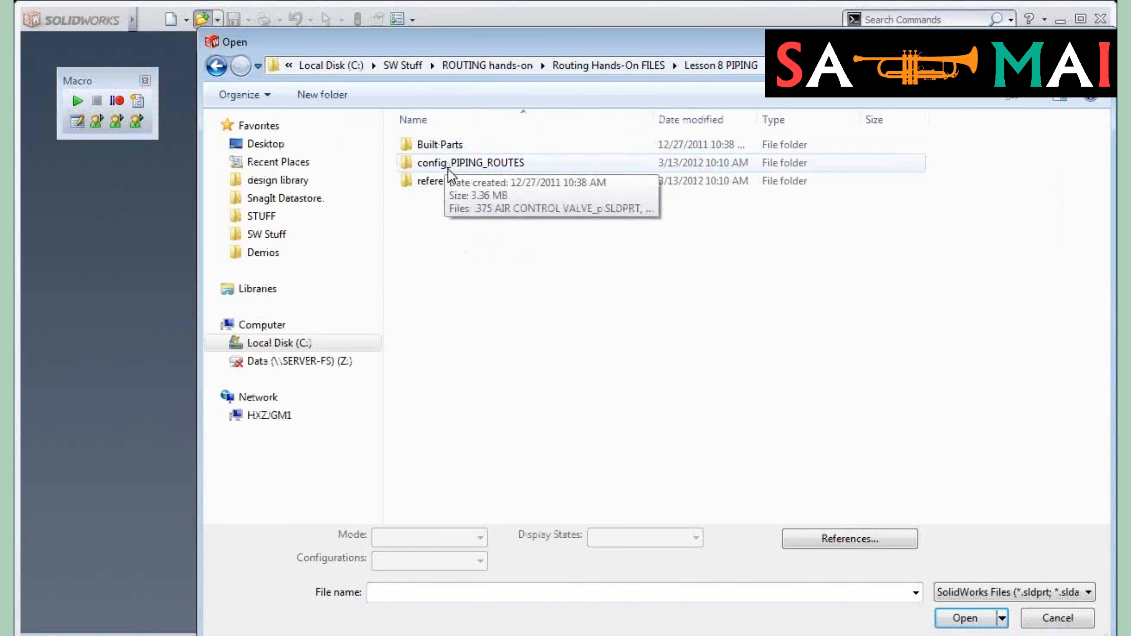
pyautogui.doubleClick(448, 168)
pyautogui.doubleClick(490, 254)
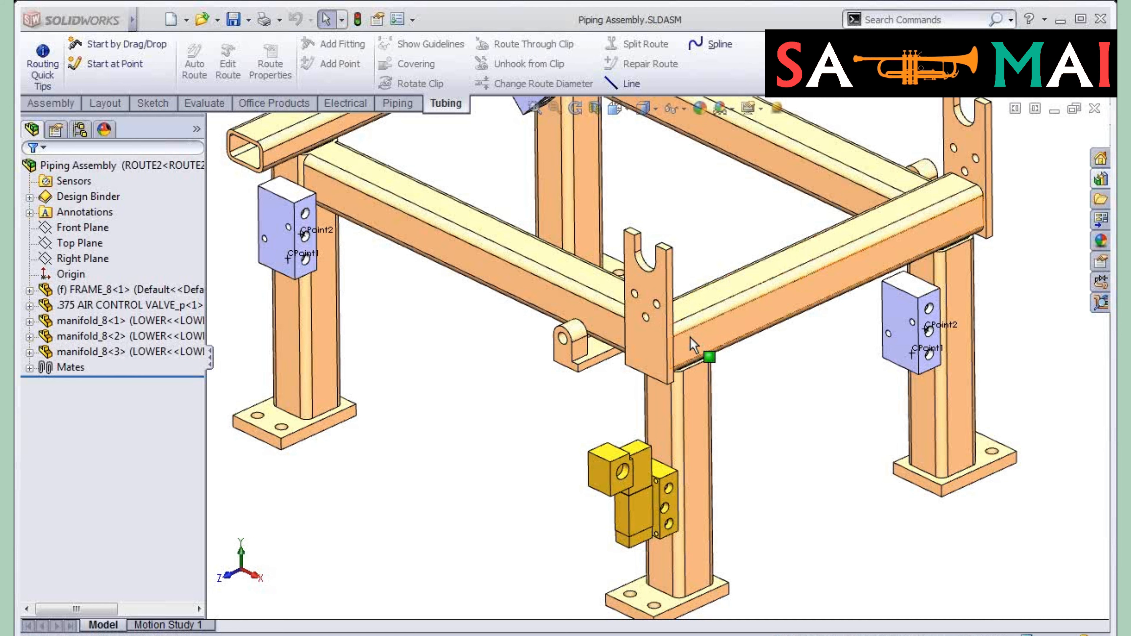
# Step: Start a pipe route at CPoint1 of the manifold_8<1> block and turn off its route specification
pyautogui.scroll(8, 943, 346)
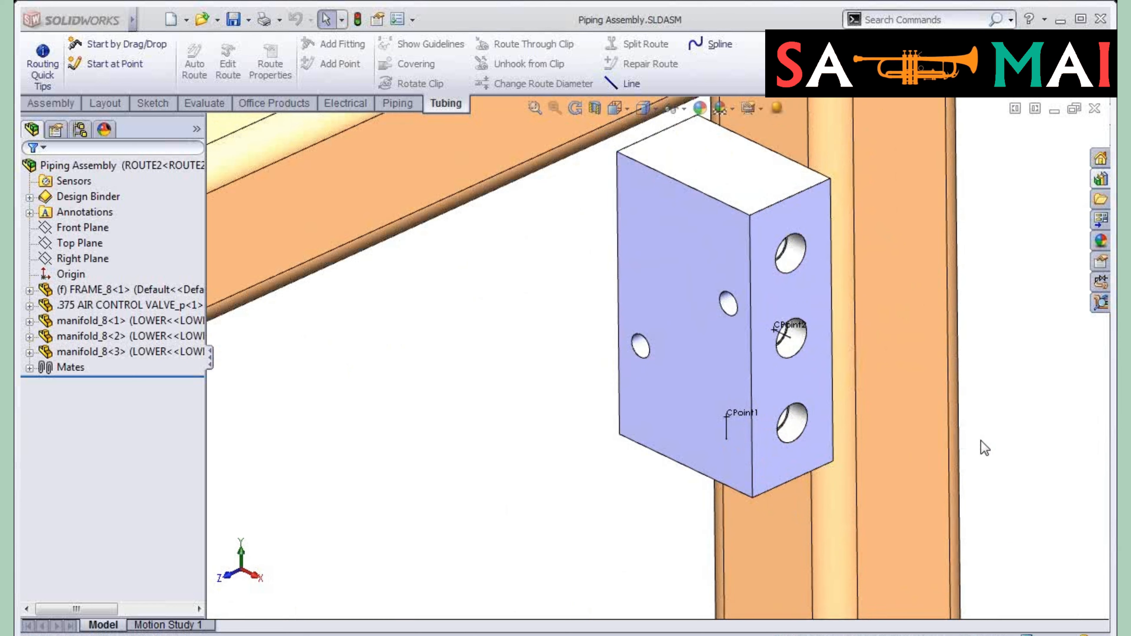
pyautogui.rightClick(730, 427)
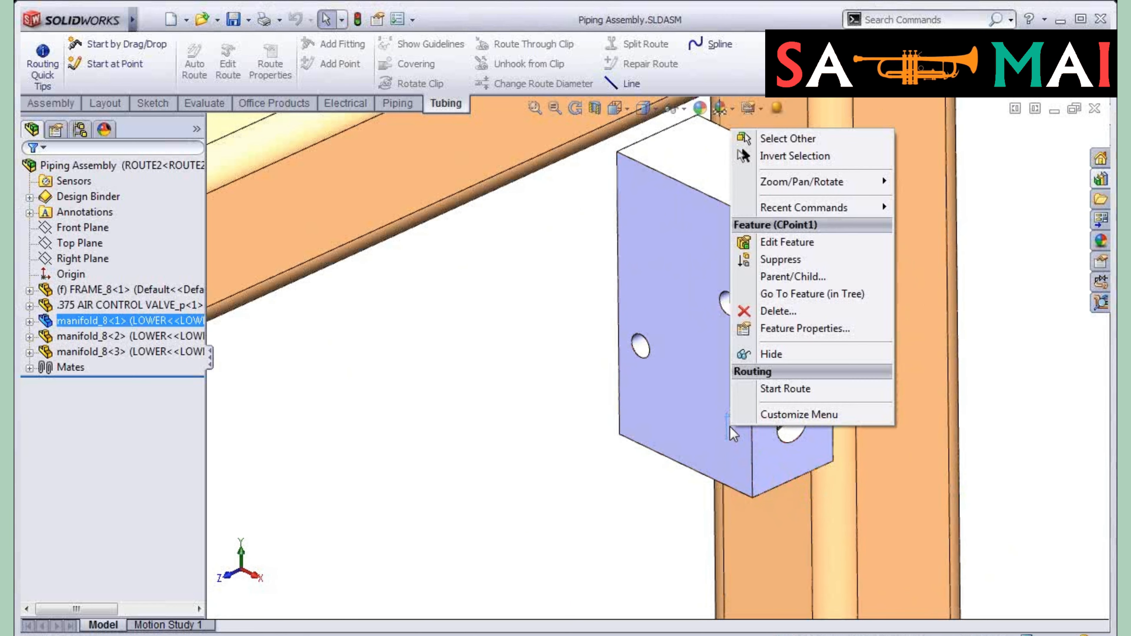
pyautogui.click(785, 392)
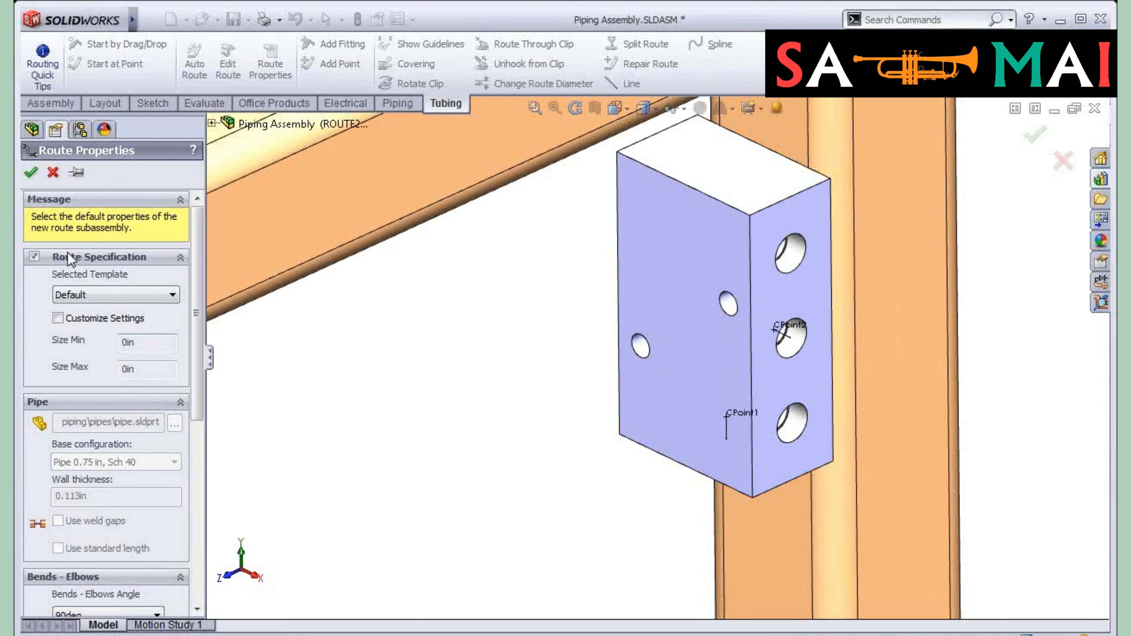
pyautogui.click(34, 256)
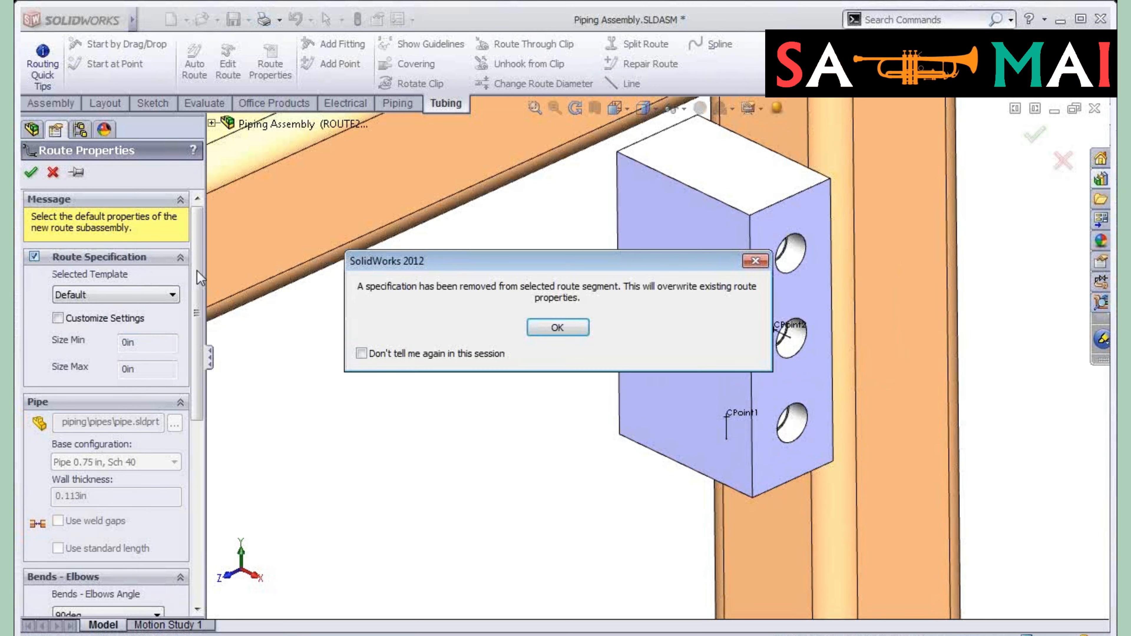
pyautogui.click(574, 328)
pyautogui.scroll(-2, 196, 289)
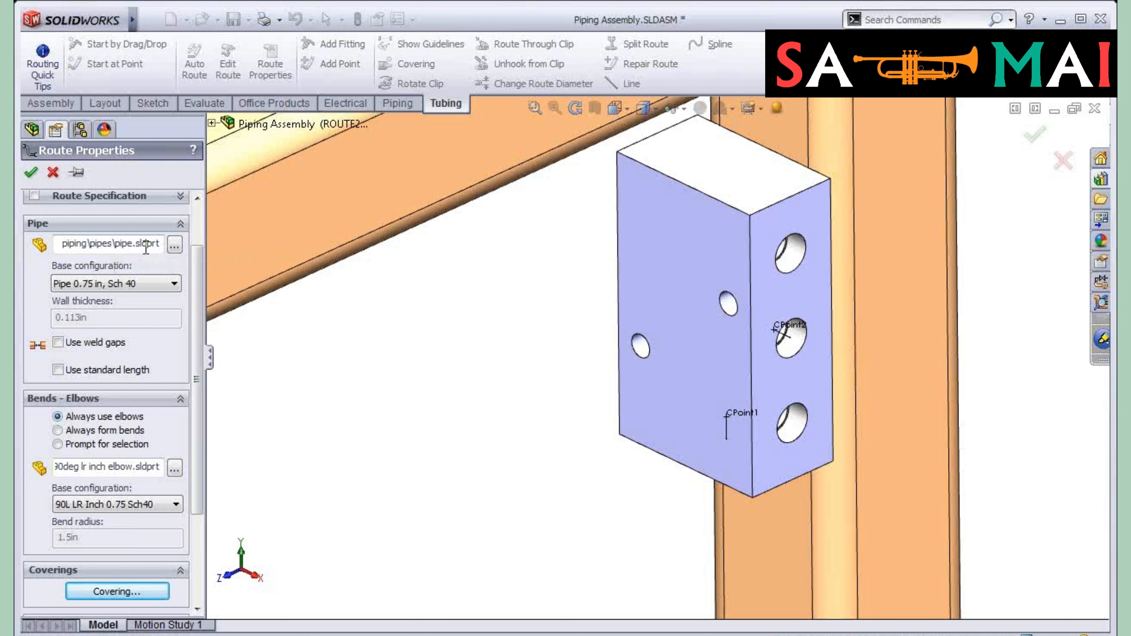
# Step: Set the route's pipe to threaded steel pipe.sldprt from the threaded fittings (npt) library, with base configuration Threaded Pipe 0.75 in, Sch 40
pyautogui.click(174, 245)
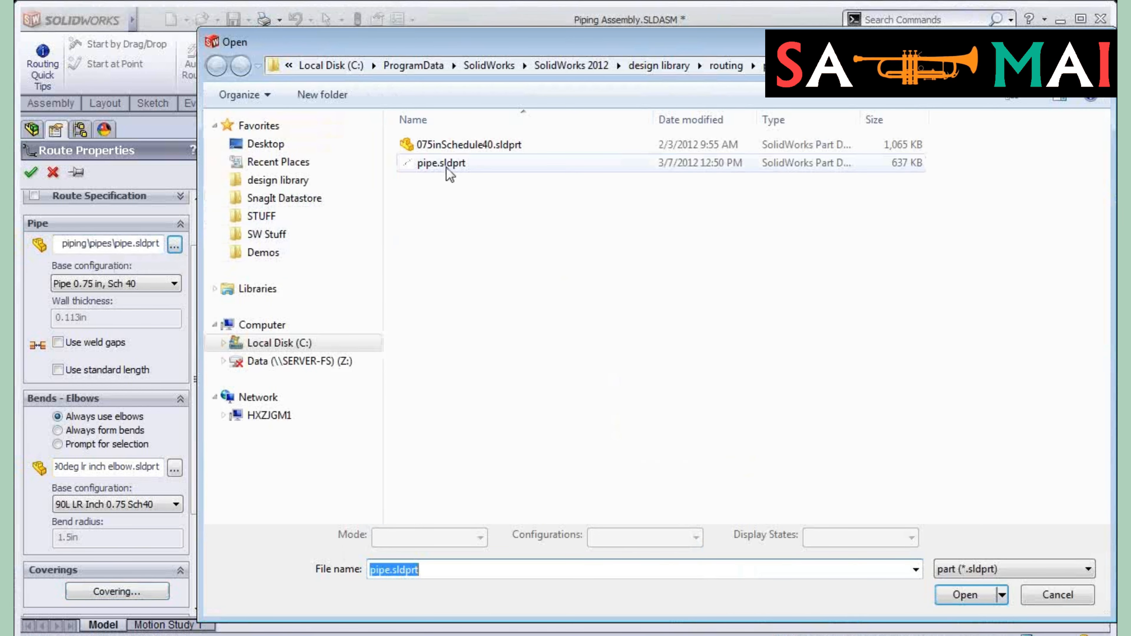
pyautogui.click(727, 66)
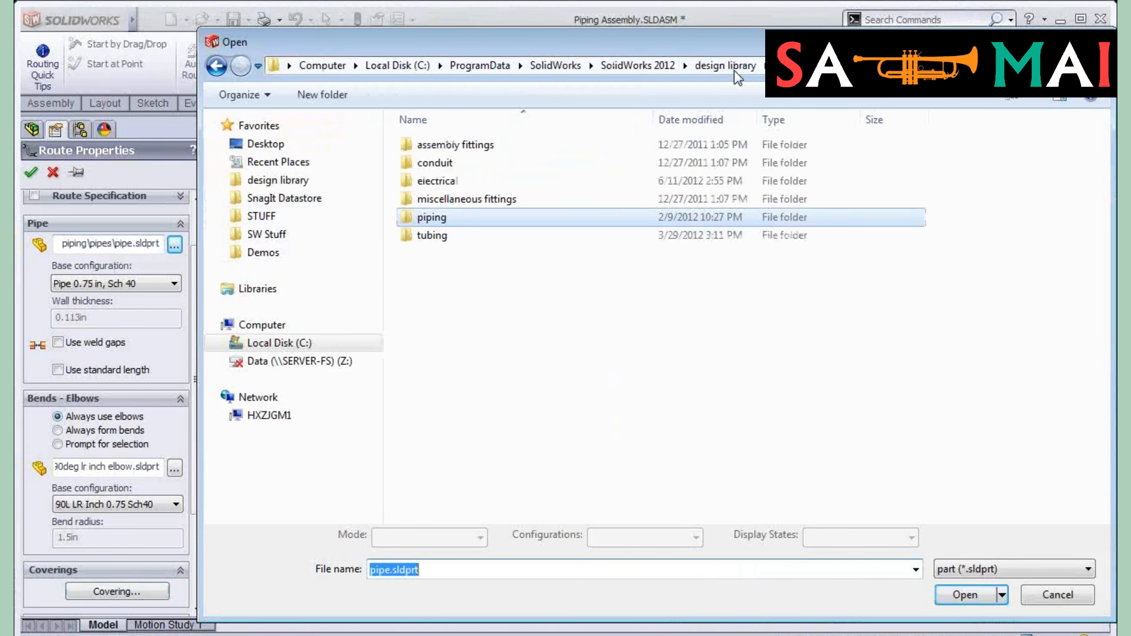
pyautogui.doubleClick(438, 218)
pyautogui.doubleClick(436, 326)
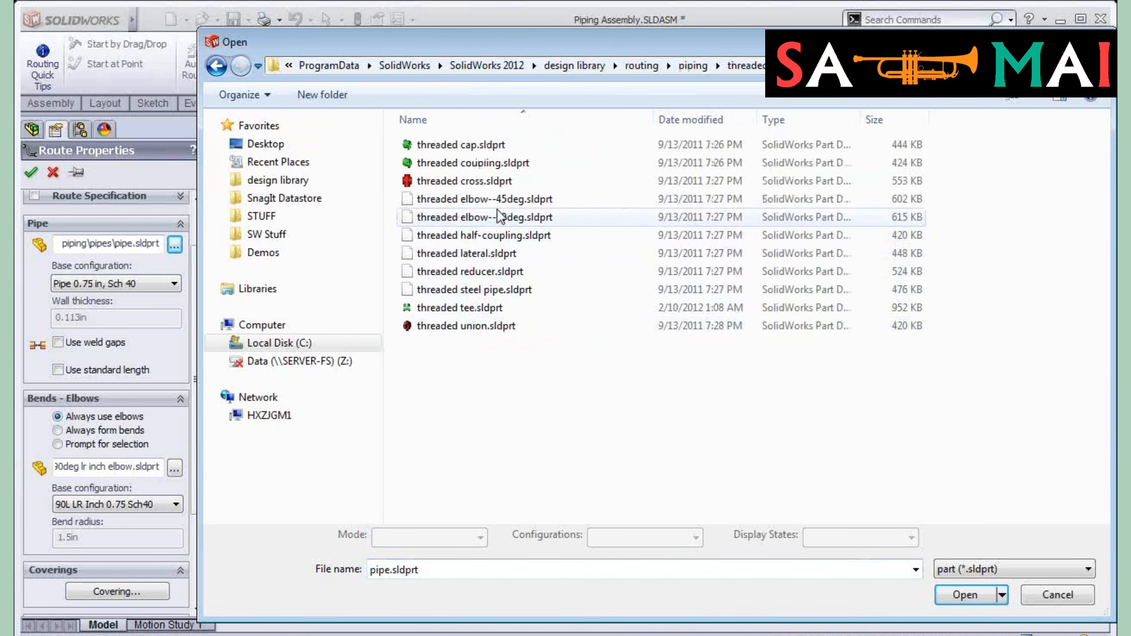
pyautogui.click(470, 292)
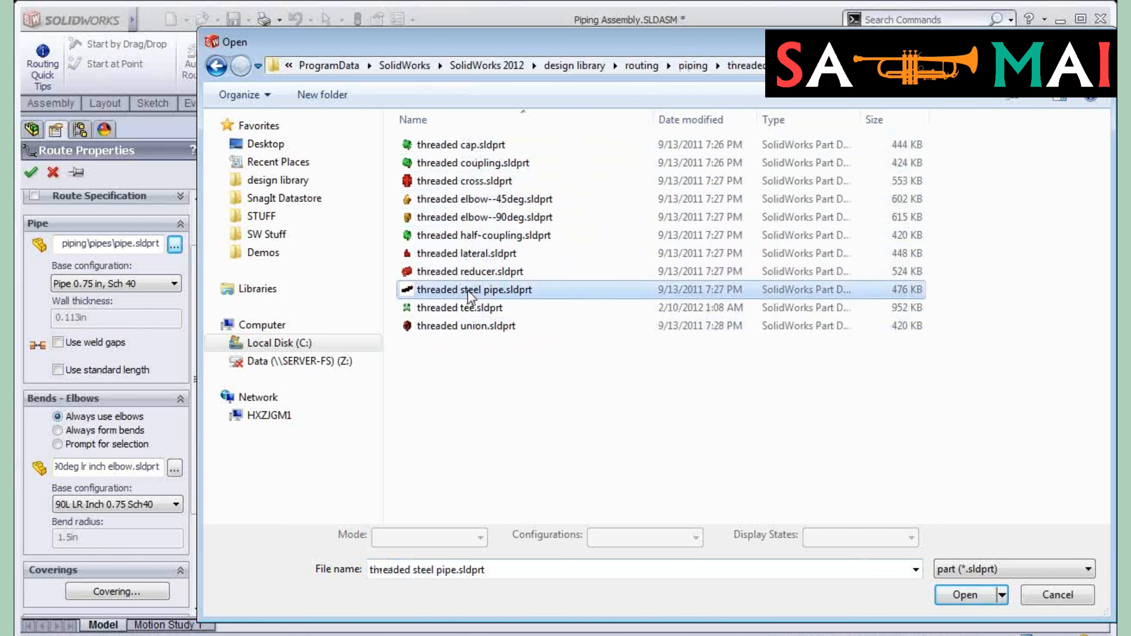
pyautogui.click(985, 595)
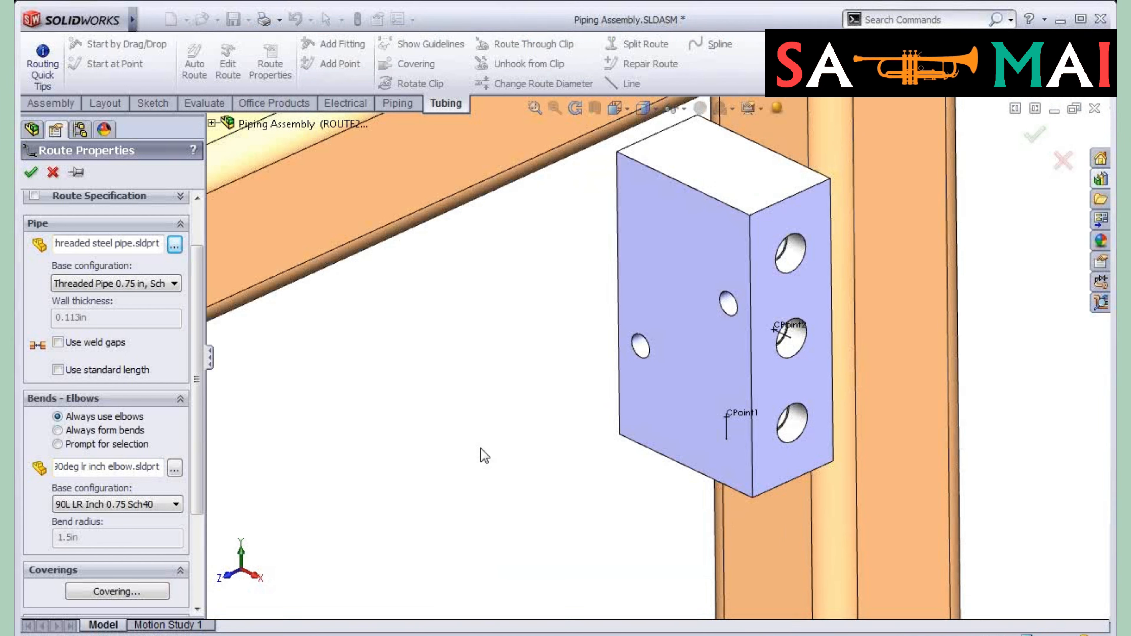
pyautogui.click(116, 288)
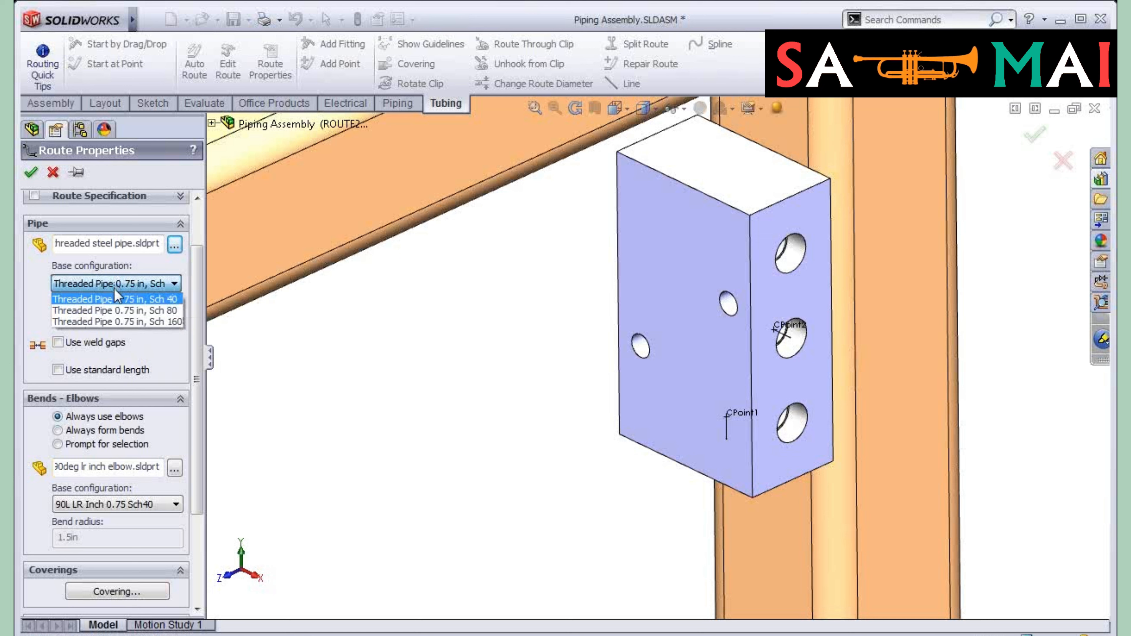
pyautogui.click(135, 300)
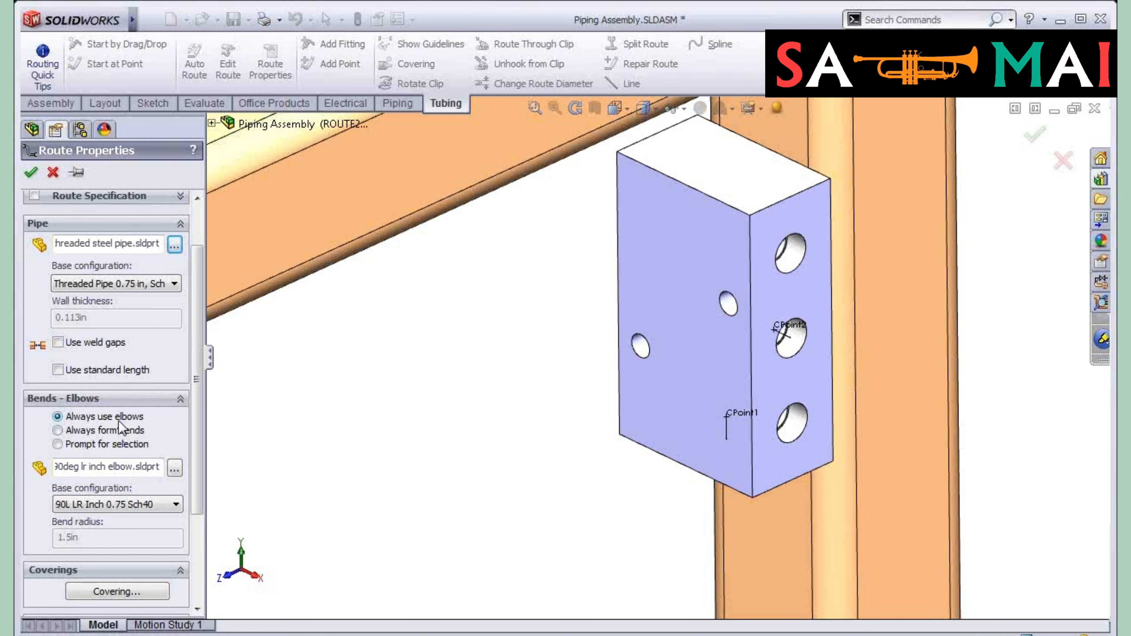
# Step: Set the route's elbow part to threaded elbow--90deg.sldprt from the threaded fittings (npt) library
pyautogui.click(175, 467)
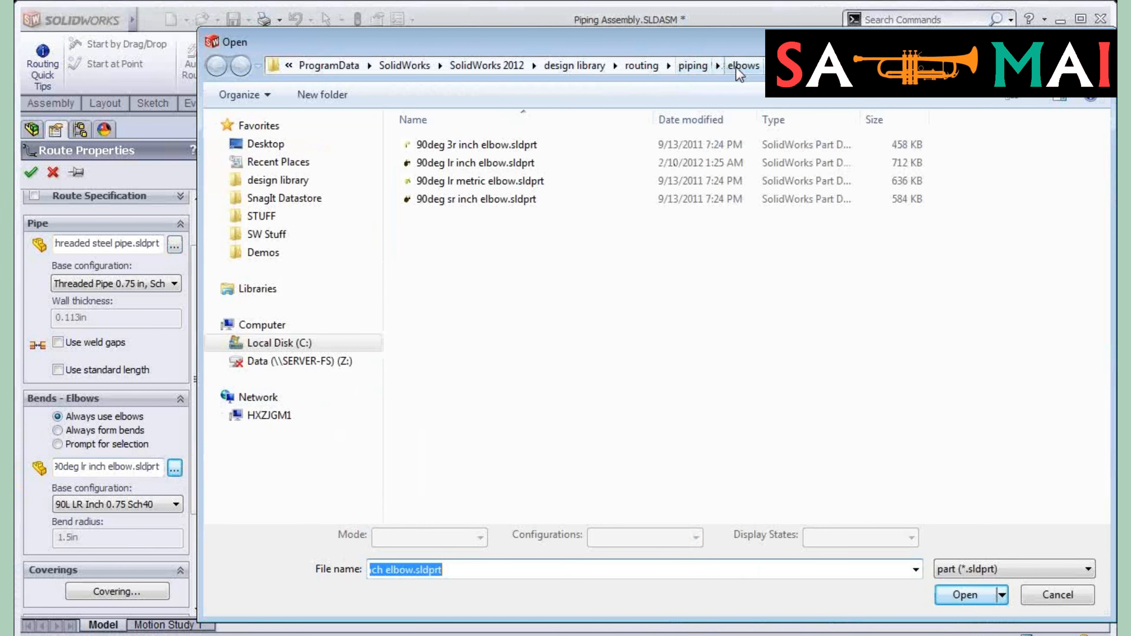
pyautogui.click(696, 66)
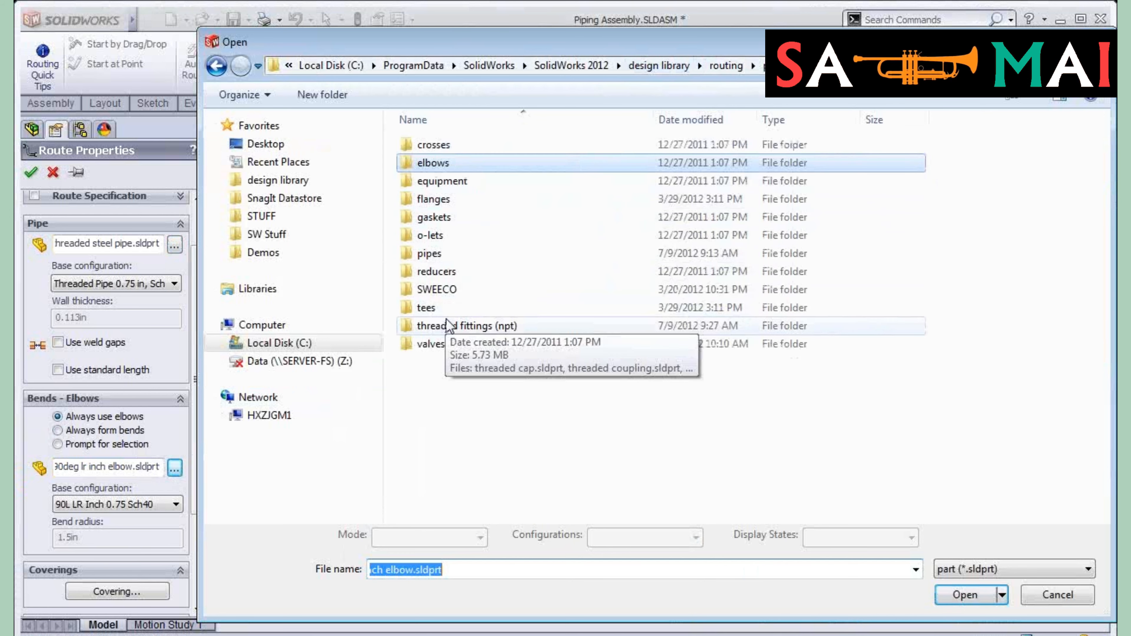
pyautogui.doubleClick(450, 327)
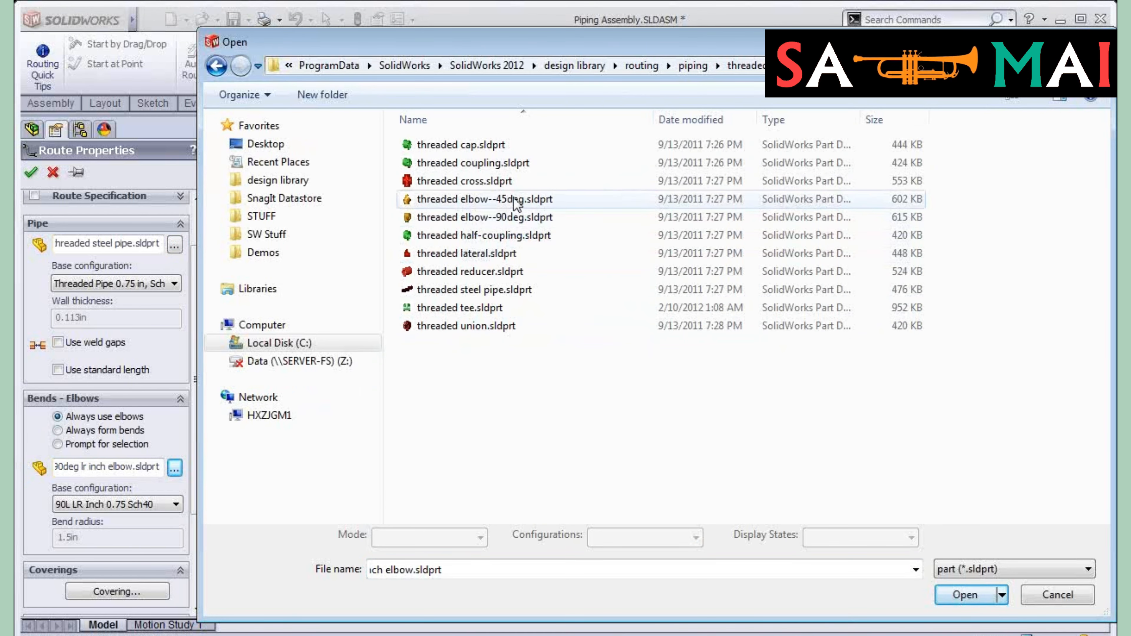
pyautogui.click(516, 222)
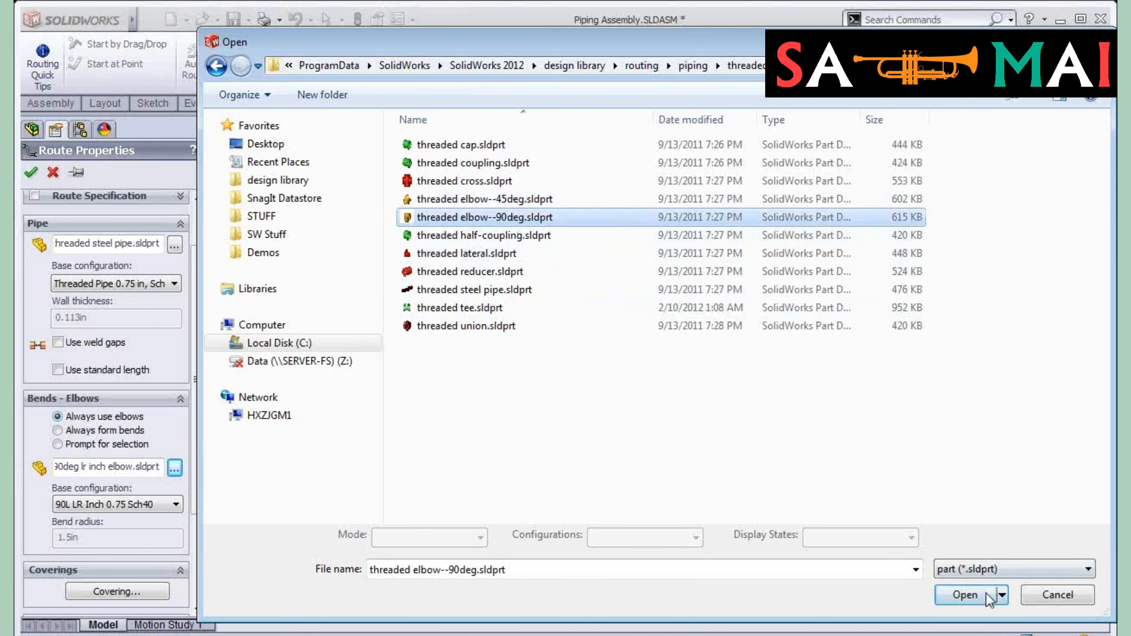
pyautogui.click(965, 594)
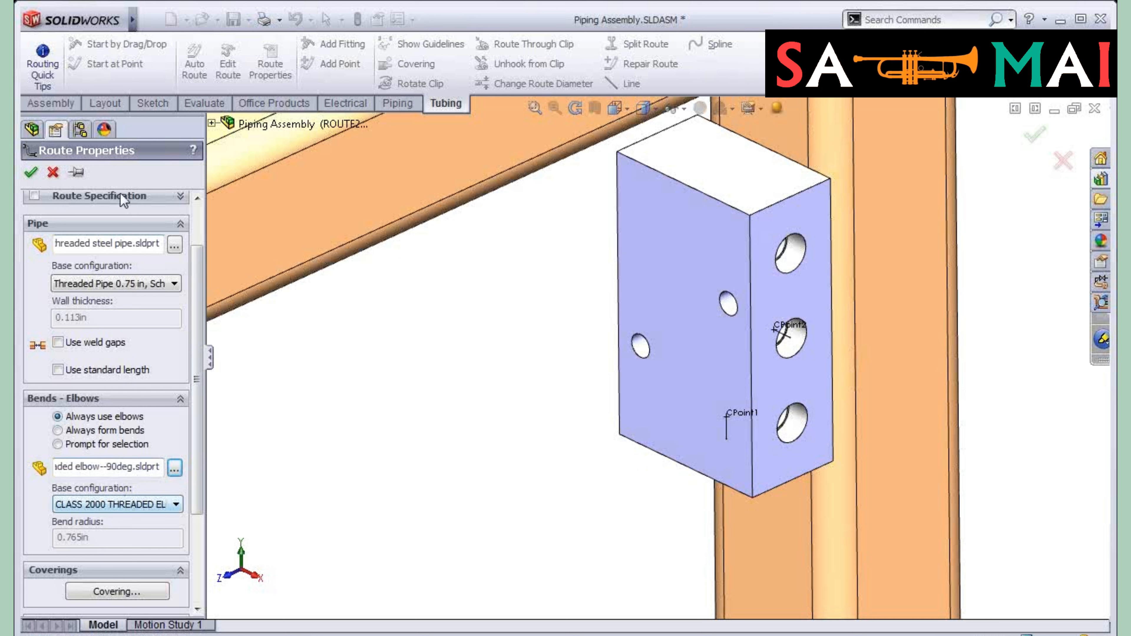
# Step: Accept the route properties and create the route subassembly from the routeAssembly in template
pyautogui.click(31, 174)
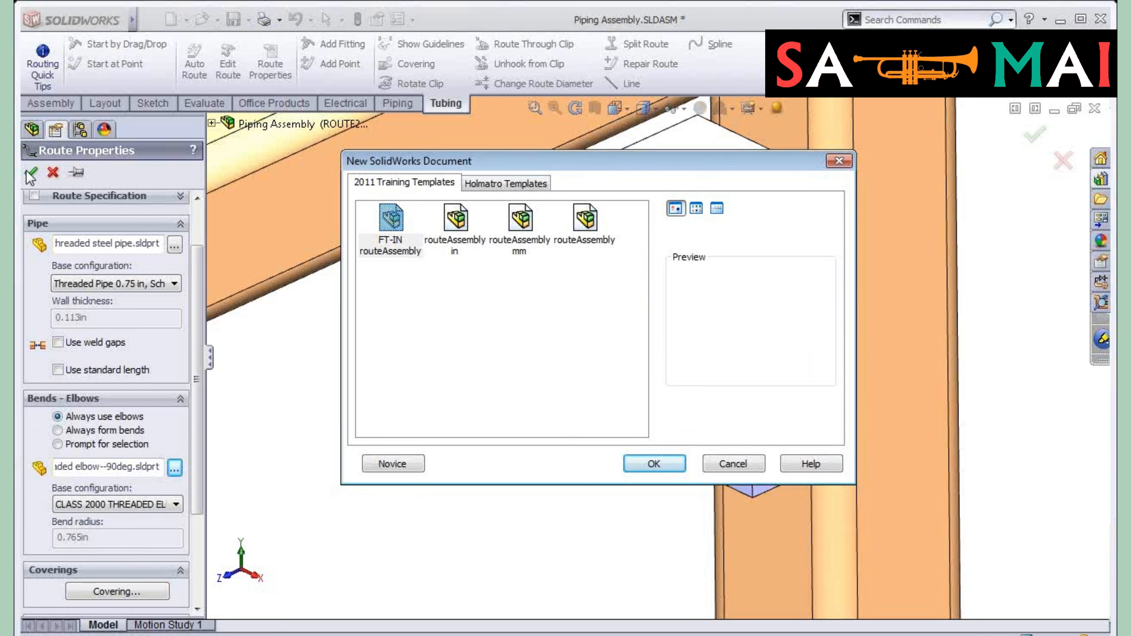
pyautogui.click(450, 239)
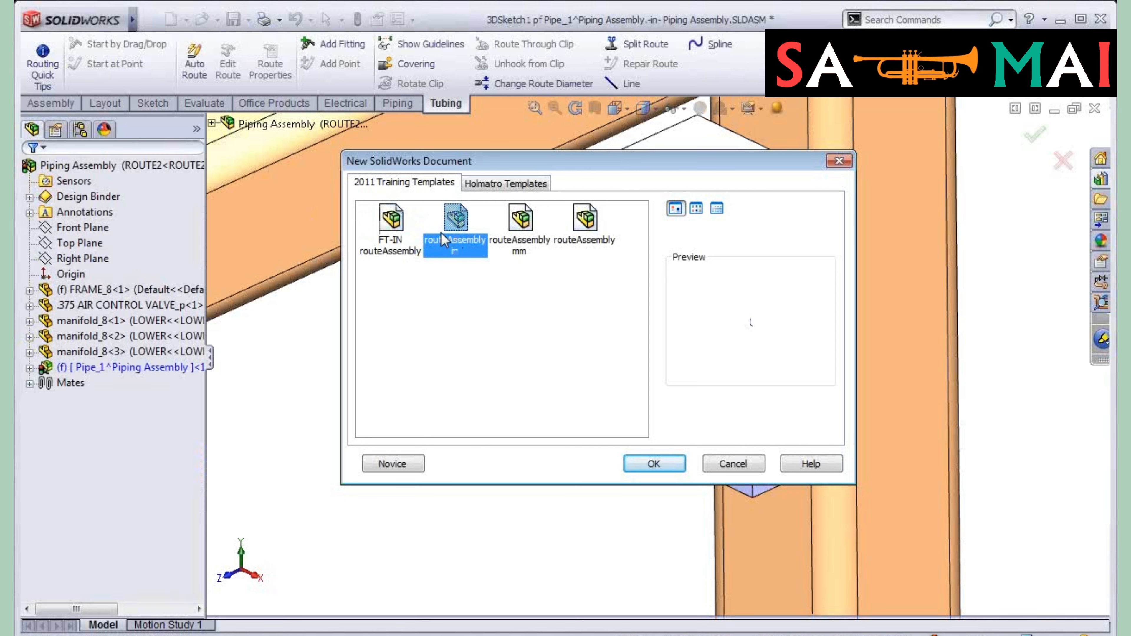
pyautogui.doubleClick(441, 233)
# Step: Lengthen the pipe stub below manifold_8<1> downward, placing its endpoint at about Y -19.07
pyautogui.keyDown('ctrl'); pyautogui.moveTo(646, 525); pyautogui.dragTo(608, 415, button='middle'); pyautogui.keyUp('ctrl')
pyautogui.moveTo(718, 413); pyautogui.dragTo(717, 463)
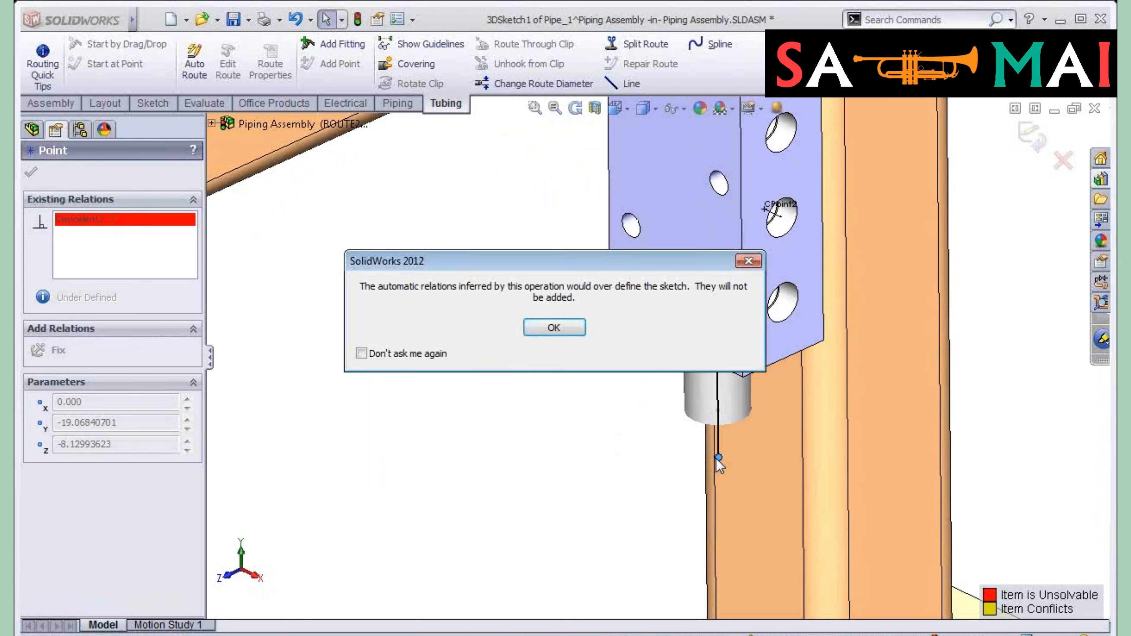
pyautogui.click(553, 326)
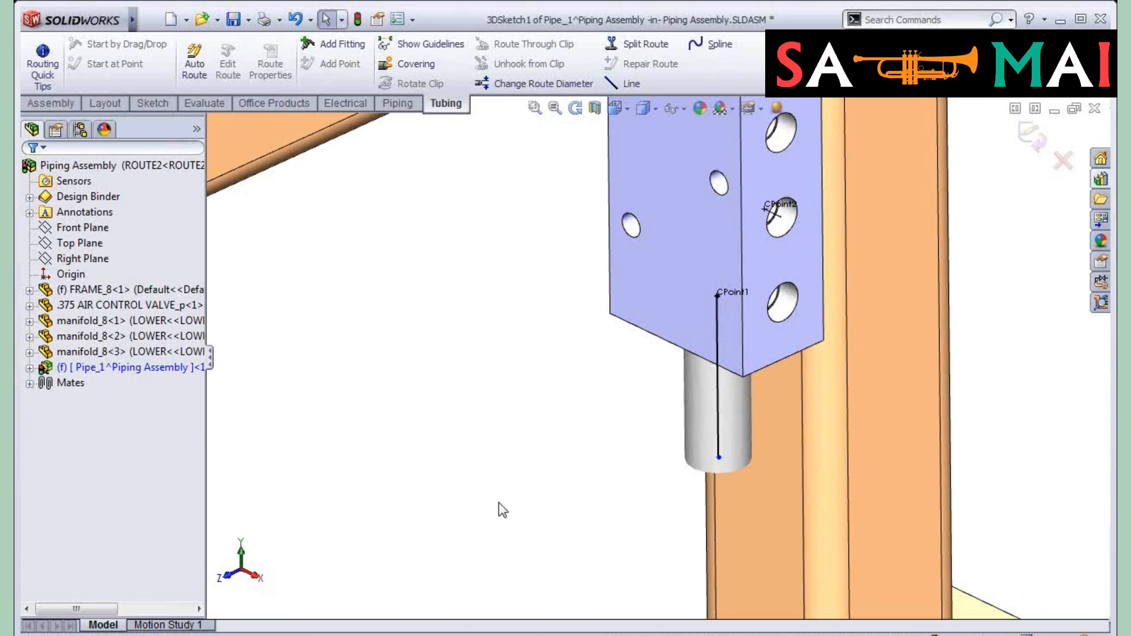
# Step: Add CPoint1 of manifold_8<2> to the route and lengthen its pipe stub downward to about Y -18.73
pyautogui.scroll(2, 495, 498)
pyautogui.keyDown('ctrl'); pyautogui.moveTo(463, 454); pyautogui.dragTo(536, 440, button='middle'); pyautogui.keyUp('ctrl')
pyautogui.scroll(5, 674, 411)
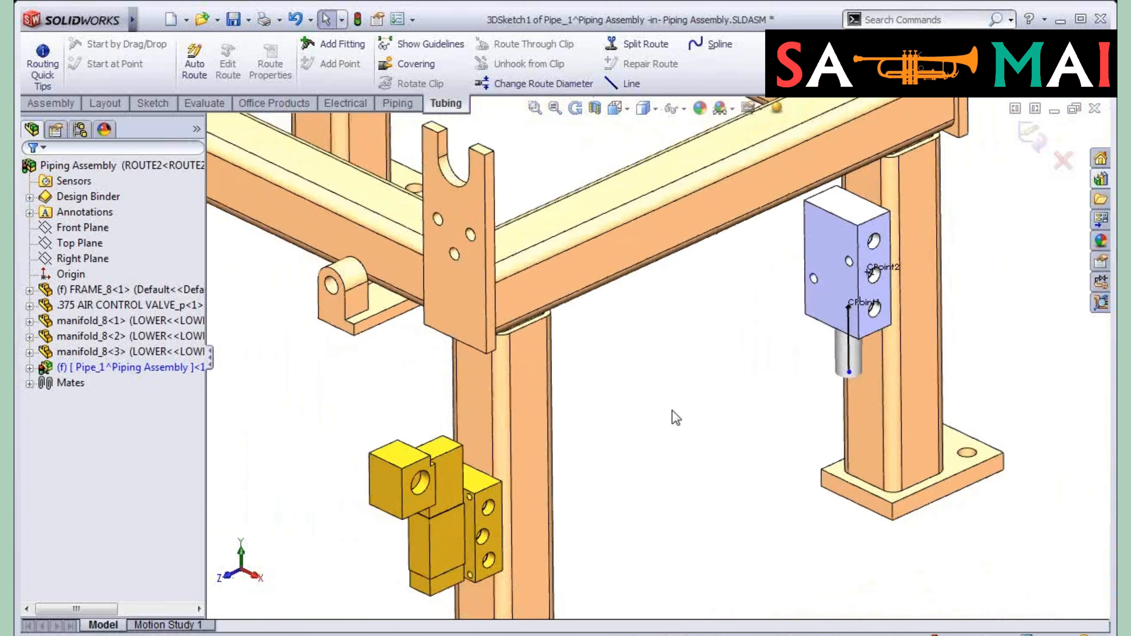
pyautogui.keyDown('ctrl'); pyautogui.moveTo(666, 411); pyautogui.dragTo(826, 441, button='middle'); pyautogui.keyUp('ctrl')
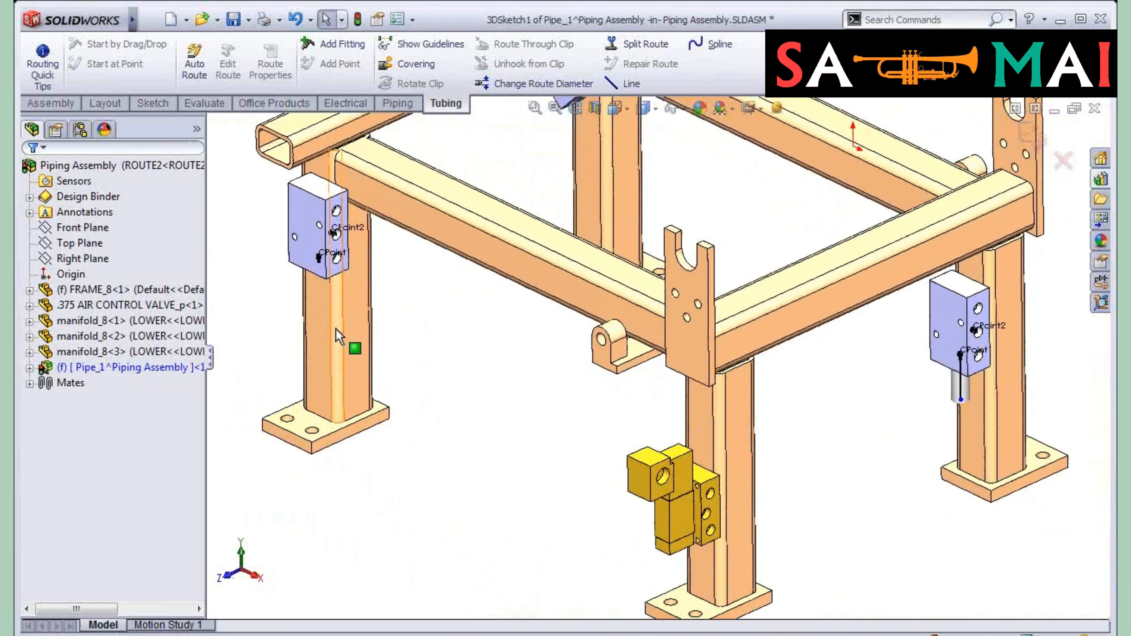
pyautogui.rightClick(323, 267)
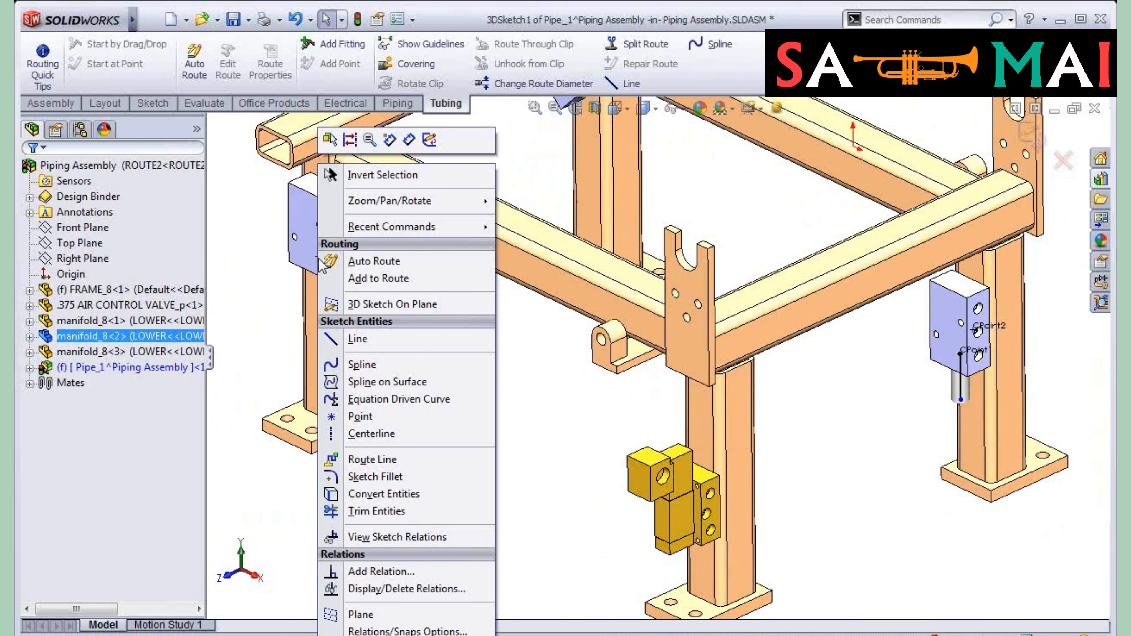
pyautogui.click(390, 279)
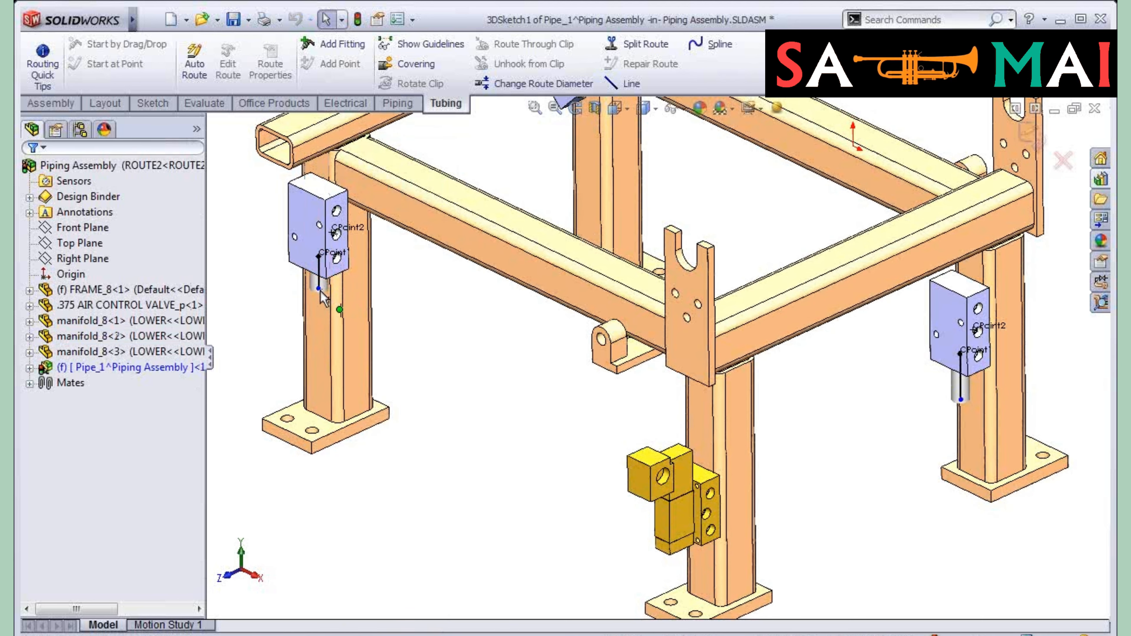
pyautogui.moveTo(318, 289); pyautogui.dragTo(322, 341)
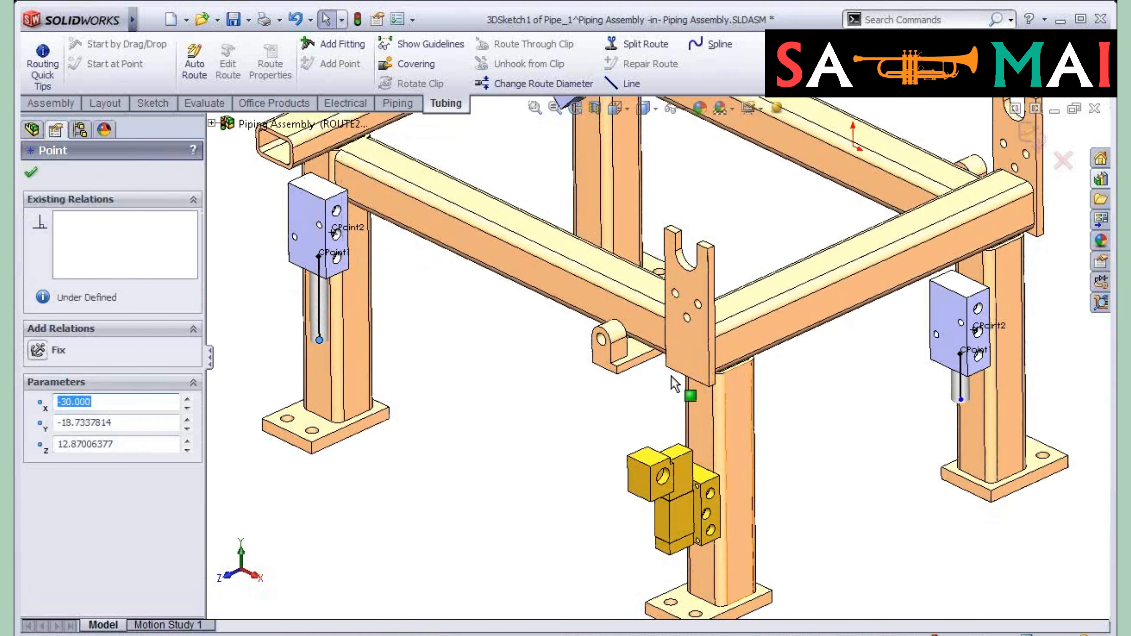
pyautogui.press('Escape')
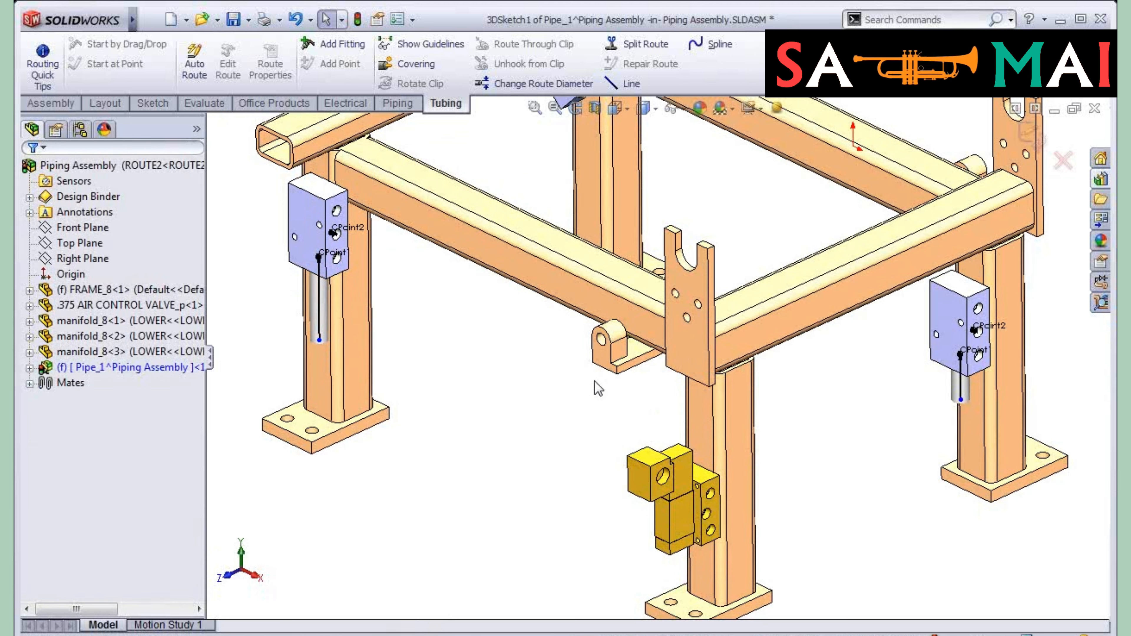
# Step: Sketch a three-segment line on the ZX plane from the stub end below manifold_8<1>, with a middle diagonal about 18.3 in long, towards manifold_8<2>
pyautogui.press('s')
pyautogui.click(872, 440)
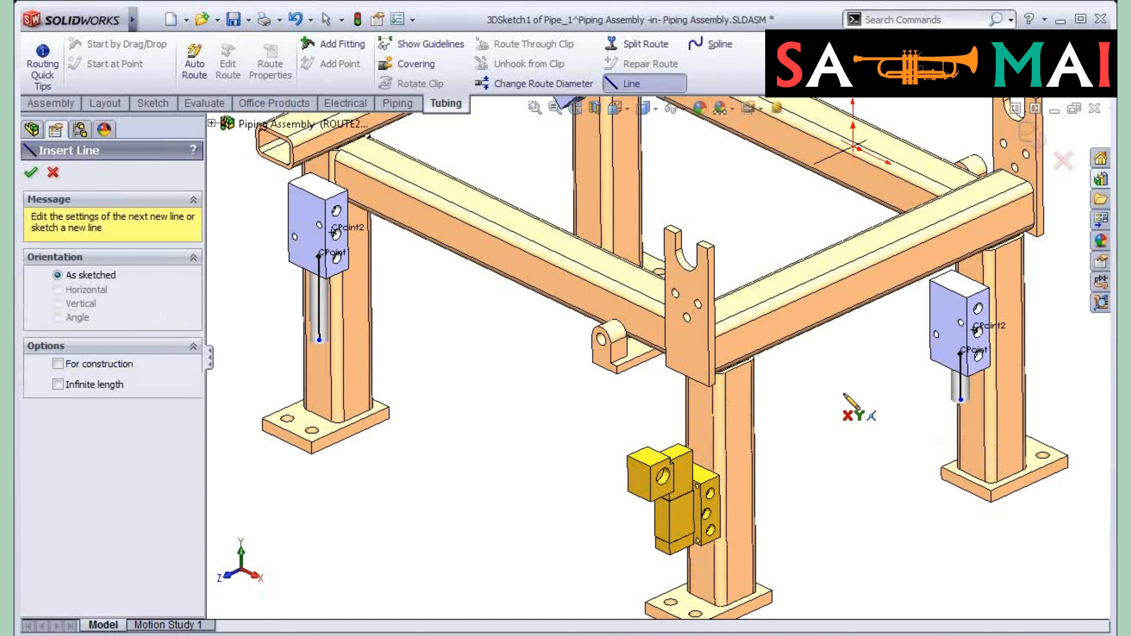
pyautogui.press('Tab')
pyautogui.press('Tab')
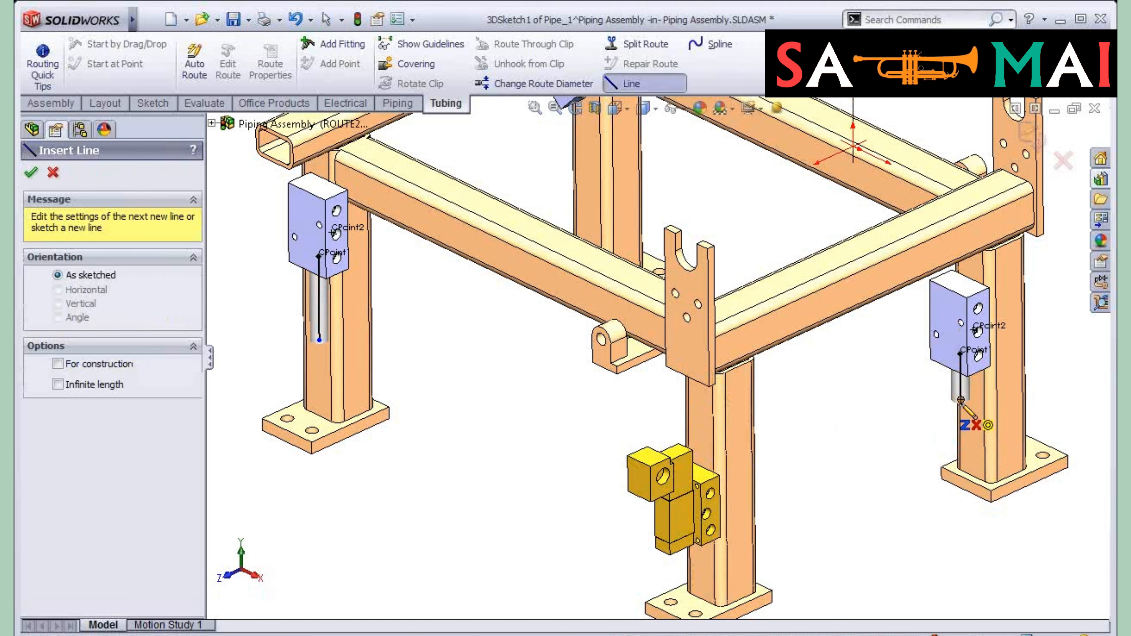
pyautogui.click(960, 400)
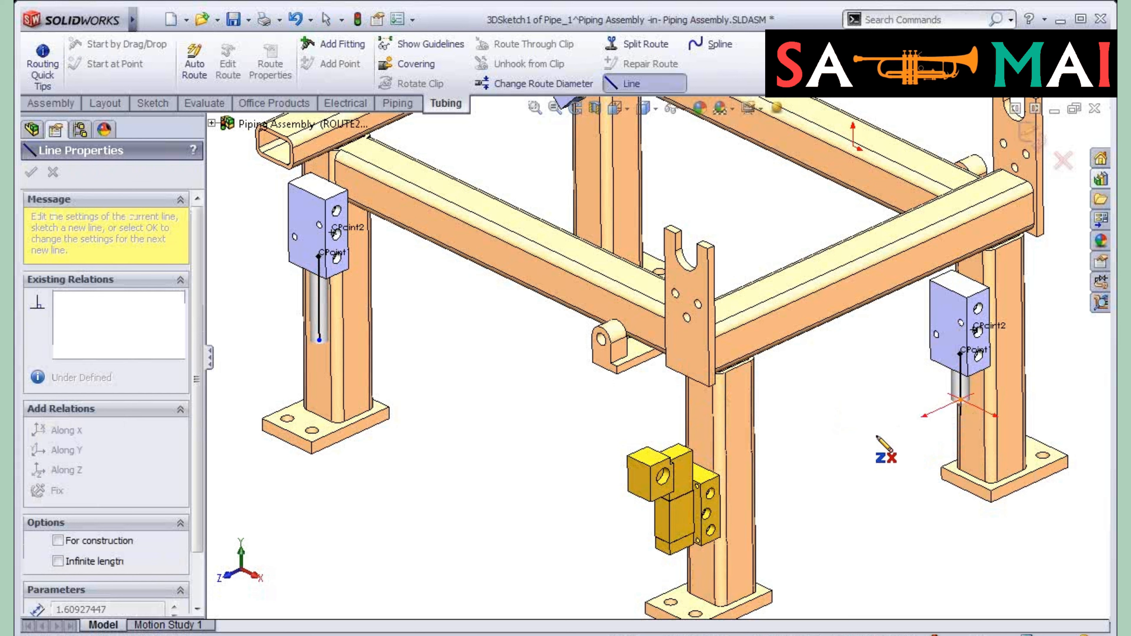
pyautogui.click(829, 460)
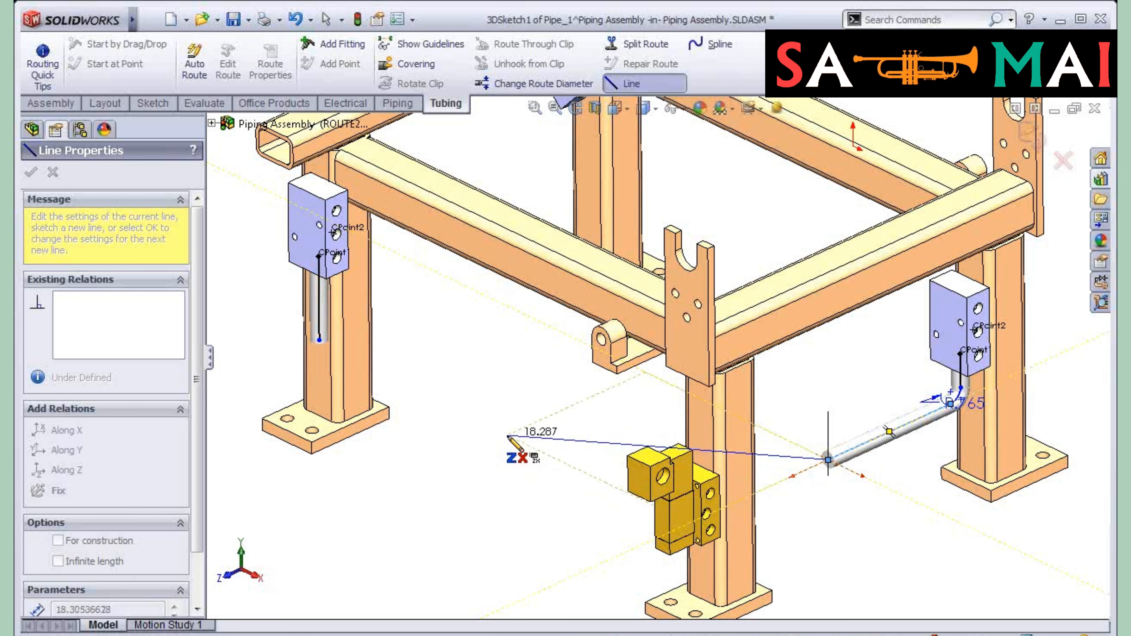
pyautogui.click(507, 437)
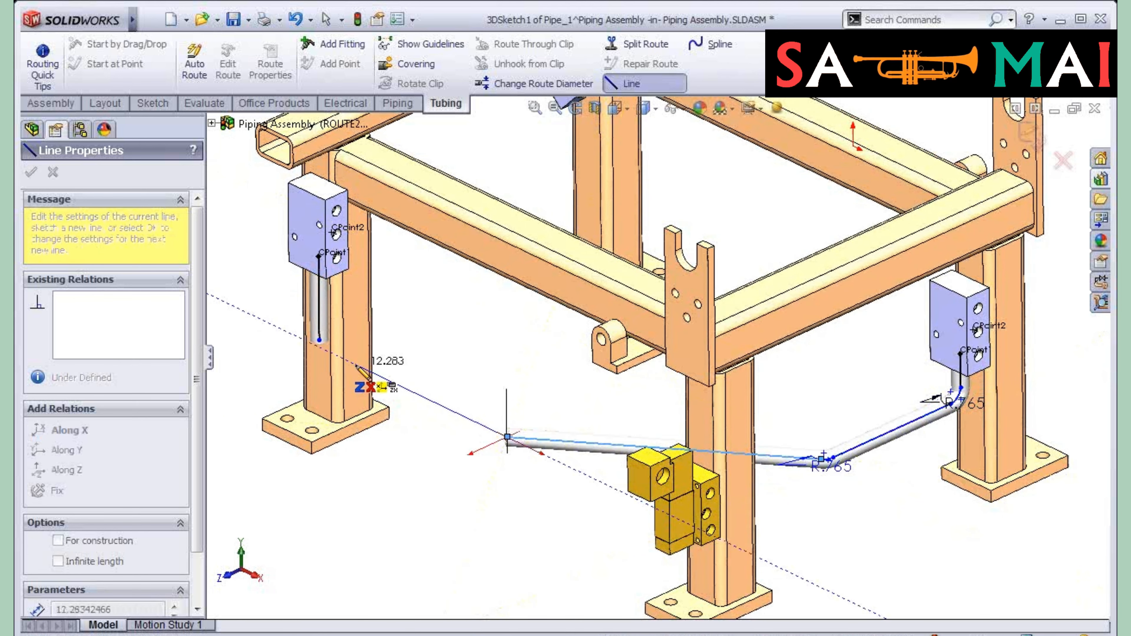
pyautogui.click(383, 379)
pyautogui.press('Escape')
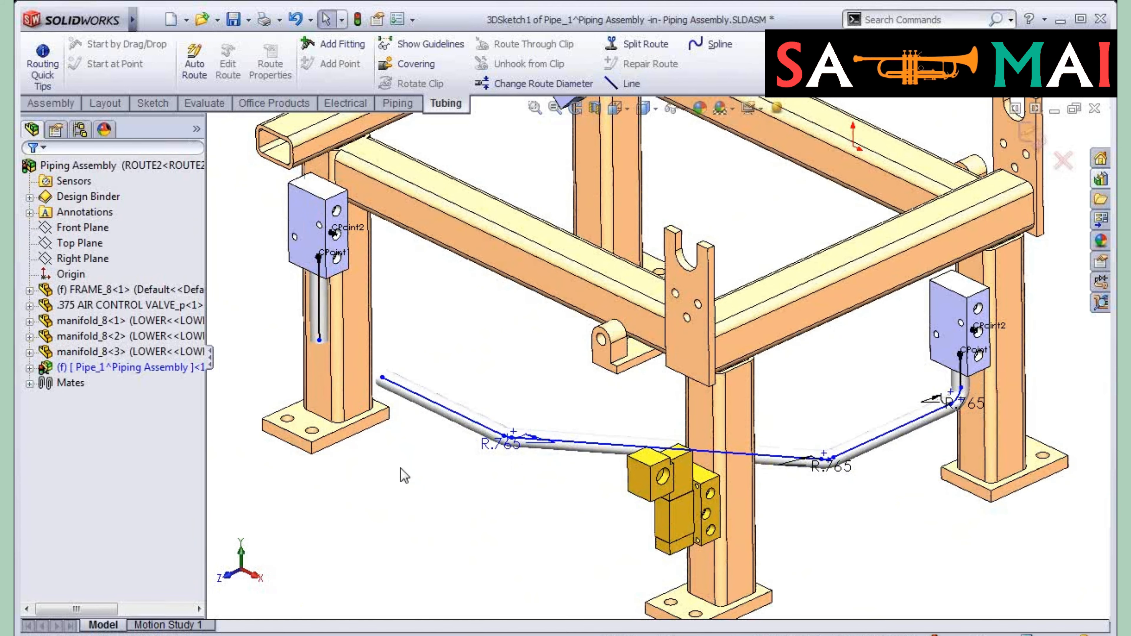
# Step: Merge the free end of the sketched pipe run with the stub endpoint below manifold_8<2>
pyautogui.click(382, 378)
pyautogui.keyDown('ctrl'); pyautogui.click(319, 340); pyautogui.keyUp('ctrl')
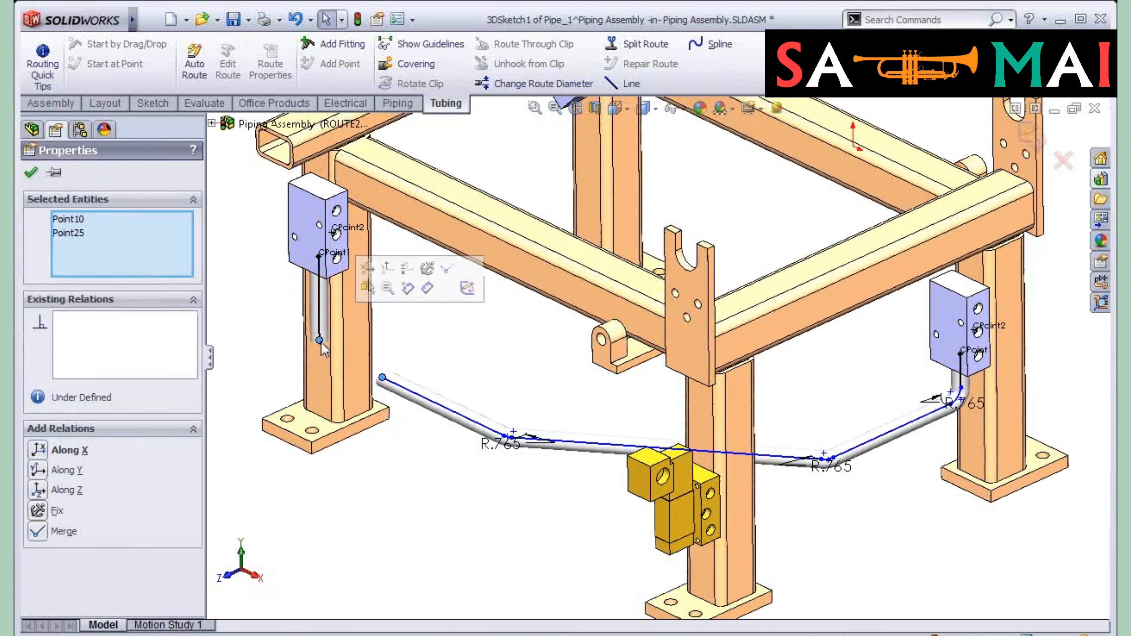
pyautogui.click(445, 272)
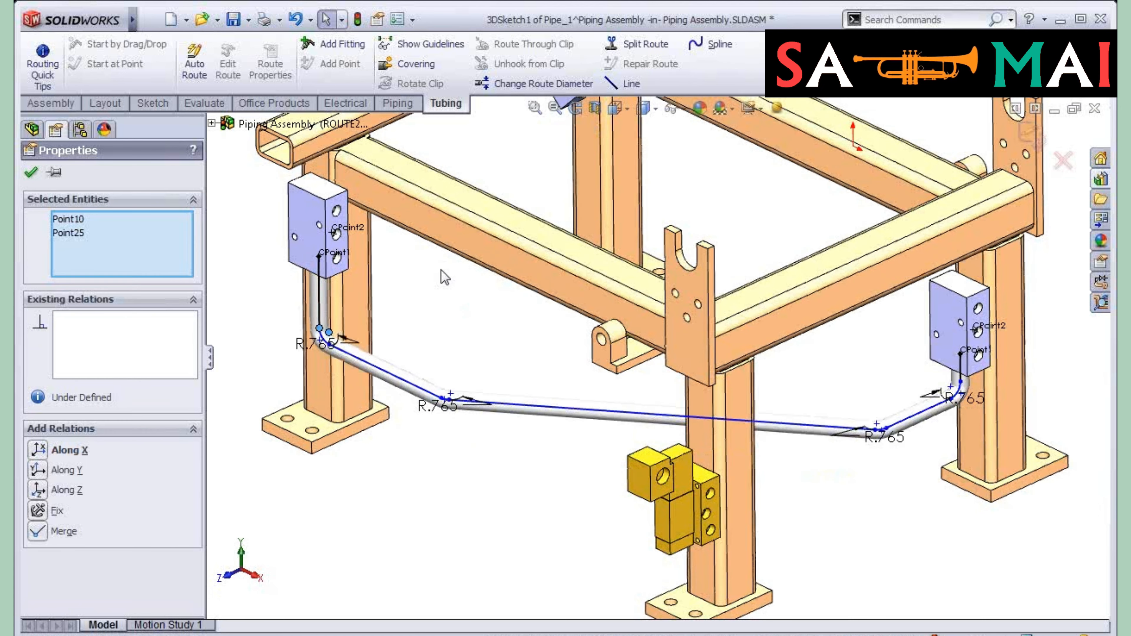
pyautogui.click(426, 308)
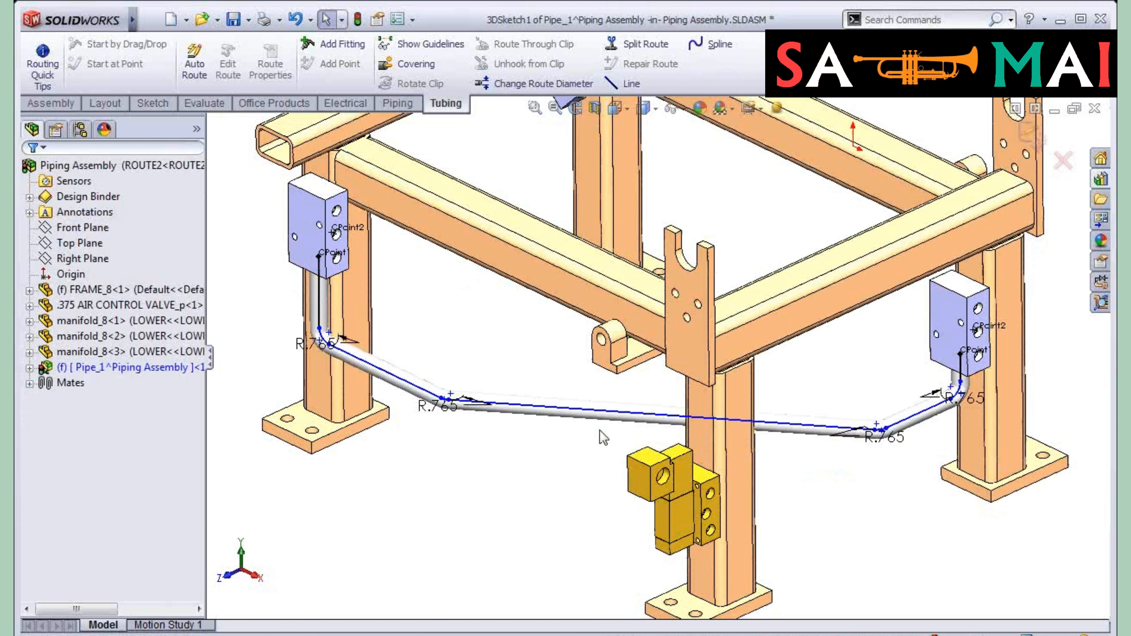
pyautogui.moveTo(964, 391); pyautogui.dragTo(963, 417)
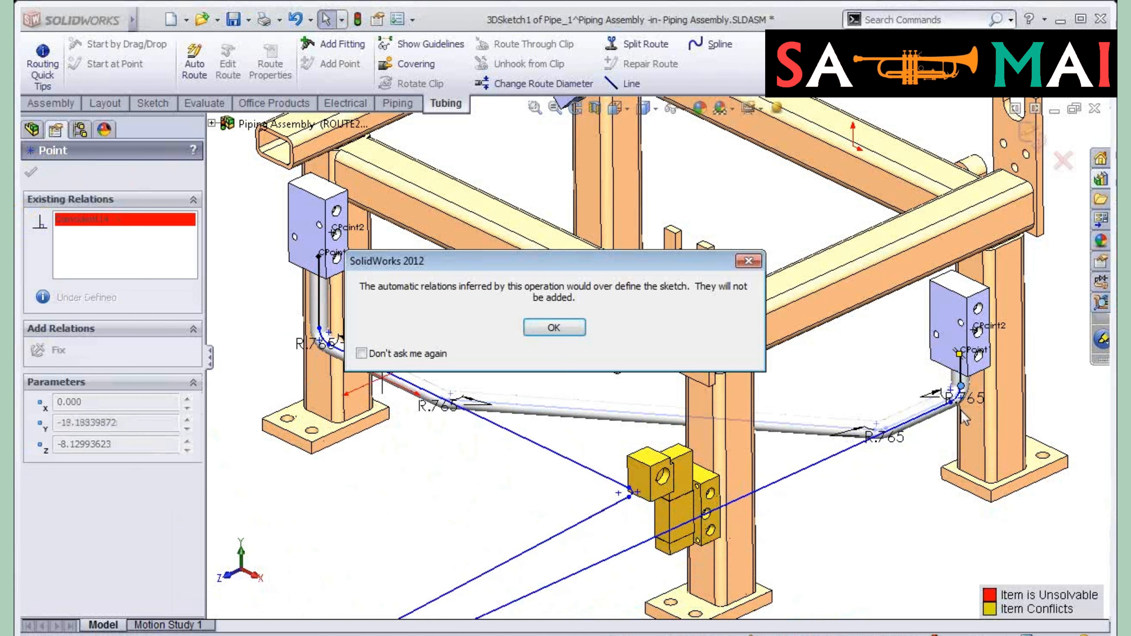
pyautogui.click(554, 328)
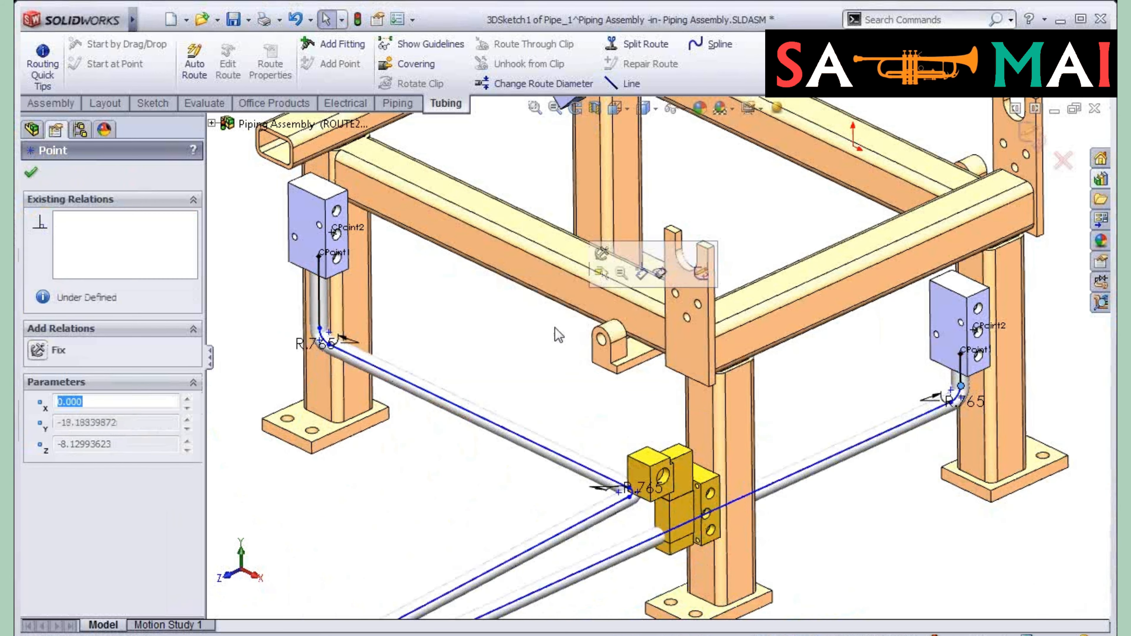
pyautogui.hotkey('ctrl', 'z')
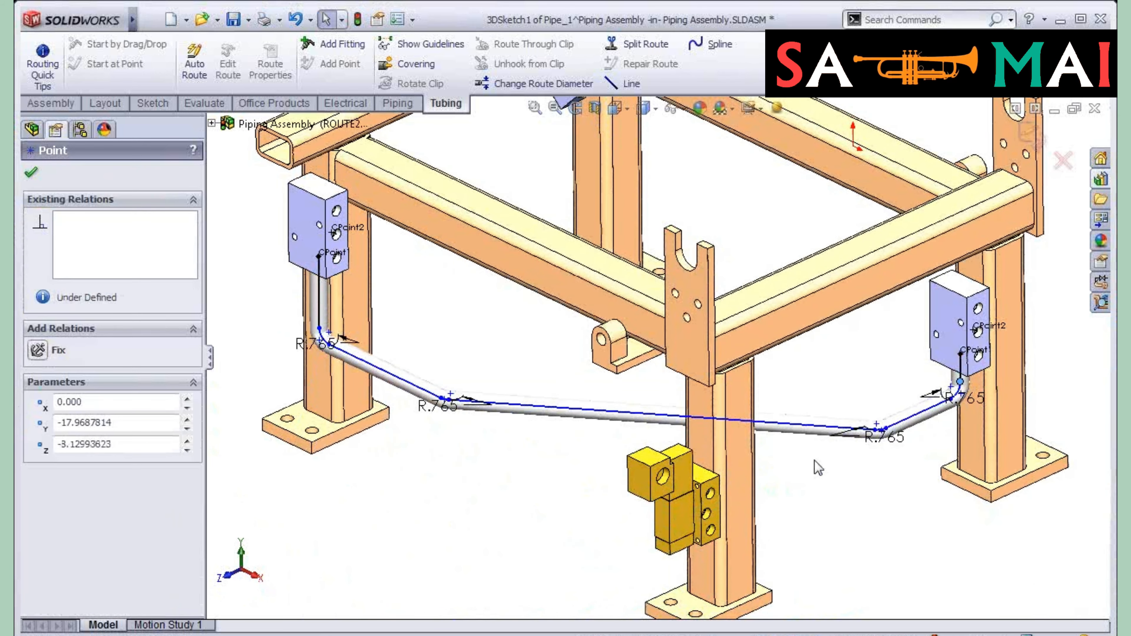
pyautogui.click(837, 484)
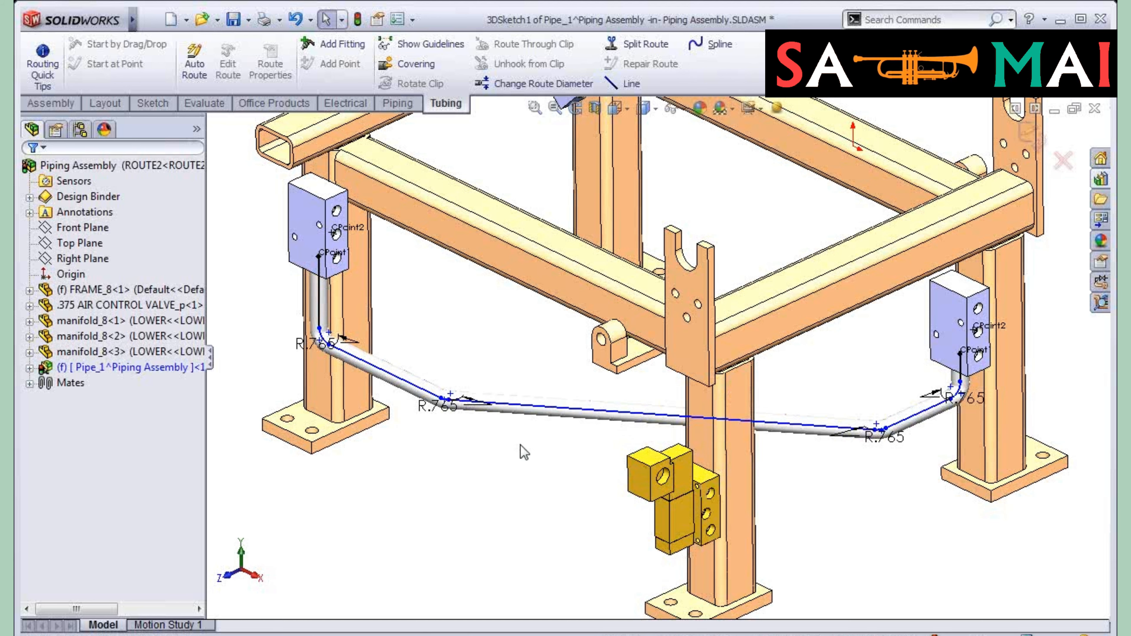
# Step: Add a perpendicular relation between the long diagonal pipe line and the vertical pipe line below manifold_8<1>
pyautogui.moveTo(523, 455); pyautogui.dragTo(513, 420, button='middle')
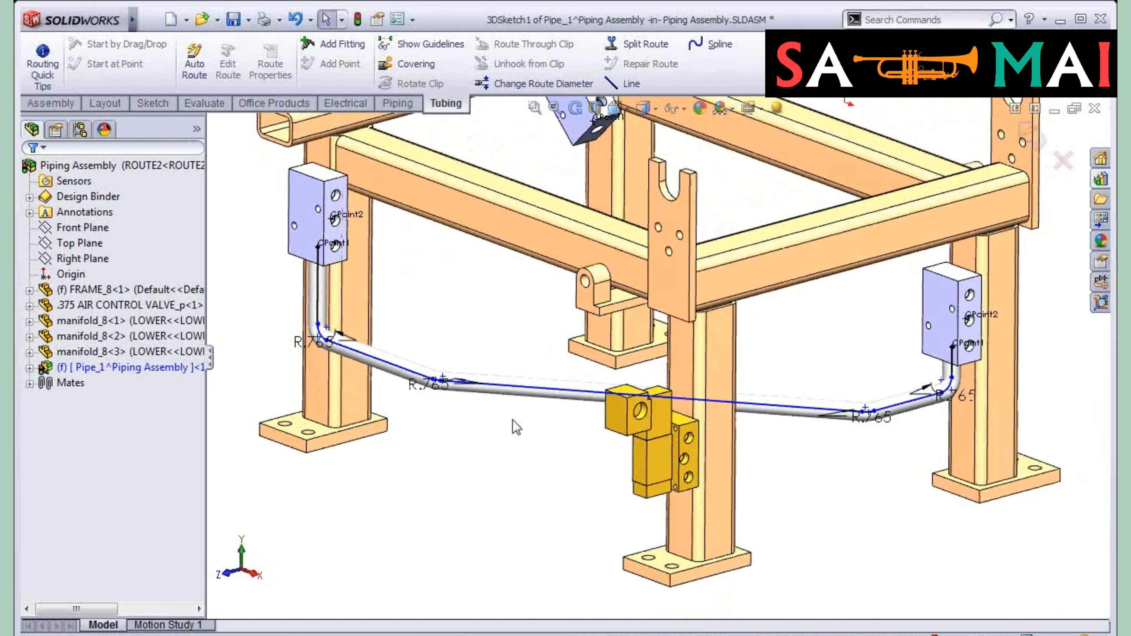
pyautogui.click(785, 414)
pyautogui.keyDown('ctrl'); pyautogui.click(951, 375); pyautogui.keyUp('ctrl')
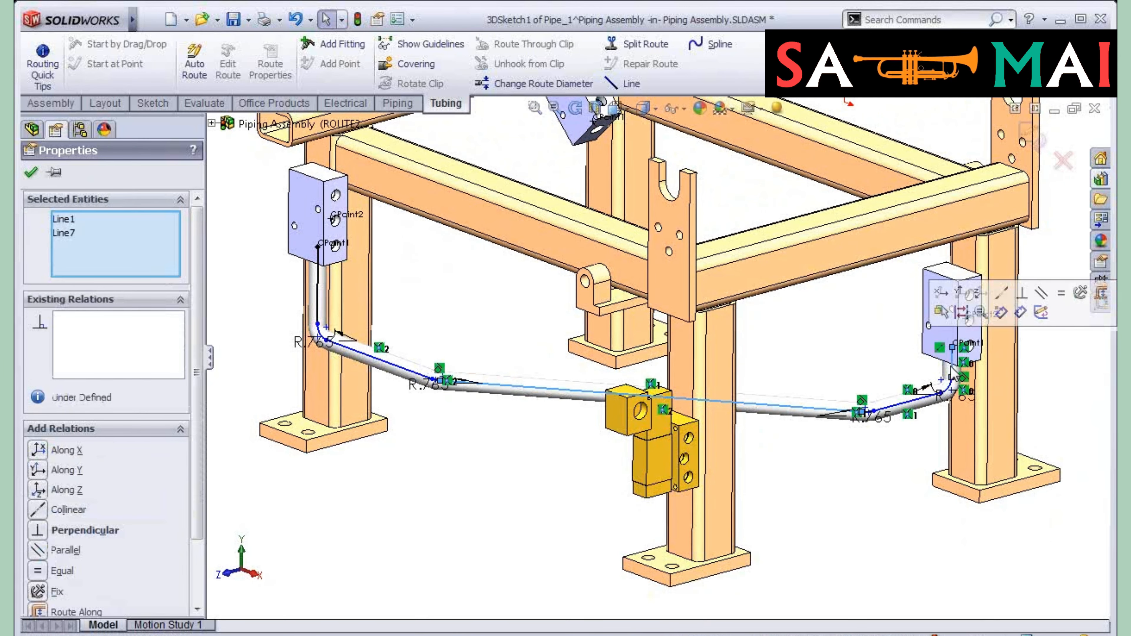
pyautogui.click(1023, 292)
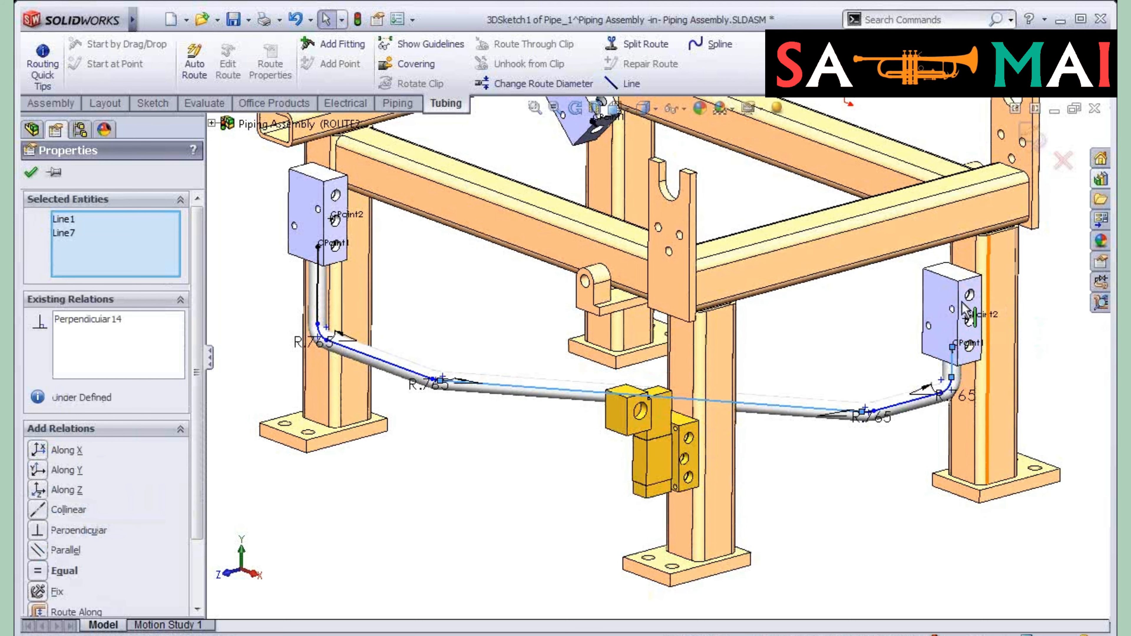
pyautogui.click(836, 375)
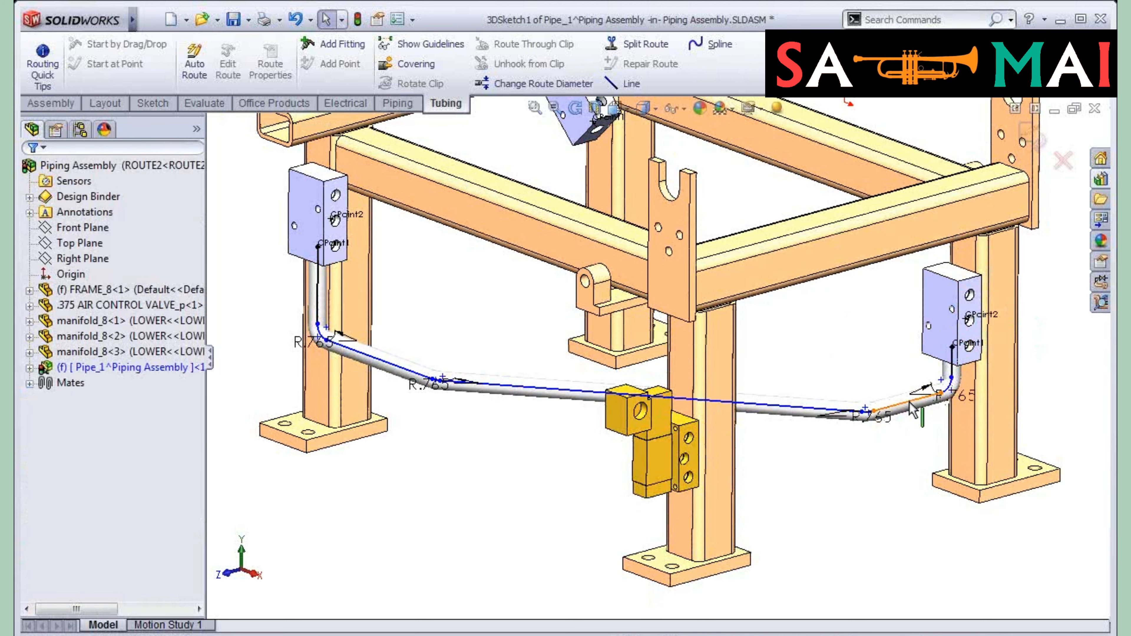
# Step: Lower the horizontal pipe run and dimension the short segment by manifold_8<1> 5 in below that manifold's CPoint1
pyautogui.click(917, 424)
pyautogui.moveTo(916, 426); pyautogui.dragTo(900, 459)
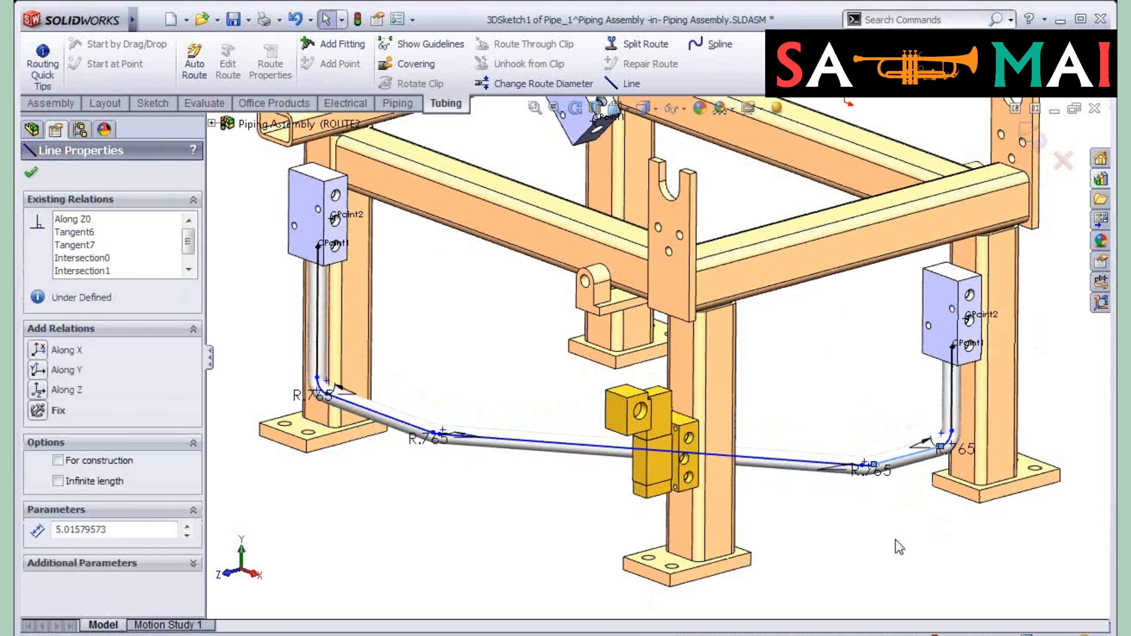
pyautogui.moveTo(816, 386)
pyautogui.mouseDown(button='middle')
pyautogui.moveTo(808, 374)
pyautogui.moveTo(815, 394)
pyautogui.moveTo(795, 389)
pyautogui.mouseUp(button='middle')
pyautogui.keyDown('ctrl'); pyautogui.moveTo(780, 351); pyautogui.dragTo(797, 385, button='middle'); pyautogui.keyUp('ctrl')
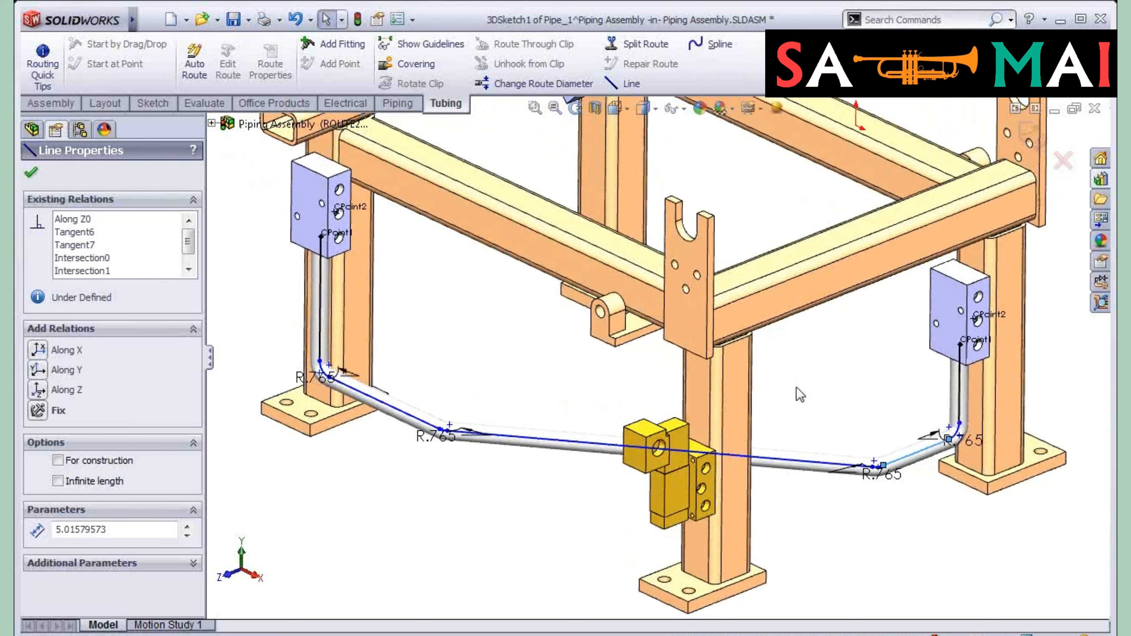
pyautogui.press('s')
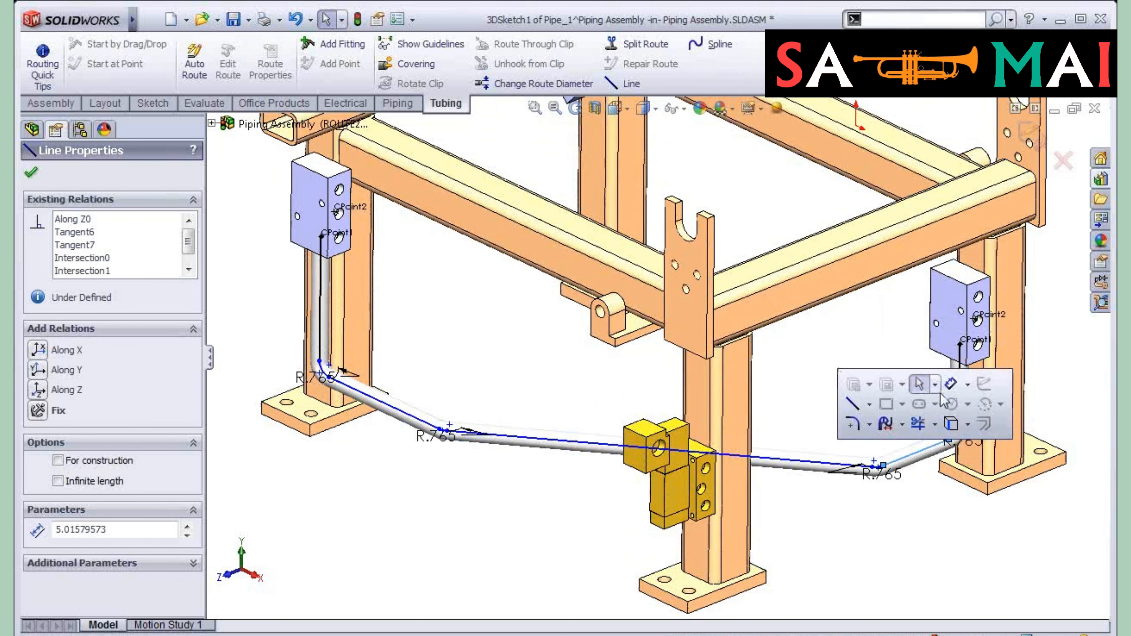
pyautogui.click(950, 387)
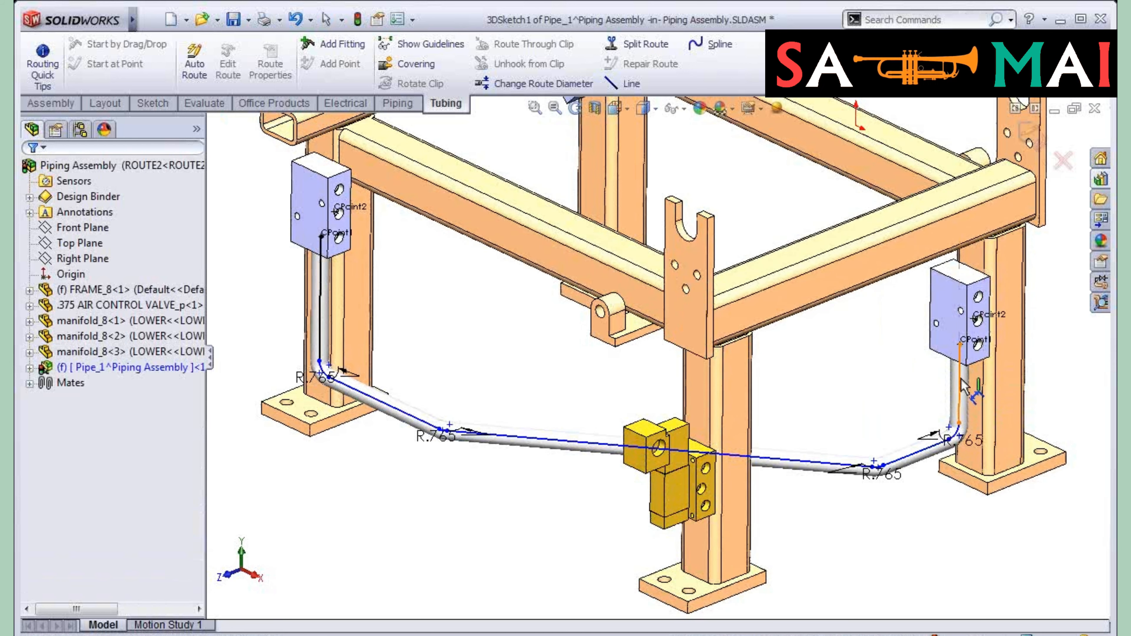
pyautogui.click(959, 344)
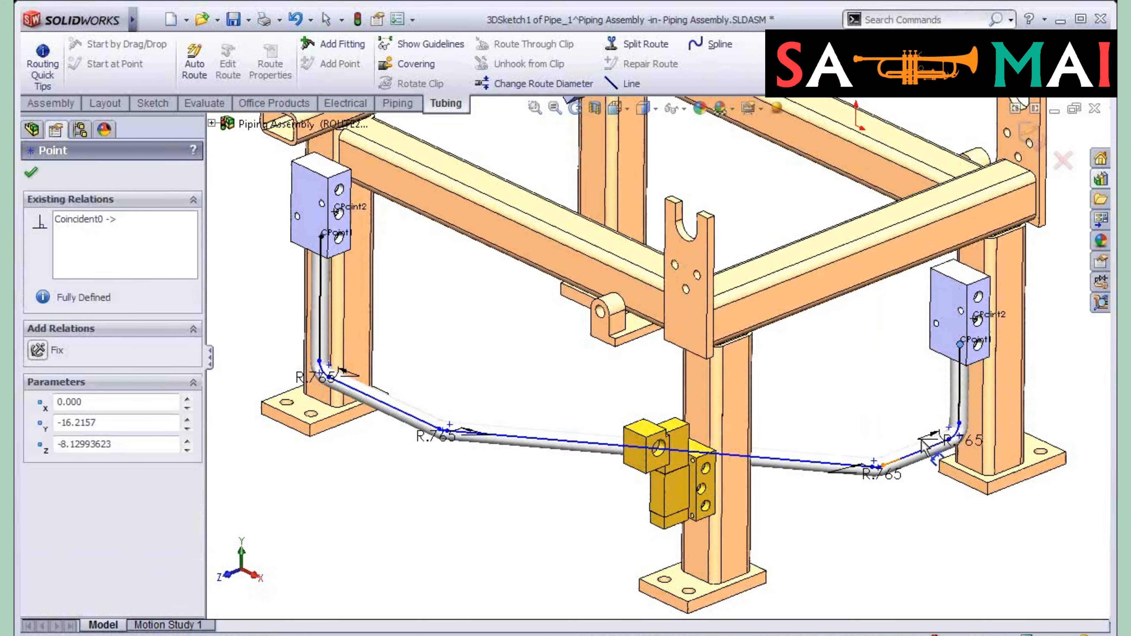
pyautogui.click(918, 458)
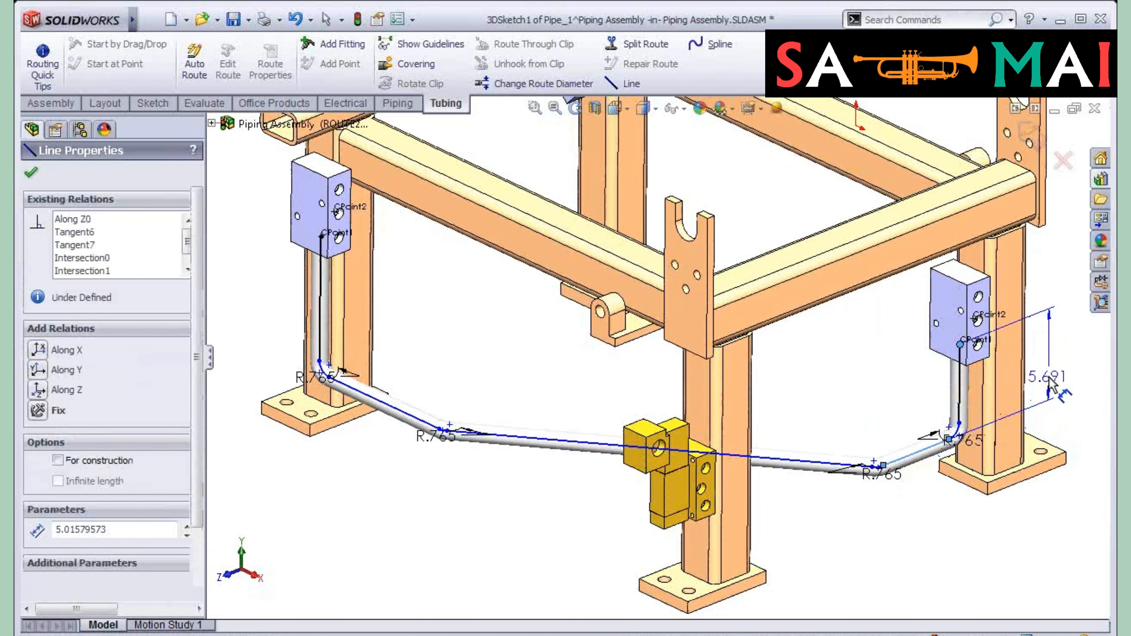
pyautogui.click(1039, 388)
pyautogui.write('5')
pyautogui.press('Return')
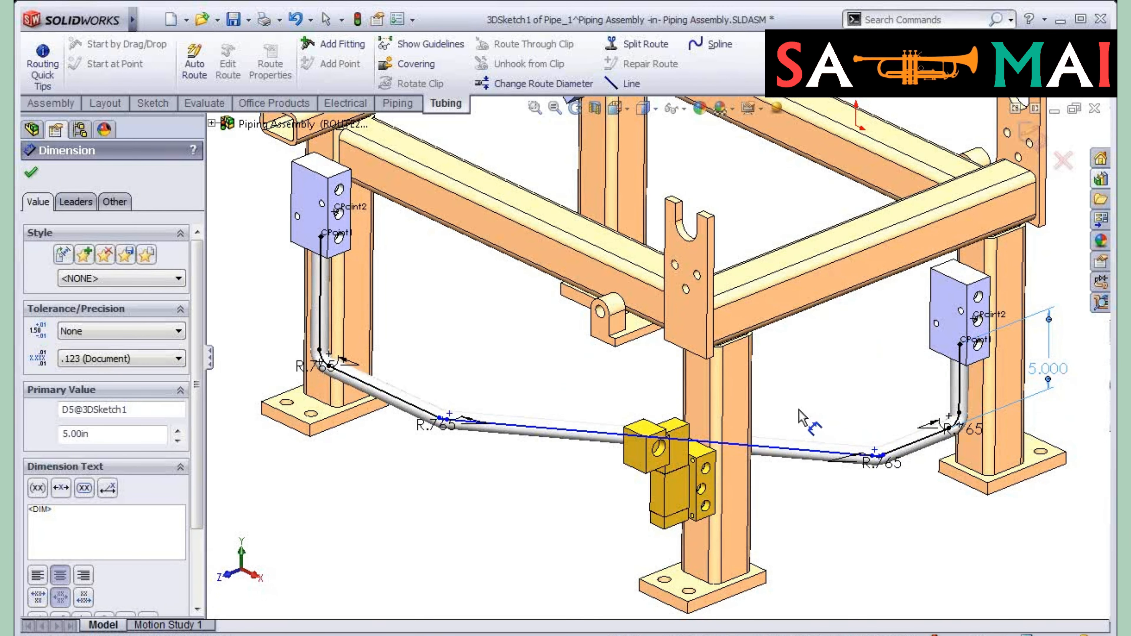
# Step: Set a 135-degree angle between the diagonal and the segment by manifold_8<2>, and move that bend's R.765 dimension text clear of the pipe
pyautogui.click(527, 426)
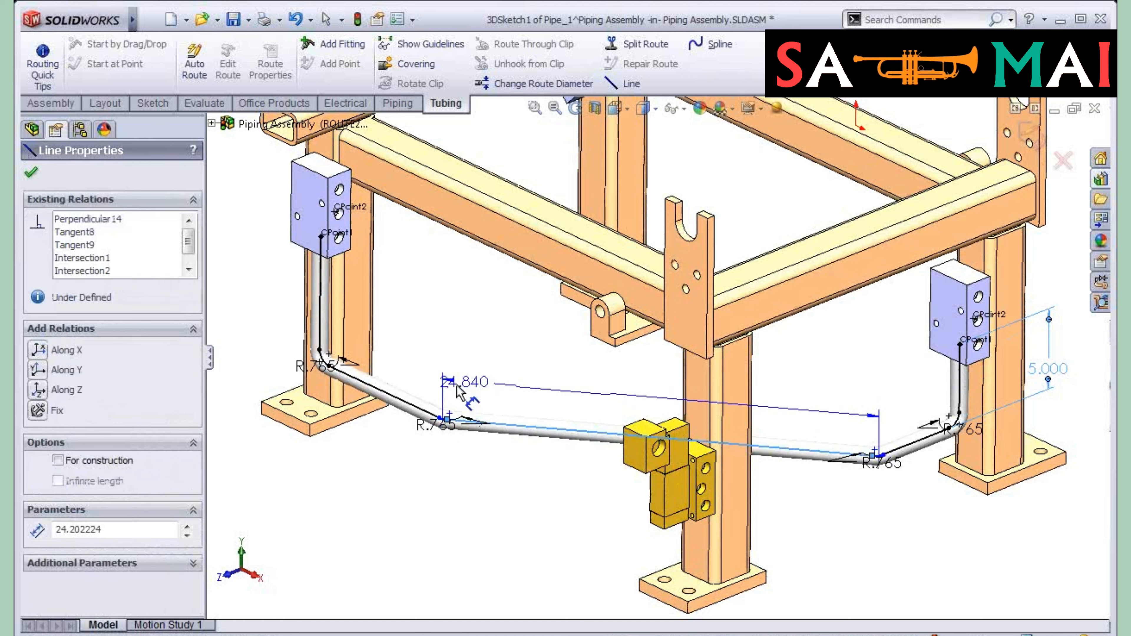
pyautogui.click(413, 411)
pyautogui.click(512, 379)
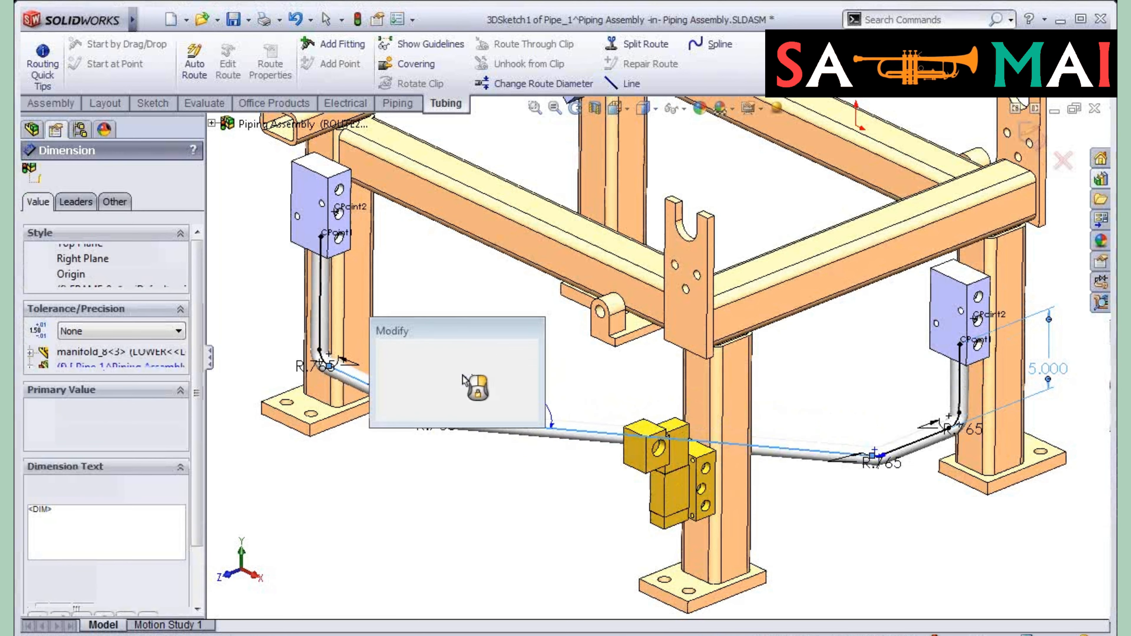
pyautogui.write('135')
pyautogui.press('Return')
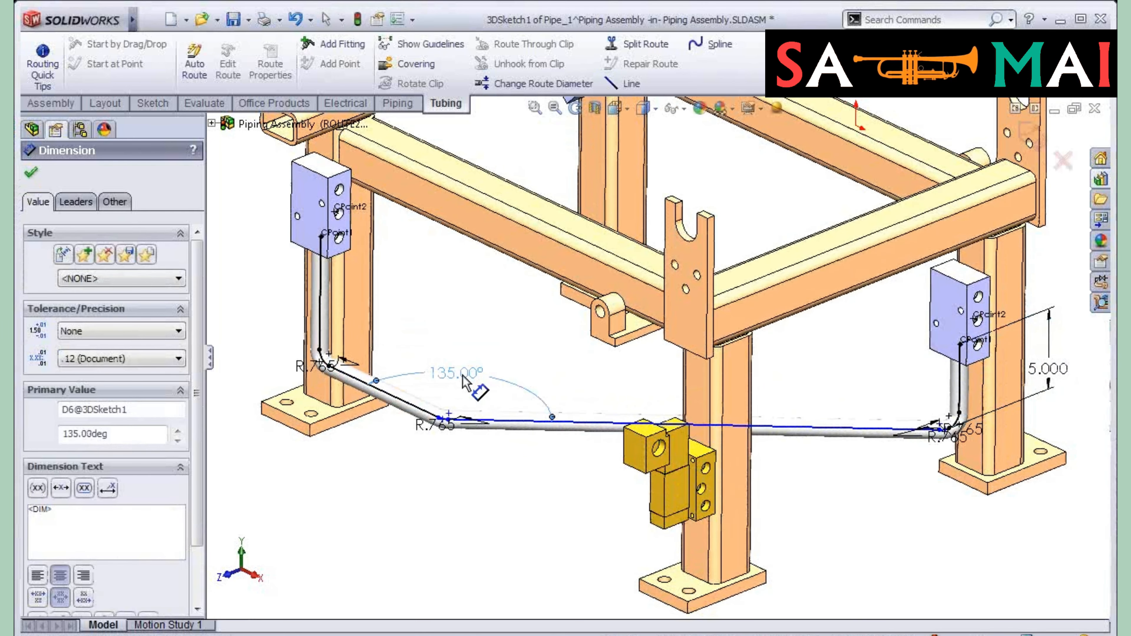
pyautogui.click(501, 333)
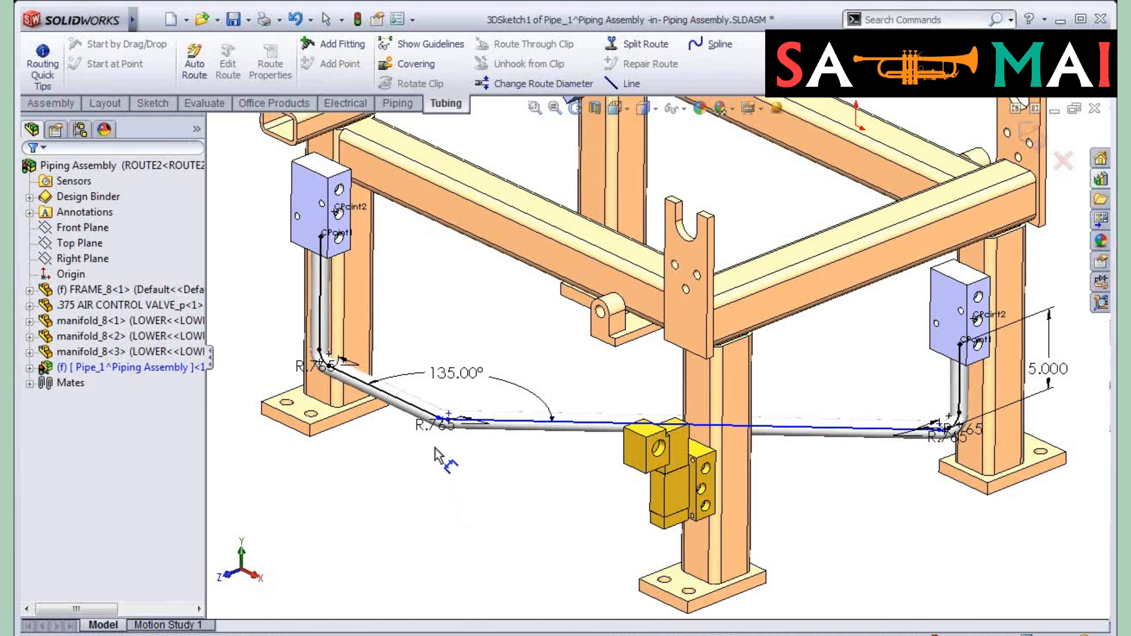
pyautogui.moveTo(434, 425); pyautogui.dragTo(391, 462)
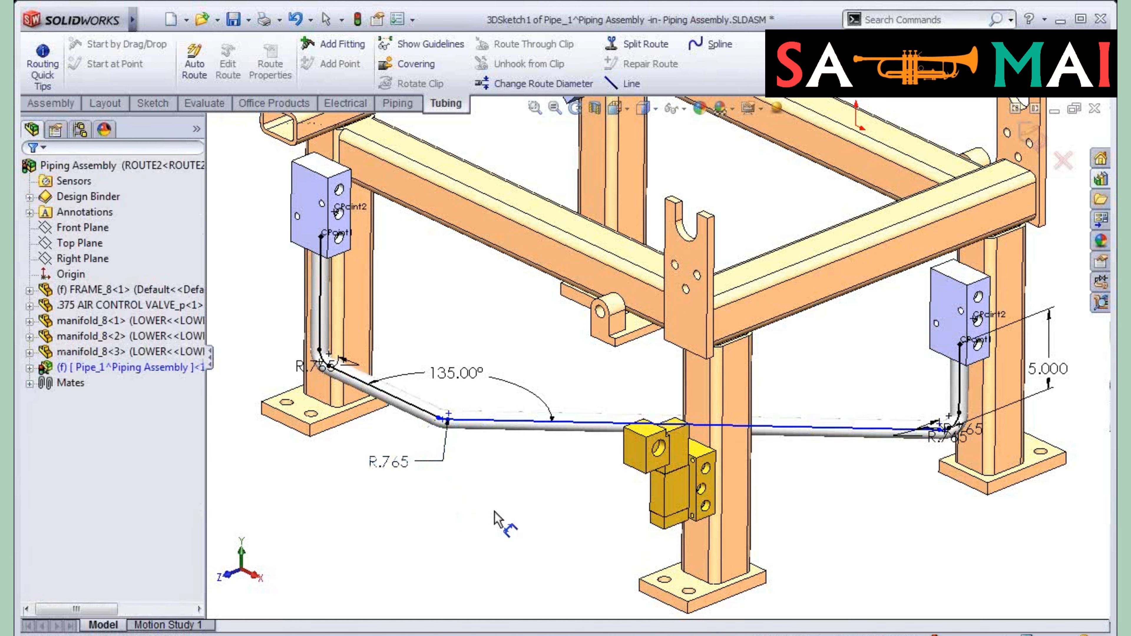
pyautogui.press('Escape')
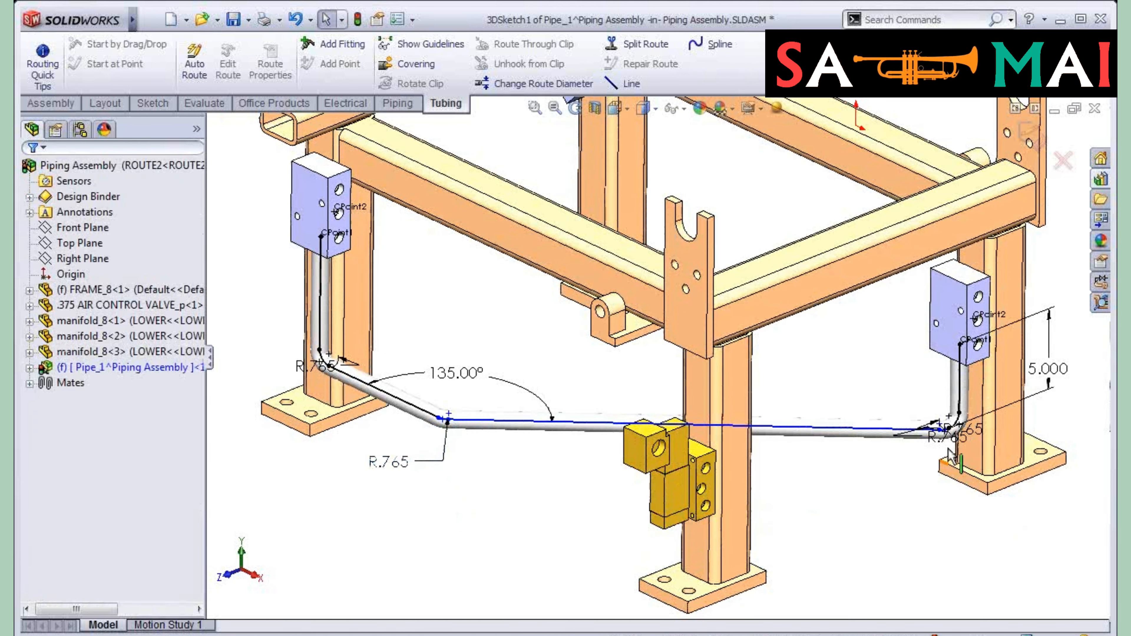
# Step: Lengthen the short horizontal pipe segment beside manifold_8<1> by moving its bend with the diagonal away from the manifold
pyautogui.scroll(5, 950, 456)
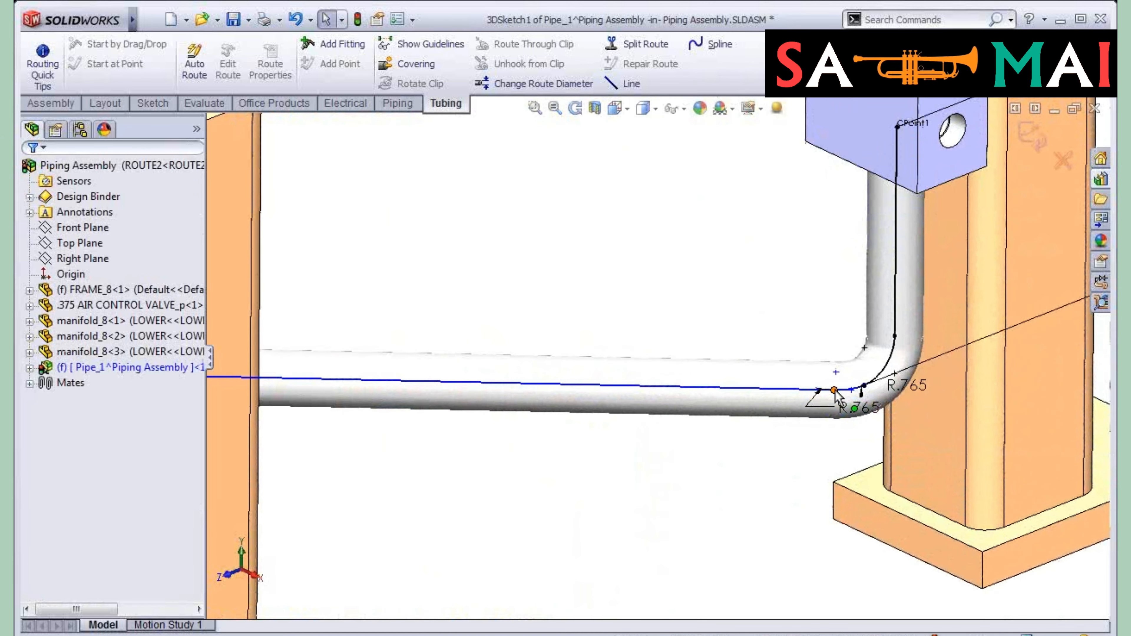
pyautogui.click(864, 386)
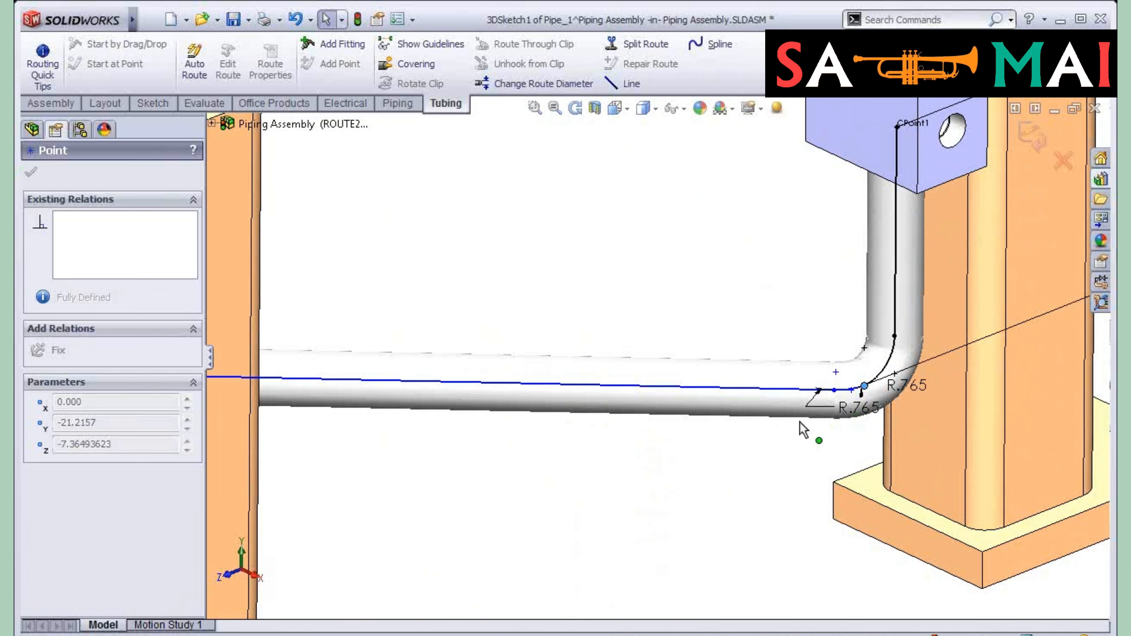
pyautogui.moveTo(864, 386)
pyautogui.mouseDown()
pyautogui.moveTo(750, 419)
pyautogui.moveTo(604, 519)
pyautogui.moveTo(587, 516)
pyautogui.mouseUp()
pyautogui.scroll(5, 645, 550)
pyautogui.keyDown('ctrl'); pyautogui.moveTo(594, 462); pyautogui.dragTo(797, 477, button='middle'); pyautogui.keyUp('ctrl')
pyautogui.scroll(1, 796, 486)
pyautogui.click(794, 354)
# Step: Dimension the bend at the diagonal's manifold_8<2> end 14 in from the short pipe segment beside manifold_8<1>
pyautogui.press('s')
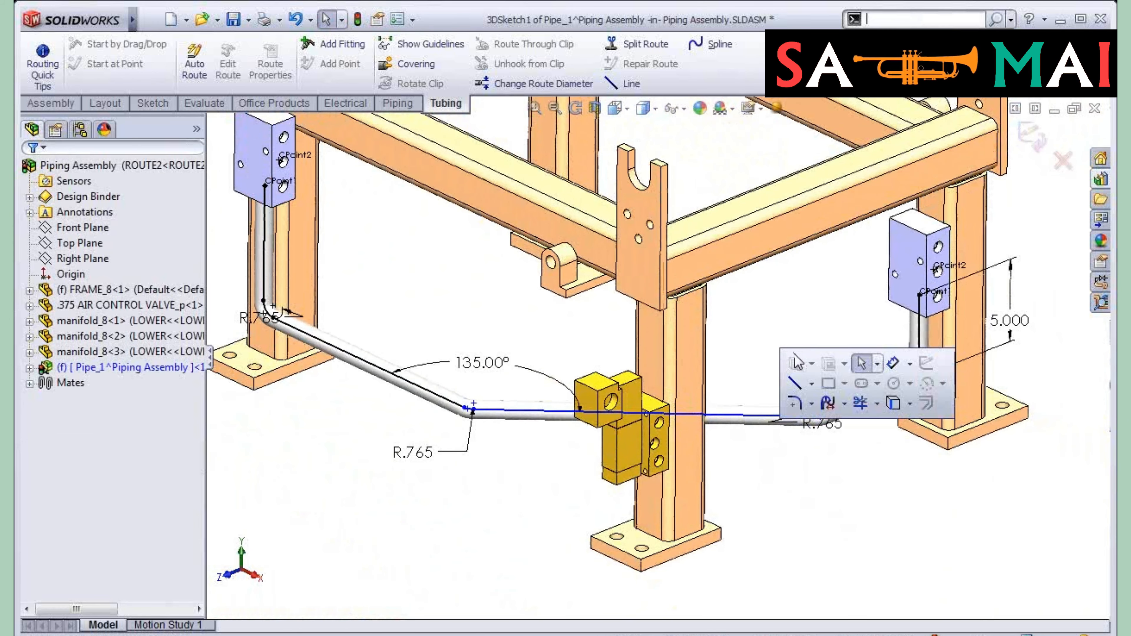
pyautogui.click(892, 363)
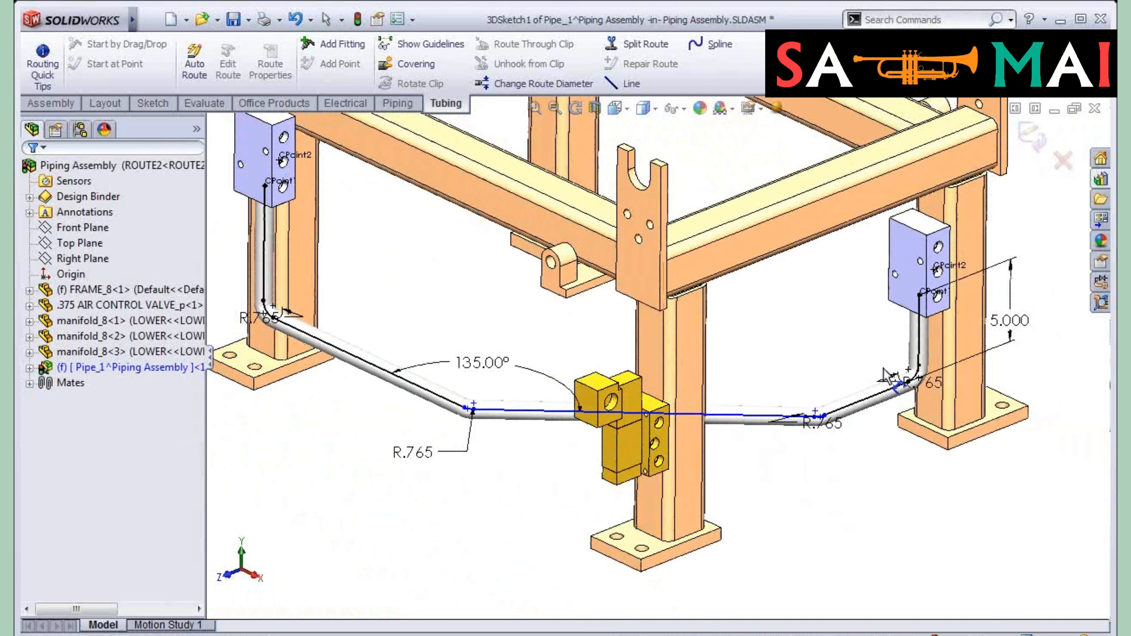
pyautogui.click(470, 418)
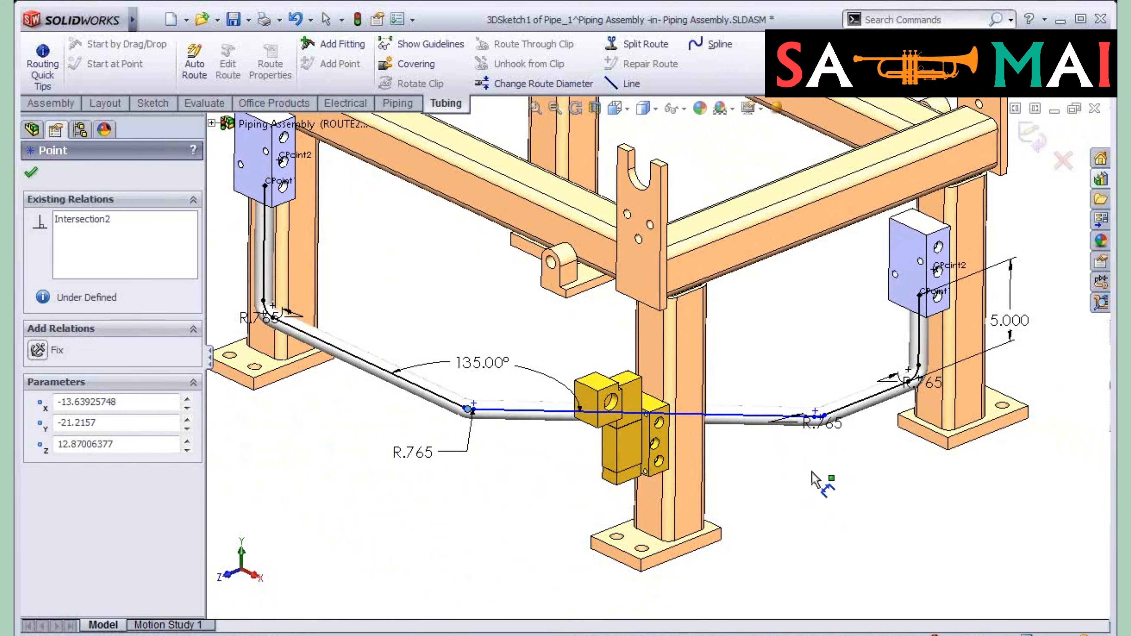
pyautogui.click(859, 400)
pyautogui.click(450, 512)
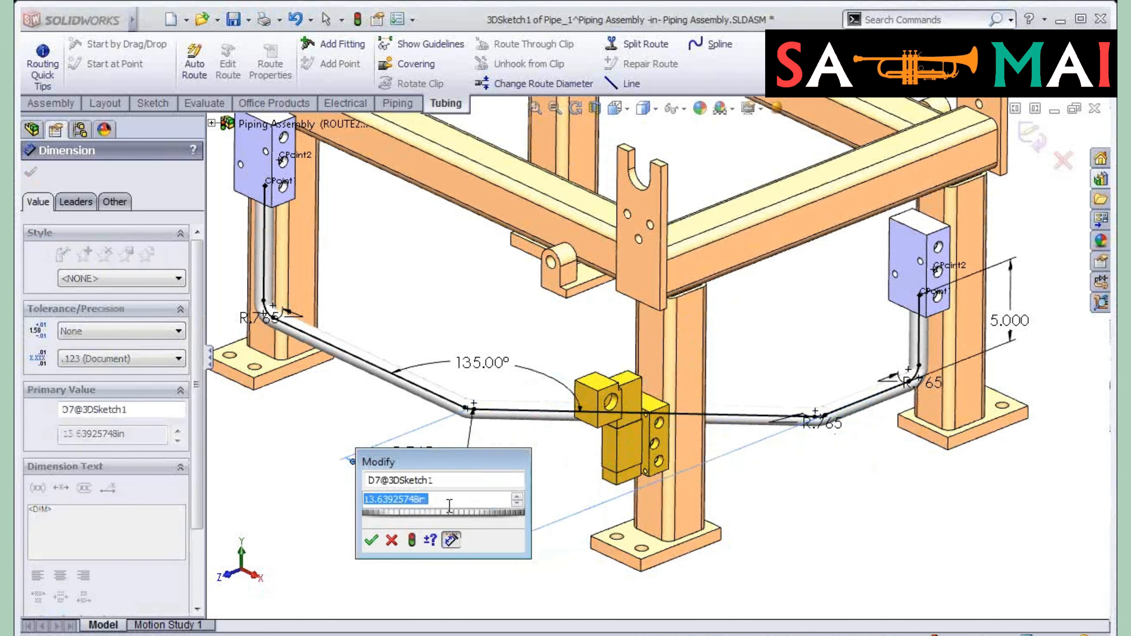
pyautogui.write('14')
pyautogui.press('Return')
pyautogui.press('Escape')
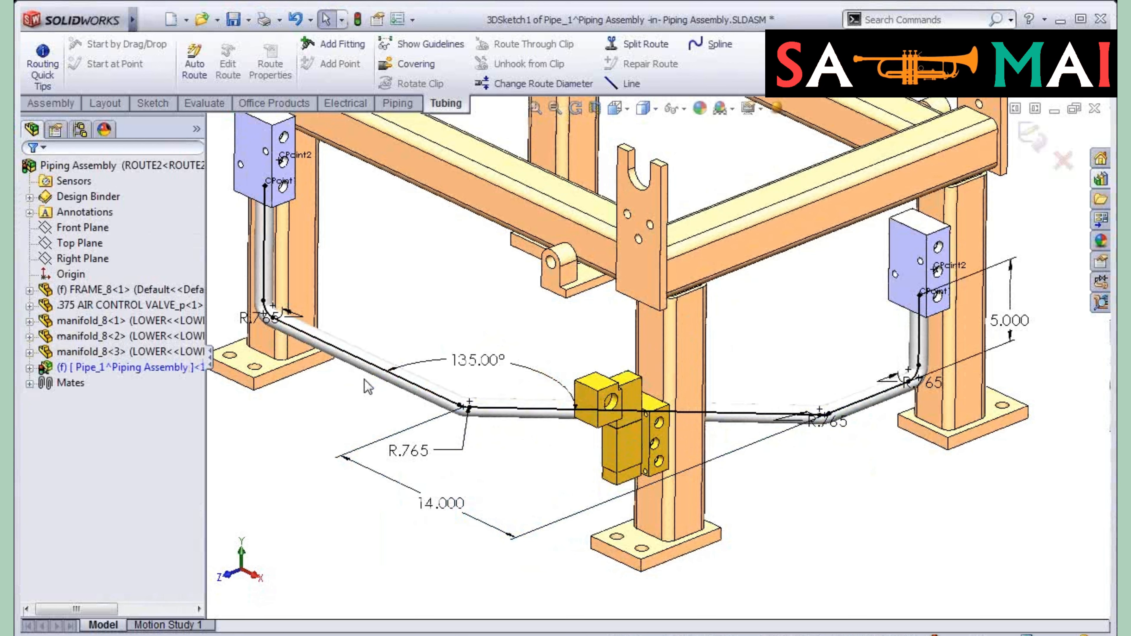
# Step: Finish the route sketch and assign threaded elbow--45deg.sldprt, CLASS 2000 THREADED ELBOW, .750 IN, to the 45-degree bend near manifold_8<1>
pyautogui.keyDown('ctrl'); pyautogui.moveTo(783, 324); pyautogui.dragTo(730, 392, button='middle'); pyautogui.keyUp('ctrl')
pyautogui.scroll(2, 802, 379)
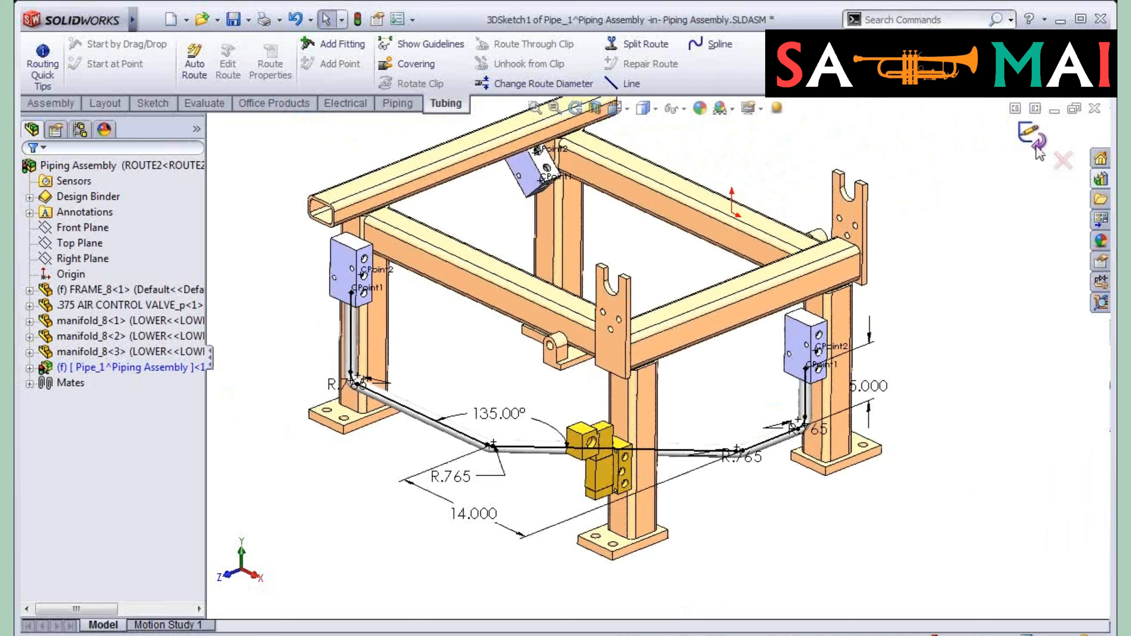
pyautogui.click(1035, 147)
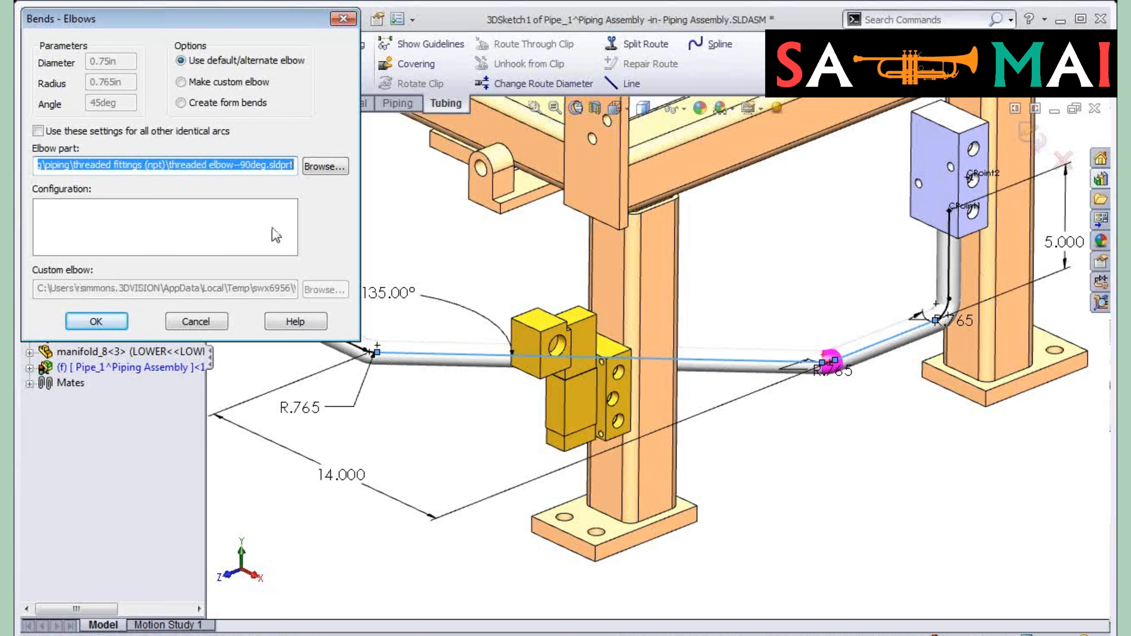
pyautogui.click(324, 166)
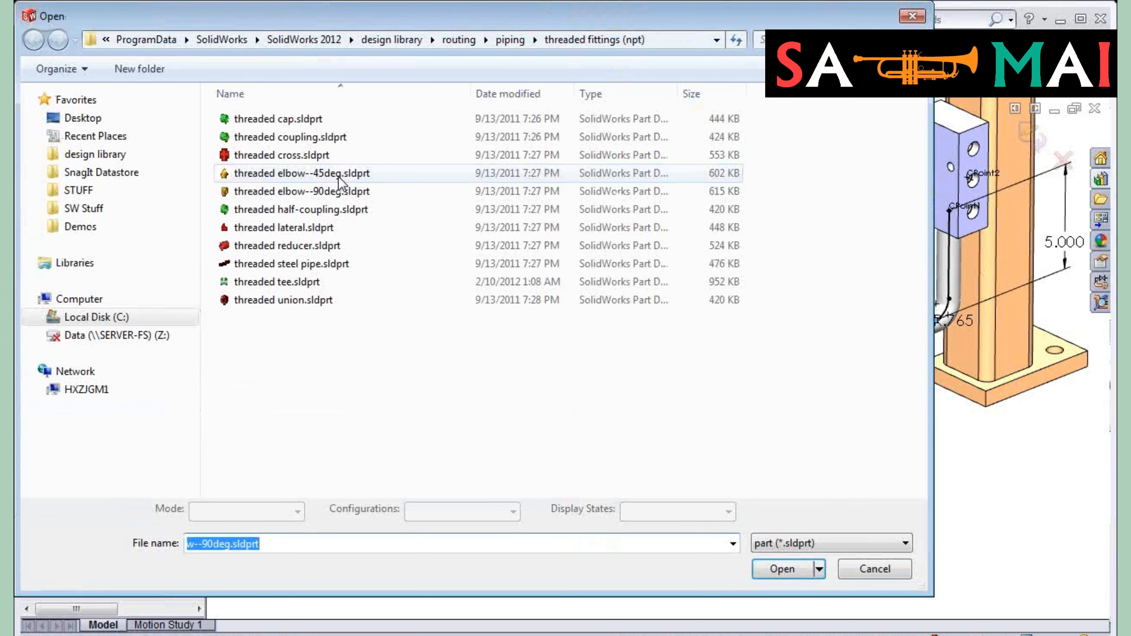
pyautogui.click(331, 175)
pyautogui.click(785, 572)
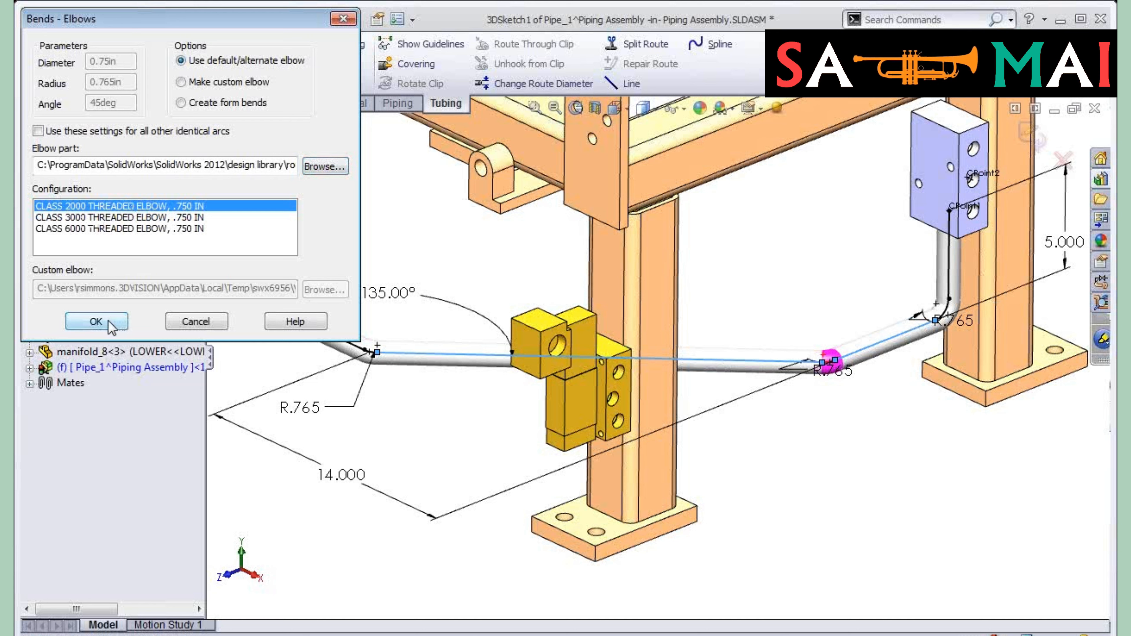
pyautogui.click(96, 320)
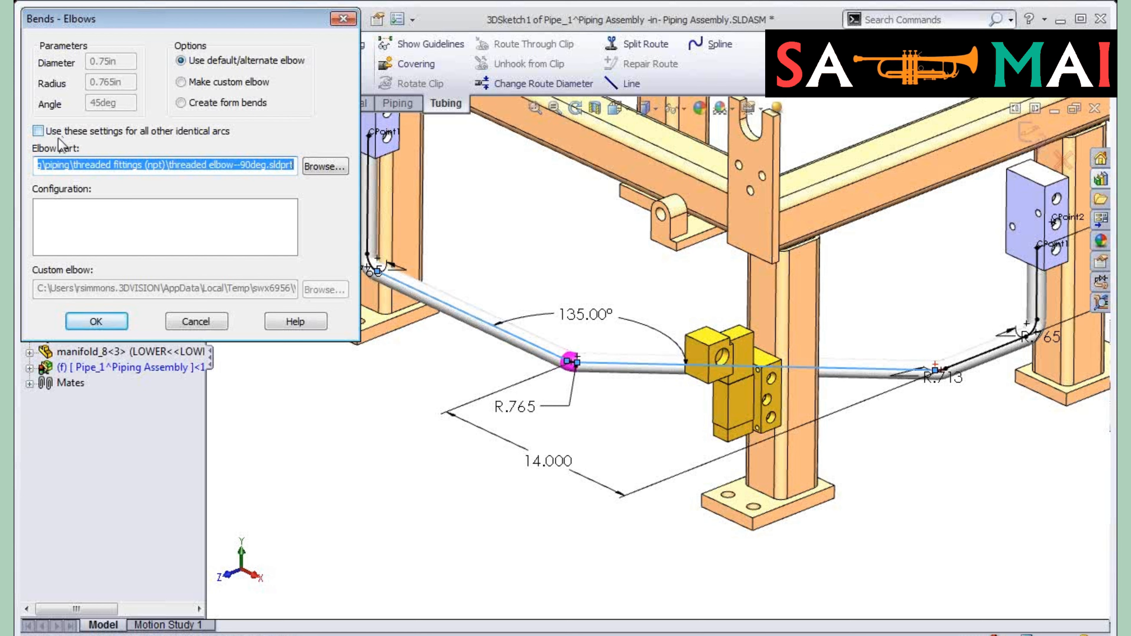
# Step: Assign threaded elbow--45deg.sldprt to the other 45-degree bend, on the manifold_8<2> side of the route
pyautogui.click(326, 167)
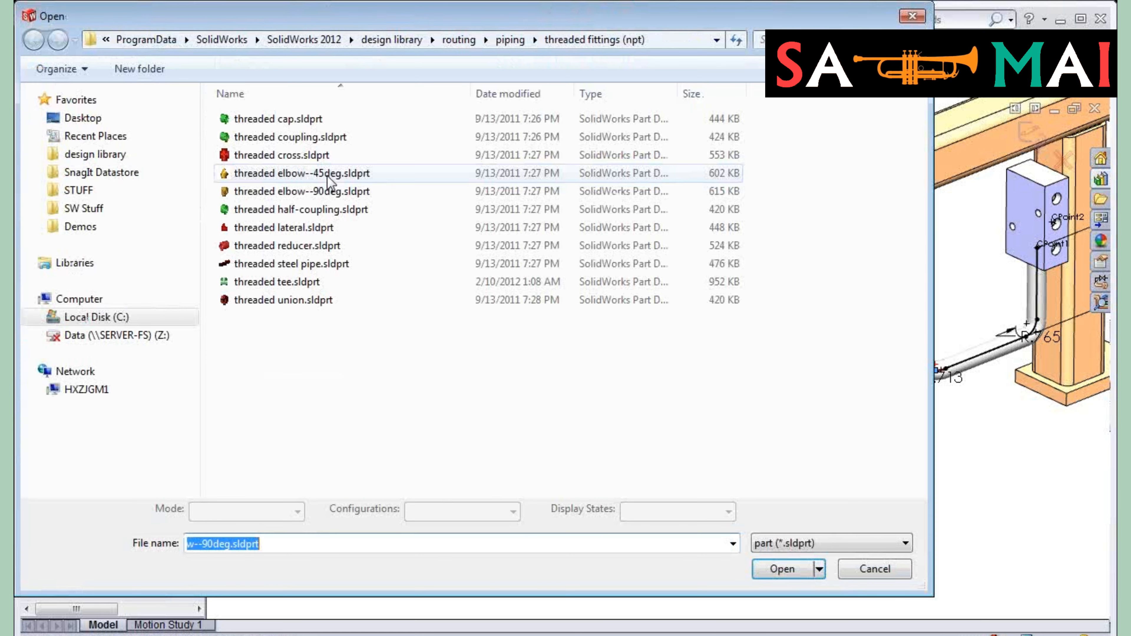
pyautogui.click(291, 174)
pyautogui.click(782, 570)
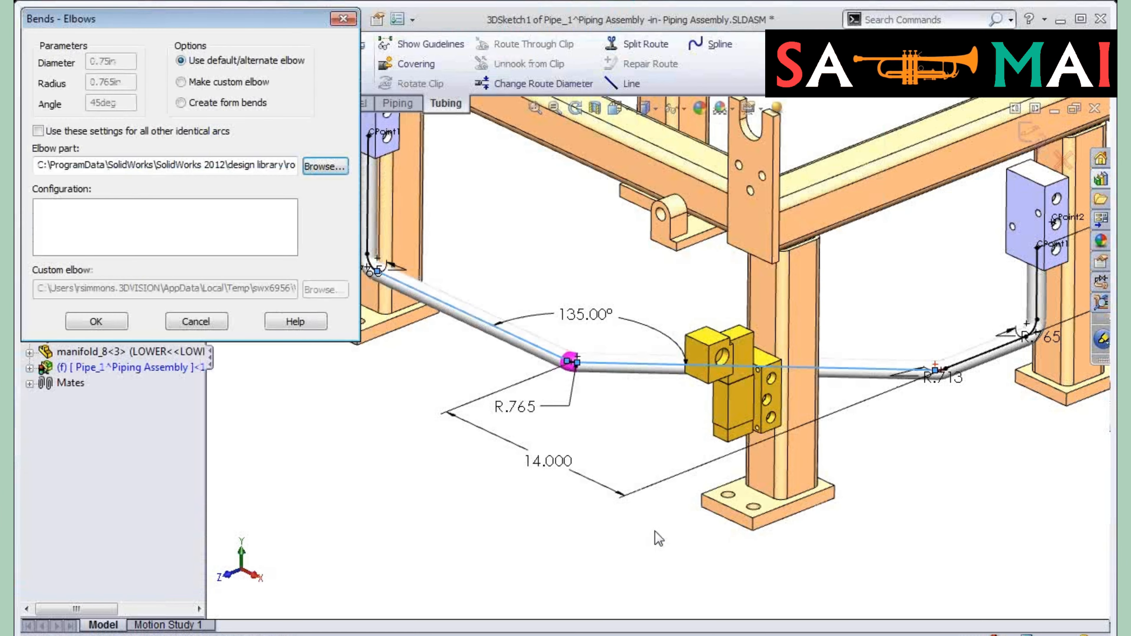
pyautogui.click(111, 318)
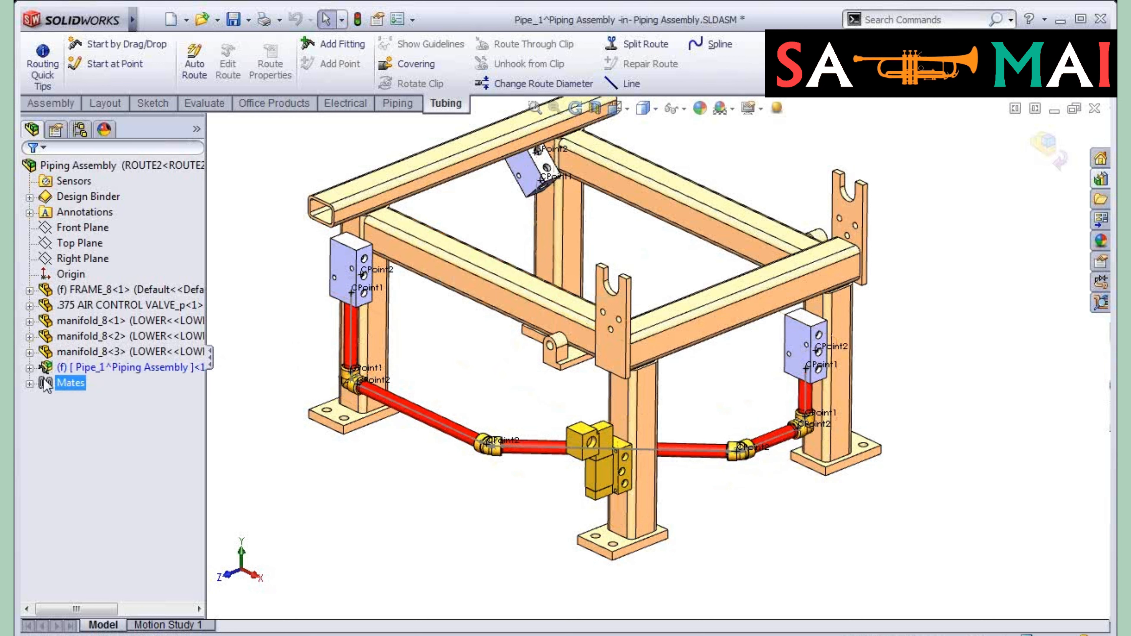
# Step: Expand the pipe subassembly's Components and Route Parts folders and widen the feature tree to show the full entries
pyautogui.click(30, 367)
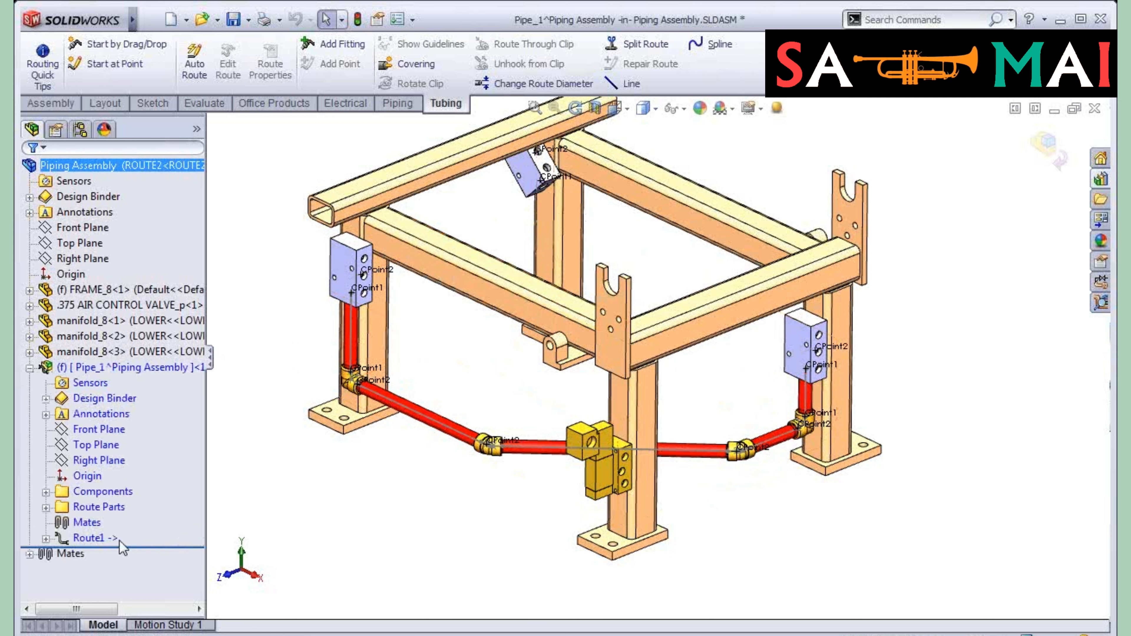
pyautogui.click(115, 506)
pyautogui.click(46, 492)
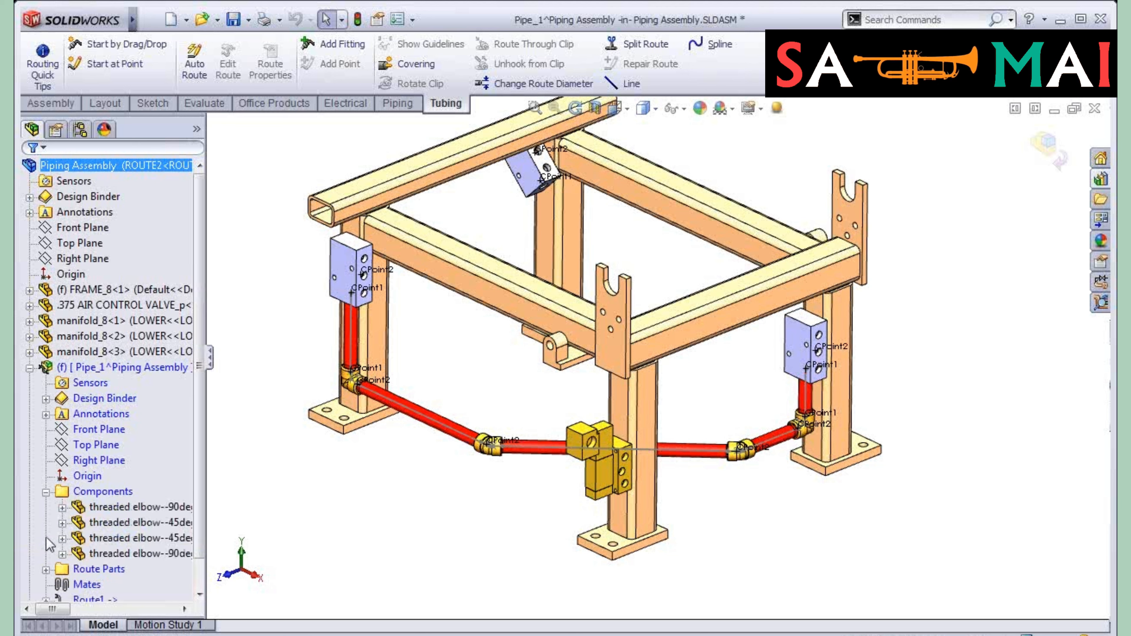
pyautogui.click(46, 570)
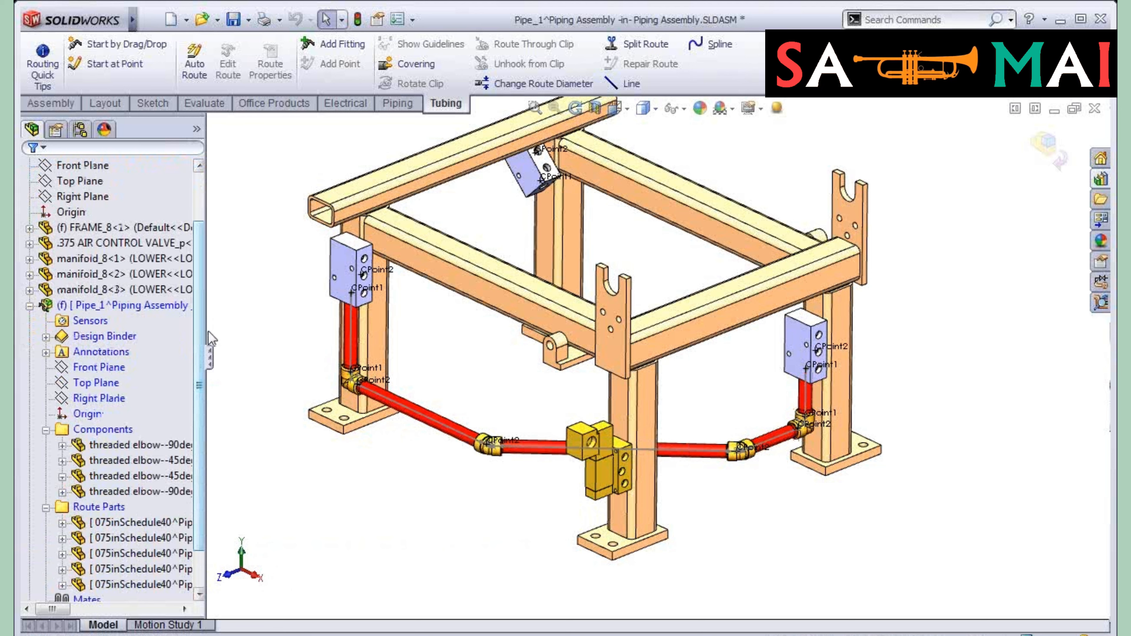
pyautogui.moveTo(208, 337); pyautogui.dragTo(595, 329)
pyautogui.press('f')
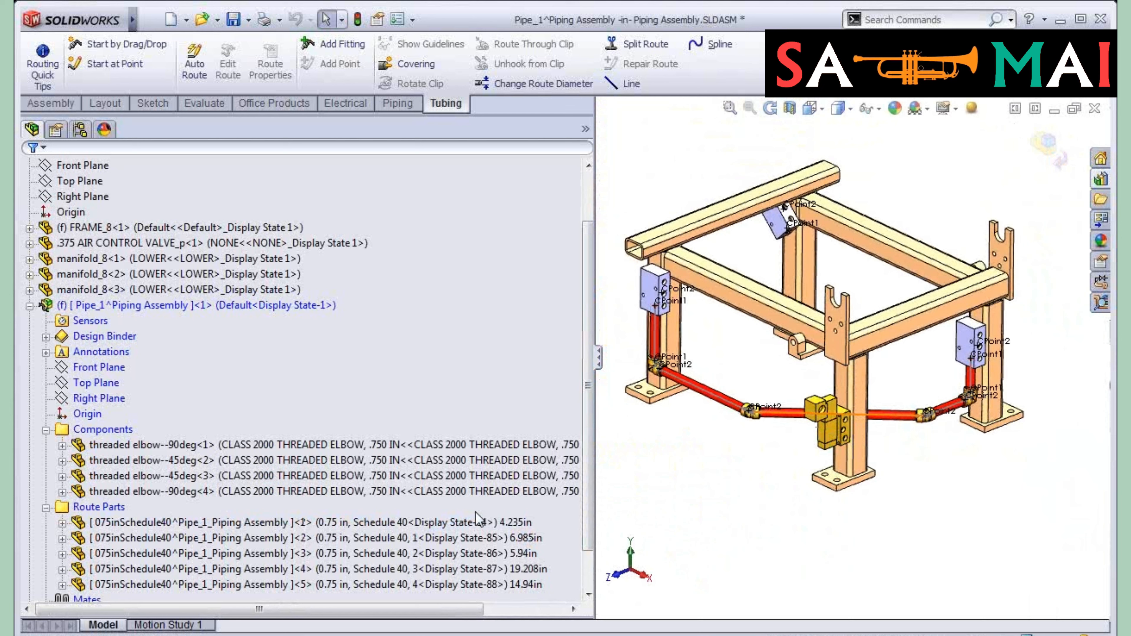
# Step: Highlight each 90-degree and 45-degree threaded elbow of the route to locate it in the model
pyautogui.click(316, 446)
pyautogui.click(316, 461)
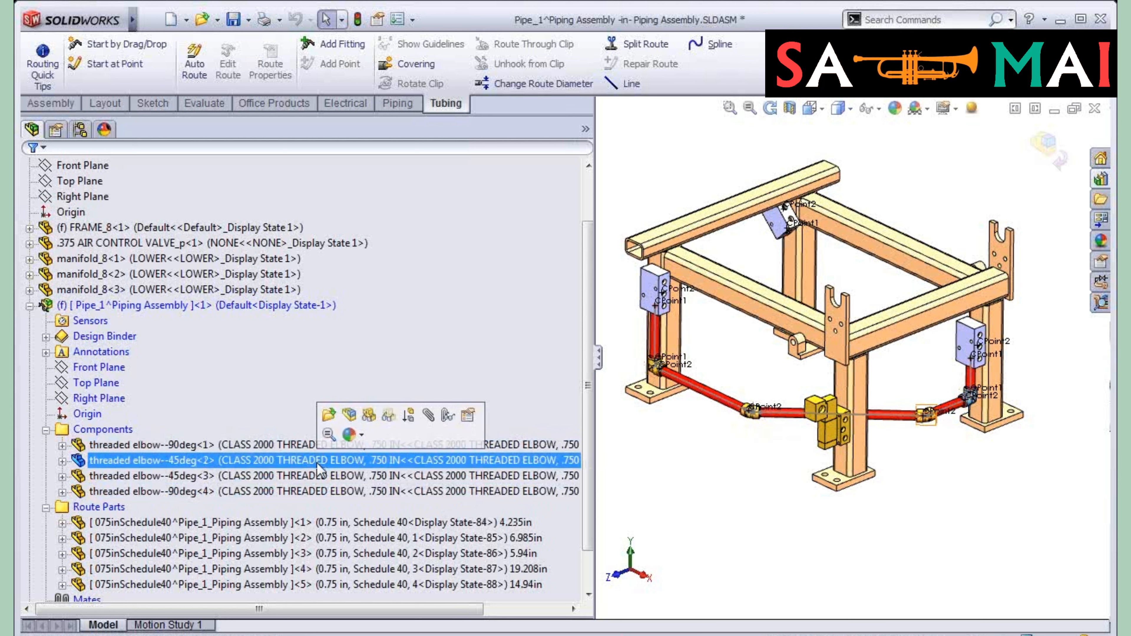
pyautogui.keyDown('ctrl'); pyautogui.click(316, 478); pyautogui.keyUp('ctrl')
pyautogui.click(313, 494)
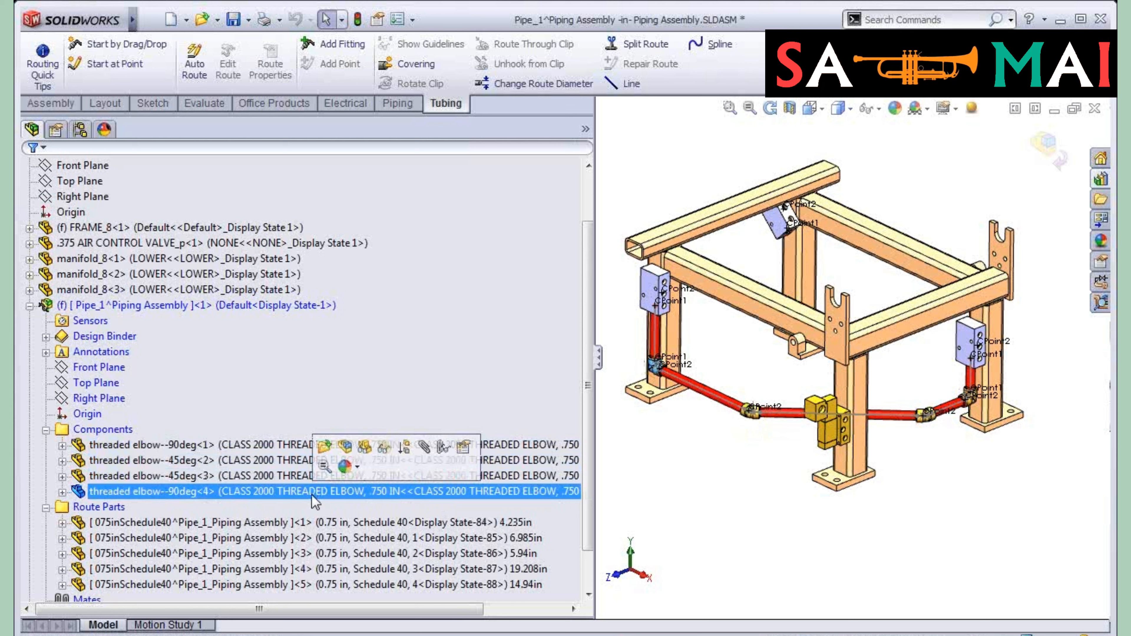
# Step: Highlight each Schedule 40 pipe part to check its place and cut length, and narrow the feature tree again
pyautogui.click(310, 522)
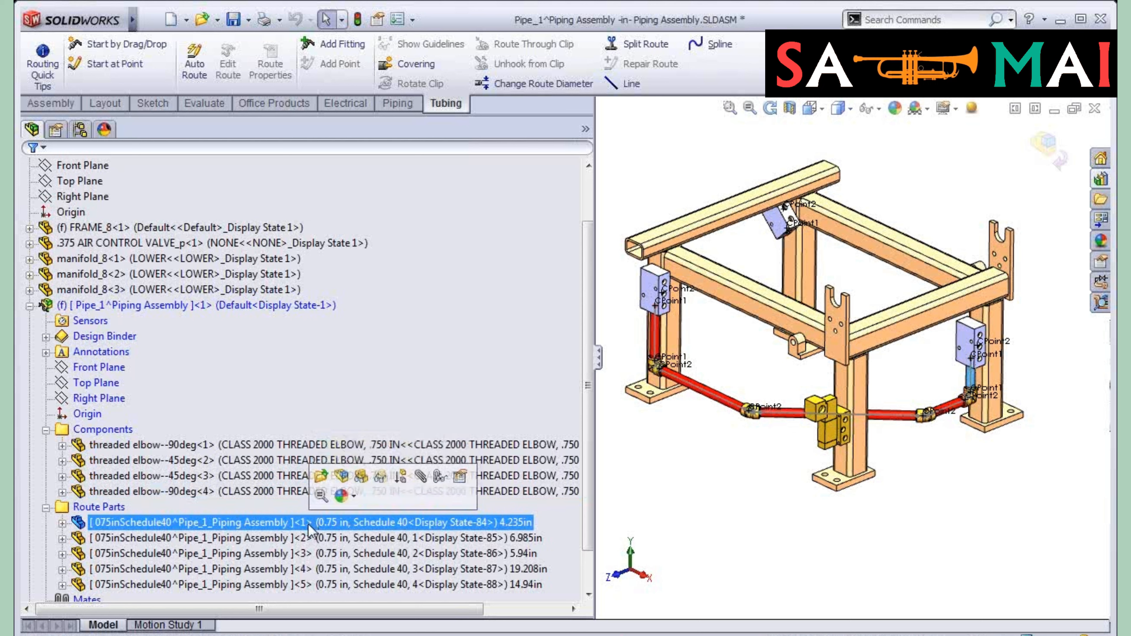
pyautogui.click(313, 539)
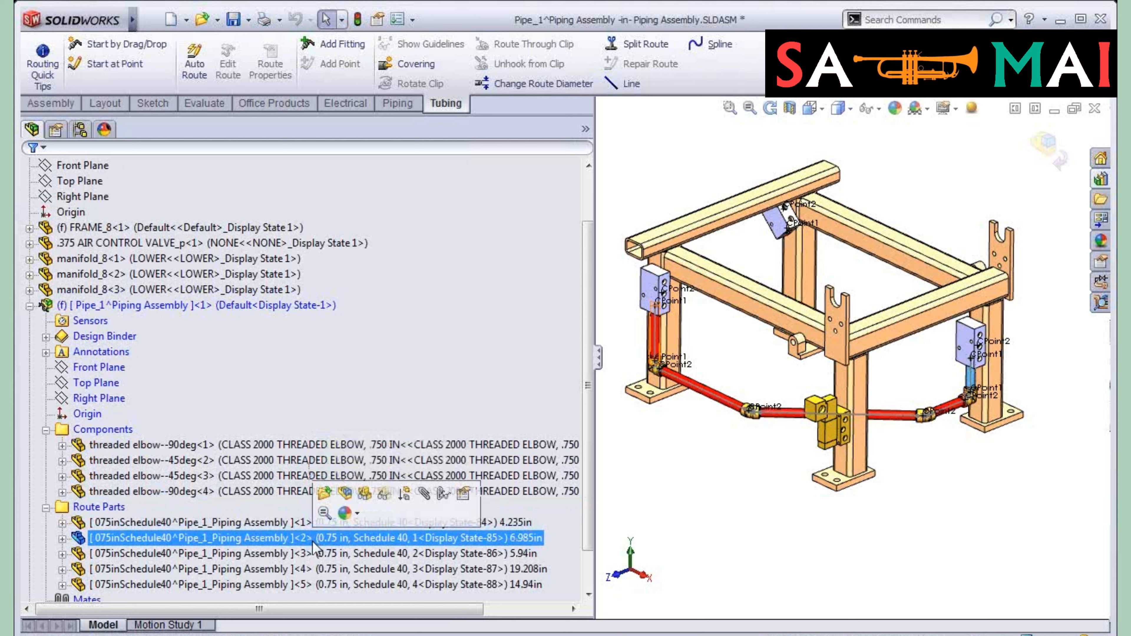
pyautogui.click(298, 553)
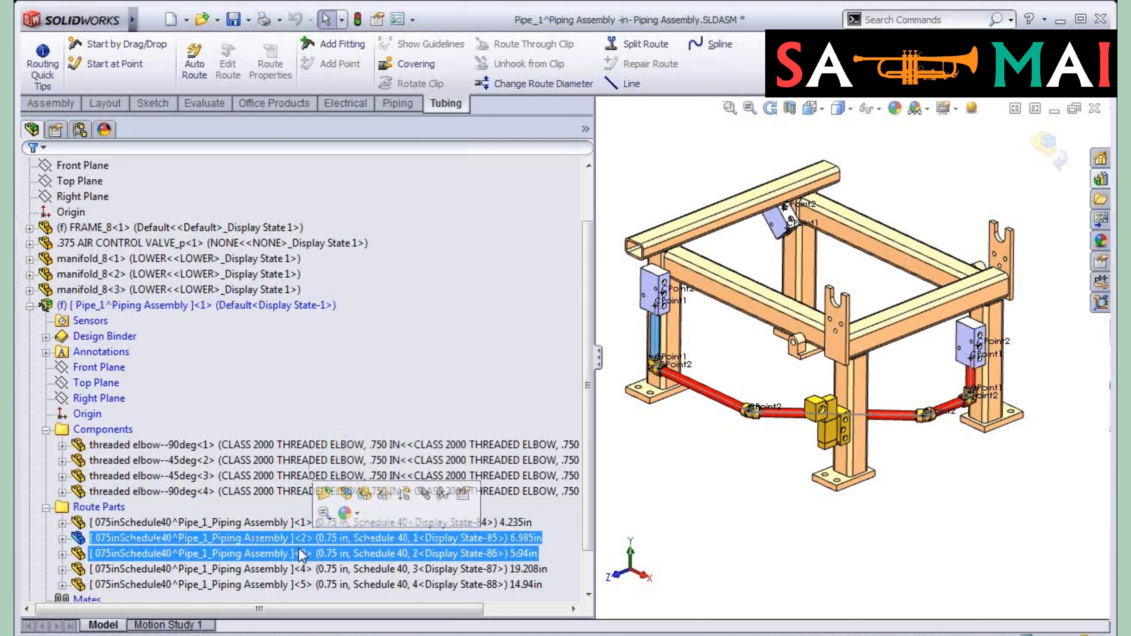
pyautogui.click(295, 573)
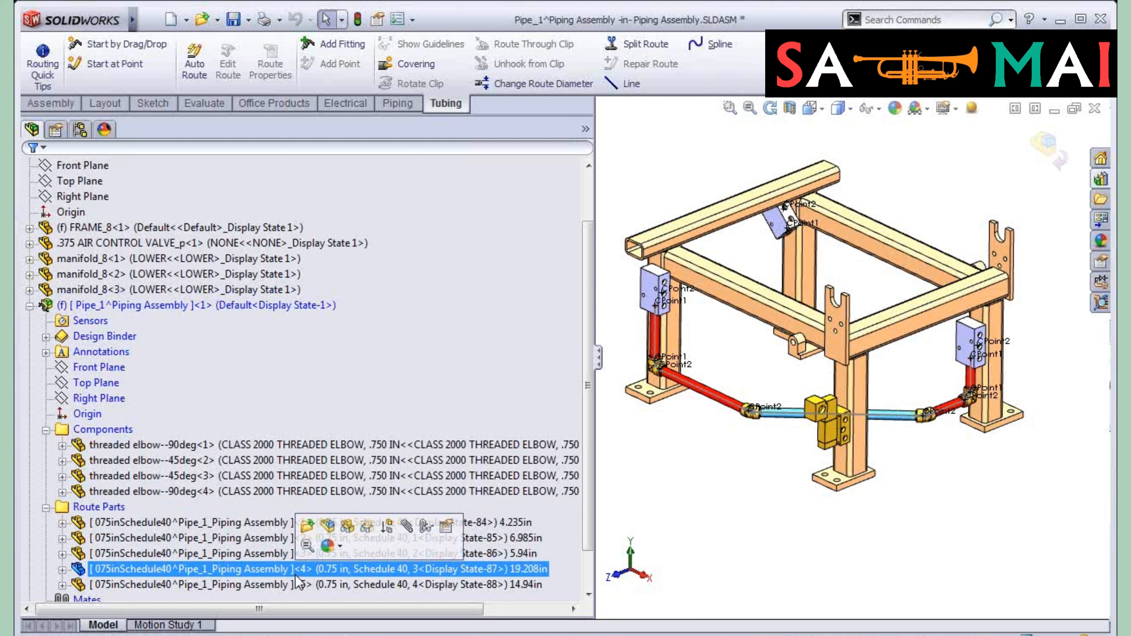
pyautogui.click(295, 585)
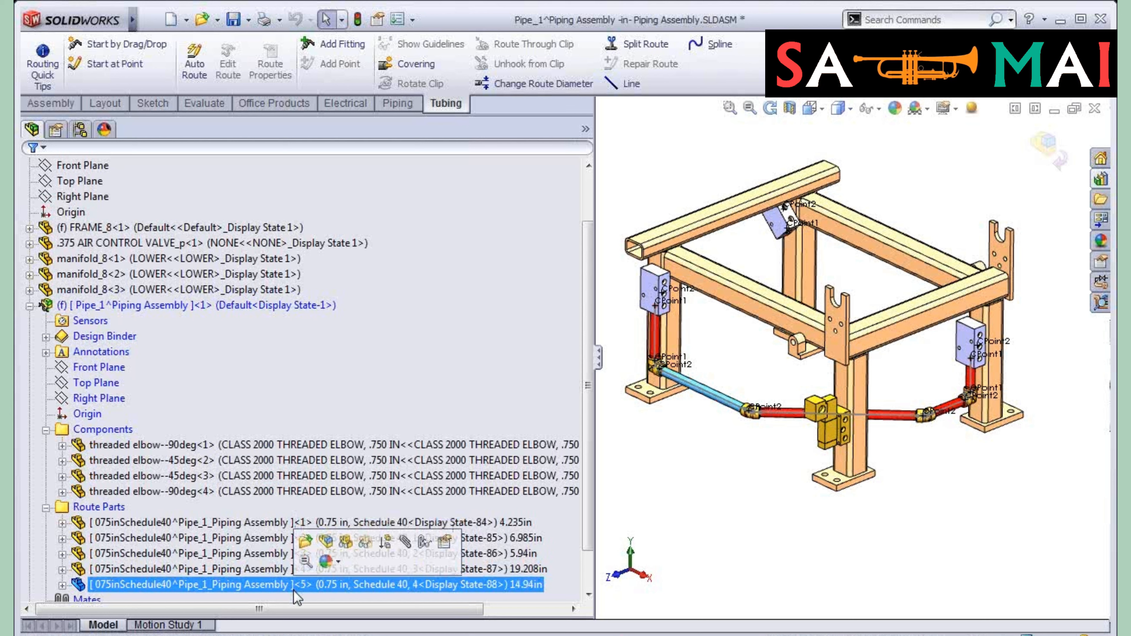
pyautogui.keyDown('ctrl'); pyautogui.click(536, 539); pyautogui.keyUp('ctrl')
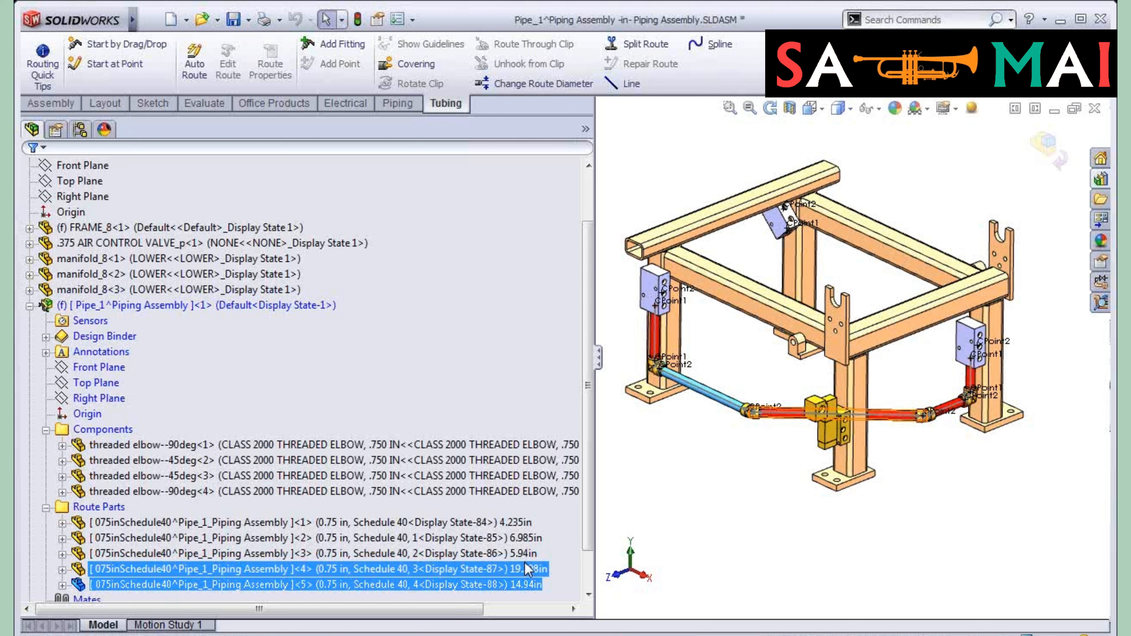
pyautogui.keyDown('ctrl'); pyautogui.click(525, 562); pyautogui.keyUp('ctrl')
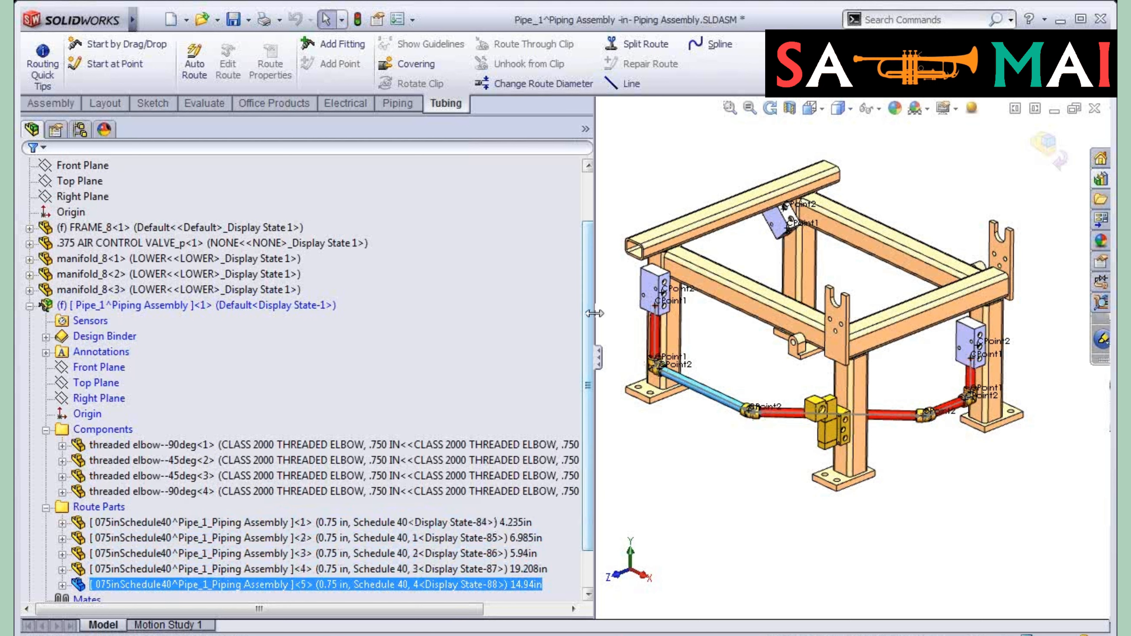
pyautogui.moveTo(595, 313); pyautogui.dragTo(183, 321)
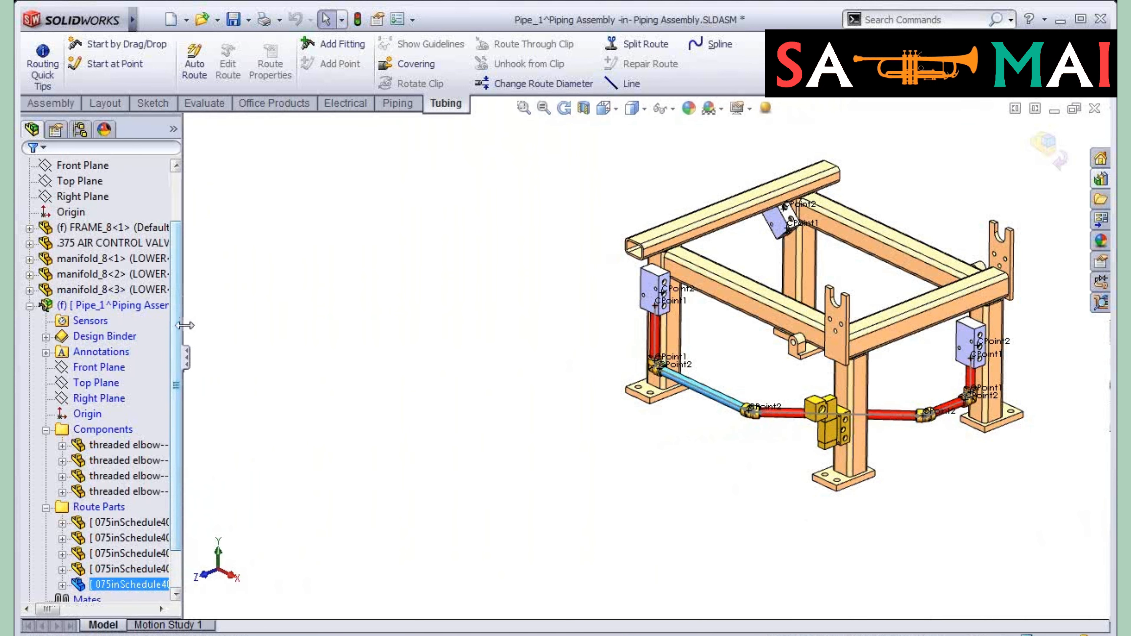
pyautogui.click(263, 463)
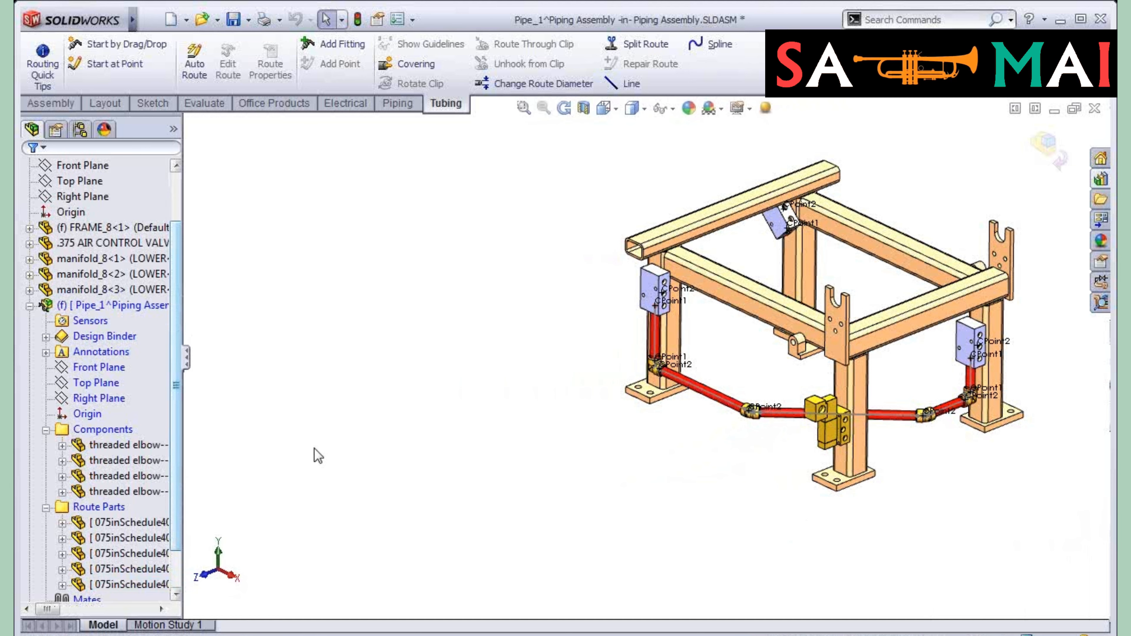
# Step: Create a section view parallel to the pipe subassembly's Front Plane, with the plane moved to the pipe below manifold_8<2>
pyautogui.press('f')
pyautogui.scroll(-5, 702, 381)
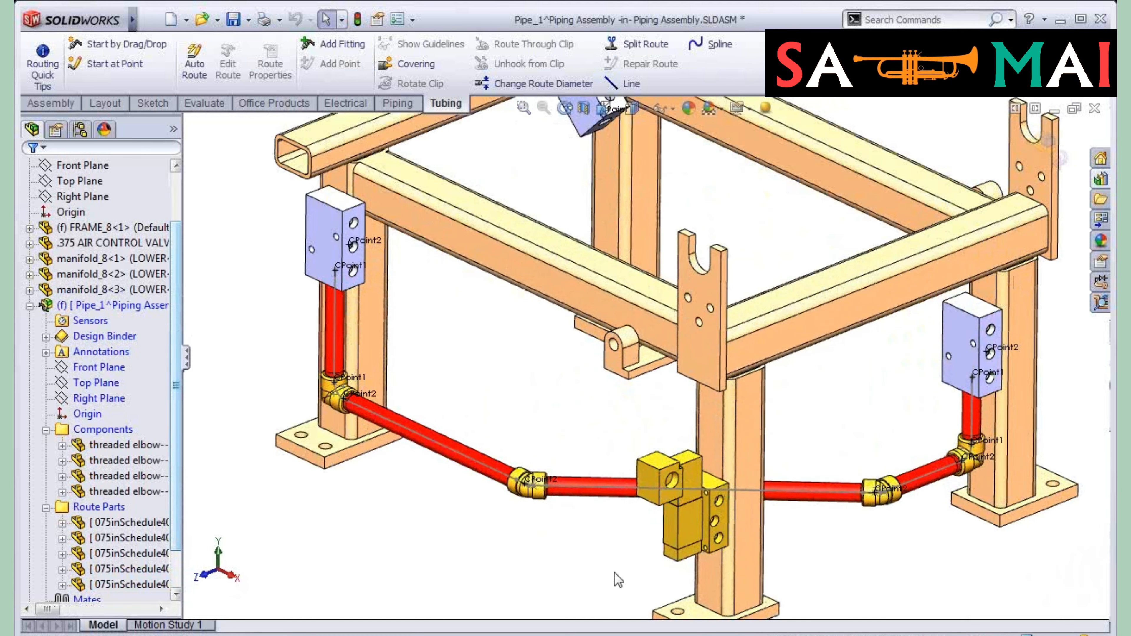
pyautogui.click(583, 108)
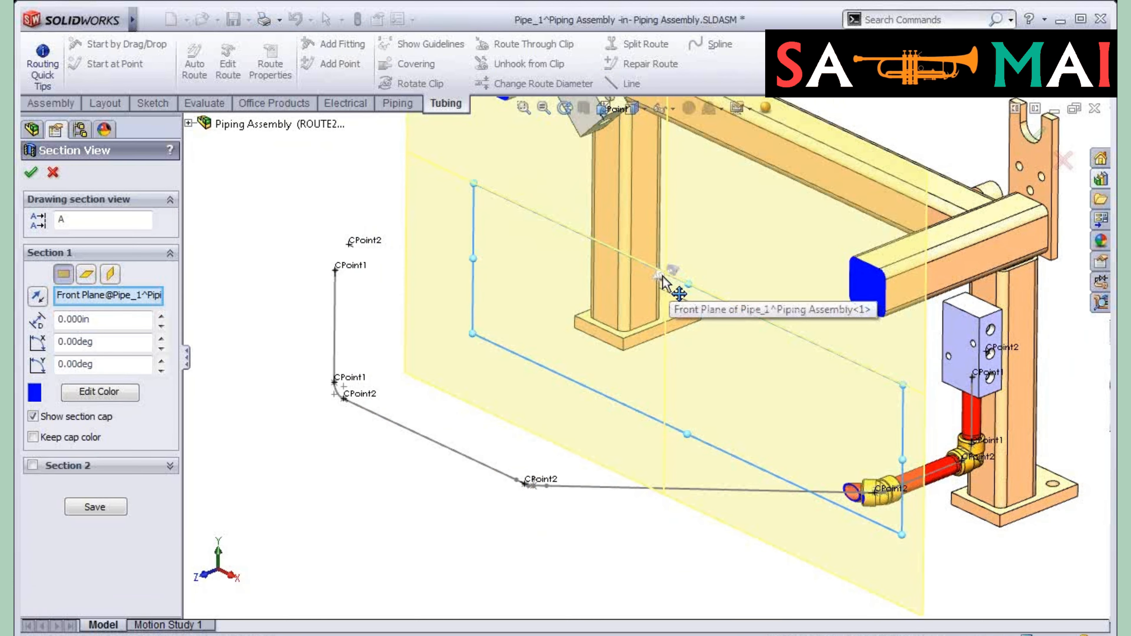
pyautogui.moveTo(663, 280); pyautogui.dragTo(494, 340)
pyautogui.click(31, 172)
# Step: Examine how the sectioned pipe fits into the 90-degree elbow and manifold_8<2>, and turn the section view off
pyautogui.moveTo(260, 475); pyautogui.dragTo(332, 421, button='middle')
pyautogui.scroll(-8, 356, 404)
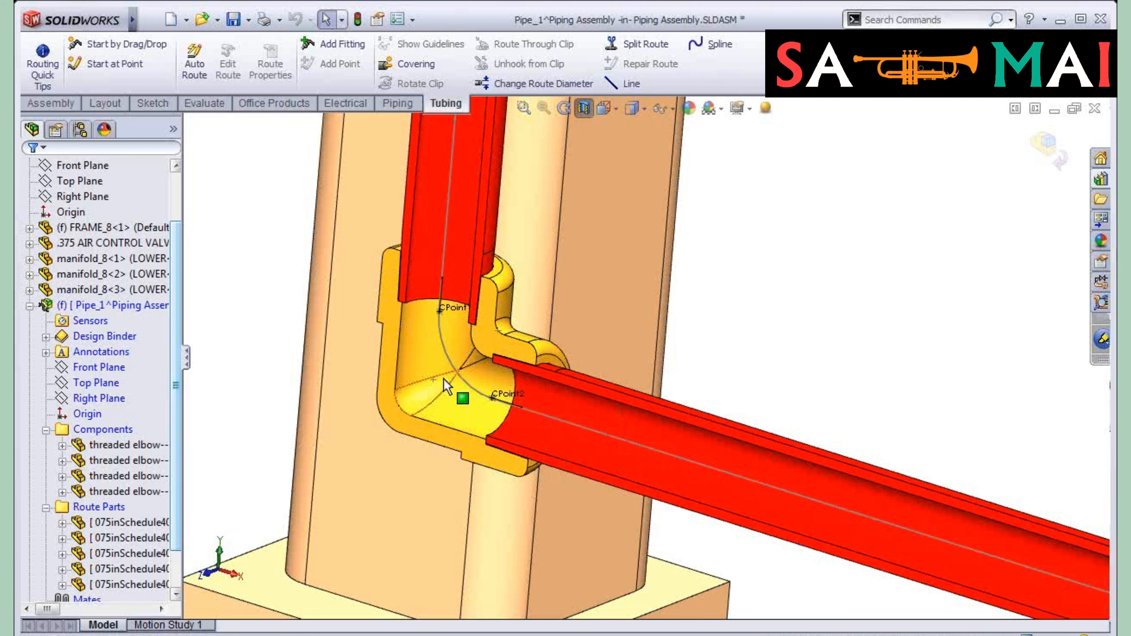
pyautogui.moveTo(447, 386)
pyautogui.mouseDown(button='middle')
pyautogui.moveTo(505, 283)
pyautogui.moveTo(472, 401)
pyautogui.moveTo(450, 369)
pyautogui.mouseUp(button='middle')
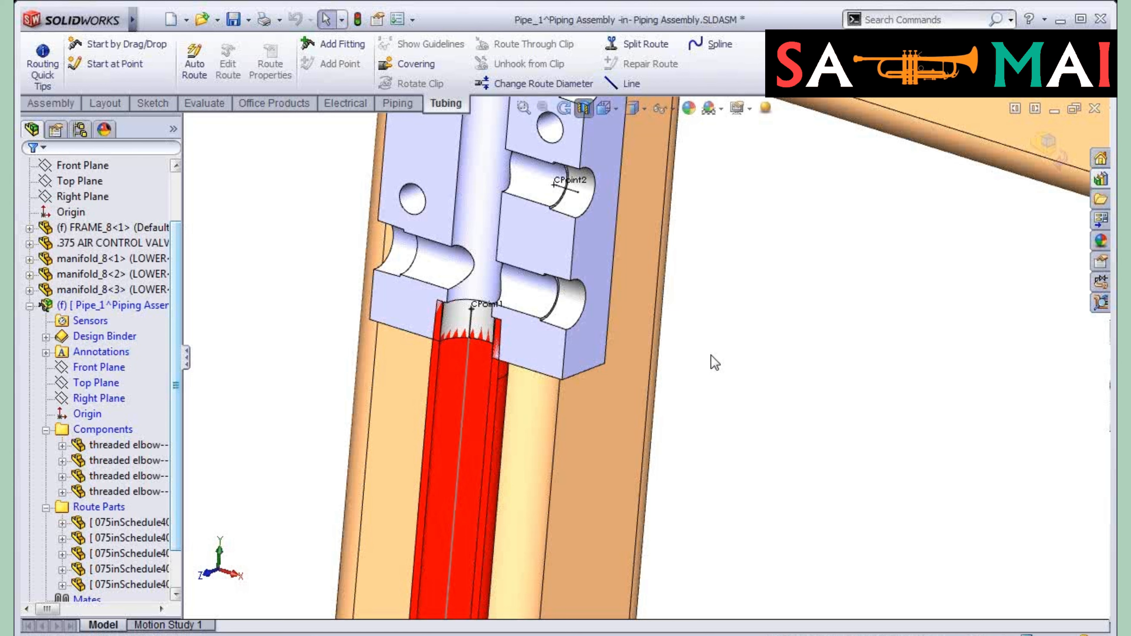
pyautogui.click(583, 109)
pyautogui.press('f')
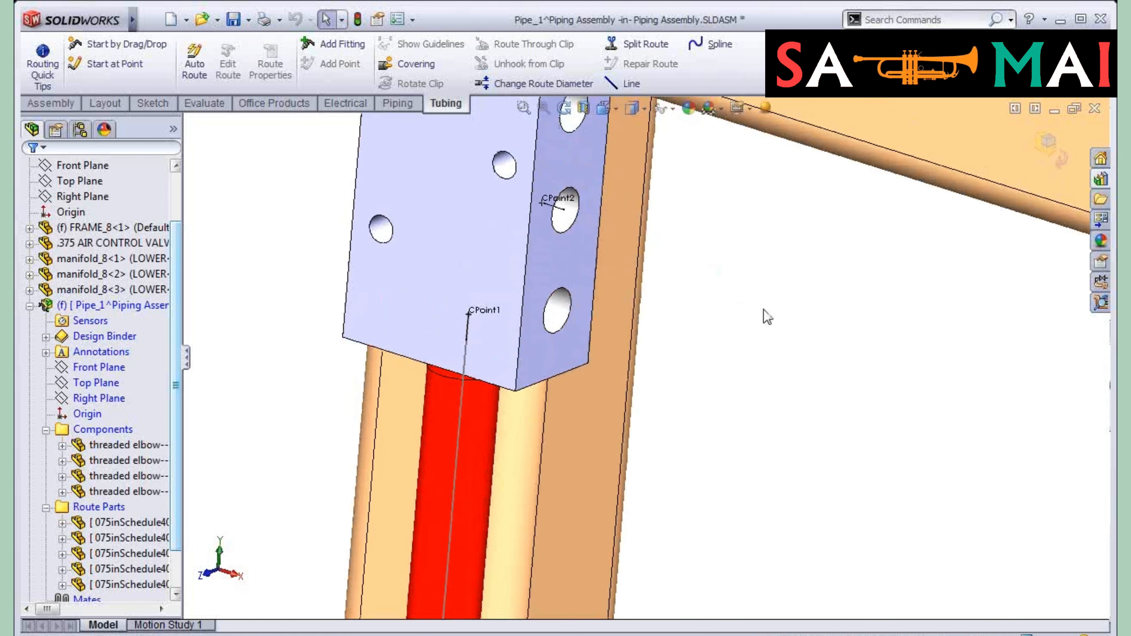
pyautogui.moveTo(580, 395); pyautogui.dragTo(829, 423, button='middle')
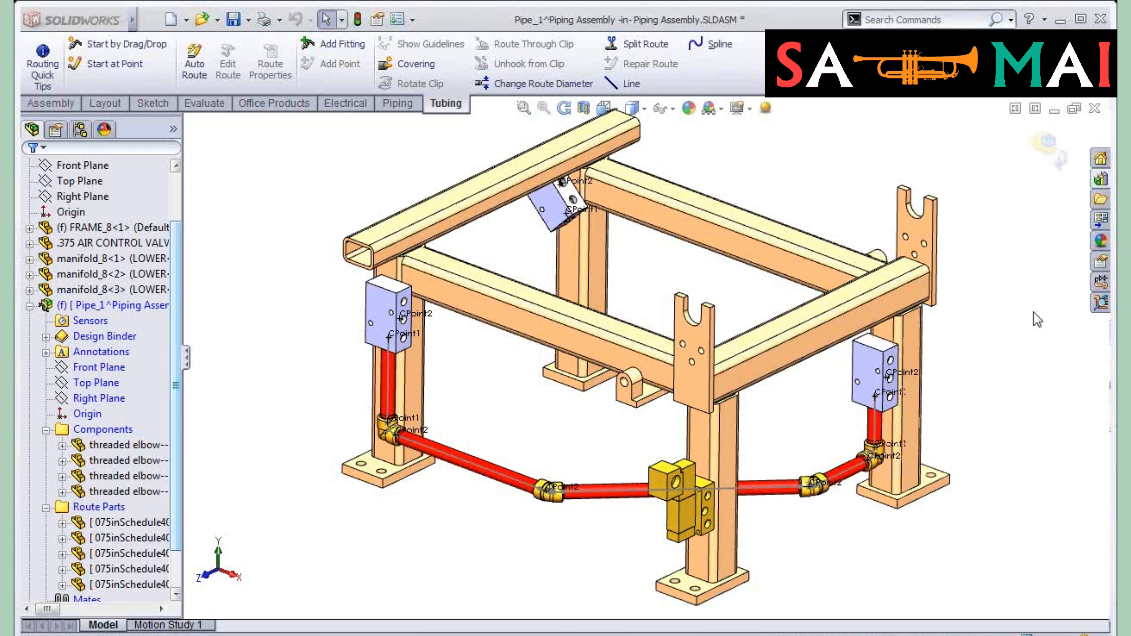
# Step: Browse the Design Library's routing folder and expand its piping components
pyautogui.click(1100, 182)
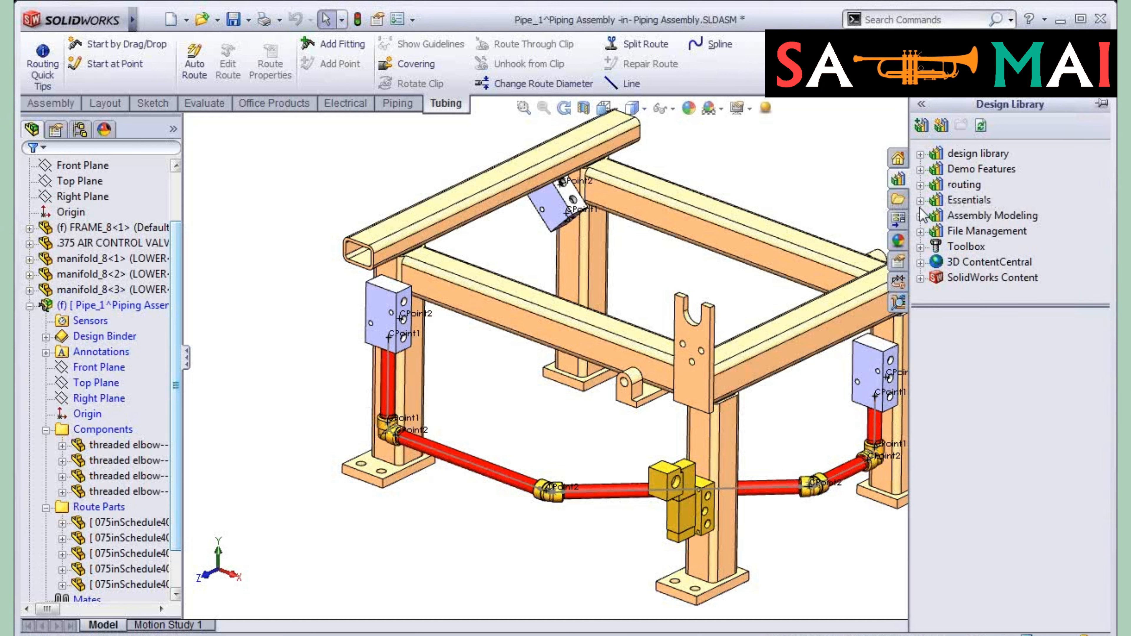
pyautogui.click(921, 154)
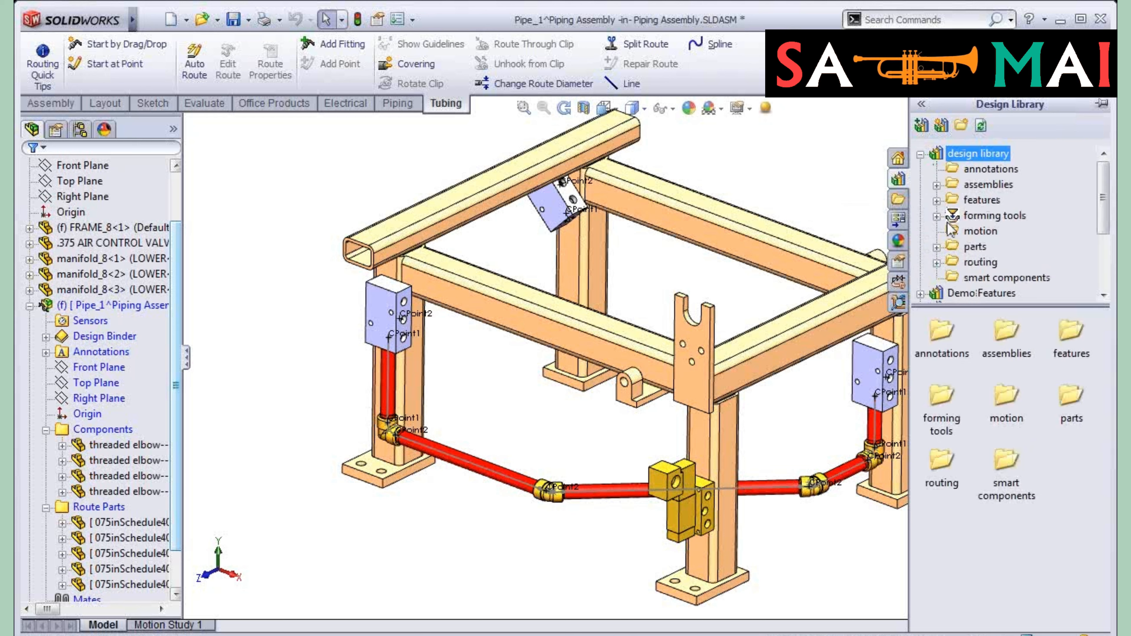
pyautogui.click(937, 262)
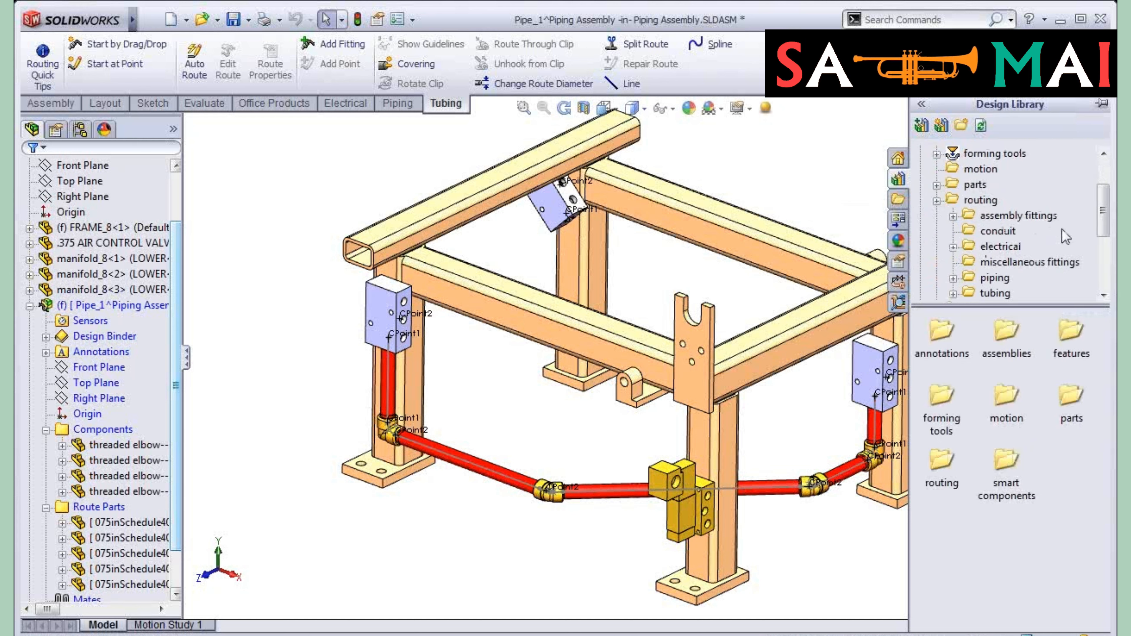
pyautogui.scroll(-1, 1061, 229)
pyautogui.click(952, 232)
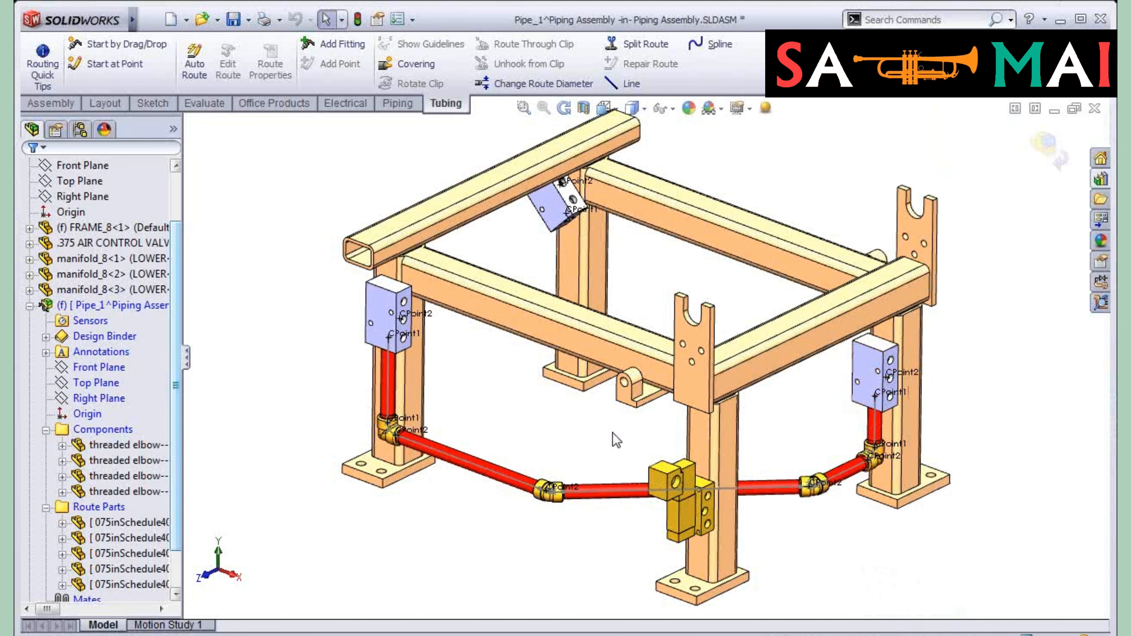
# Step: Open the pipe route for editing from the long pipe between its 90-degree and 45-degree elbows
pyautogui.keyDown('ctrl'); pyautogui.moveTo(593, 428); pyautogui.dragTo(551, 442, button='middle'); pyautogui.keyUp('ctrl')
pyautogui.scroll(-3, 462, 451)
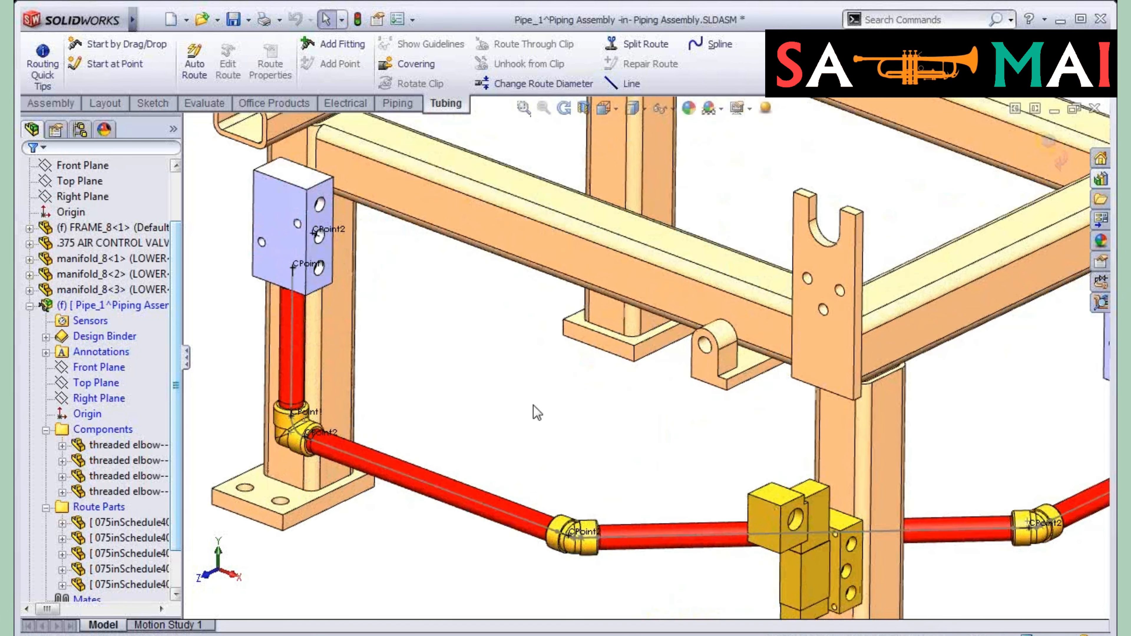
pyautogui.keyDown('ctrl'); pyautogui.moveTo(511, 409); pyautogui.dragTo(501, 414, button='middle'); pyautogui.keyUp('ctrl')
pyautogui.scroll(2, 374, 447)
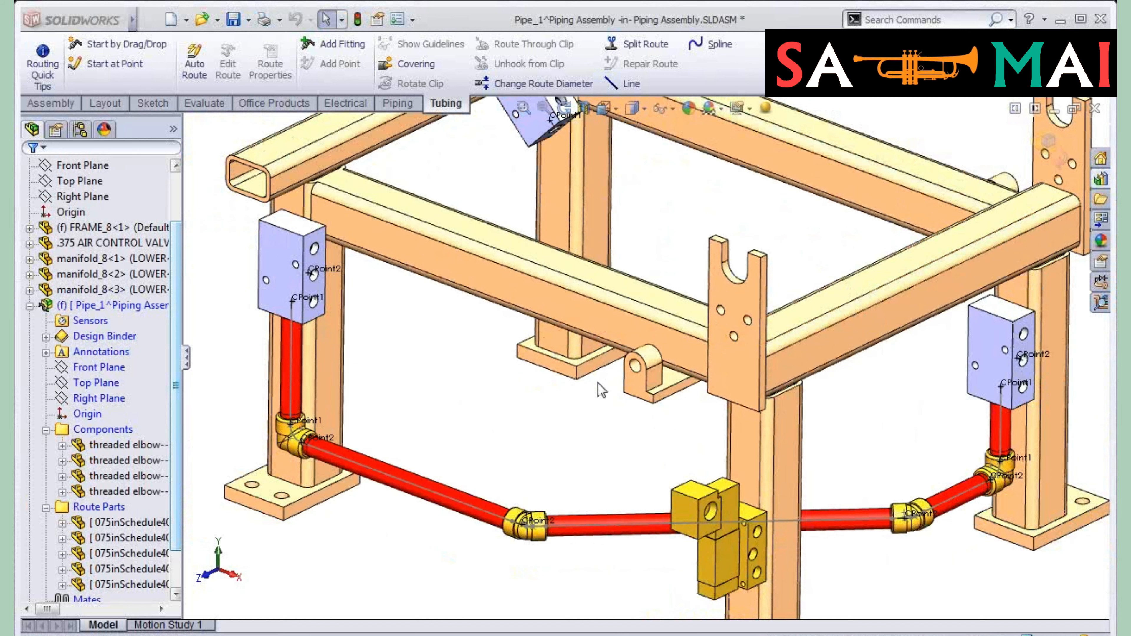
pyautogui.keyDown('ctrl'); pyautogui.moveTo(571, 394); pyautogui.dragTo(536, 462, button='middle'); pyautogui.keyUp('ctrl')
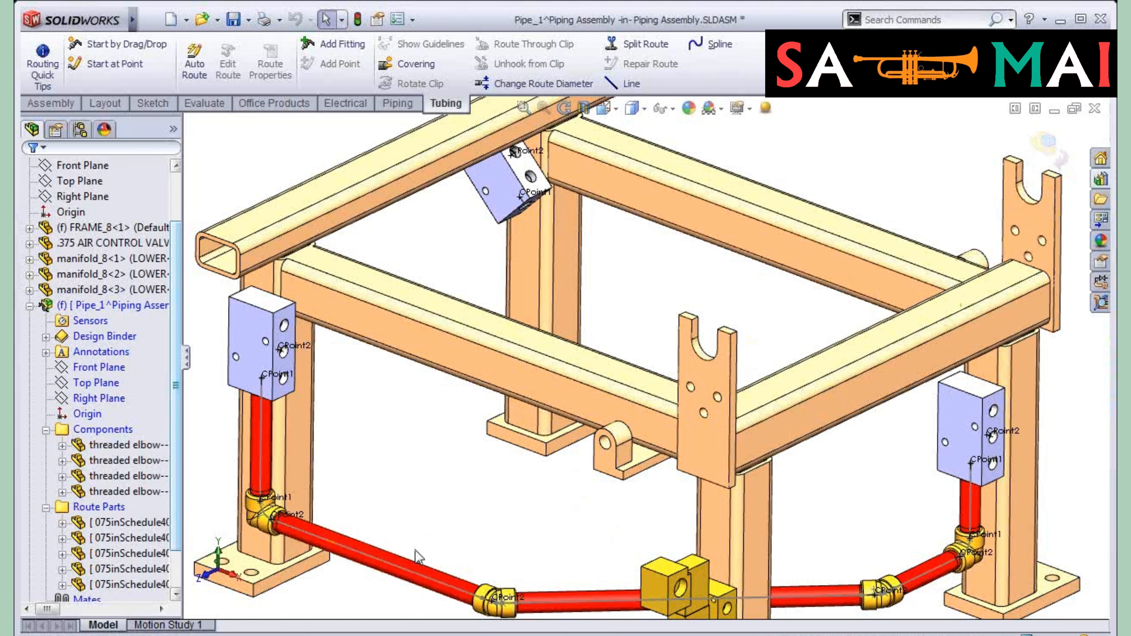
pyautogui.press('f')
pyautogui.rightClick(437, 535)
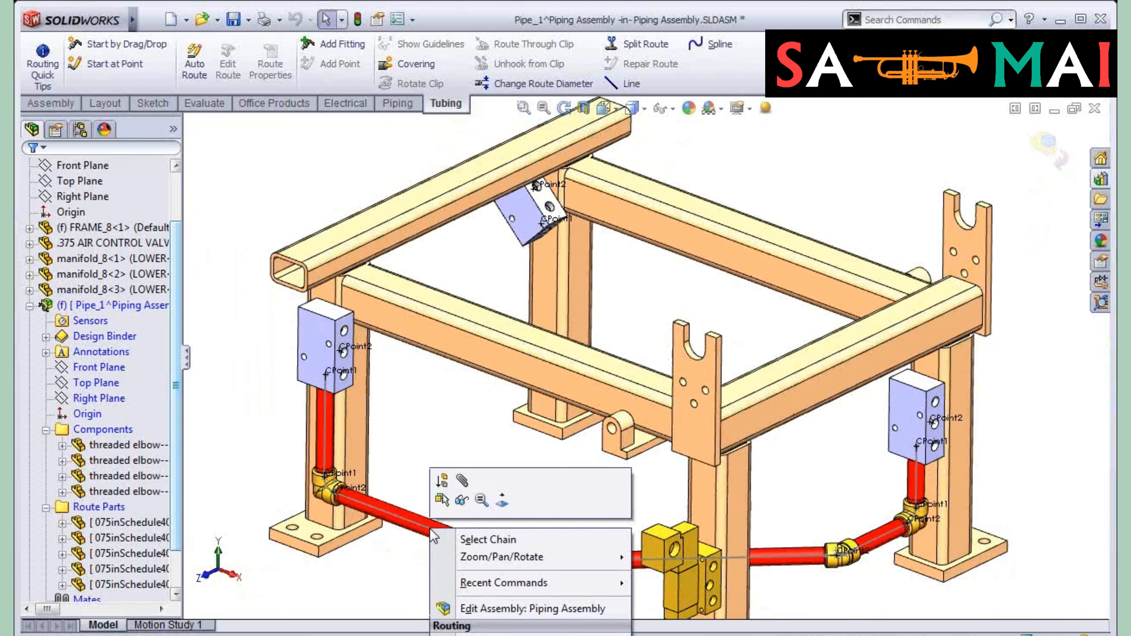
pyautogui.click(433, 446)
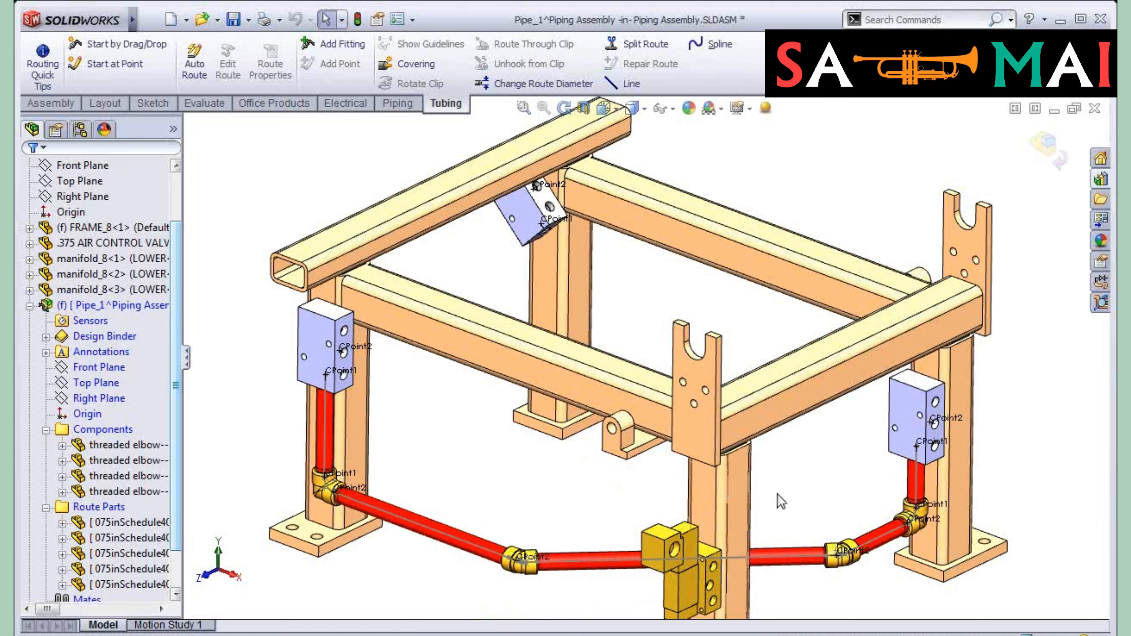
pyautogui.rightClick(456, 534)
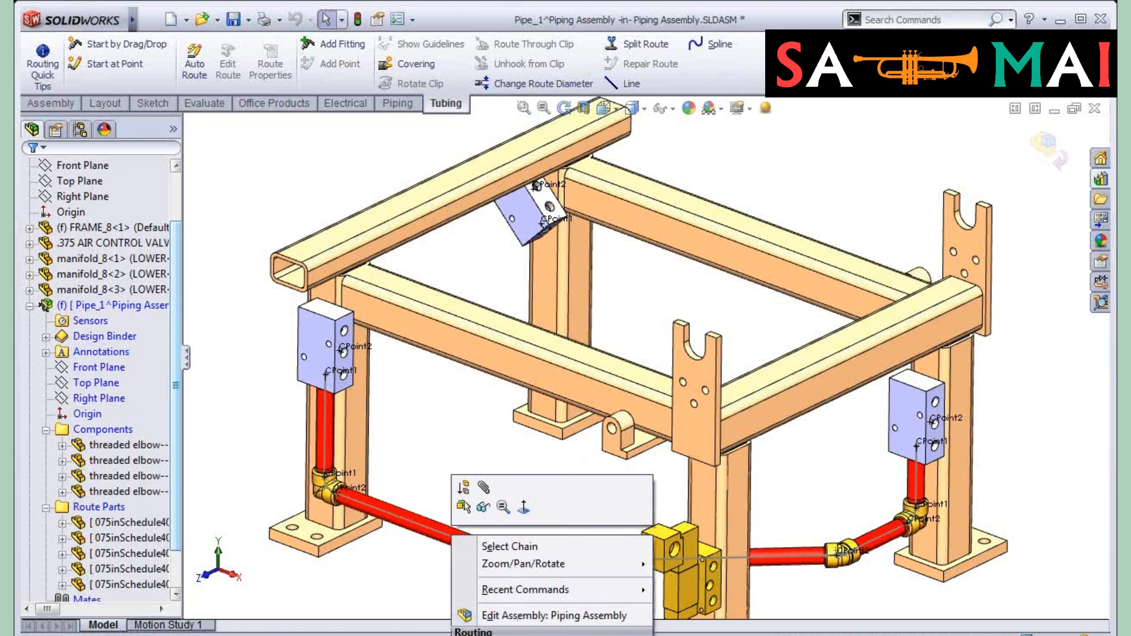
pyautogui.click(516, 635)
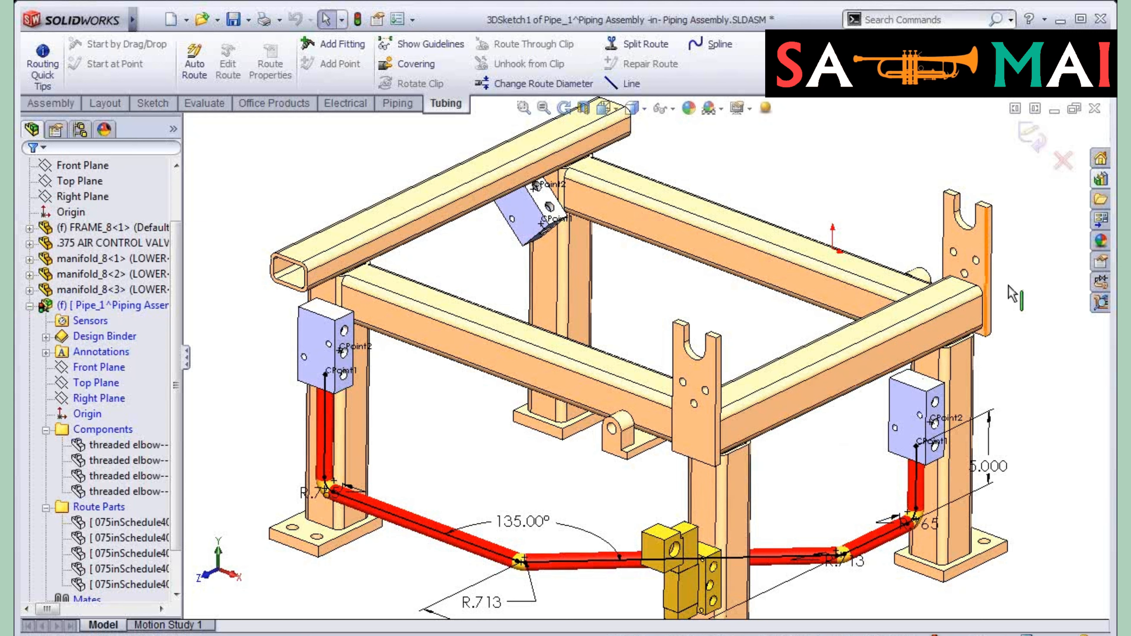
# Step: Bring a threaded tee from the threaded fittings (npt) library onto the middle of the long pipe between the 90-degree and 45-degree elbows
pyautogui.click(1101, 180)
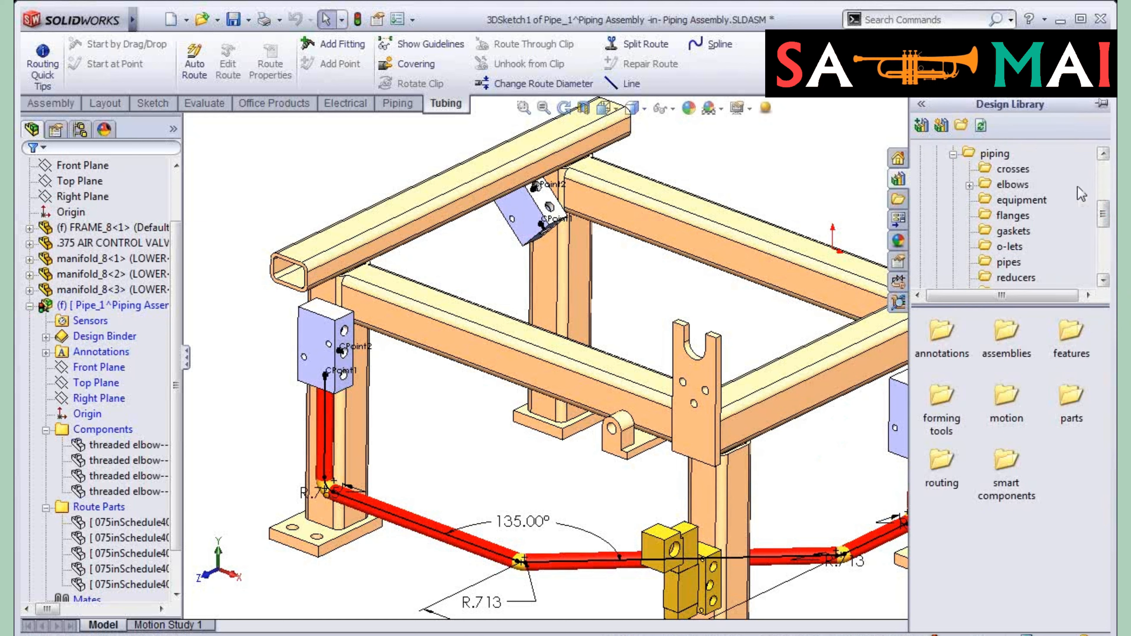
pyautogui.moveTo(1107, 209); pyautogui.dragTo(1108, 232)
pyautogui.click(1054, 234)
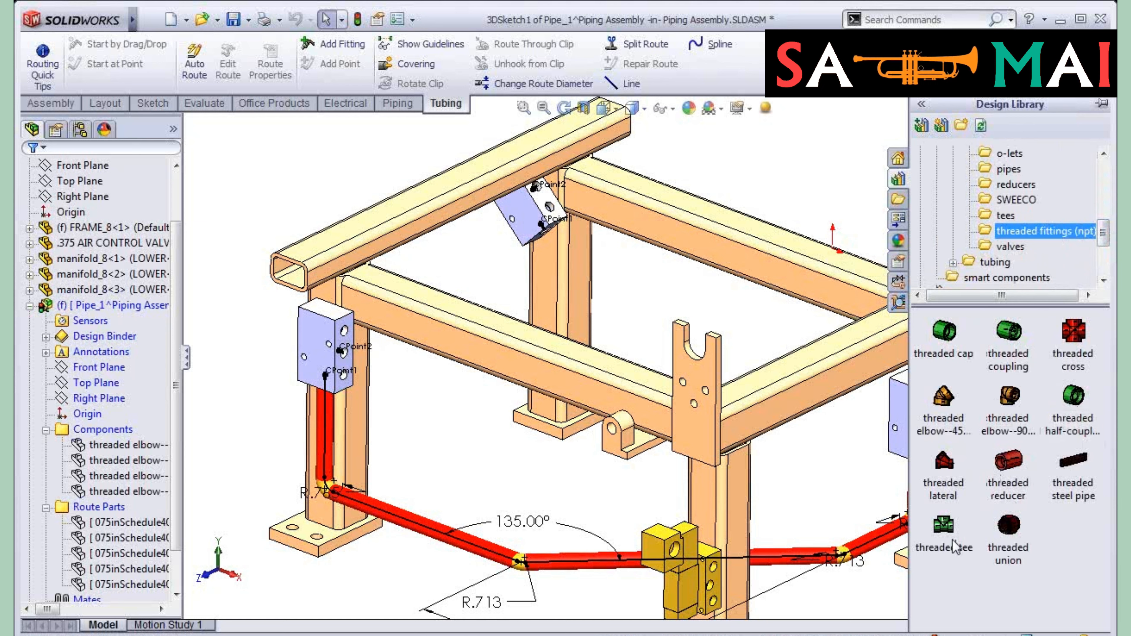
pyautogui.moveTo(944, 529)
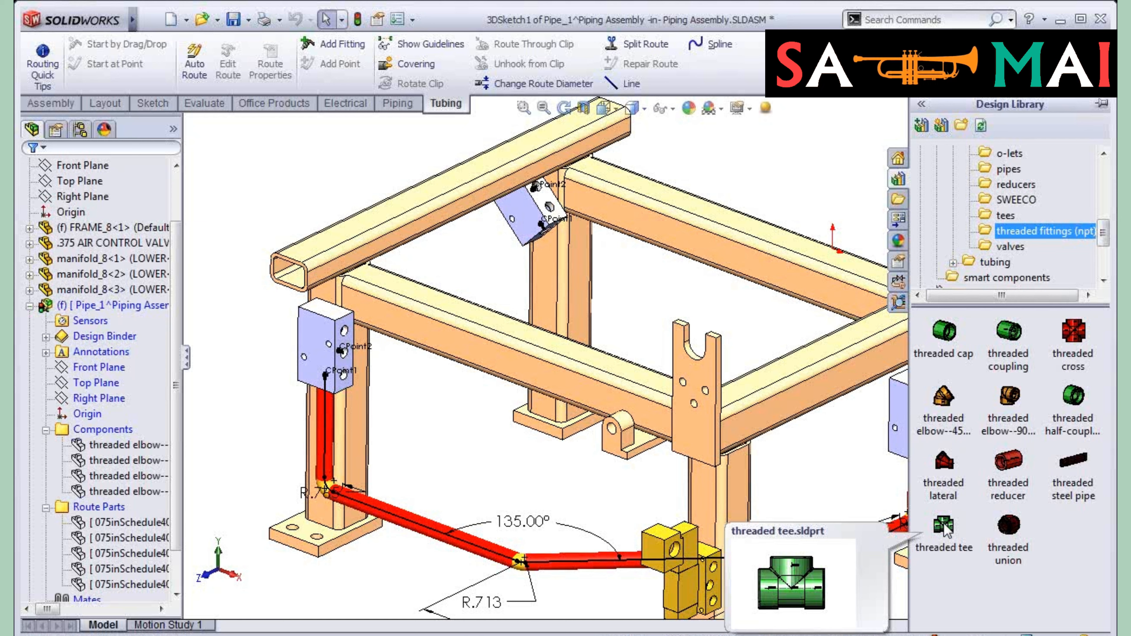
pyautogui.moveTo(944, 528); pyautogui.dragTo(471, 449)
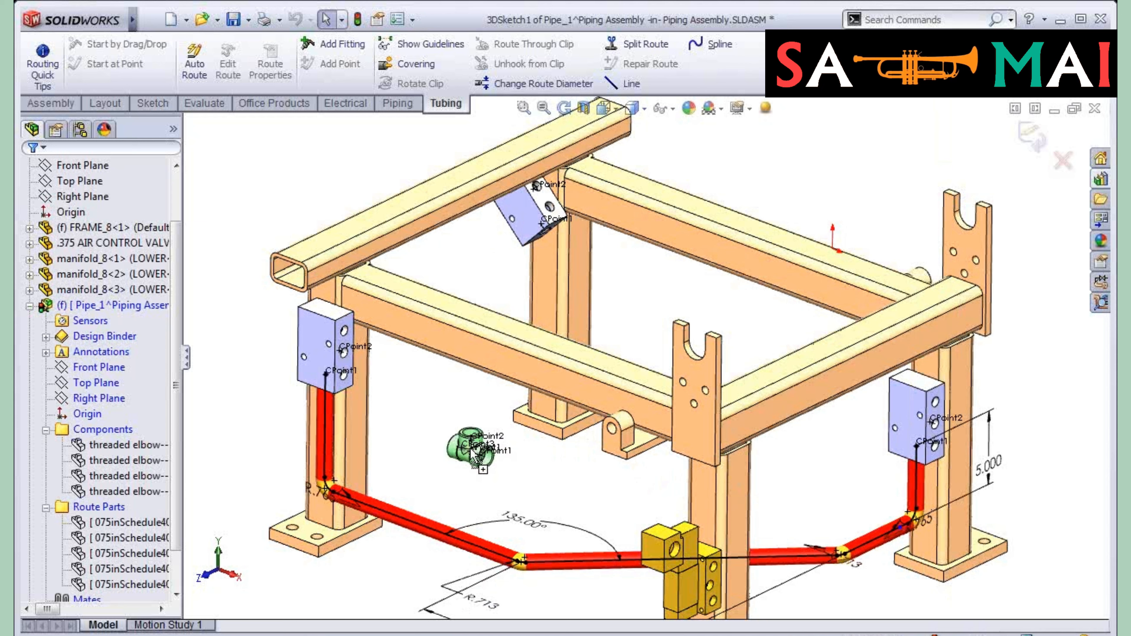
pyautogui.moveTo(471, 451); pyautogui.dragTo(470, 451)
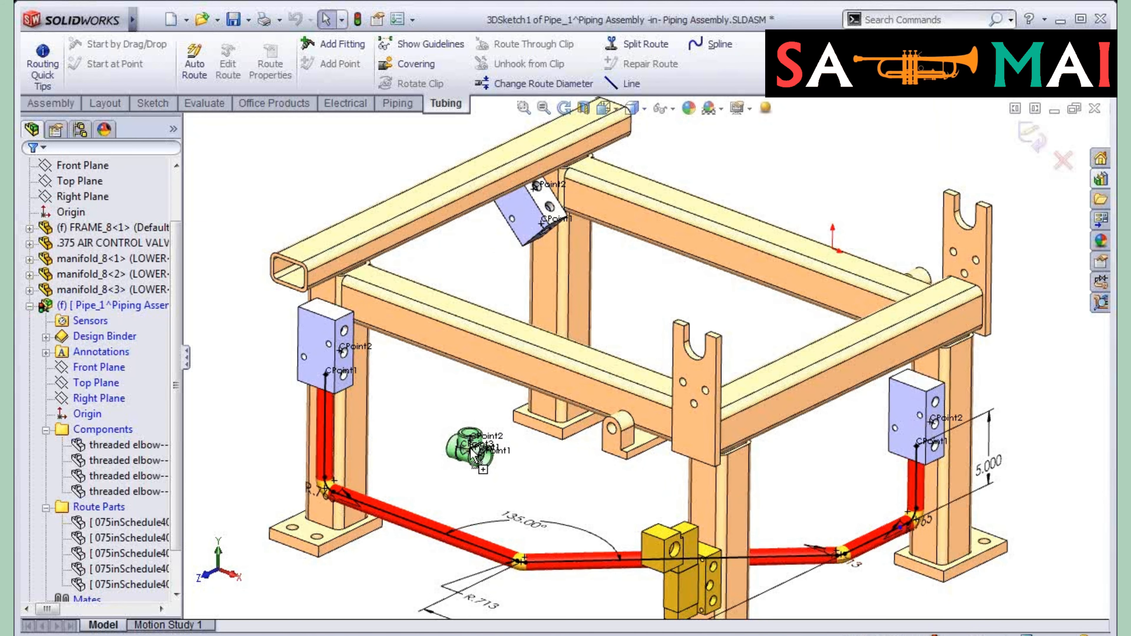
pyautogui.moveTo(471, 450); pyautogui.dragTo(441, 483)
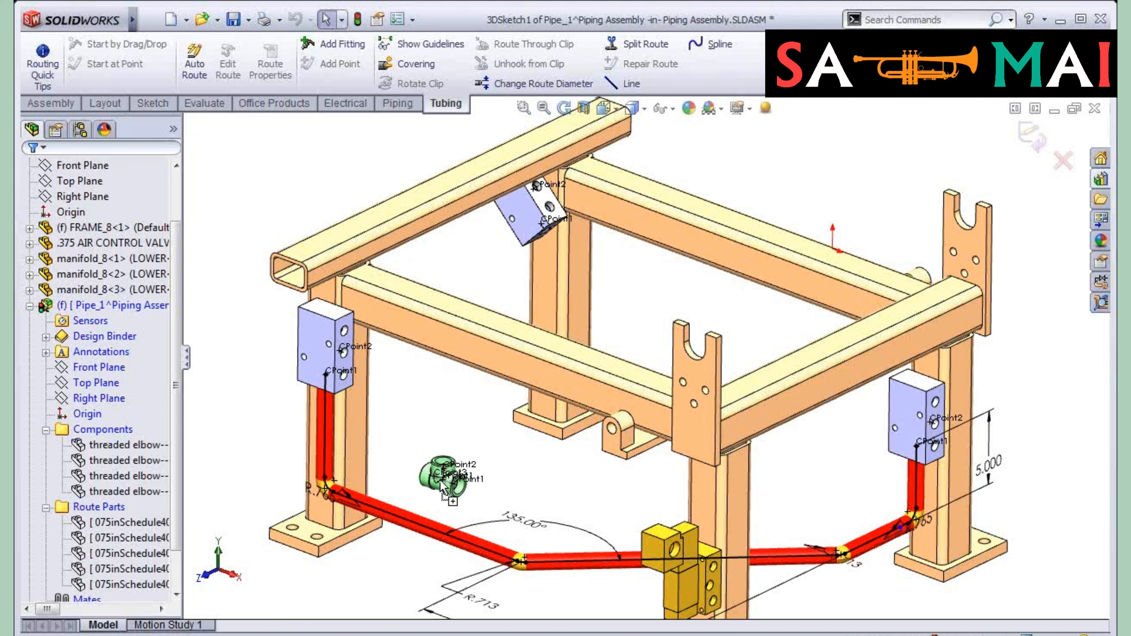
pyautogui.moveTo(440, 483); pyautogui.dragTo(417, 531)
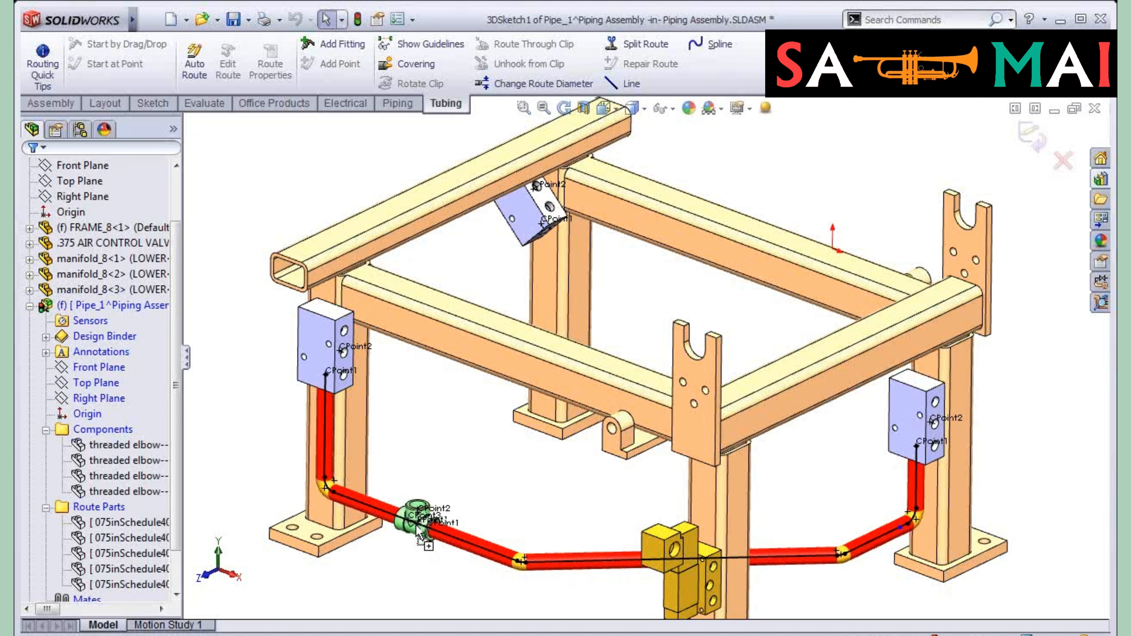
pyautogui.moveTo(417, 527); pyautogui.dragTo(418, 530)
pyautogui.moveTo(418, 528)
pyautogui.mouseDown()
pyautogui.moveTo(453, 473)
pyautogui.moveTo(430, 524)
pyautogui.mouseUp()
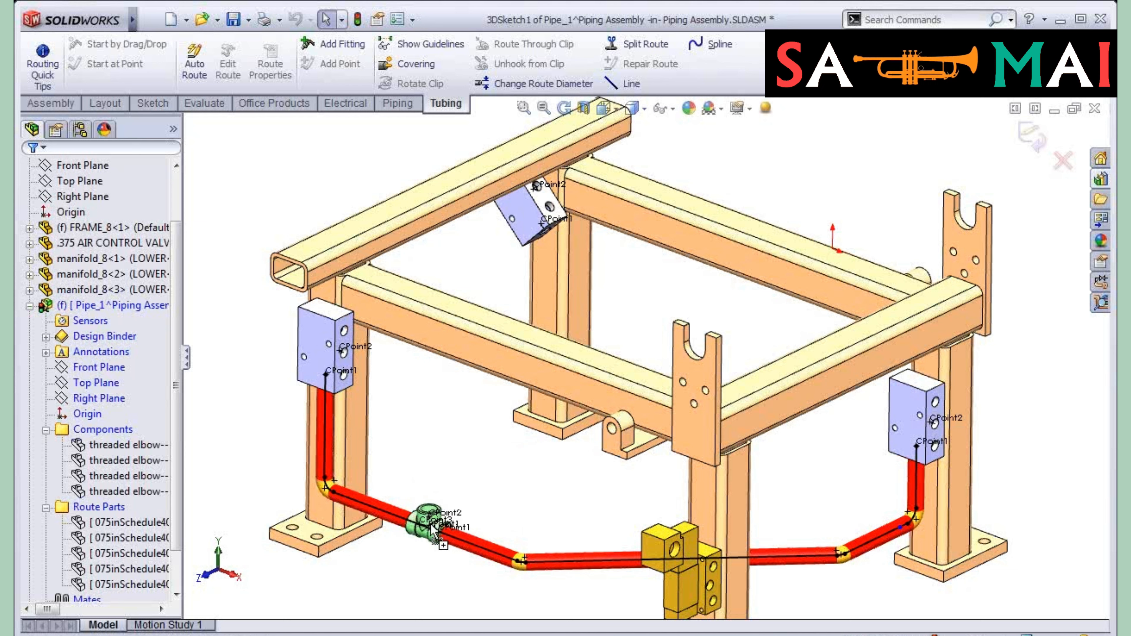
# Step: Cycle the tee's orientation, place it with its branch upward, and use the CLASS 2000 THREADED TEE, .750 IN configuration
pyautogui.press('Tab')
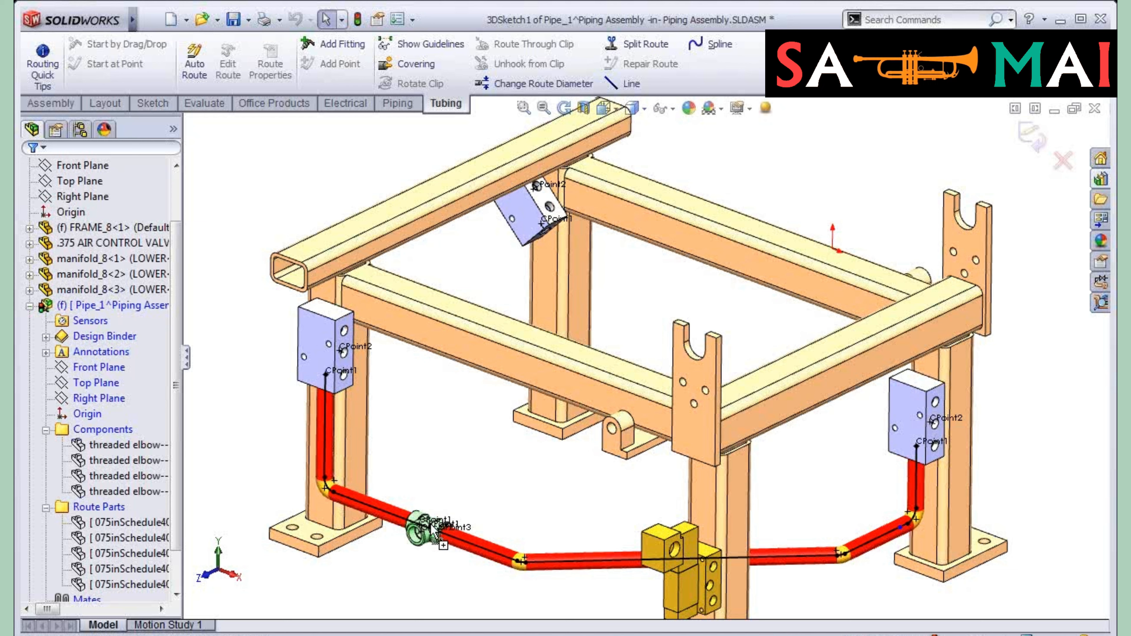
pyautogui.press('Tab')
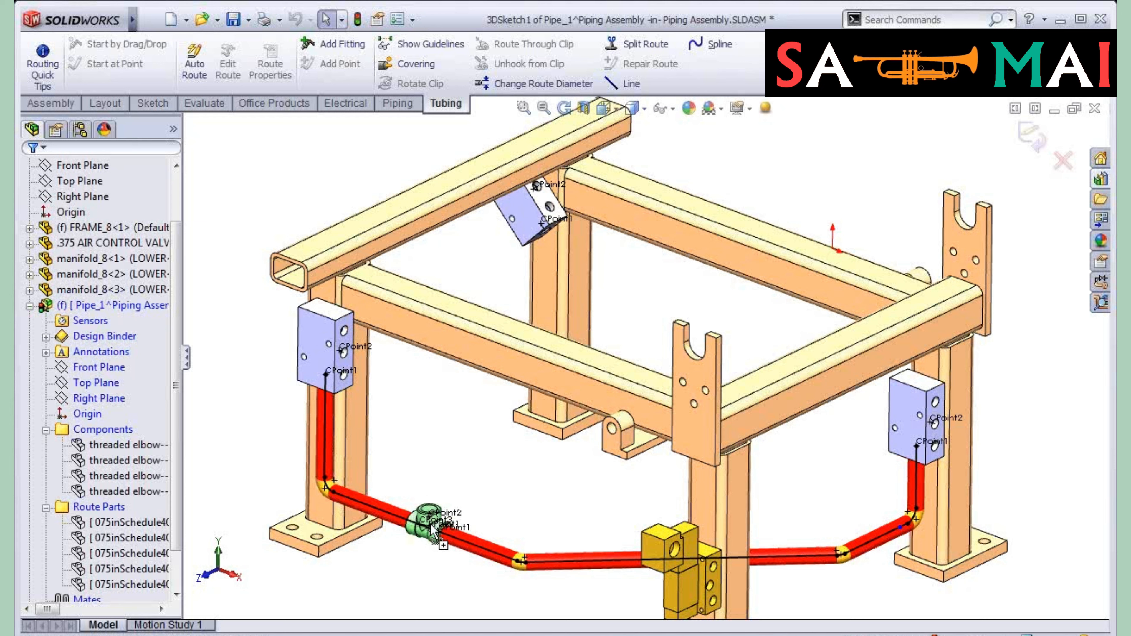
pyautogui.click(432, 527)
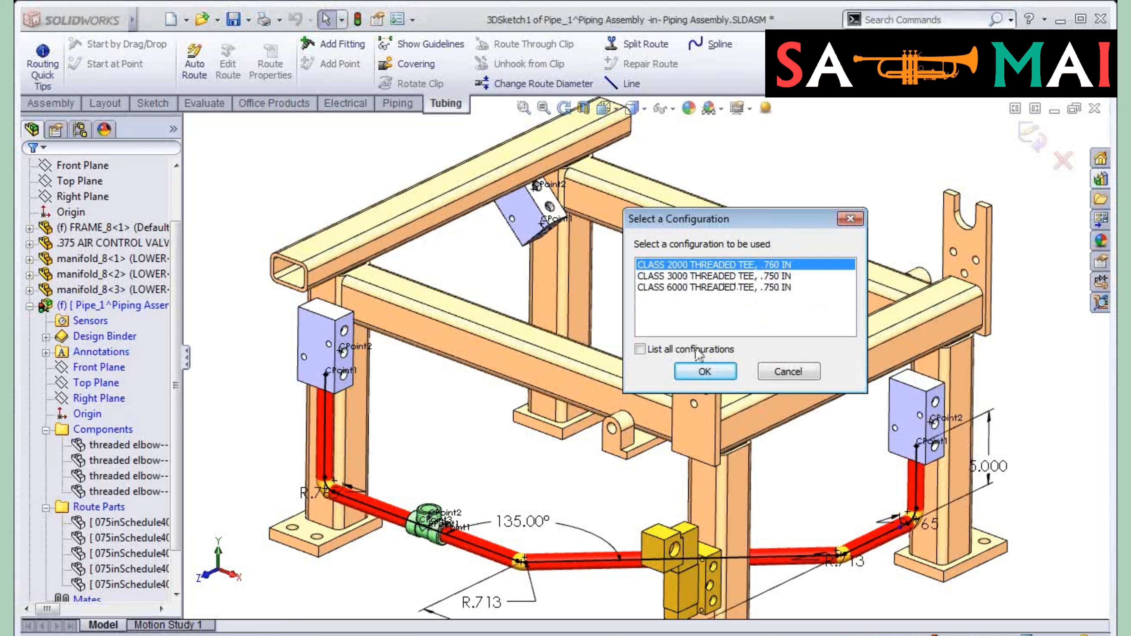
pyautogui.click(705, 371)
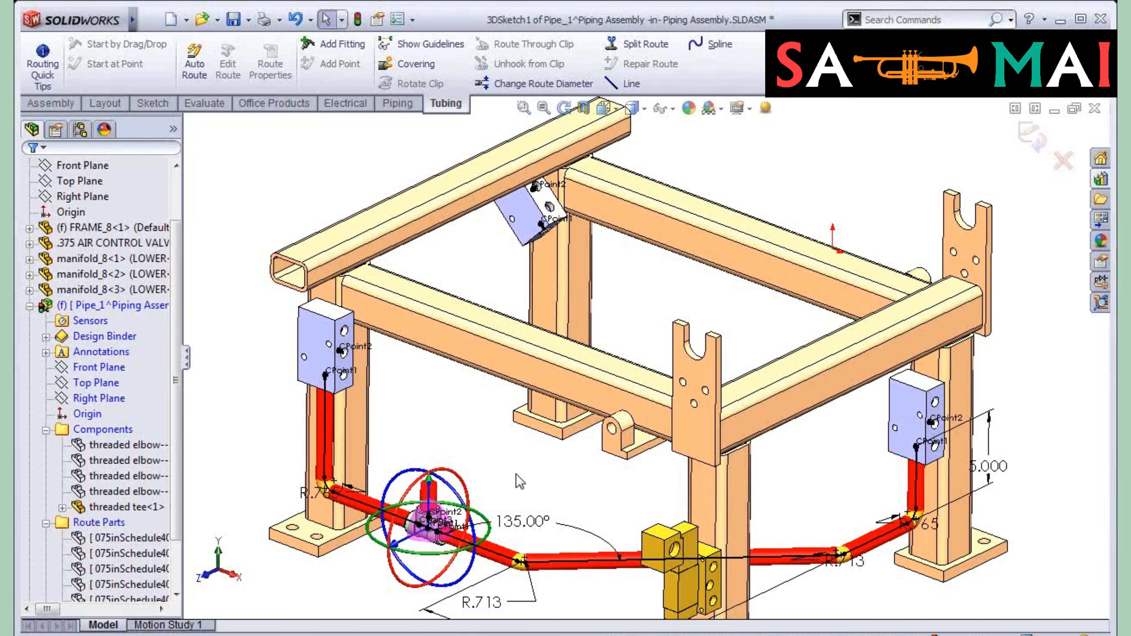
# Step: Rotate the threaded tee about the pipe axis so its branch points horizontally under the frame
pyautogui.scroll(-3, 512, 485)
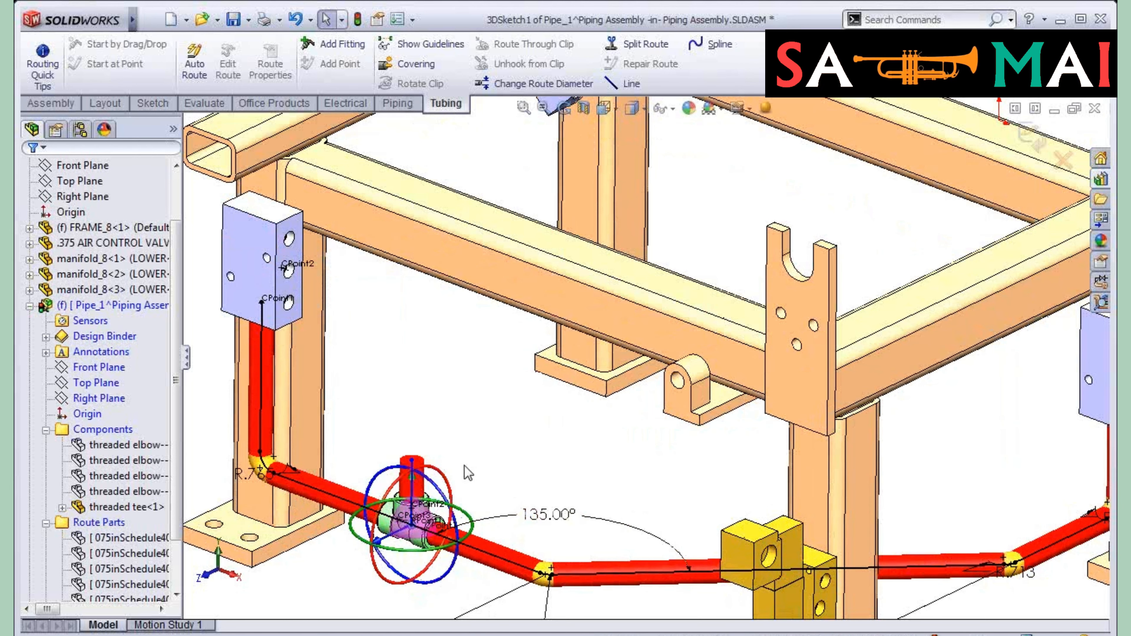
pyautogui.moveTo(437, 475); pyautogui.dragTo(463, 550)
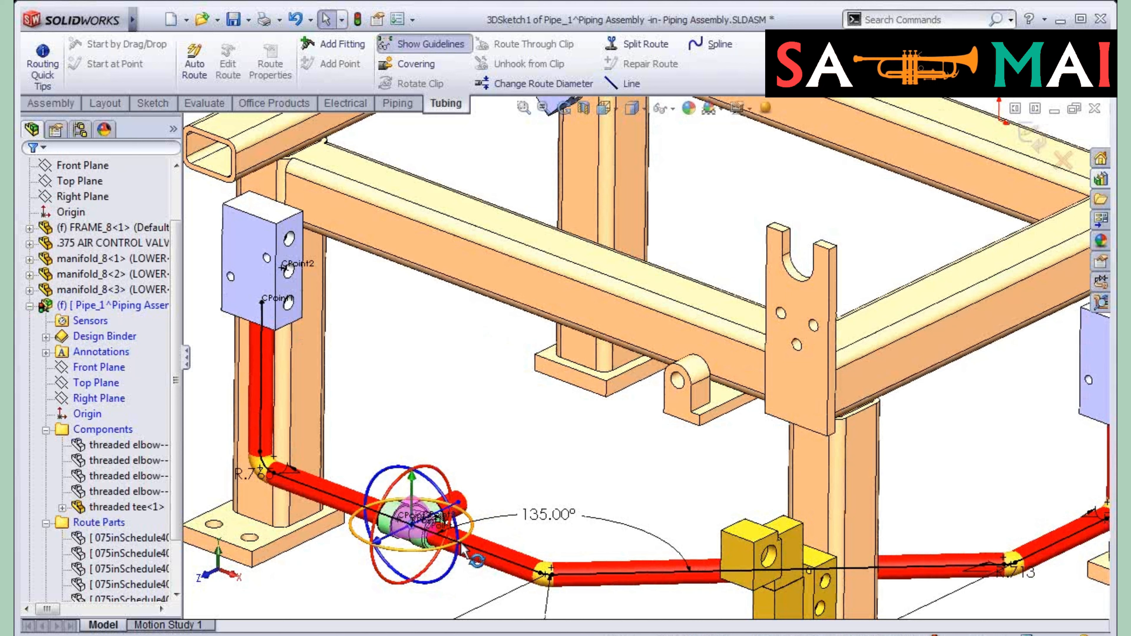
pyautogui.click(534, 473)
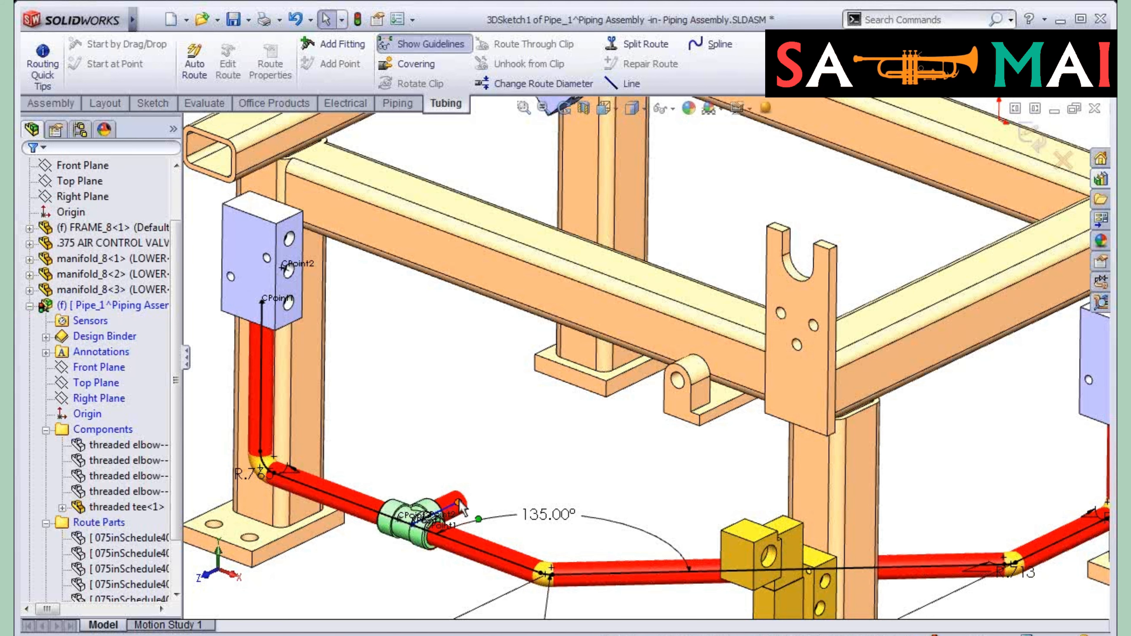
# Step: Stretch the tee's branch stub to try its reach, and leave it as a short horizontal stub slightly longer than originally placed
pyautogui.click(477, 494)
pyautogui.moveTo(477, 494)
pyautogui.mouseDown()
pyautogui.moveTo(553, 444)
pyautogui.moveTo(600, 463)
pyautogui.mouseUp()
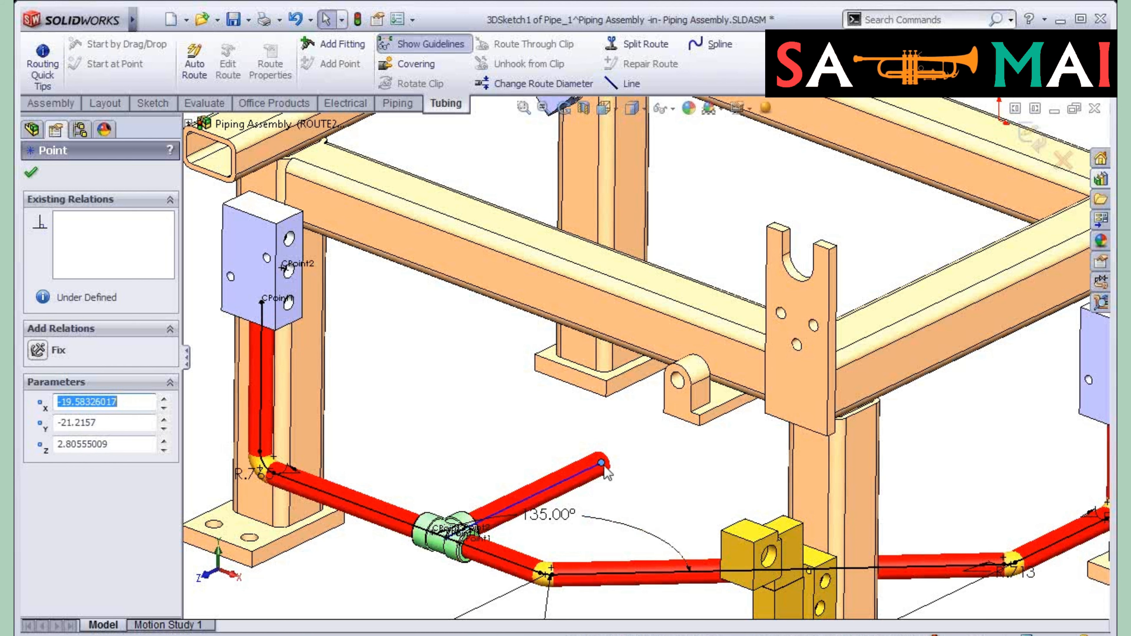
pyautogui.moveTo(600, 463); pyautogui.dragTo(520, 473)
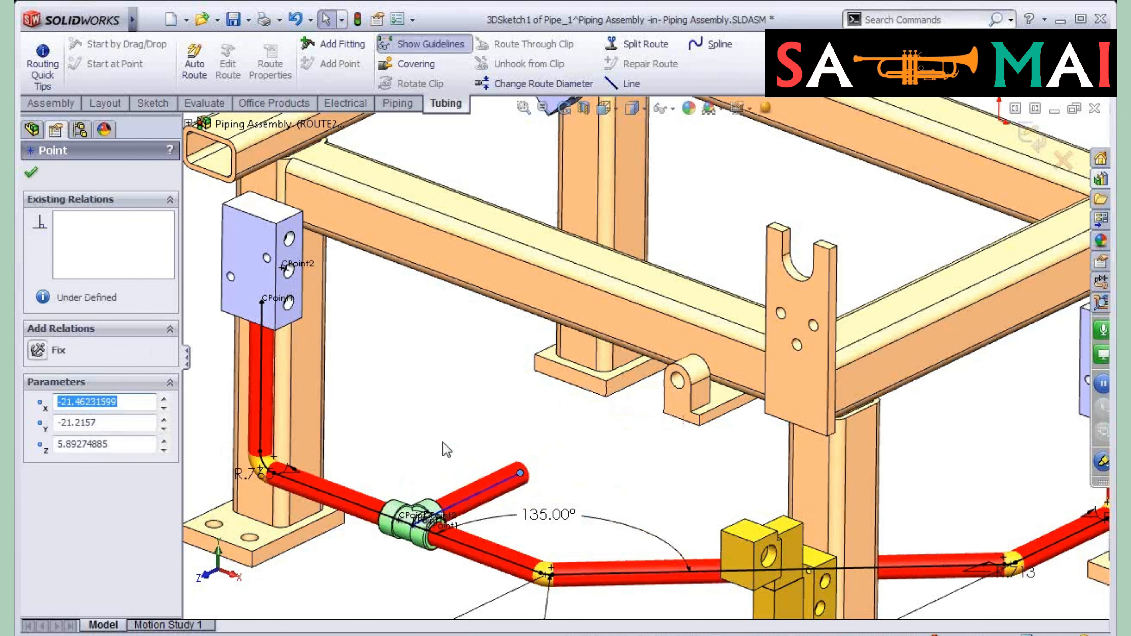
pyautogui.moveTo(520, 473); pyautogui.dragTo(489, 489)
pyautogui.click(394, 448)
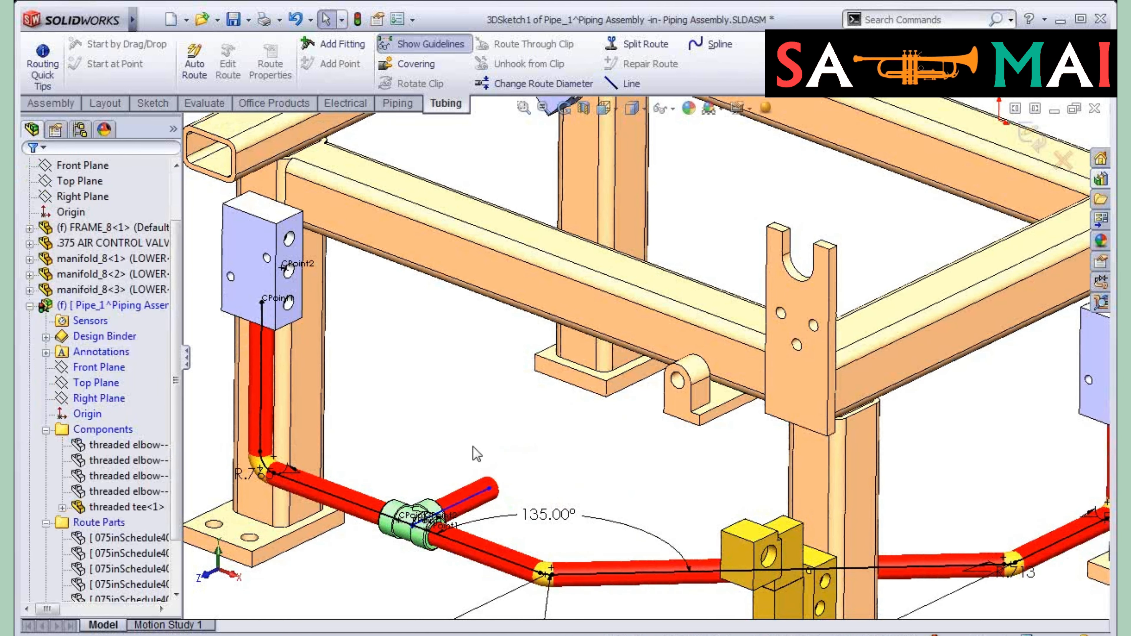
# Step: Add CPoint1 of manifold_8<3> to the route and lengthen the pipe stub that runs out of it
pyautogui.scroll(5, 486, 432)
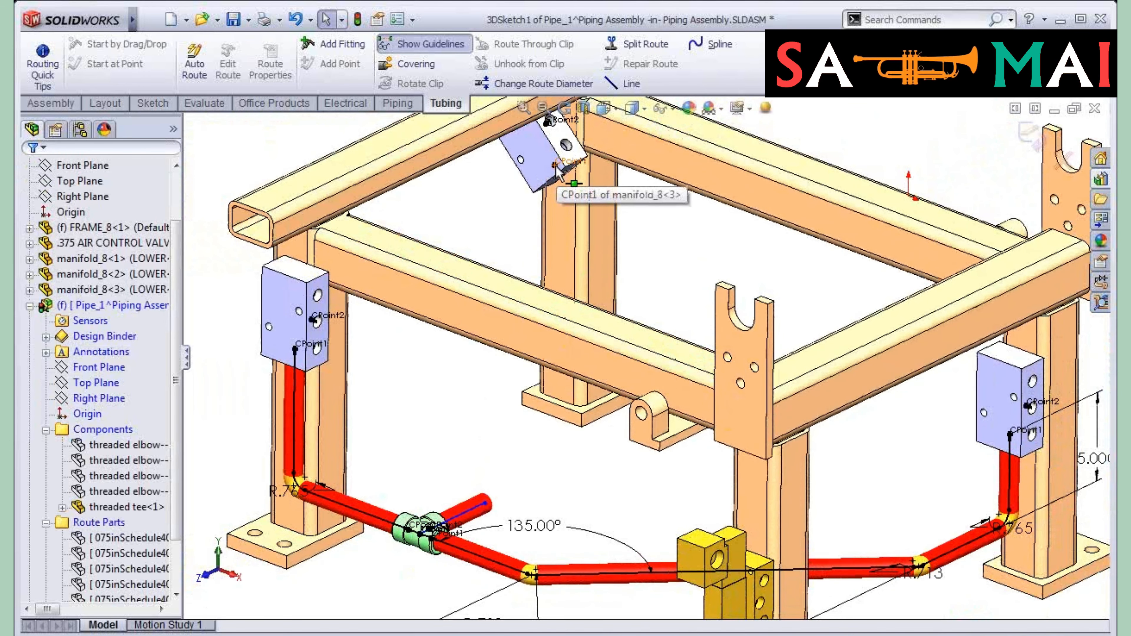
pyautogui.rightClick(555, 170)
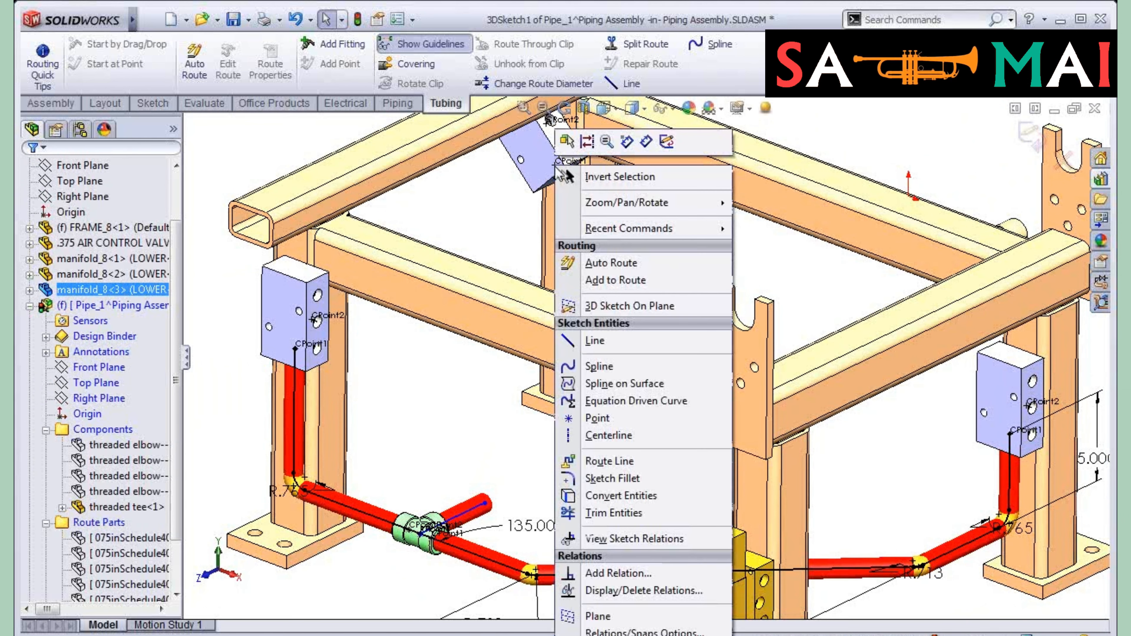
pyautogui.click(626, 286)
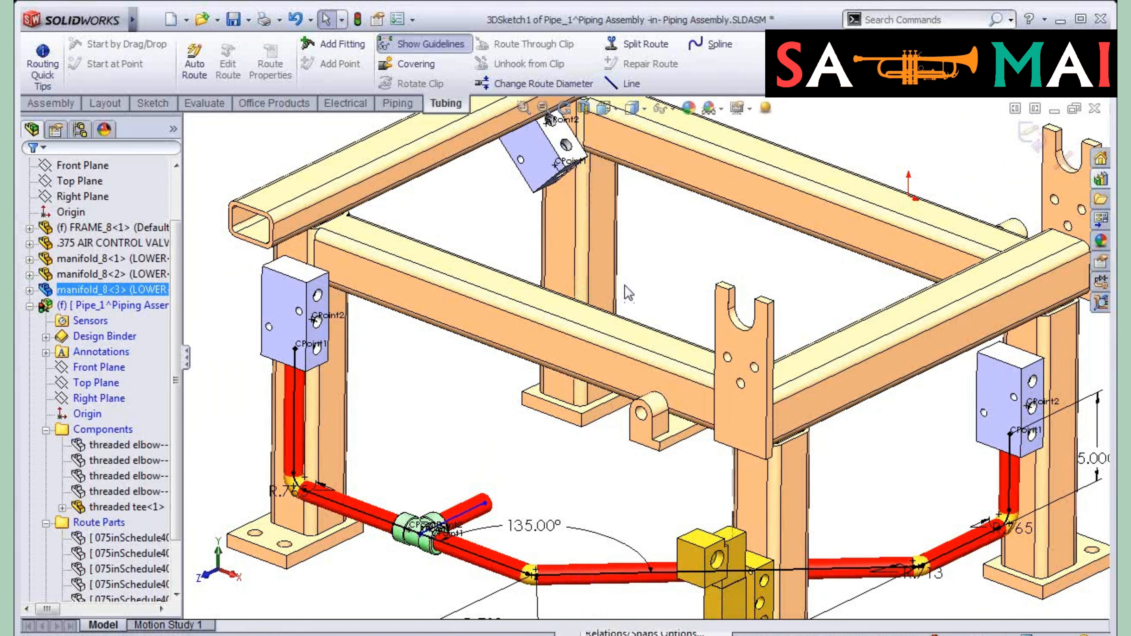
pyautogui.moveTo(577, 214); pyautogui.dragTo(602, 240)
pyautogui.click(672, 286)
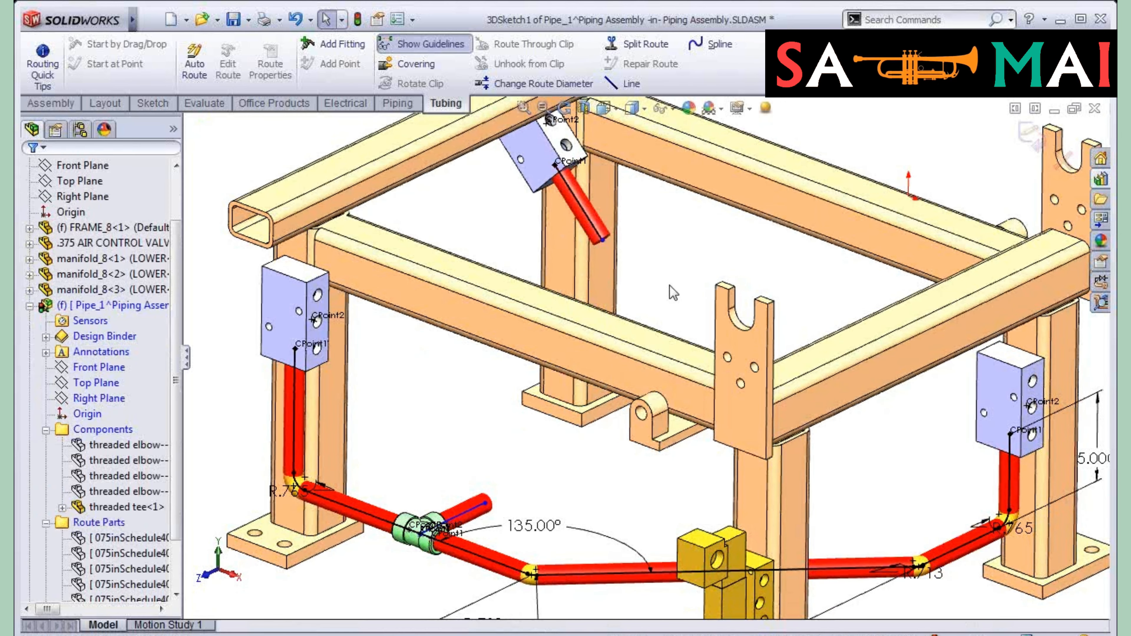
# Step: Look through the tees and threaded fittings (npt) folders of the design library for suitable piping fittings
pyautogui.click(1101, 179)
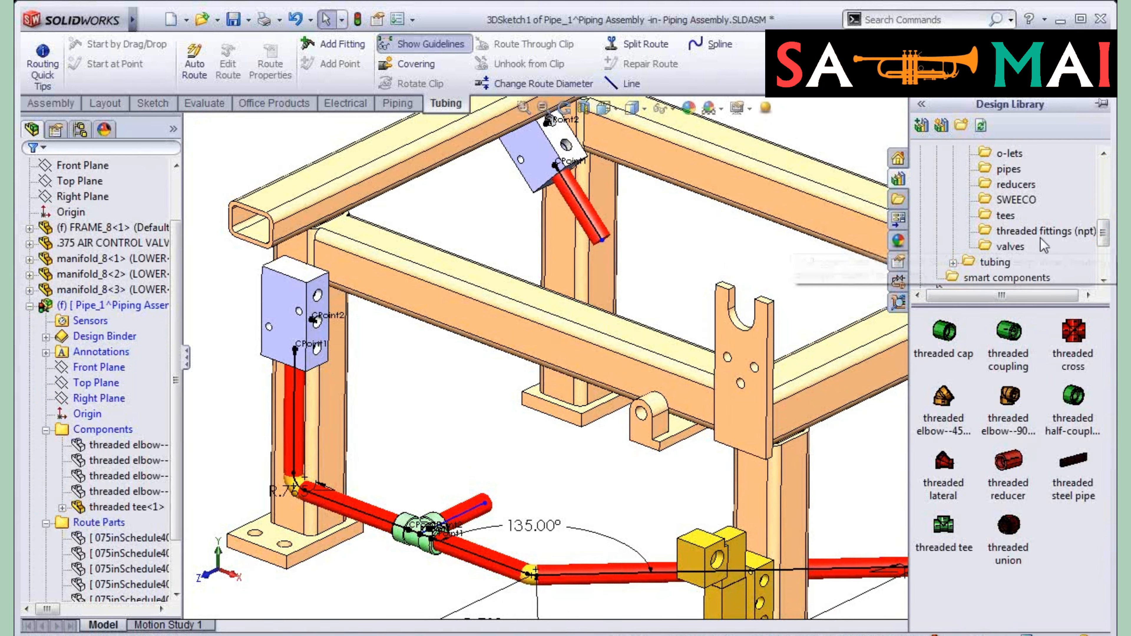
pyautogui.click(1005, 217)
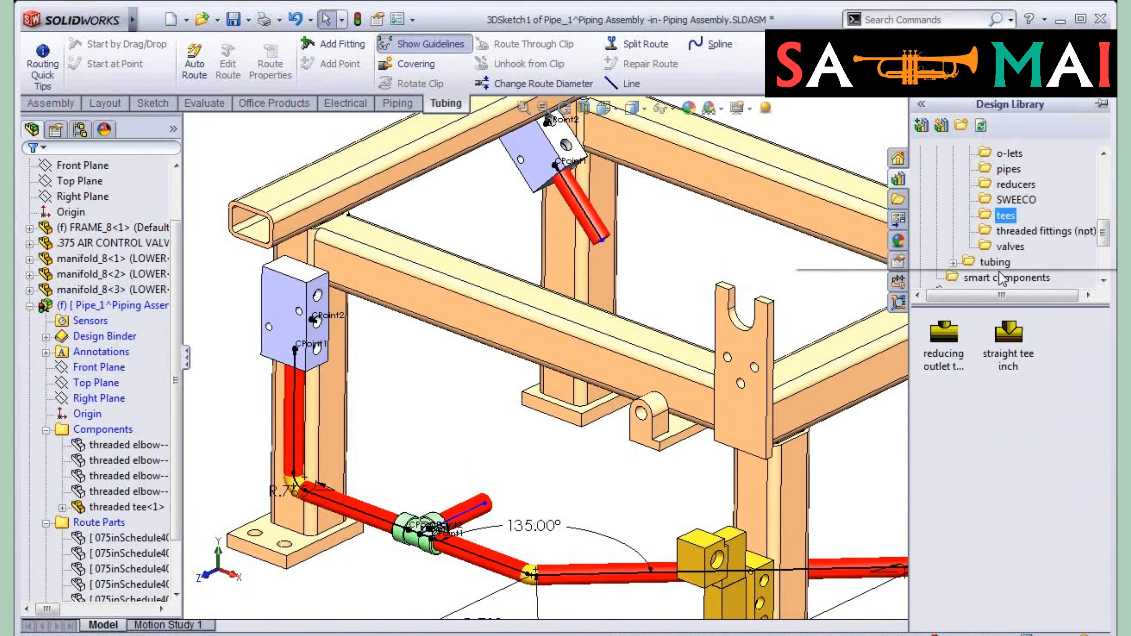
pyautogui.moveTo(949, 363)
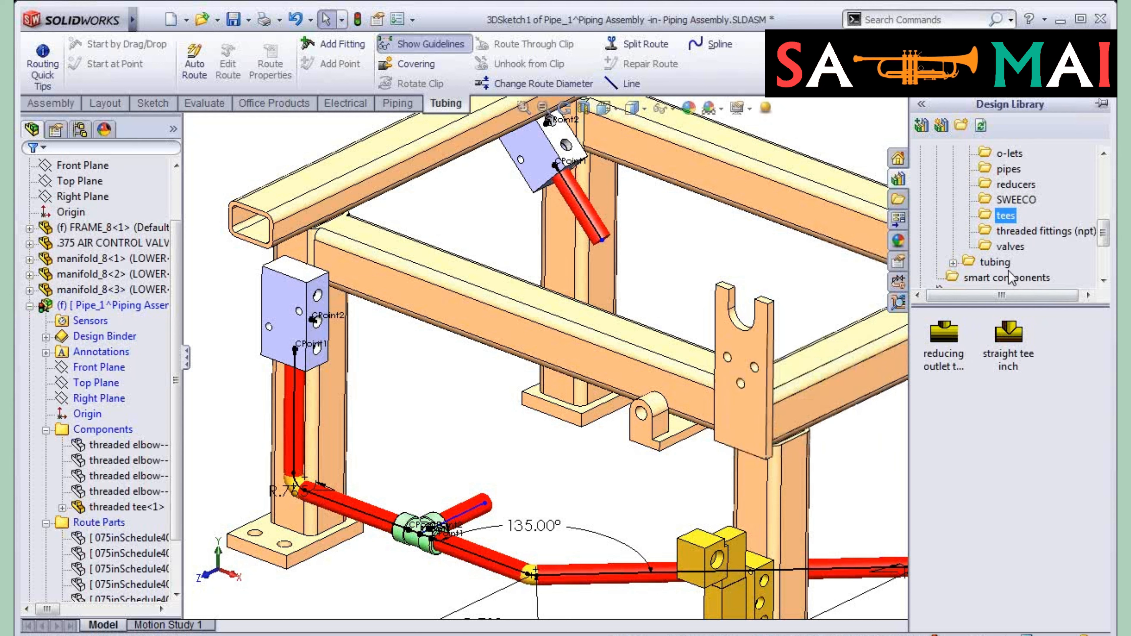
pyautogui.click(1028, 240)
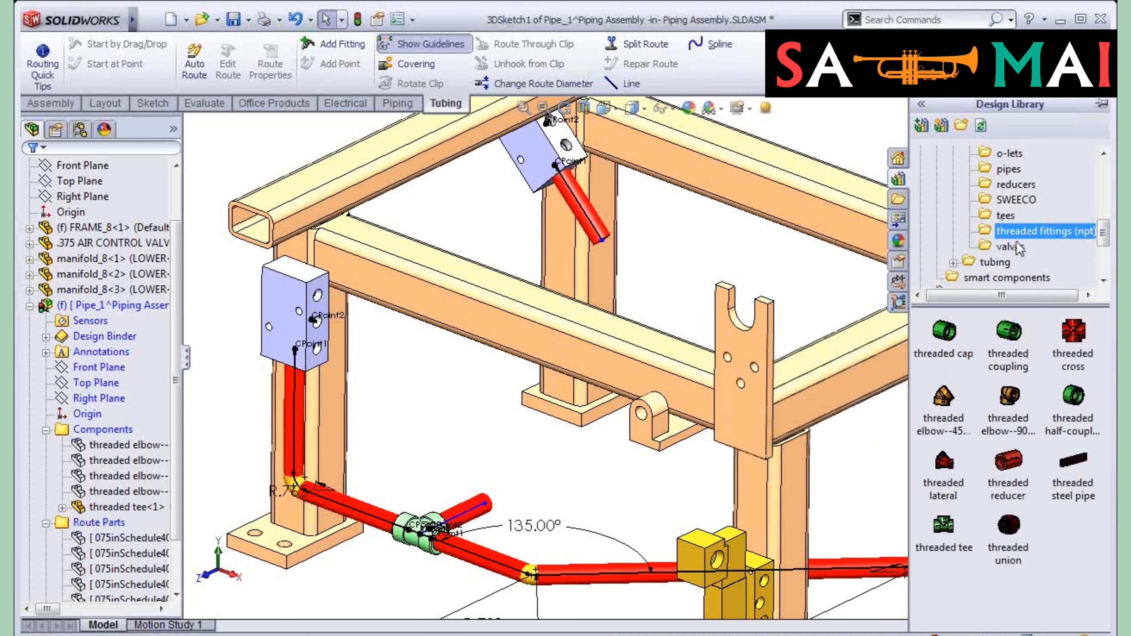
pyautogui.click(1003, 247)
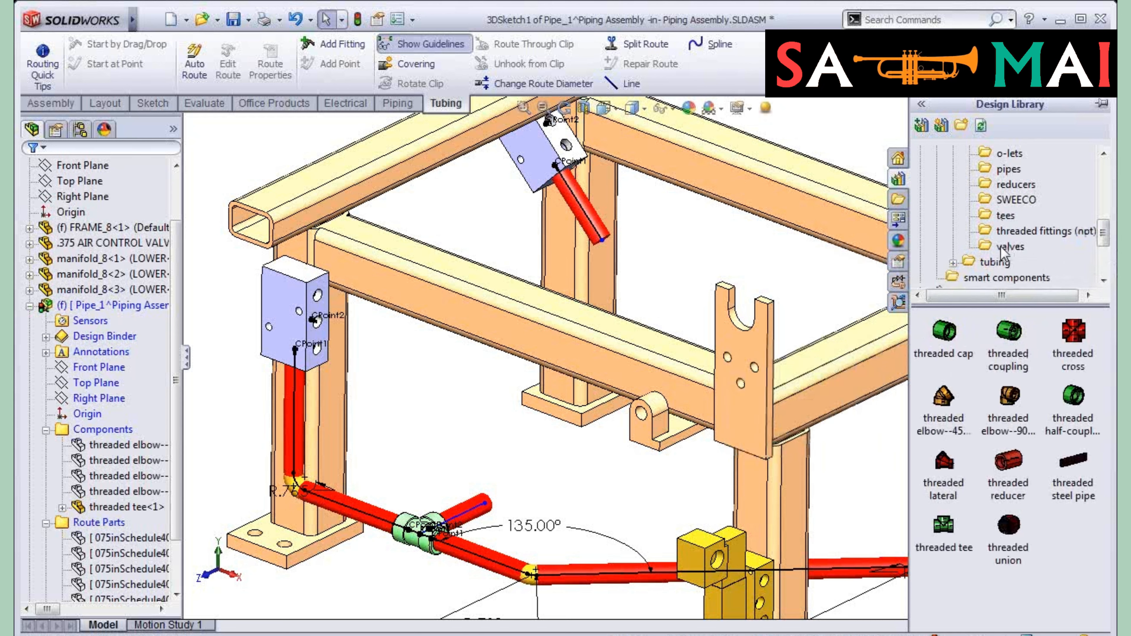
pyautogui.click(859, 129)
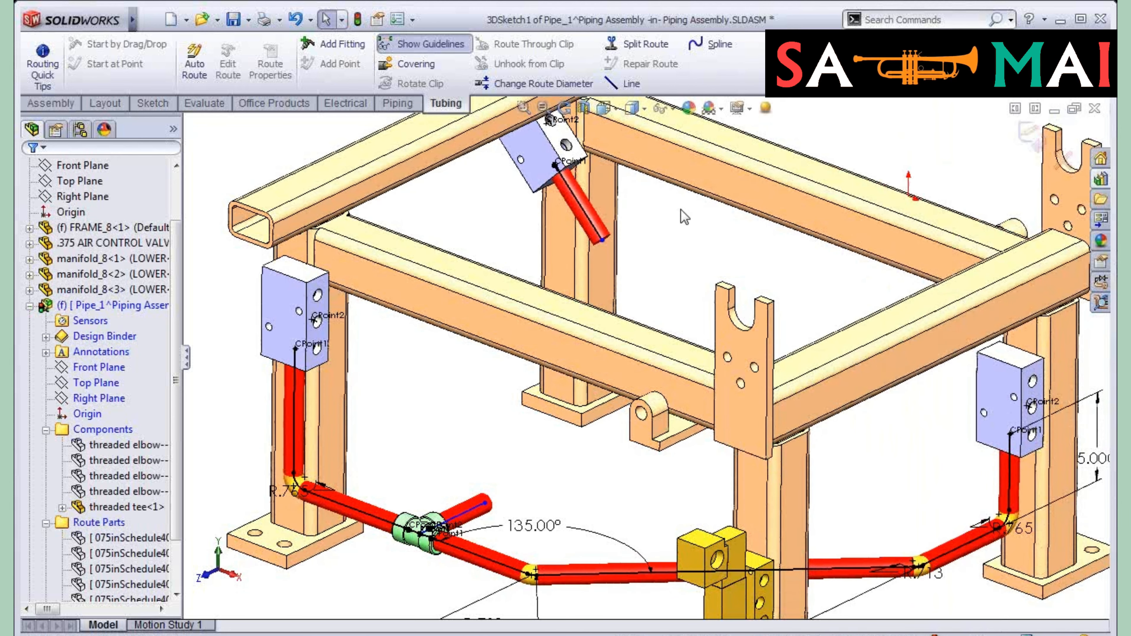
# Step: Slightly lengthen the manifold_8<3> pipe stub and Auto Route from the tee branch's open end to the end of that stub
pyautogui.moveTo(602, 241)
pyautogui.mouseDown()
pyautogui.moveTo(627, 261)
pyautogui.moveTo(602, 246)
pyautogui.mouseUp()
pyautogui.click(687, 265)
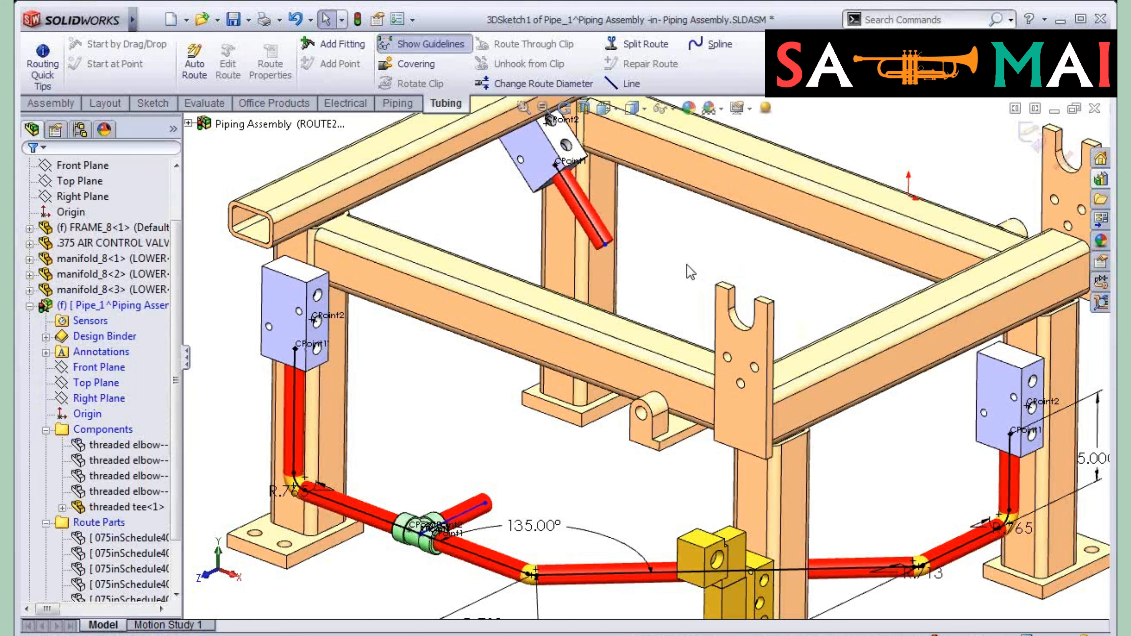
pyautogui.rightClick(488, 504)
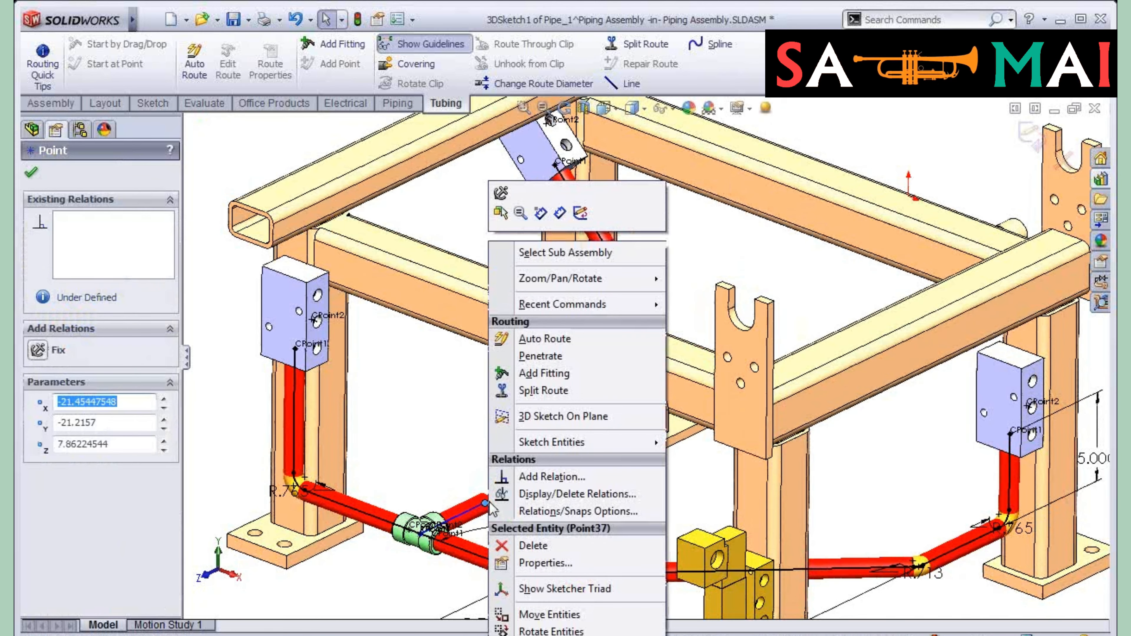
pyautogui.click(532, 343)
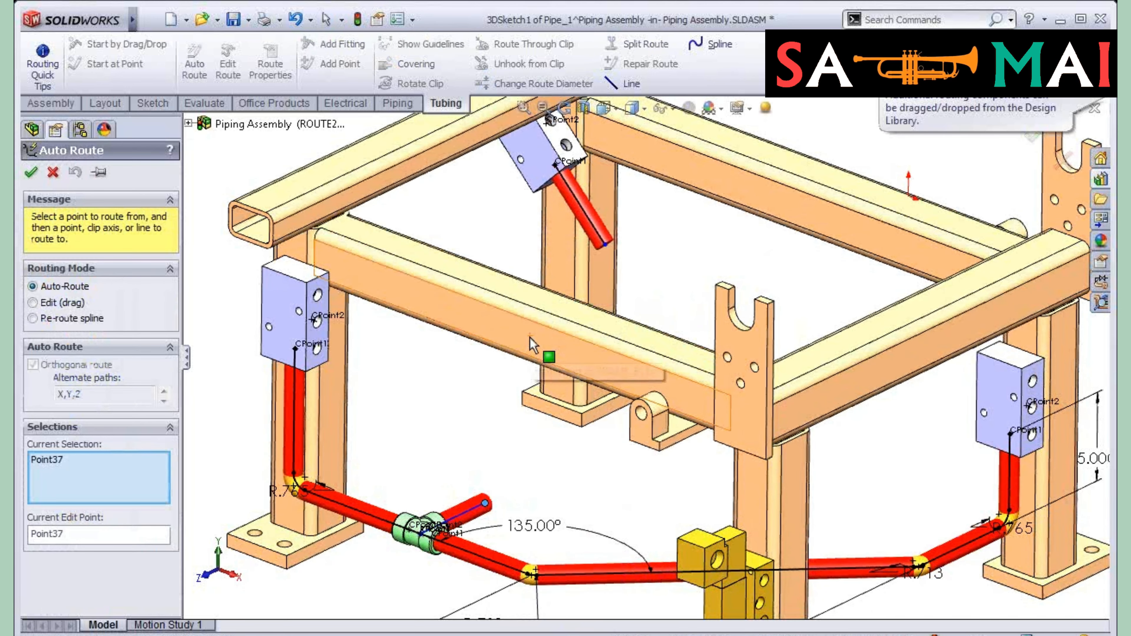
pyautogui.click(606, 245)
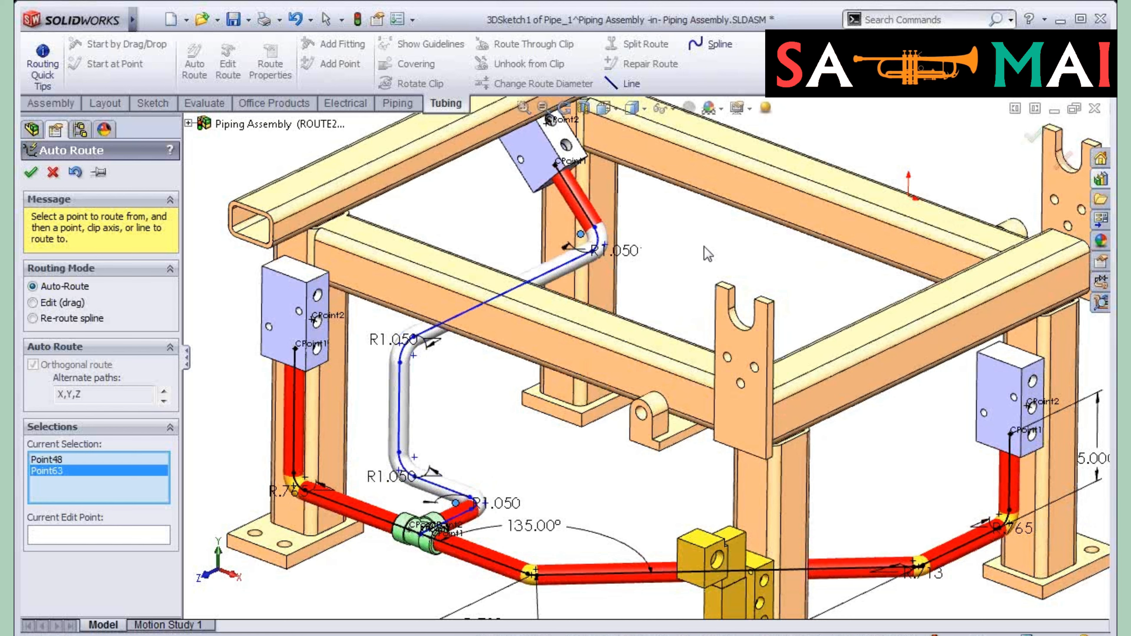
# Step: Cycle through the alternate orthogonal paths of the new branch and accept the Y,Z,X path
pyautogui.click(163, 393)
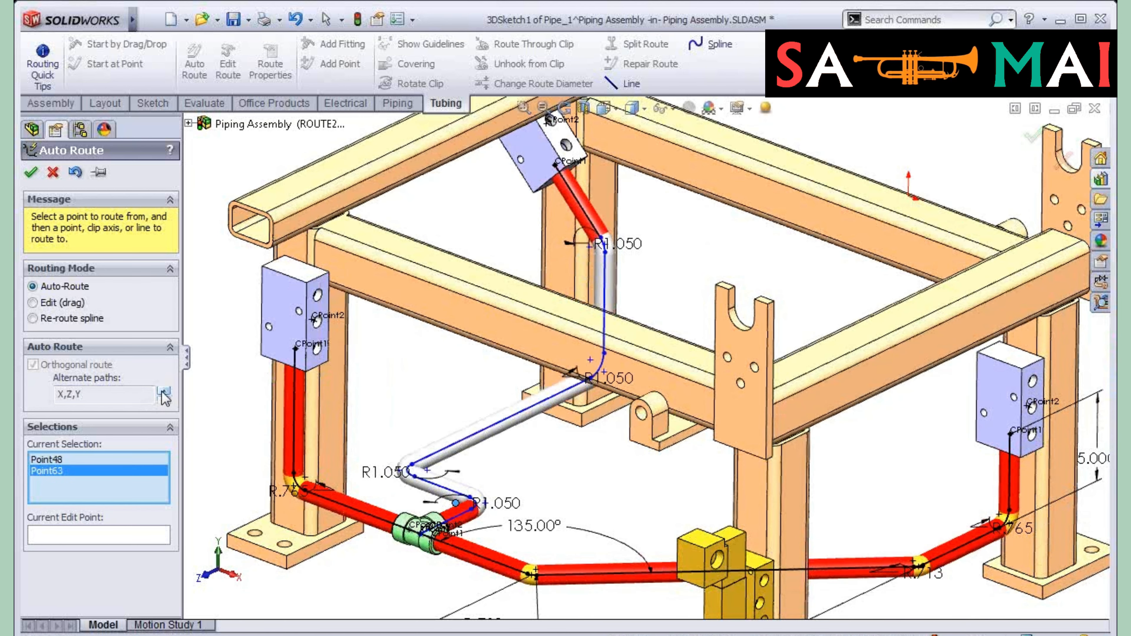
pyautogui.click(162, 393)
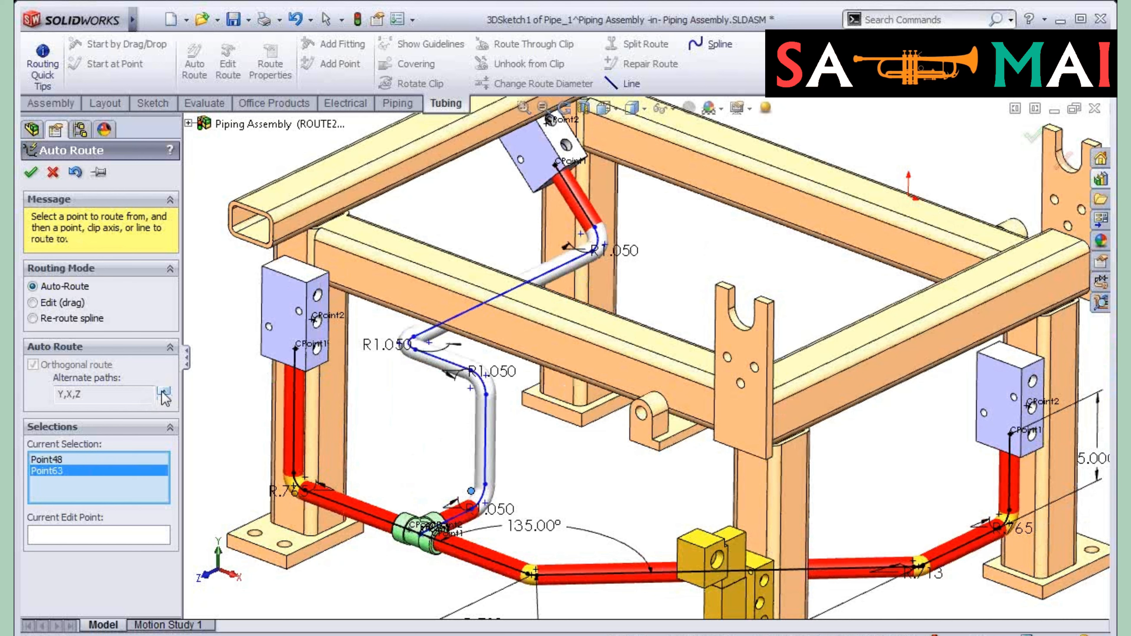
pyautogui.click(163, 393)
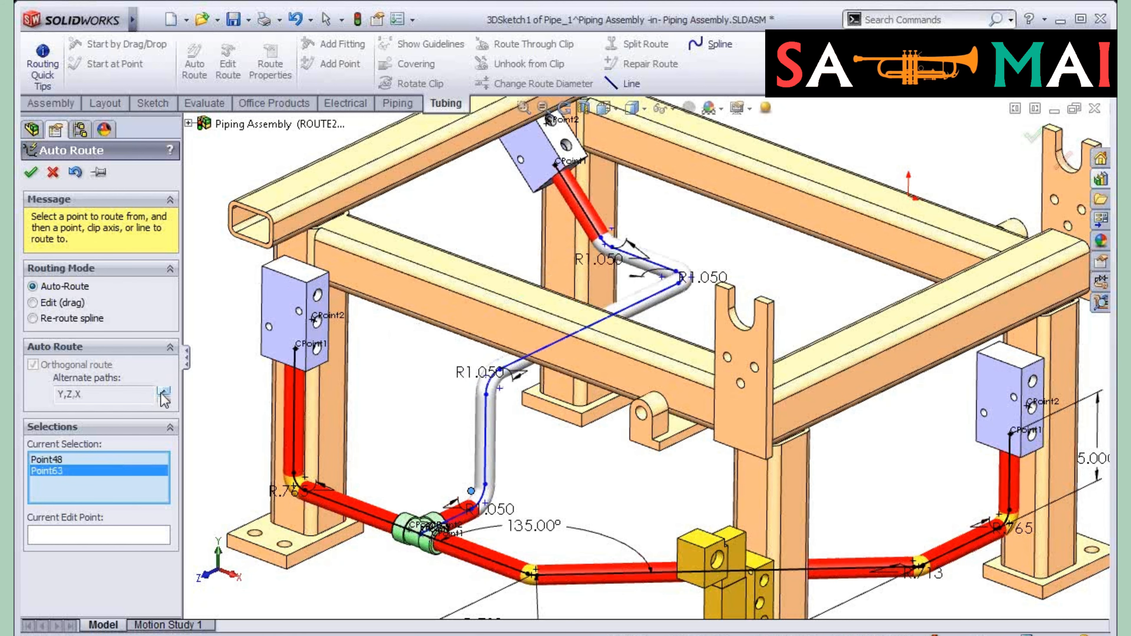
pyautogui.click(162, 392)
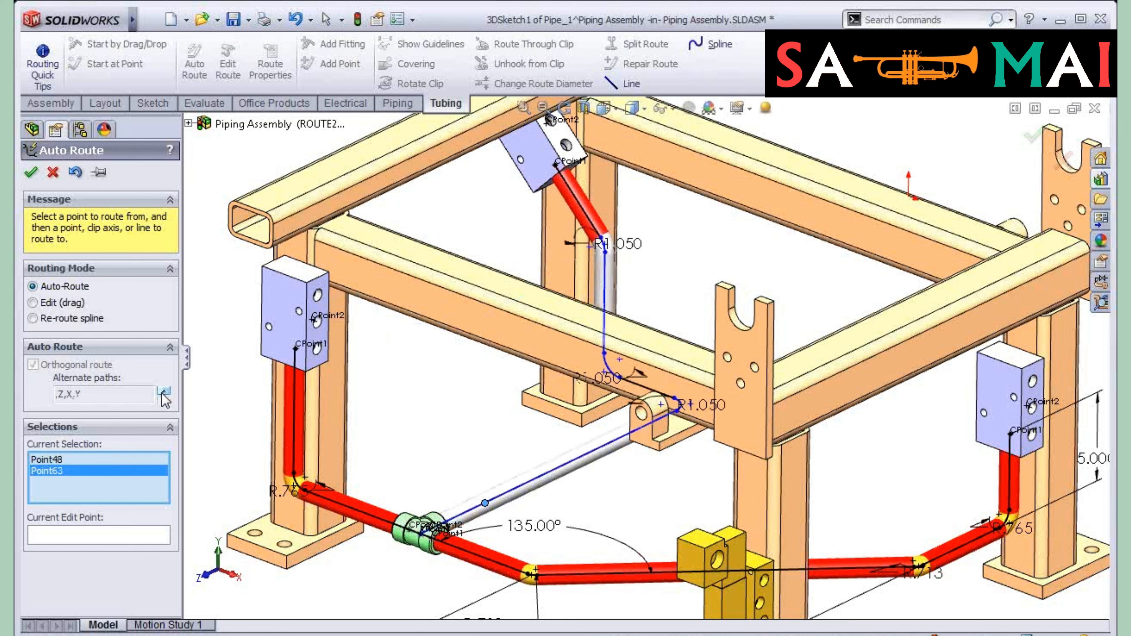
pyautogui.click(163, 392)
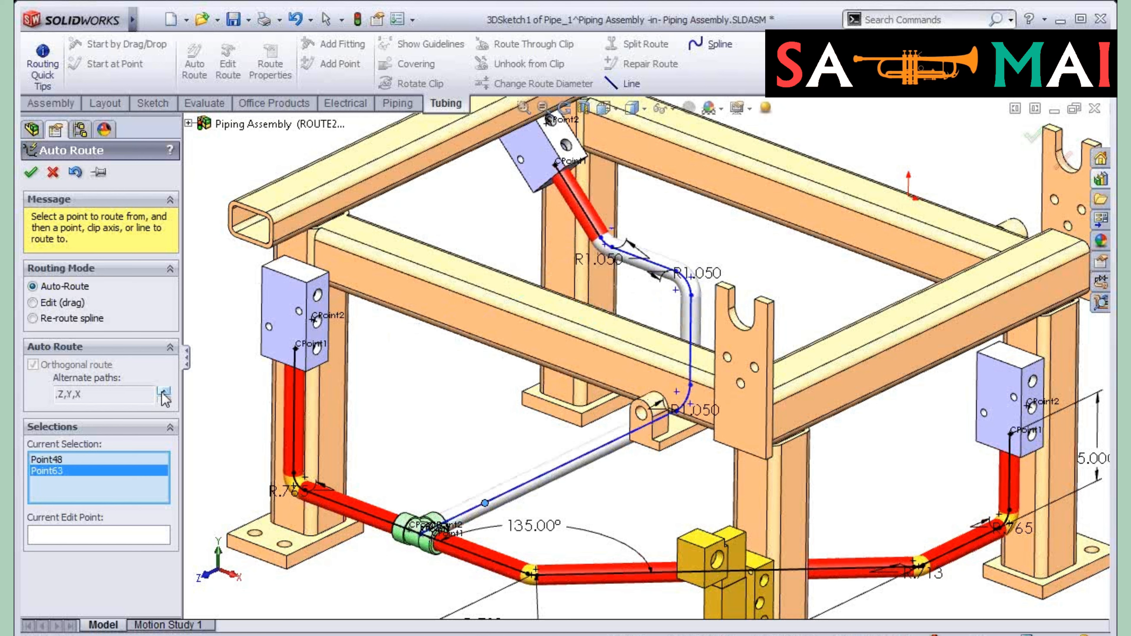
pyautogui.click(162, 392)
pyautogui.click(163, 393)
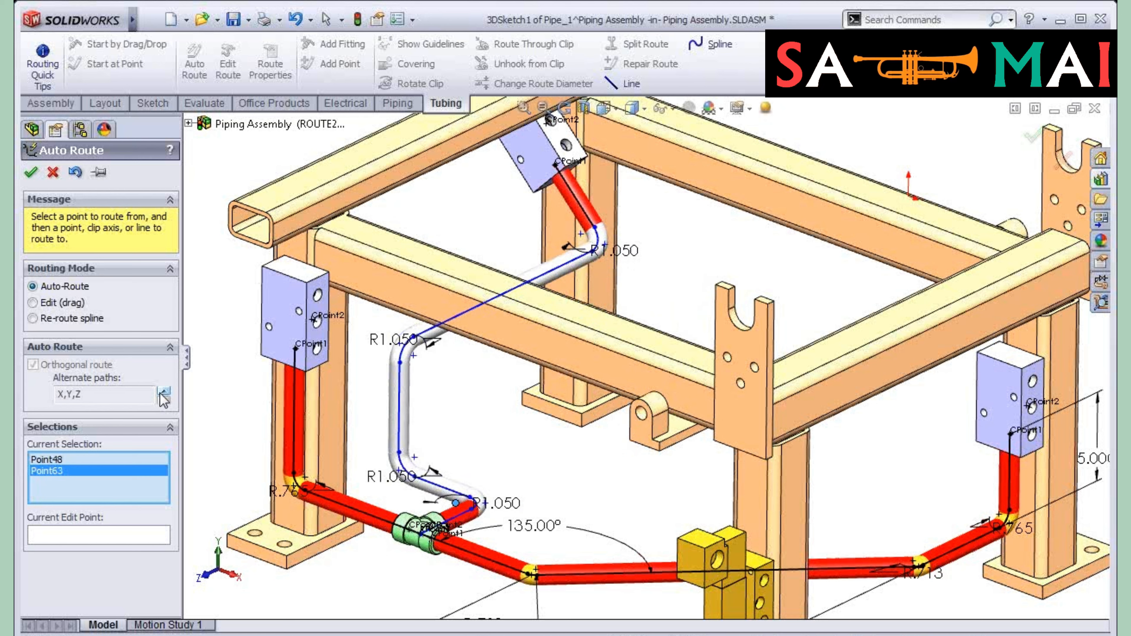
pyautogui.click(163, 393)
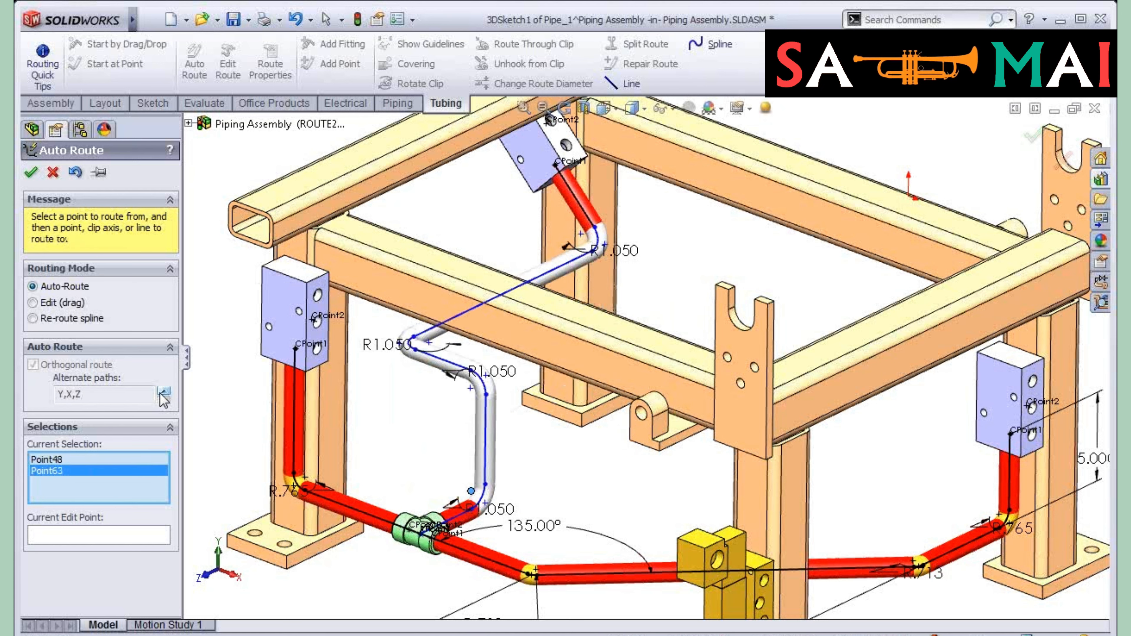
pyautogui.click(163, 392)
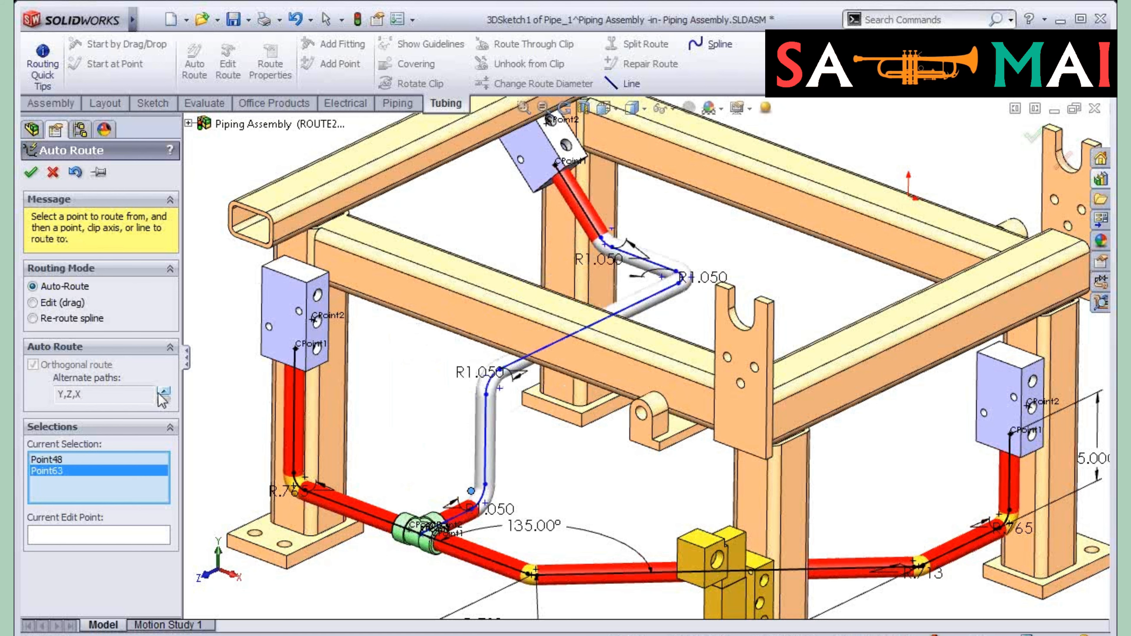
pyautogui.click(31, 172)
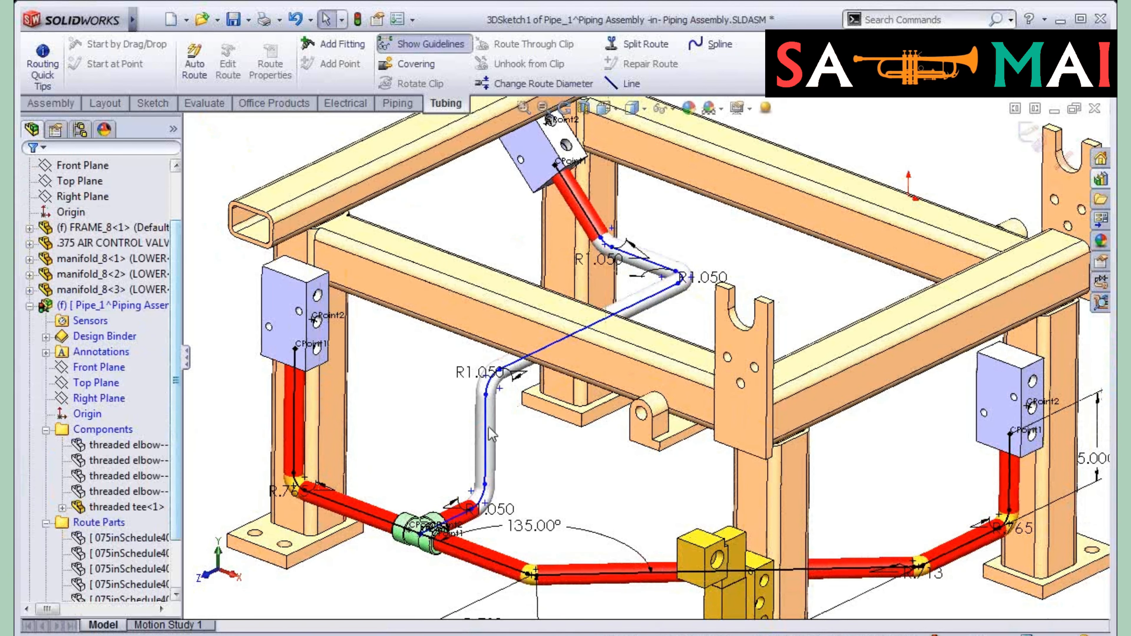
# Step: Move the branch's vertical segment farther from the tee and lower the short segment next to the manifold_8<3> pipe
pyautogui.moveTo(487, 439)
pyautogui.mouseDown()
pyautogui.moveTo(529, 452)
pyautogui.moveTo(521, 444)
pyautogui.mouseUp()
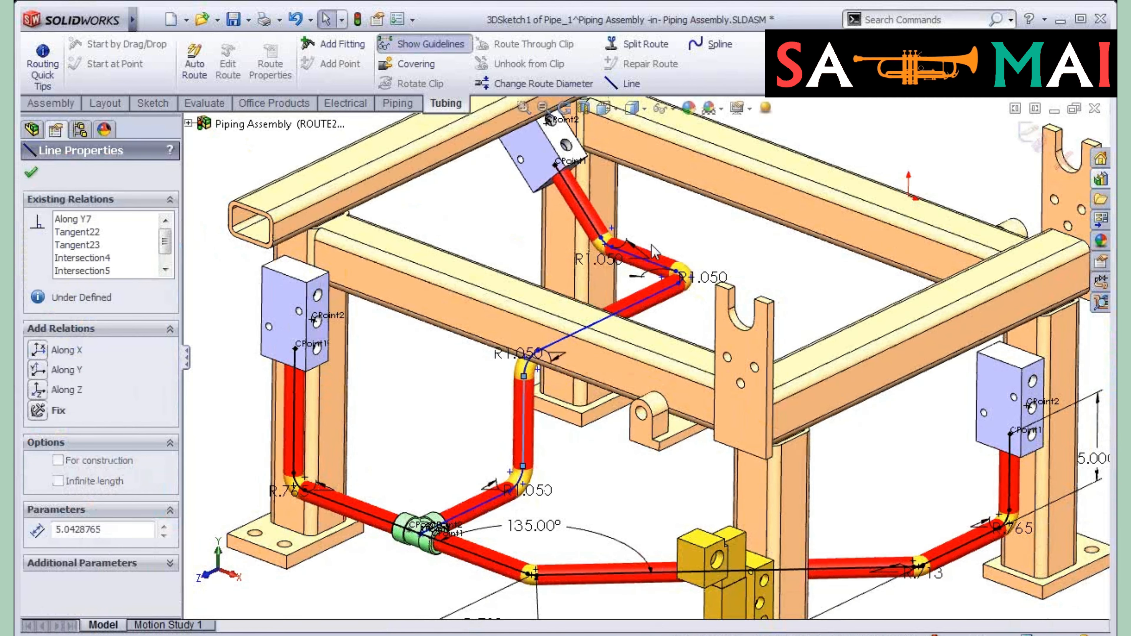
pyautogui.moveTo(635, 256); pyautogui.dragTo(650, 296)
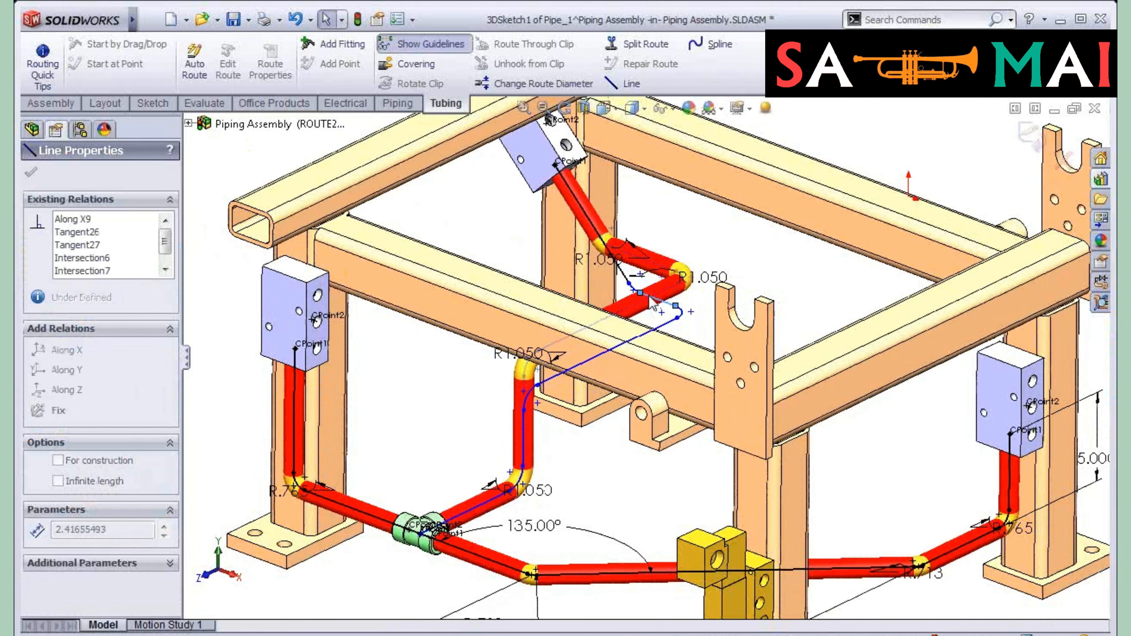
pyautogui.click(615, 492)
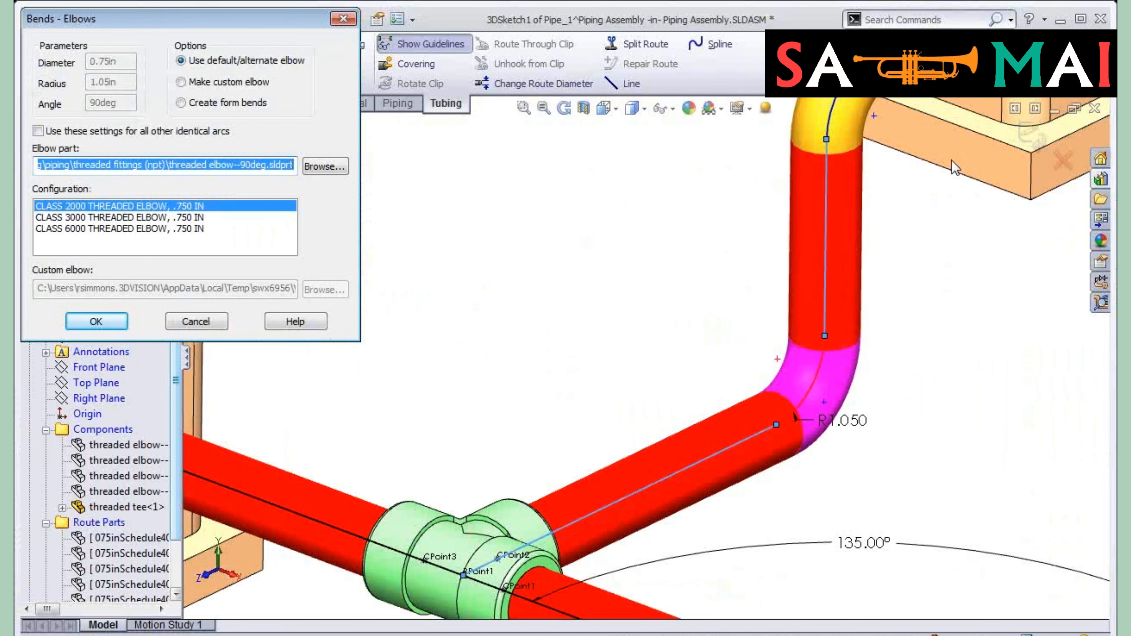
# Step: Use the CLASS 2000 THREADED ELBOW, .750 IN configuration for the 90-degree bends and apply it to all other identical arcs
pyautogui.click(96, 321)
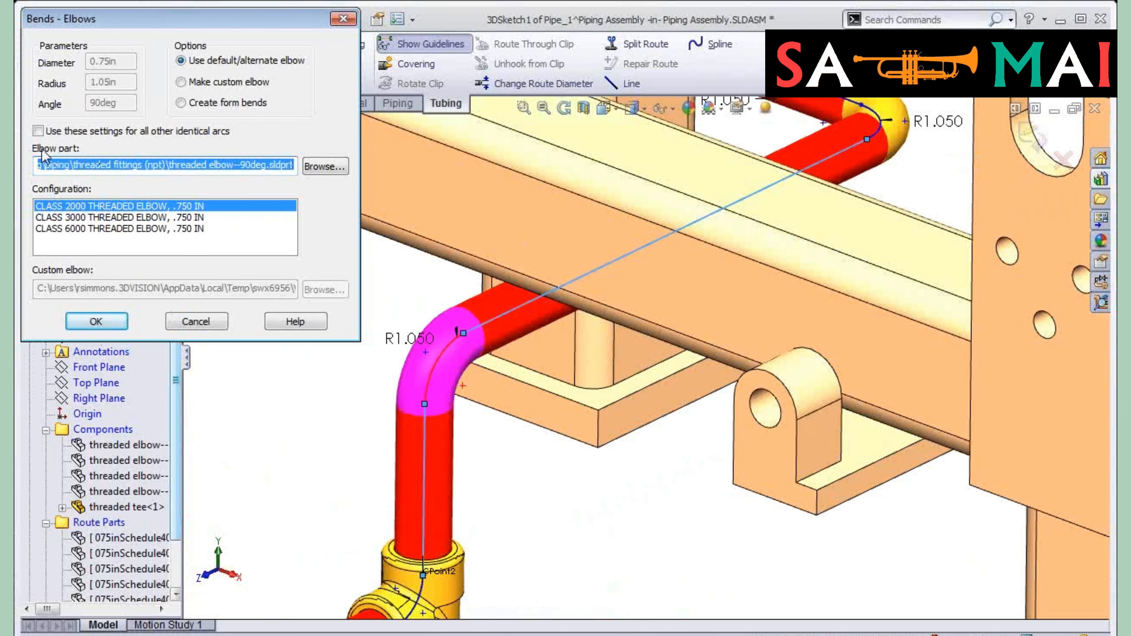
pyautogui.click(39, 133)
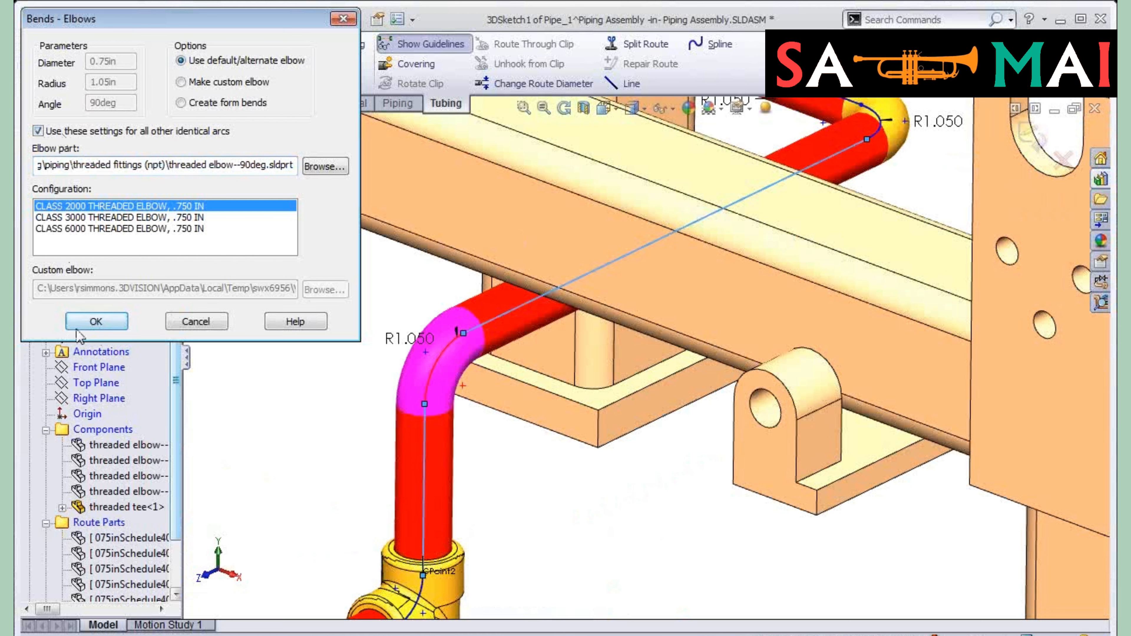
pyautogui.click(96, 321)
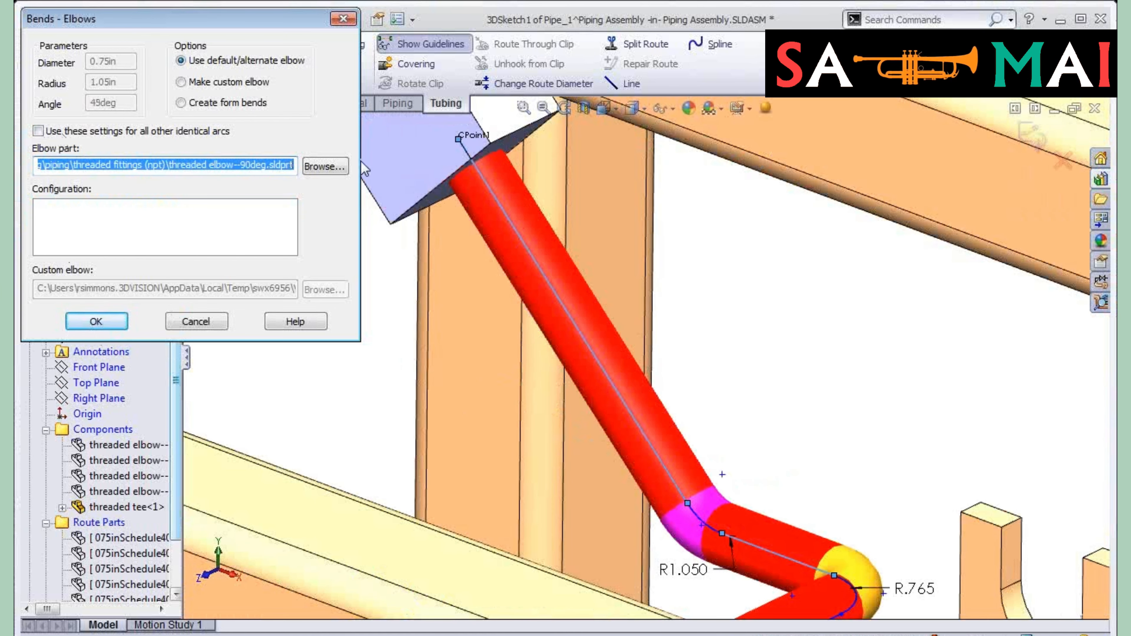
# Step: Assign threaded elbow--45deg.sldprt from the threaded fittings (npt) folder to the 45-degree bend below manifold_8<3>
pyautogui.click(326, 168)
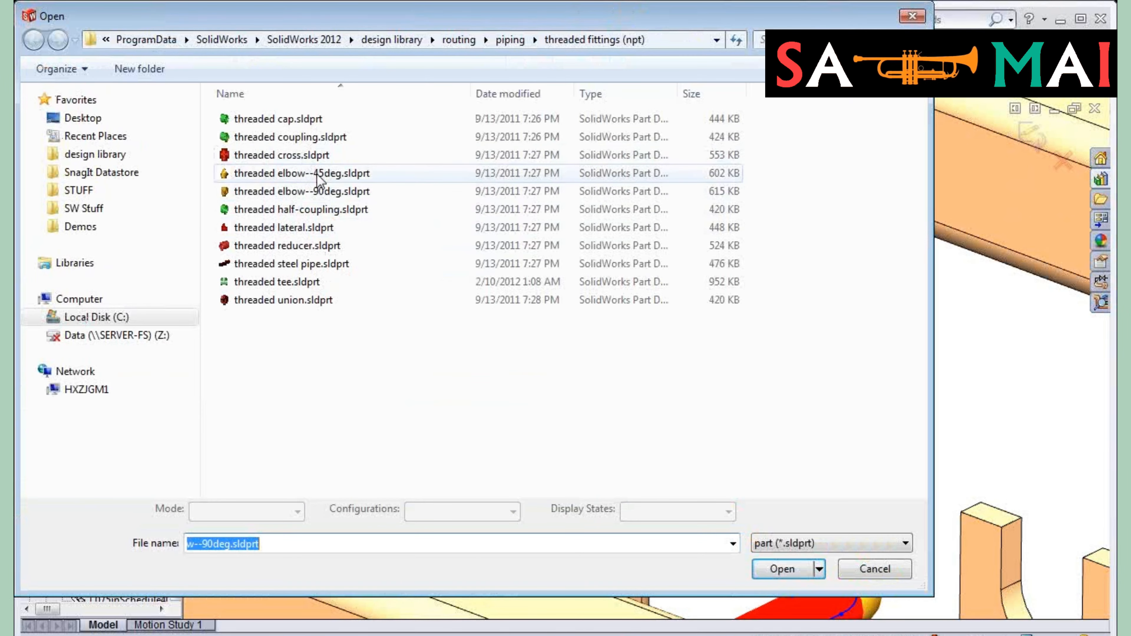
pyautogui.click(319, 176)
pyautogui.click(785, 563)
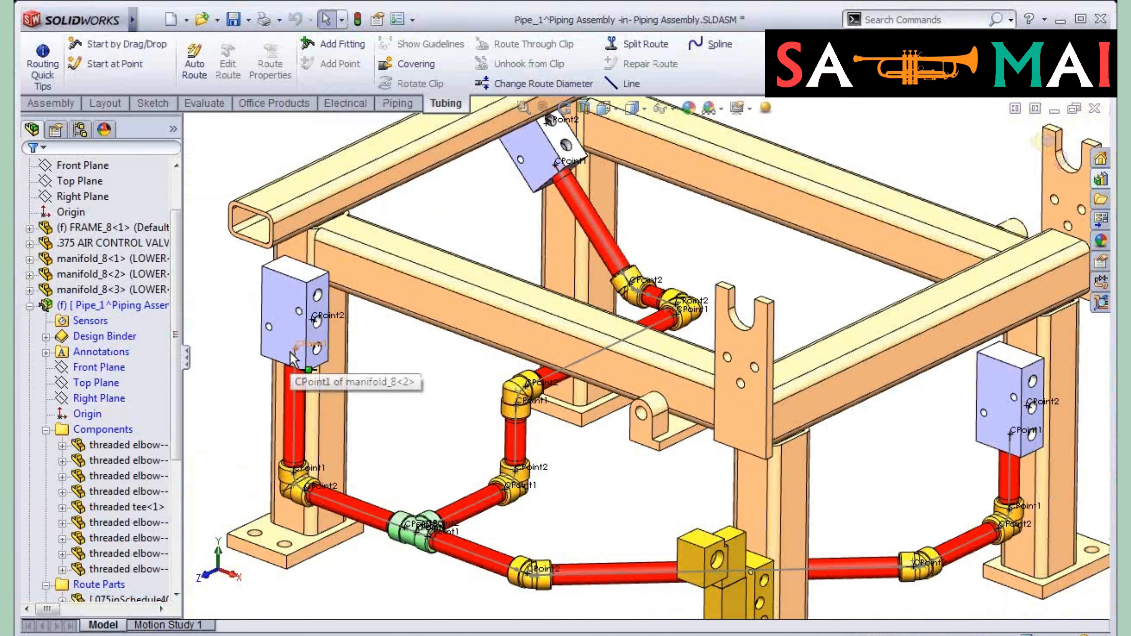
# Step: Open the Pipe_1 route subassembly in its own window and view it at an angle
pyautogui.click(93, 305)
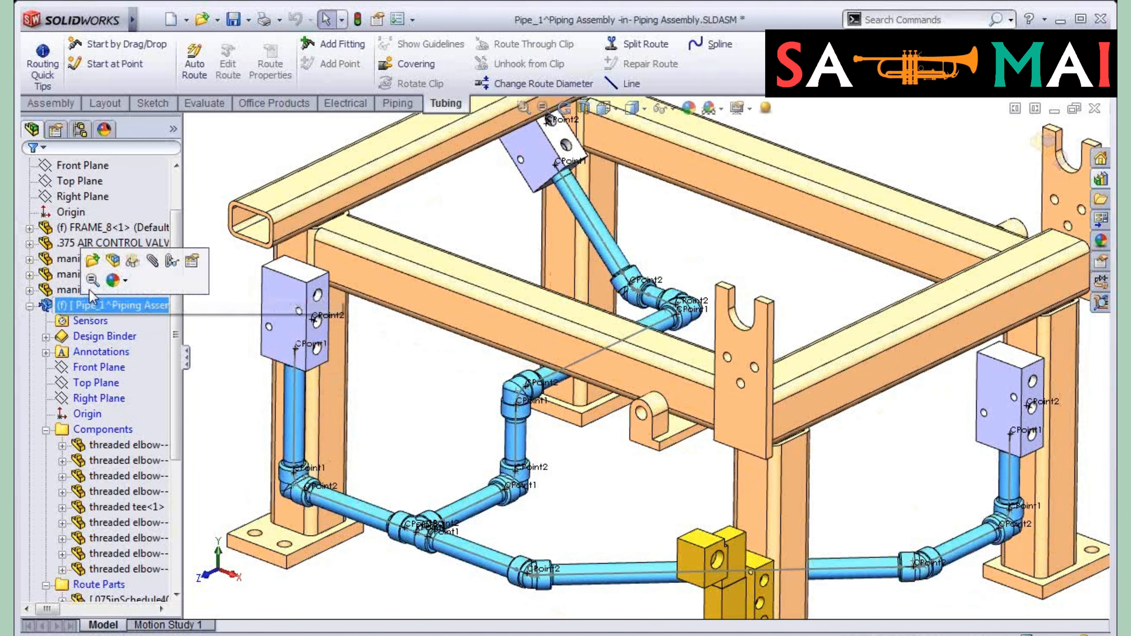
pyautogui.click(92, 260)
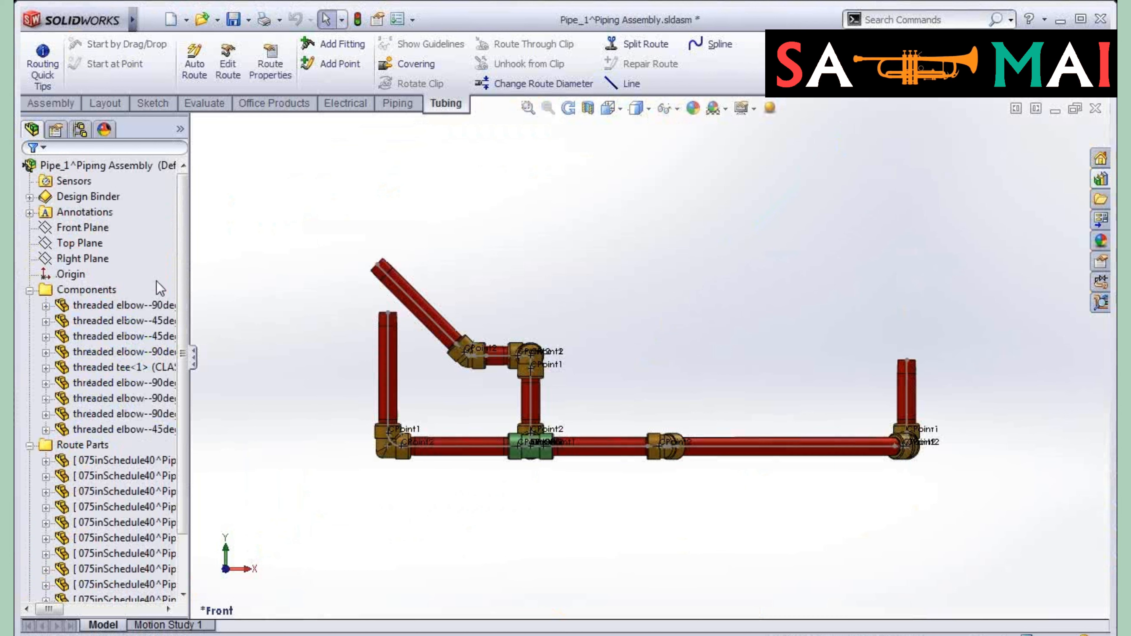
pyautogui.moveTo(700, 348); pyautogui.dragTo(673, 406, button='middle')
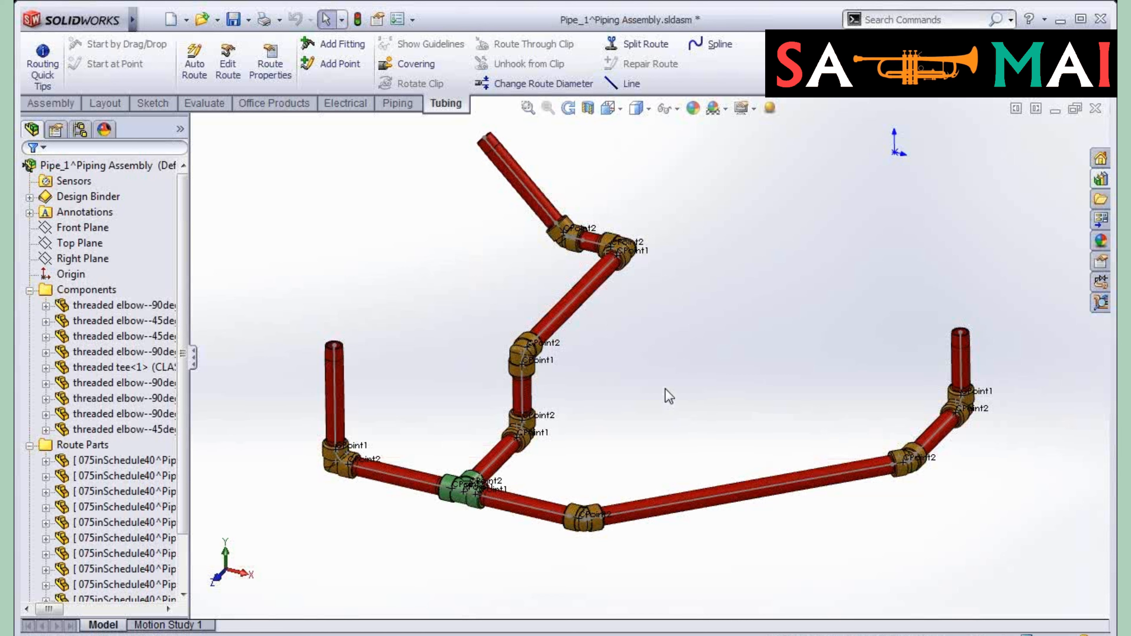
pyautogui.rightClick(374, 243)
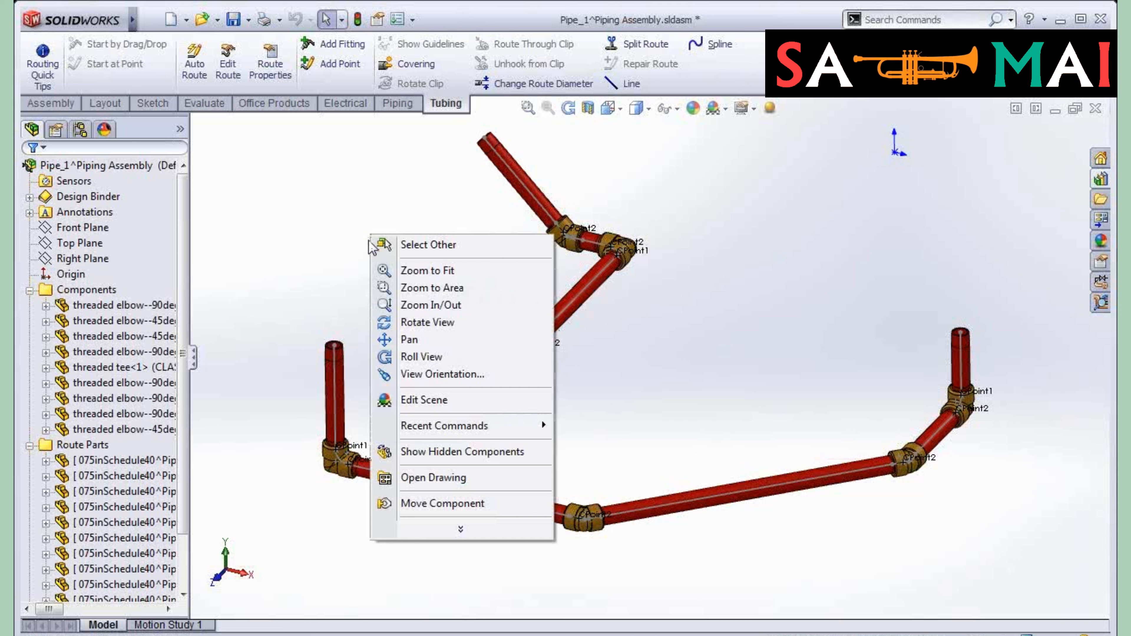
pyautogui.click(347, 237)
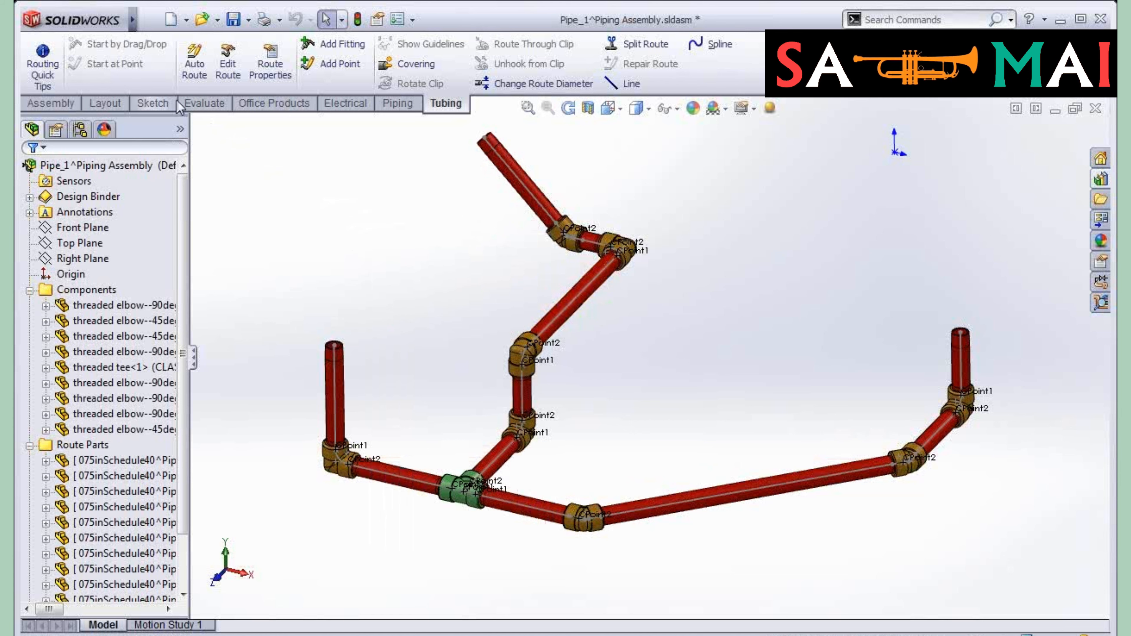
pyautogui.moveTo(132, 20)
pyautogui.click(245, 19)
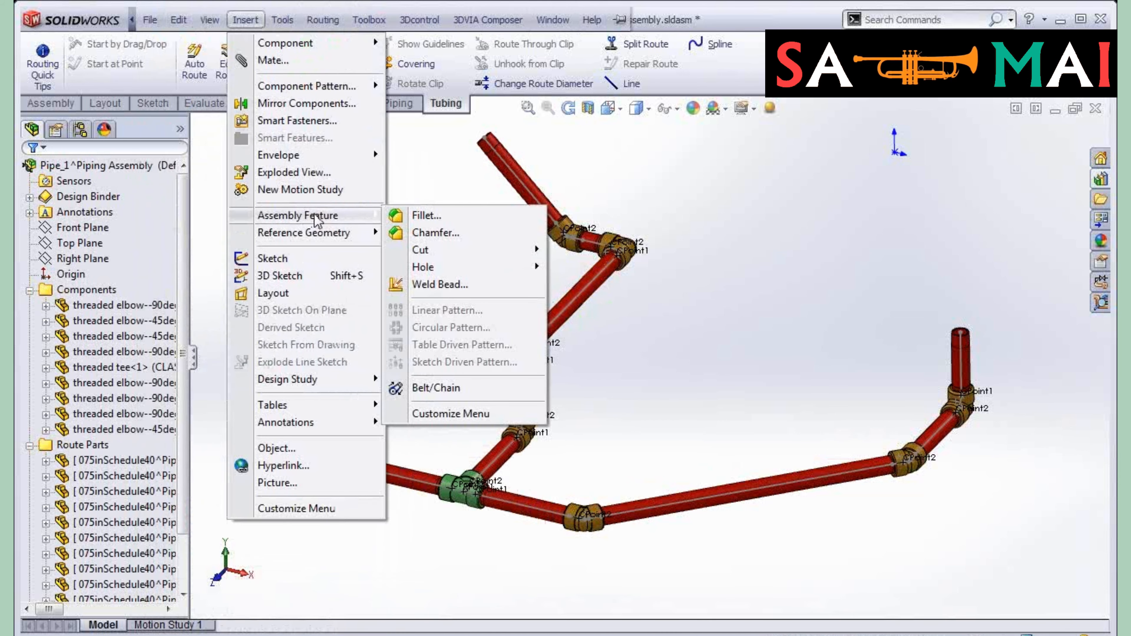
pyautogui.moveTo(312, 404)
pyautogui.click(425, 405)
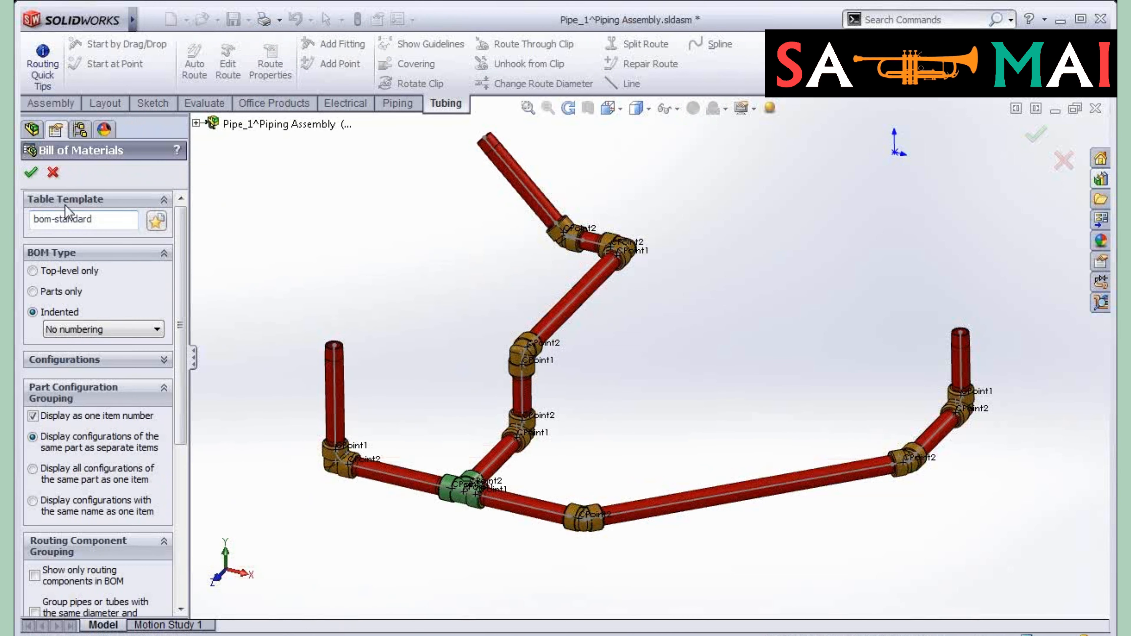
pyautogui.click(53, 172)
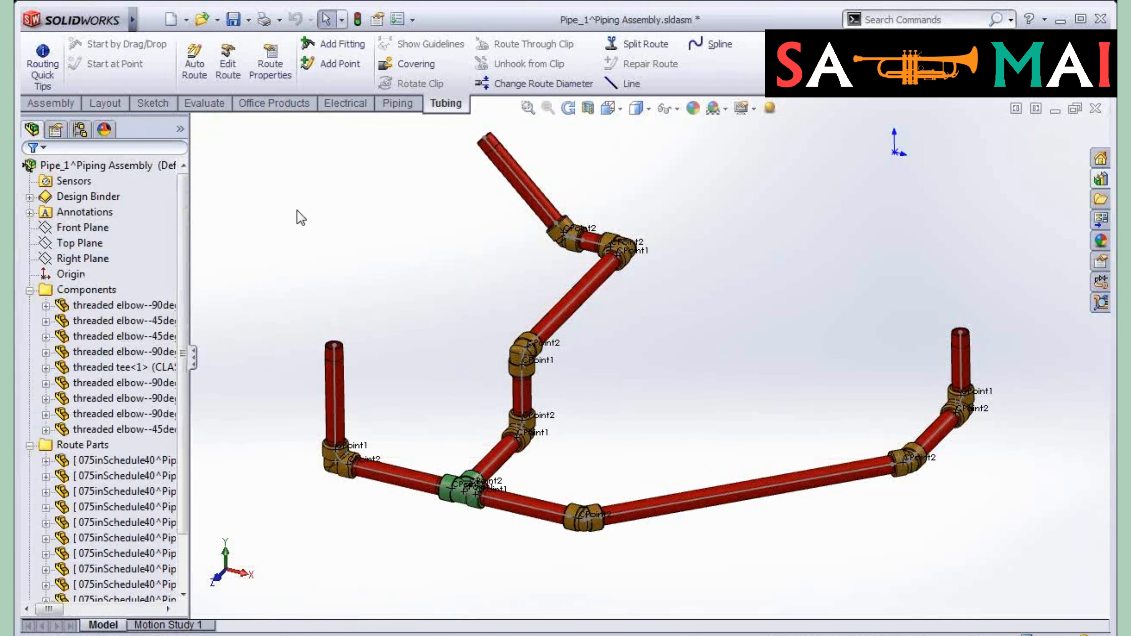
# Step: Close the Pipe_1 route subassembly window, keeping all modified documents, and return to the piping assembly
pyautogui.click(1096, 108)
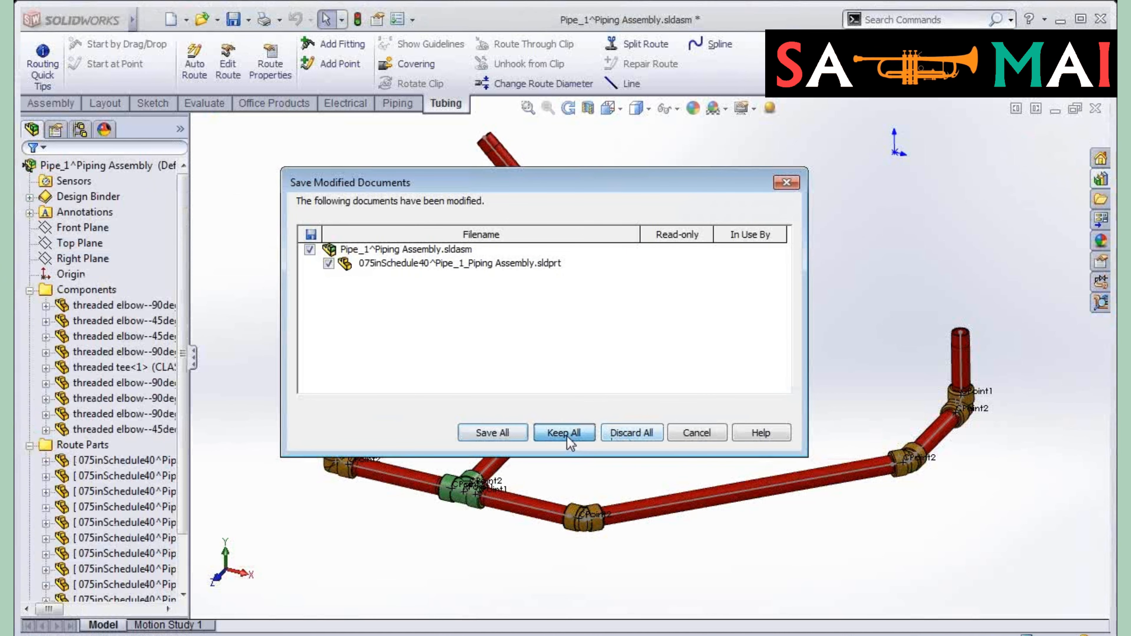
pyautogui.click(574, 432)
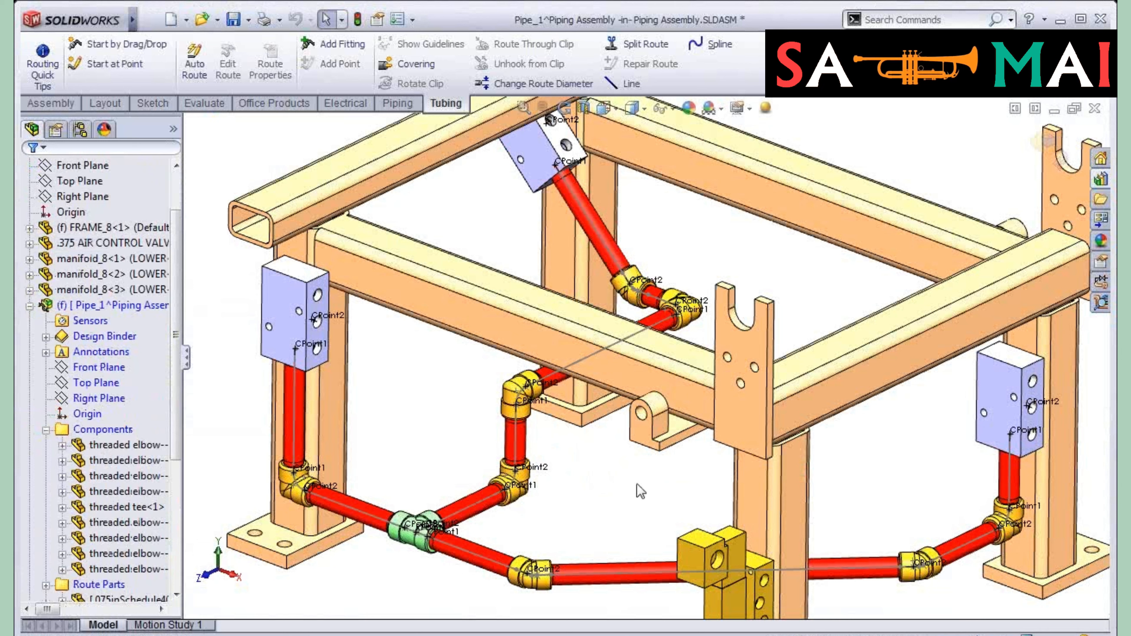
pyautogui.keyDown('ctrl'); pyautogui.moveTo(612, 468); pyautogui.dragTo(596, 463, button='middle'); pyautogui.keyUp('ctrl')
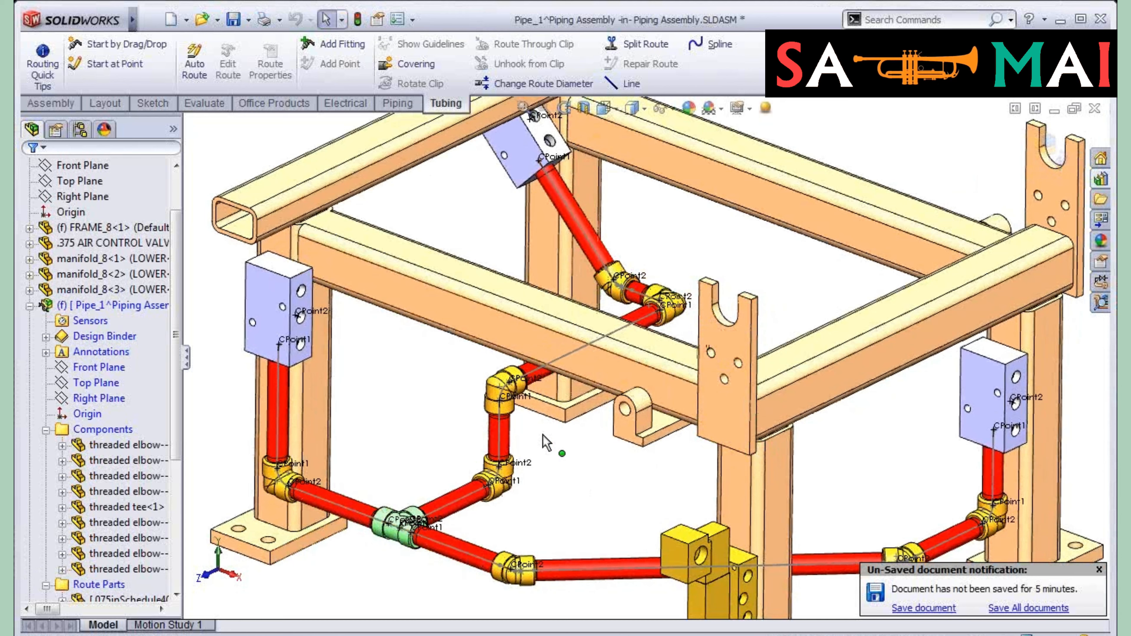
# Step: Edit the route to insert the Ball Valve quarter turn from the valves folder on the angled pipe below manifold_8<3>, and finish editing
pyautogui.rightClick(592, 243)
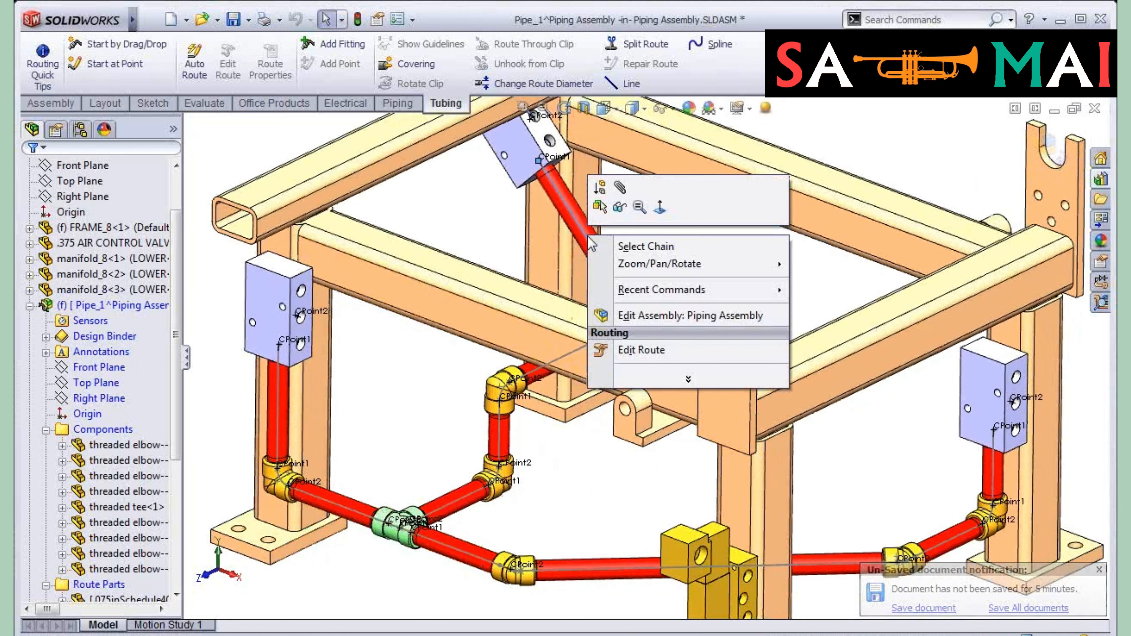
pyautogui.click(649, 354)
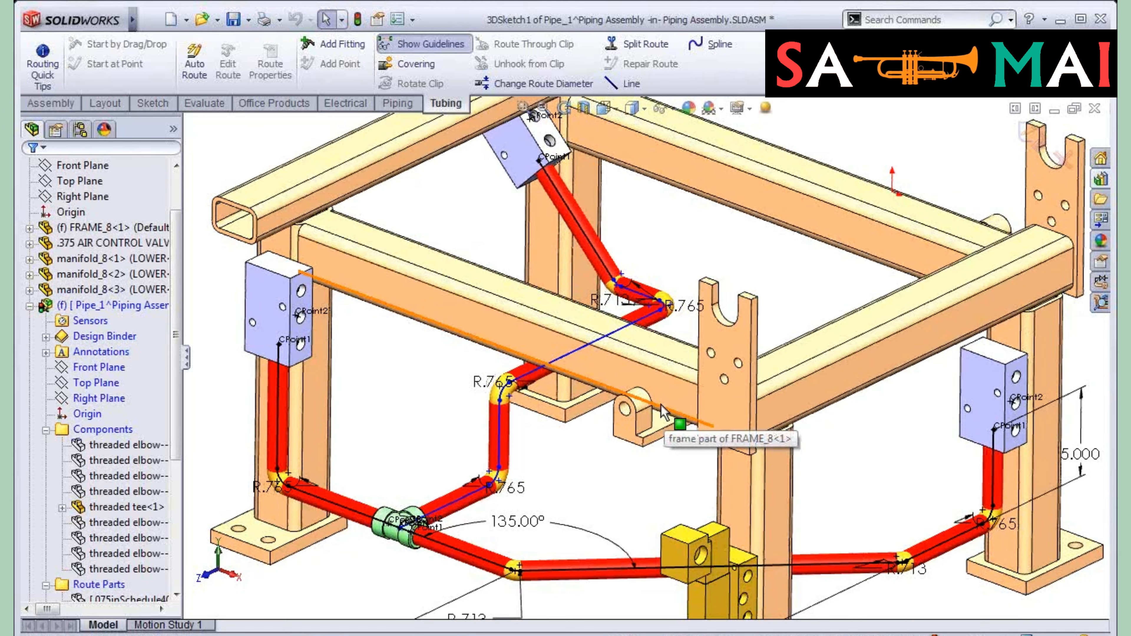
pyautogui.click(1100, 180)
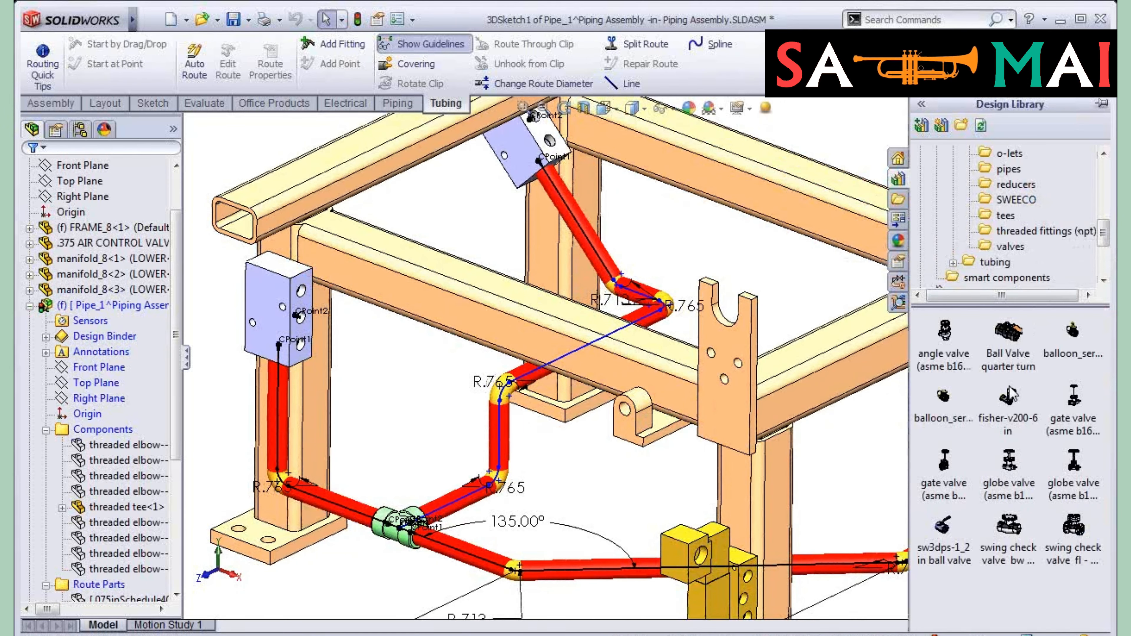
pyautogui.moveTo(1010, 337)
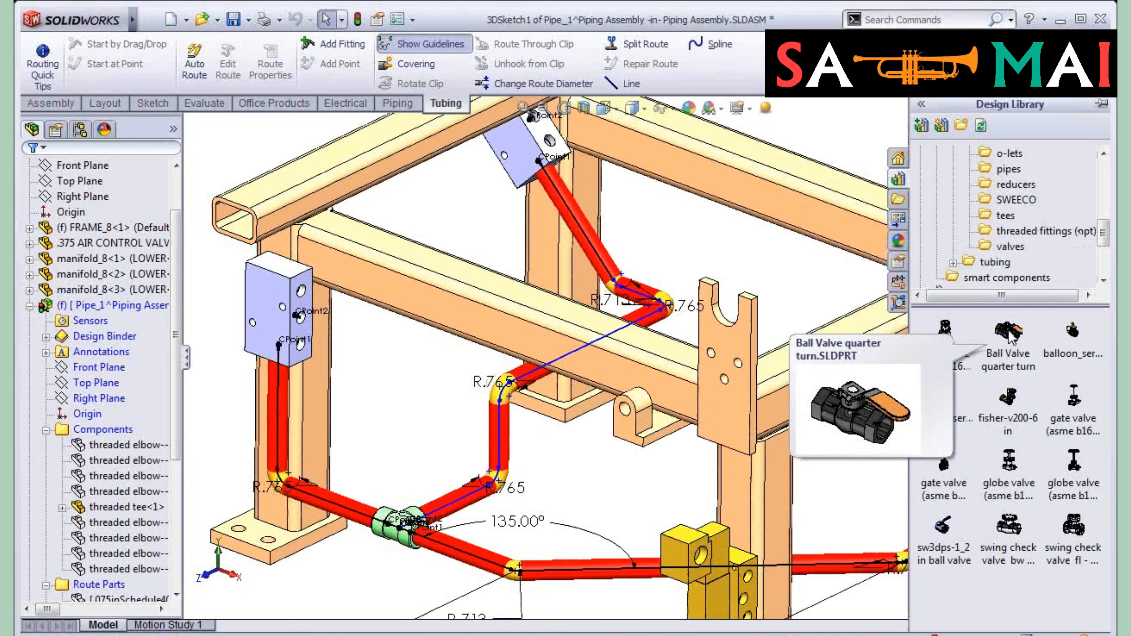
pyautogui.moveTo(1009, 337); pyautogui.dragTo(498, 432)
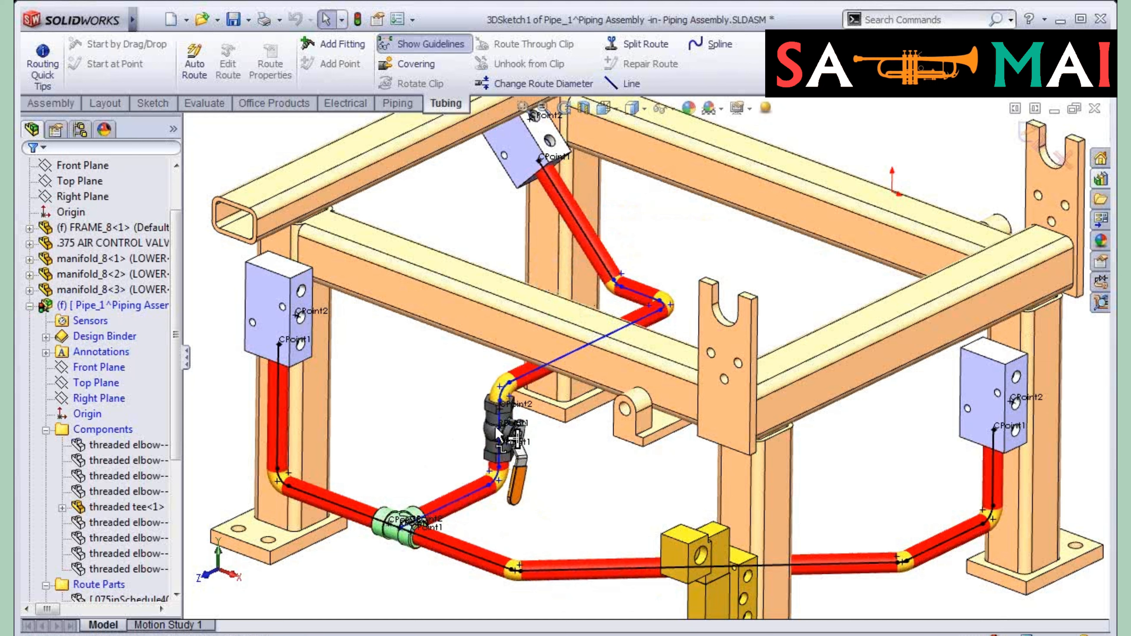
pyautogui.moveTo(497, 432); pyautogui.dragTo(584, 231)
pyautogui.press('Tab')
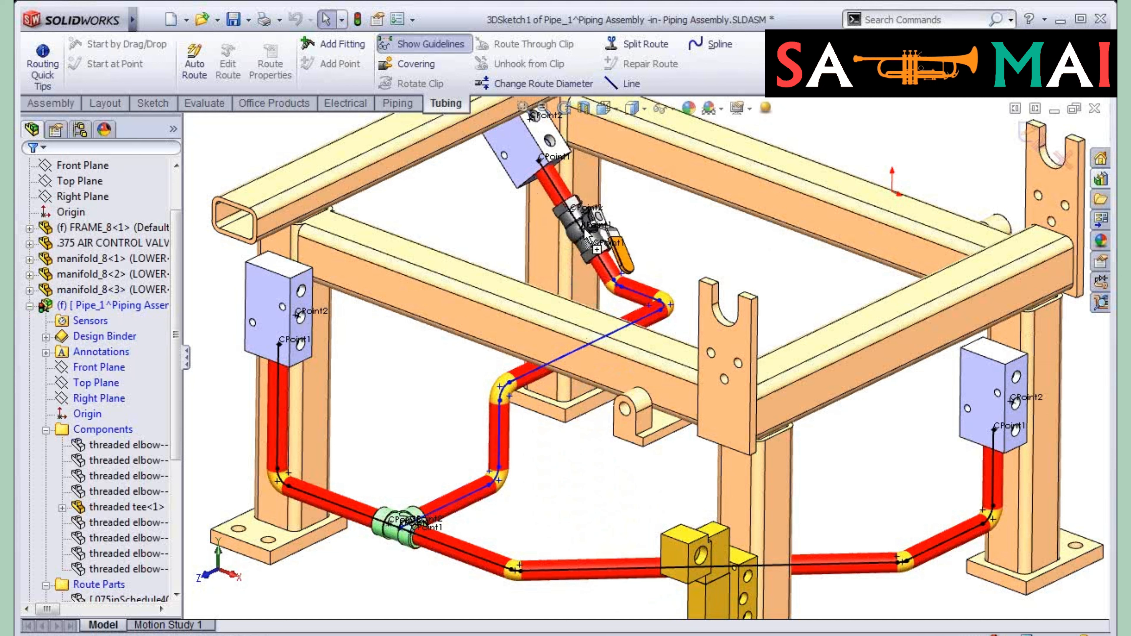
pyautogui.press('Tab')
pyautogui.press('Tab')
pyautogui.click(584, 230)
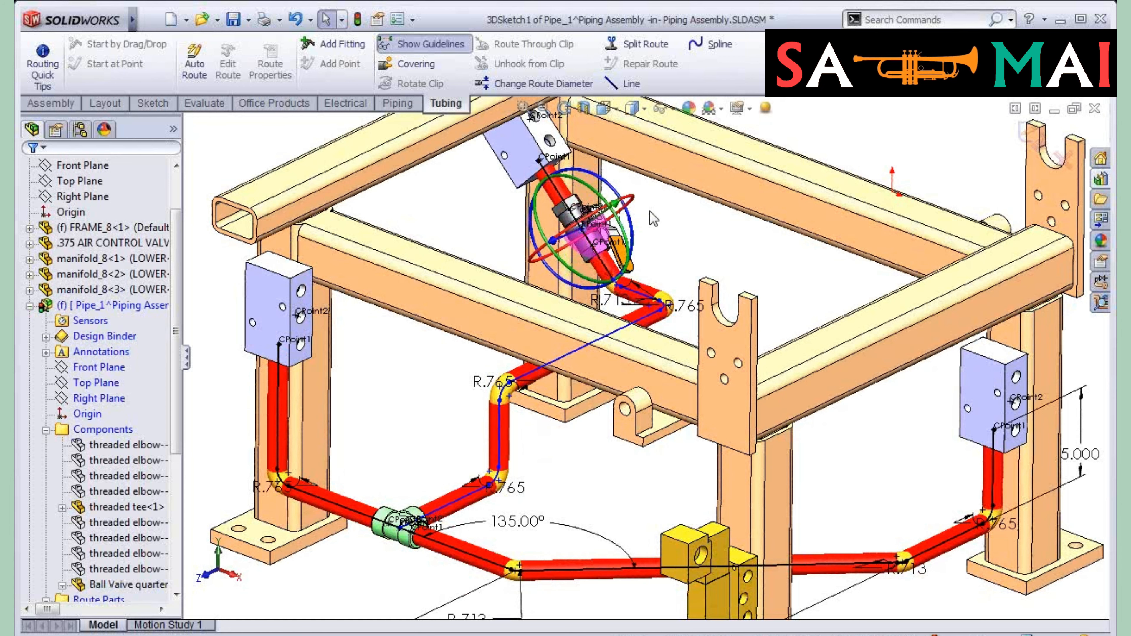
pyautogui.click(668, 239)
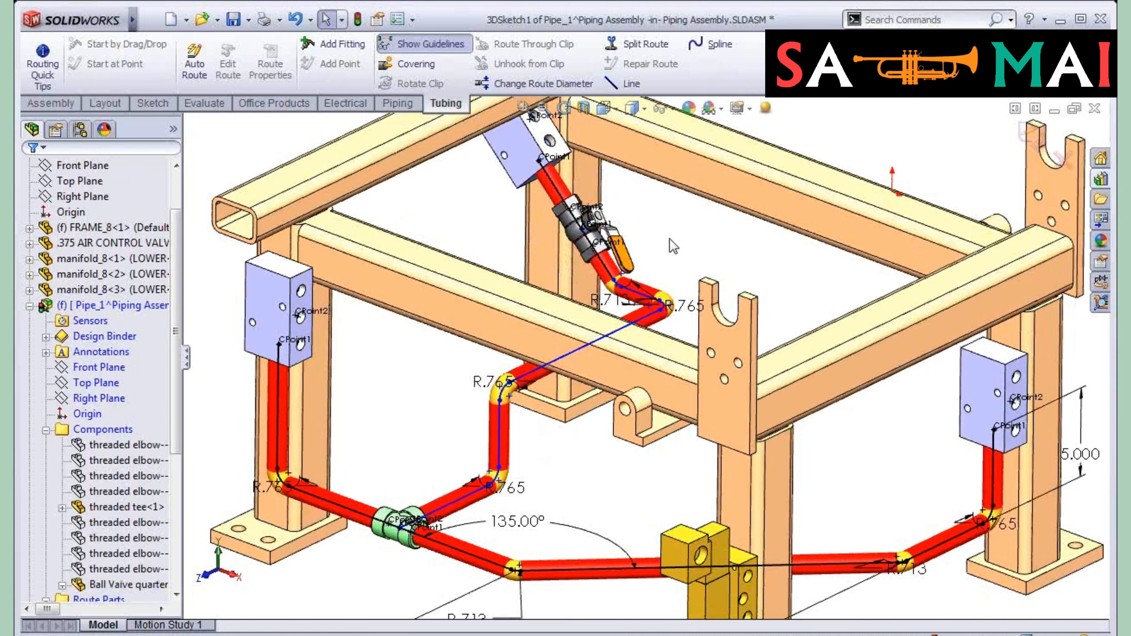
pyautogui.click(1029, 134)
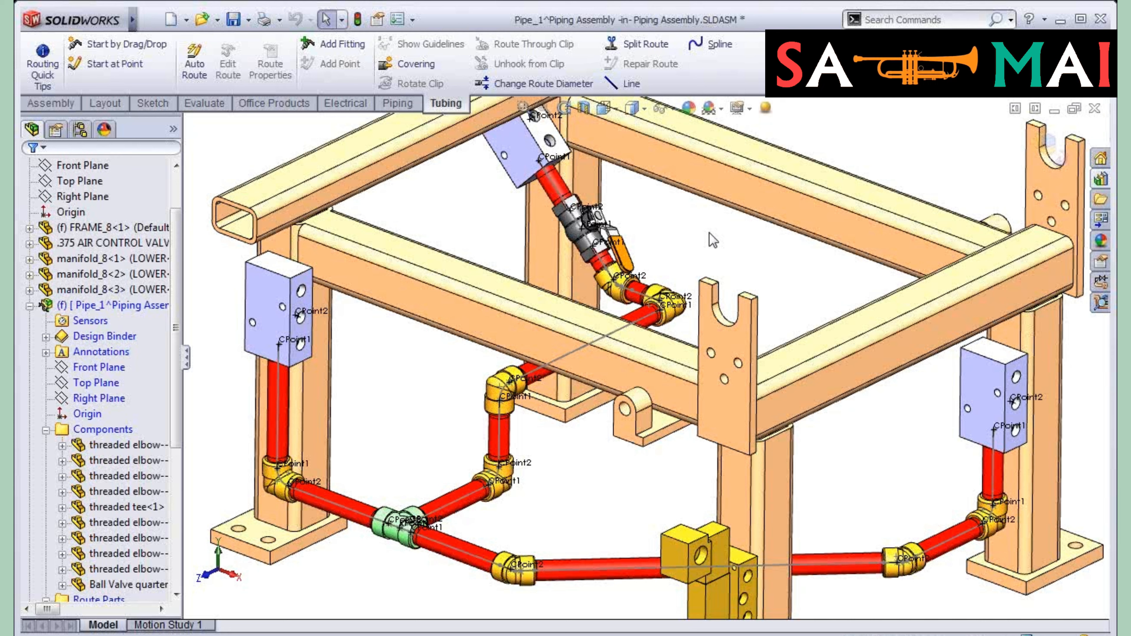
# Step: Start a pipe drawing, saving the Pipe_1 route assembly externally to the Desktop and its virtual components internally
pyautogui.click(389, 109)
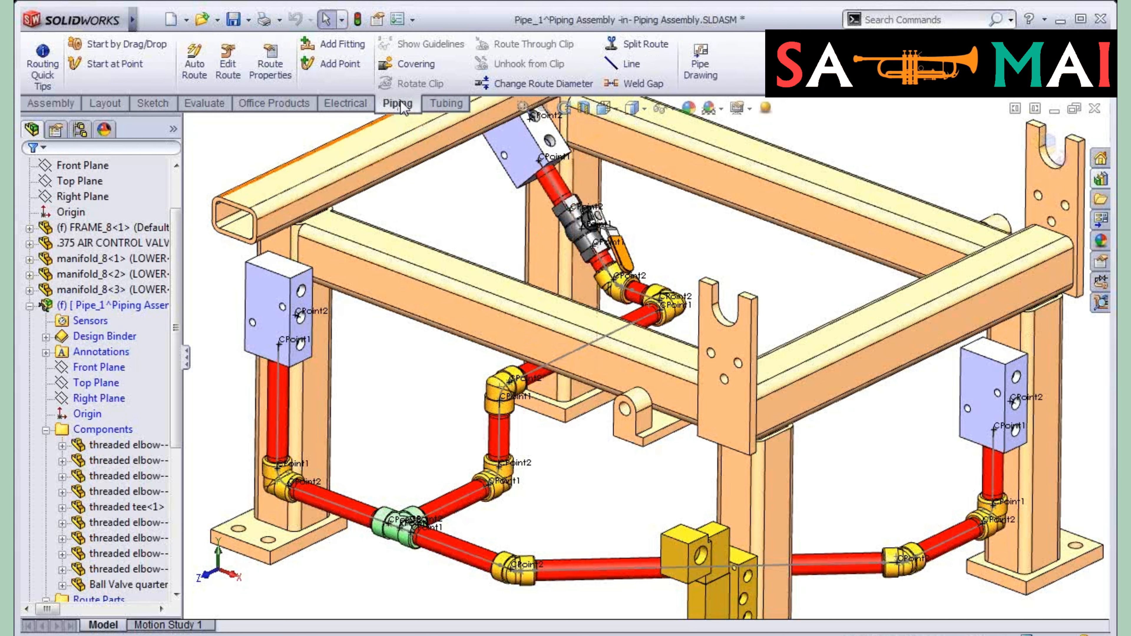
pyautogui.click(709, 80)
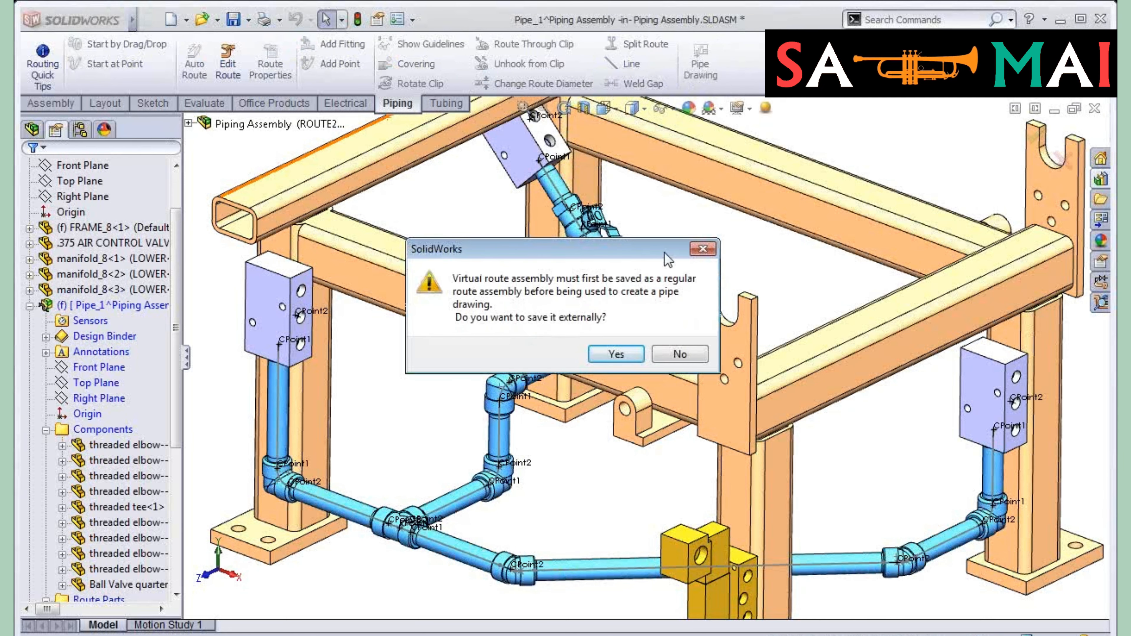
pyautogui.click(616, 355)
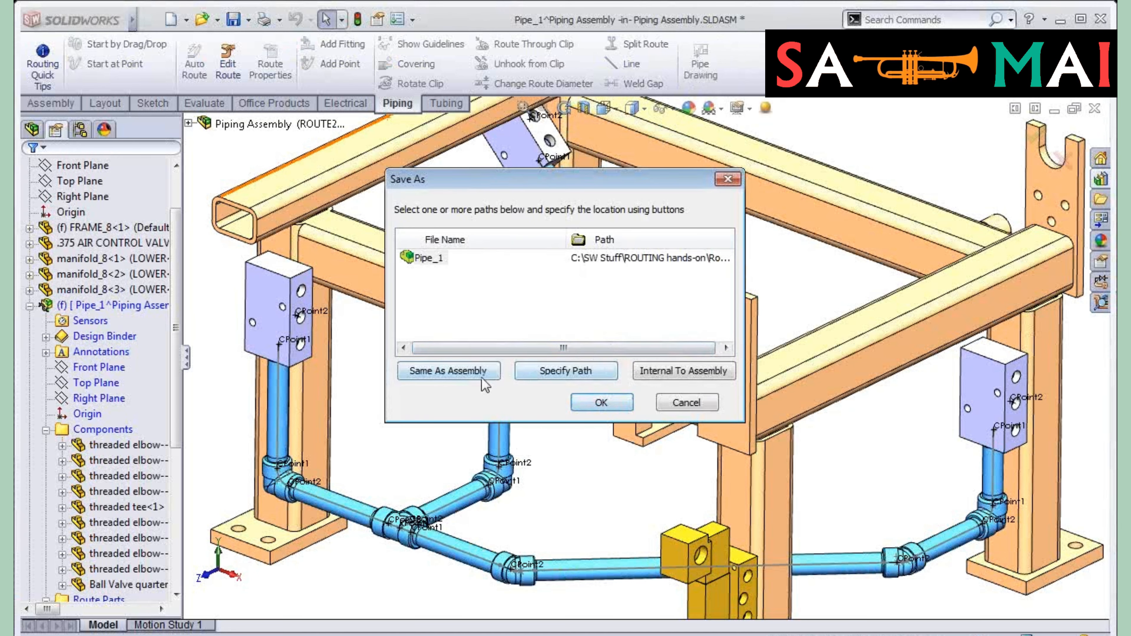
pyautogui.click(595, 373)
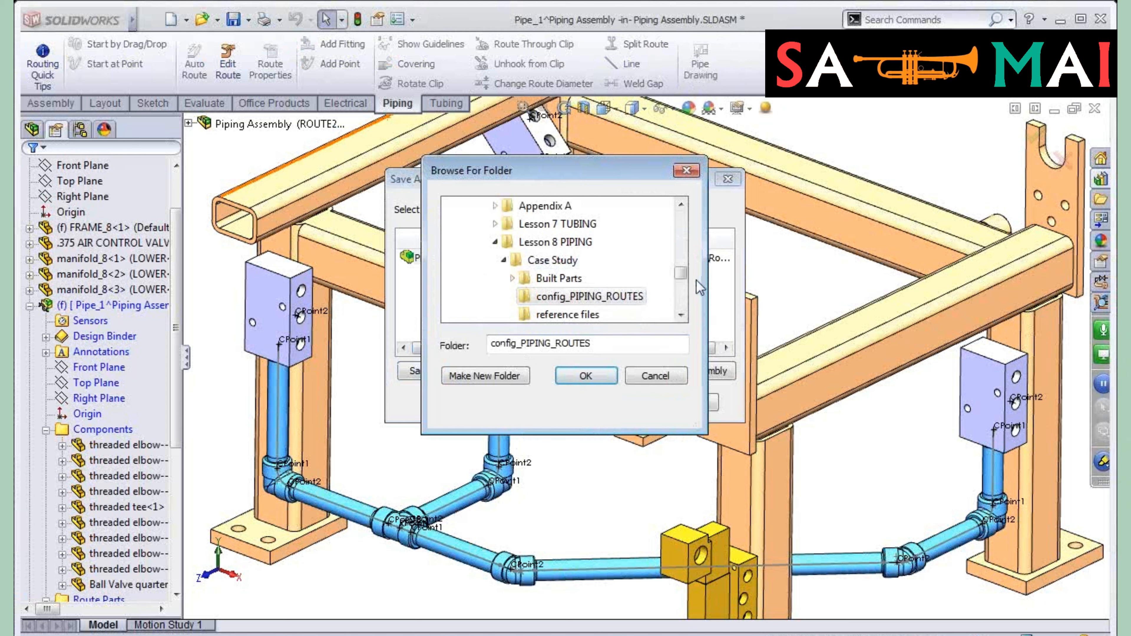
pyautogui.moveTo(680, 273); pyautogui.dragTo(670, 213)
pyautogui.click(485, 206)
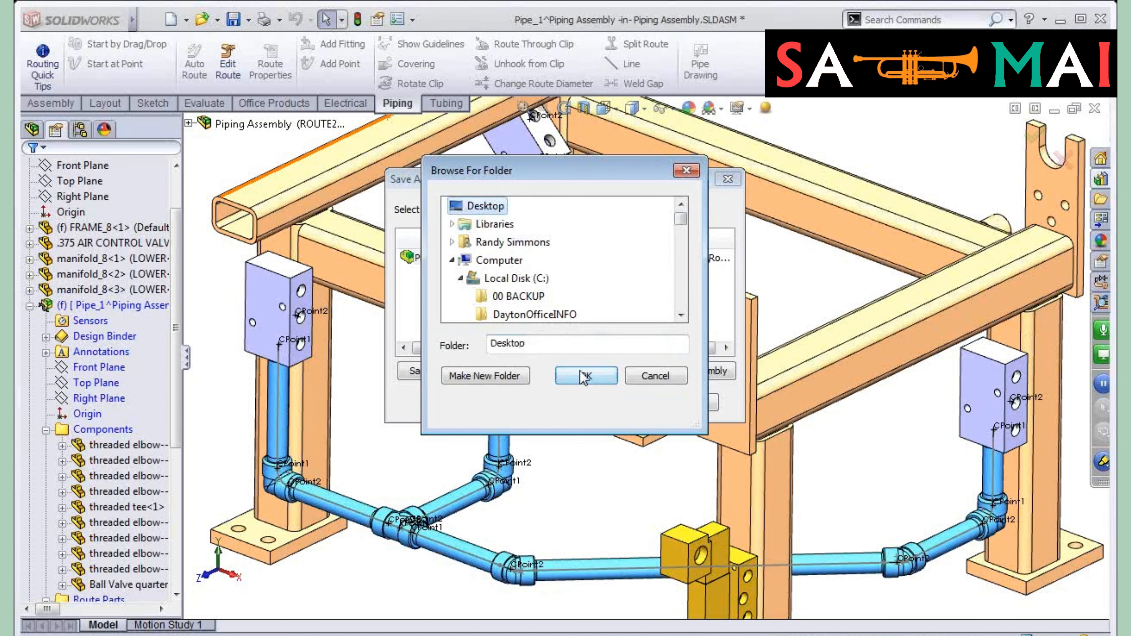
pyautogui.click(586, 375)
pyautogui.click(601, 403)
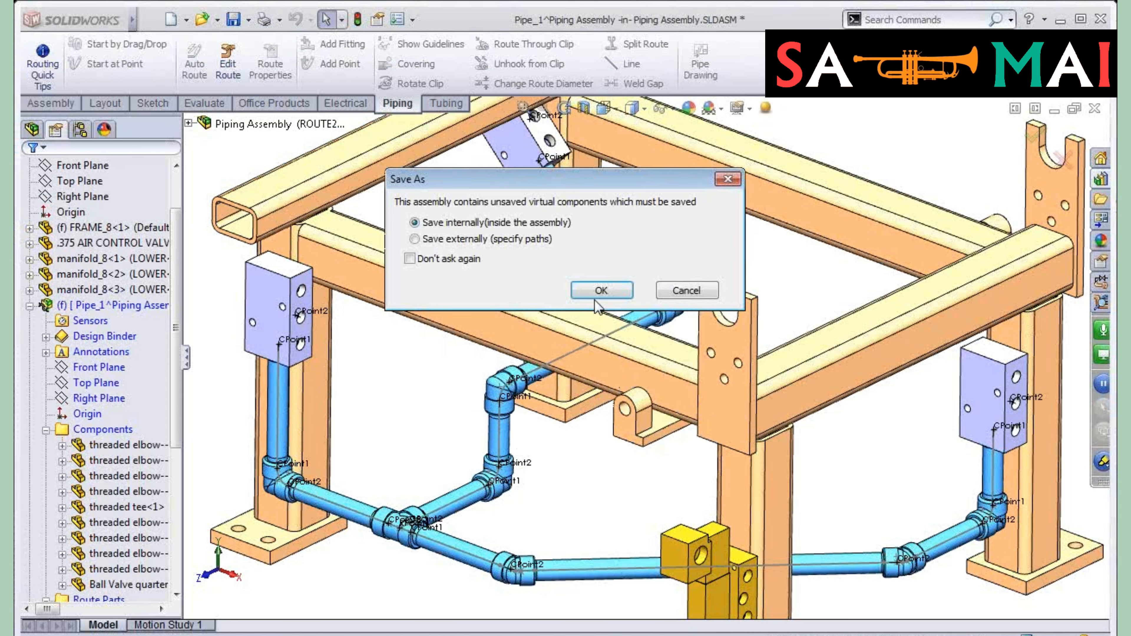
pyautogui.click(602, 291)
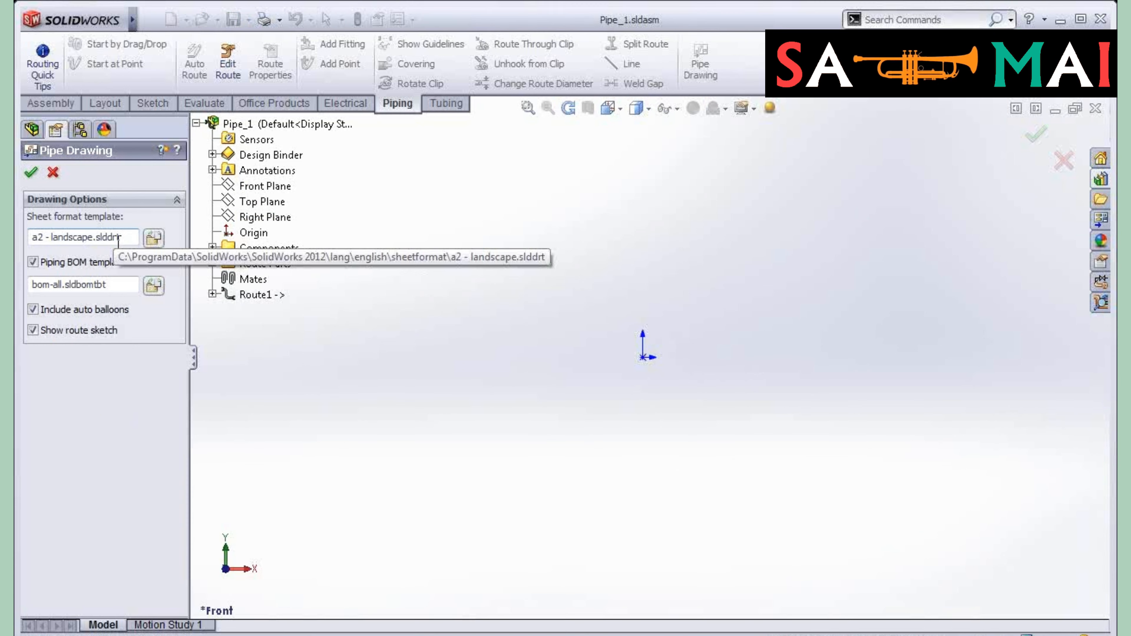
# Step: Set the pipe drawing's sheet format to C - ansi - Landscape
pyautogui.click(153, 238)
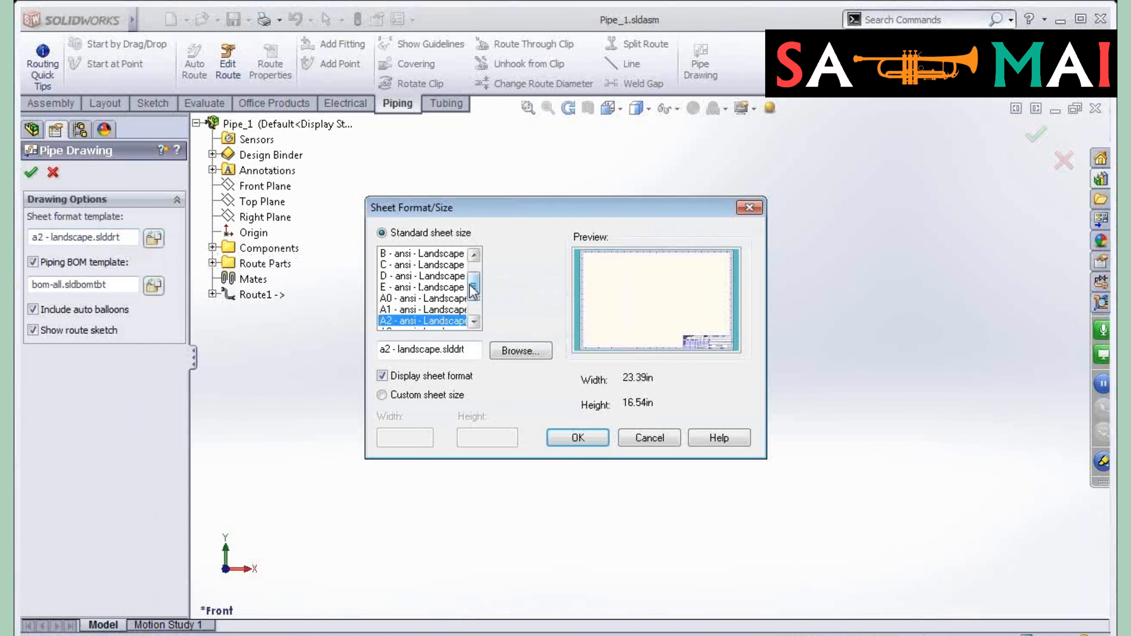
pyautogui.click(429, 265)
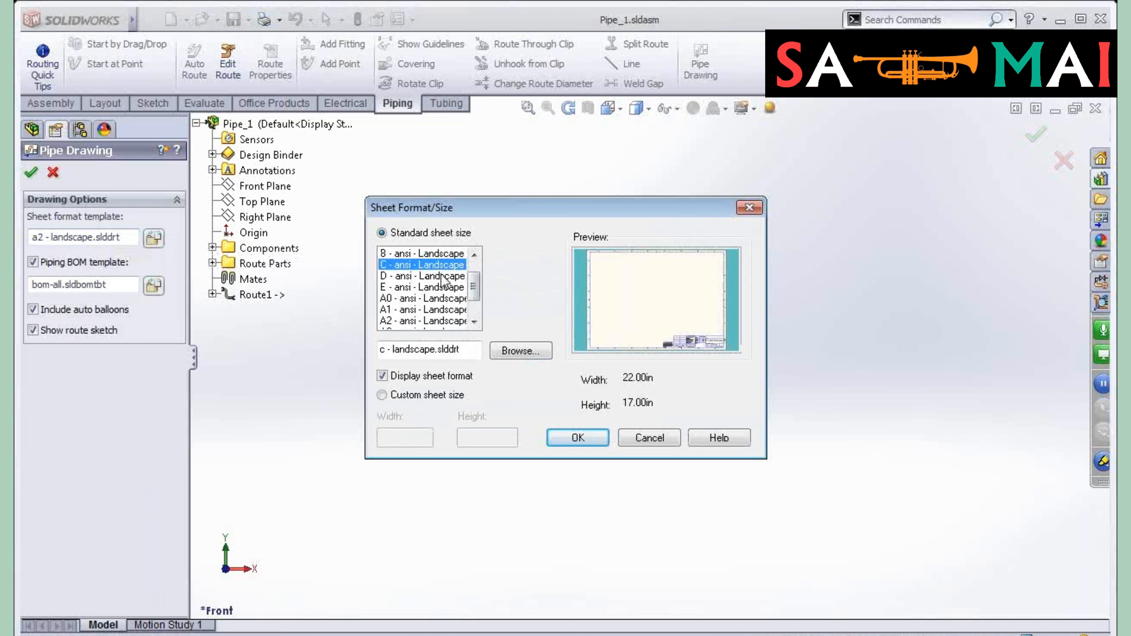
pyautogui.click(578, 438)
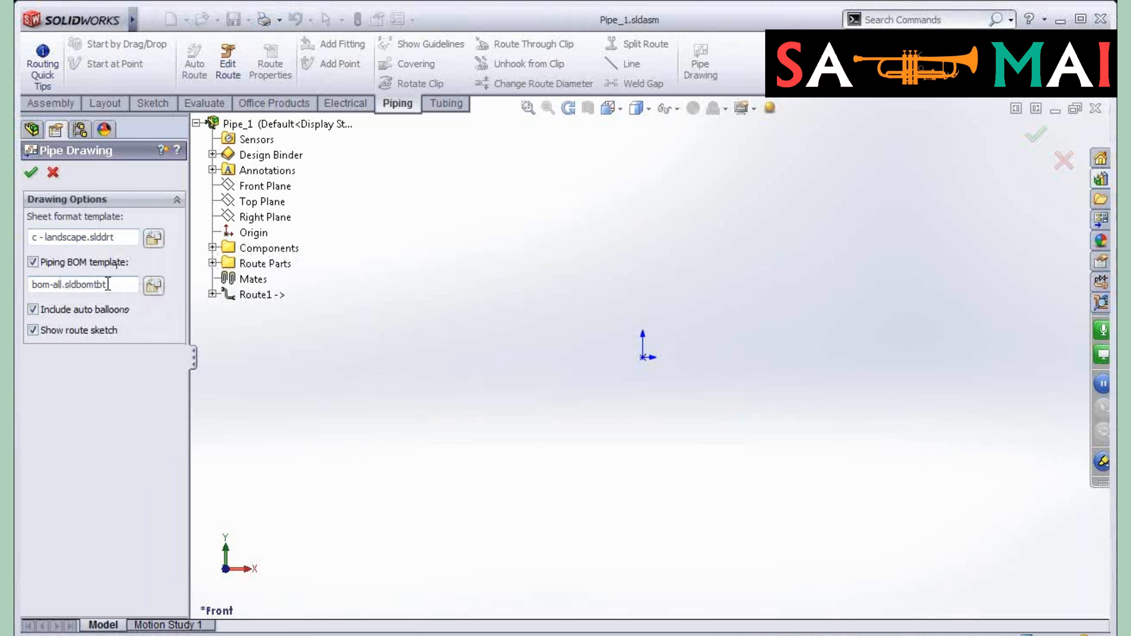
# Step: Use Piping BOM Template.sldbomtbt for the piping BOM and generate the drawing with auto balloons and route sketch
pyautogui.click(154, 285)
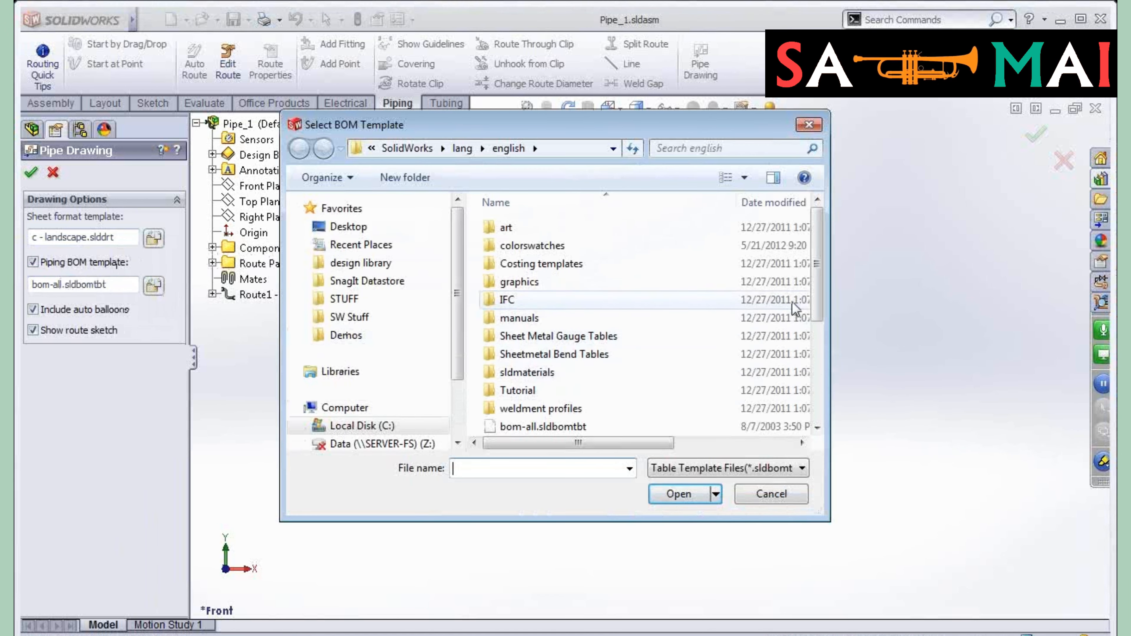
pyautogui.scroll(-4, 795, 308)
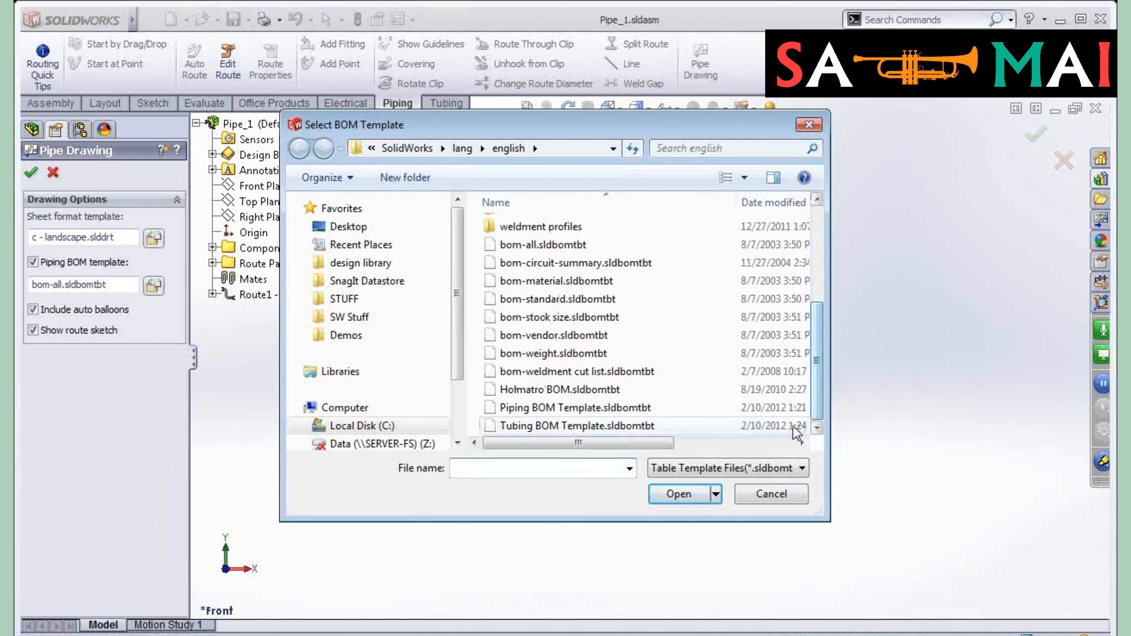
pyautogui.click(595, 408)
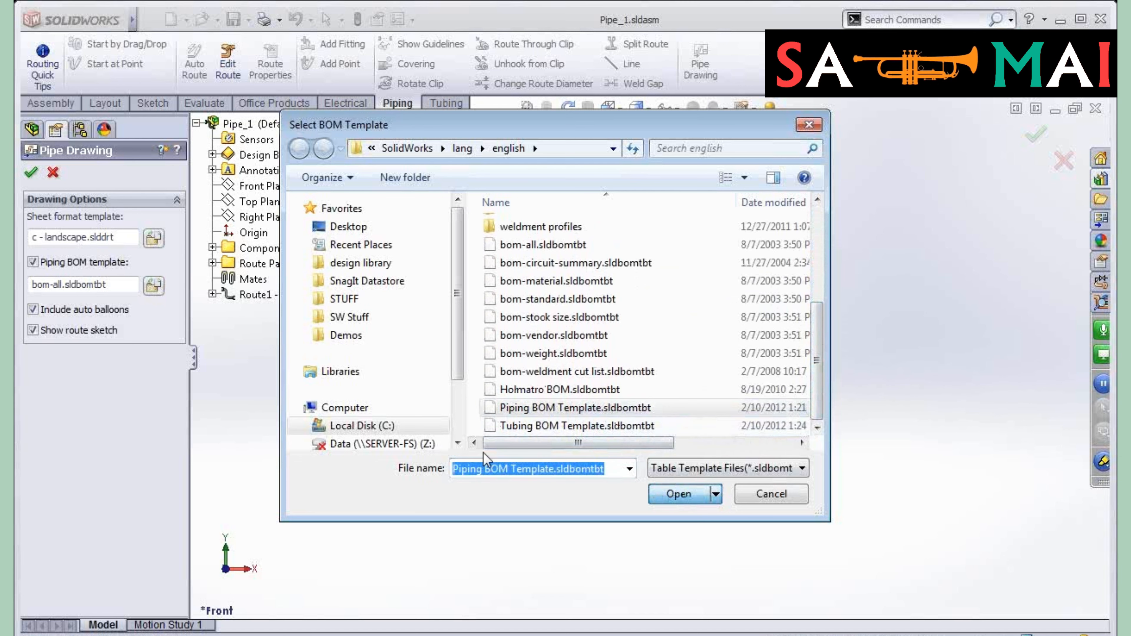
pyautogui.press('Return')
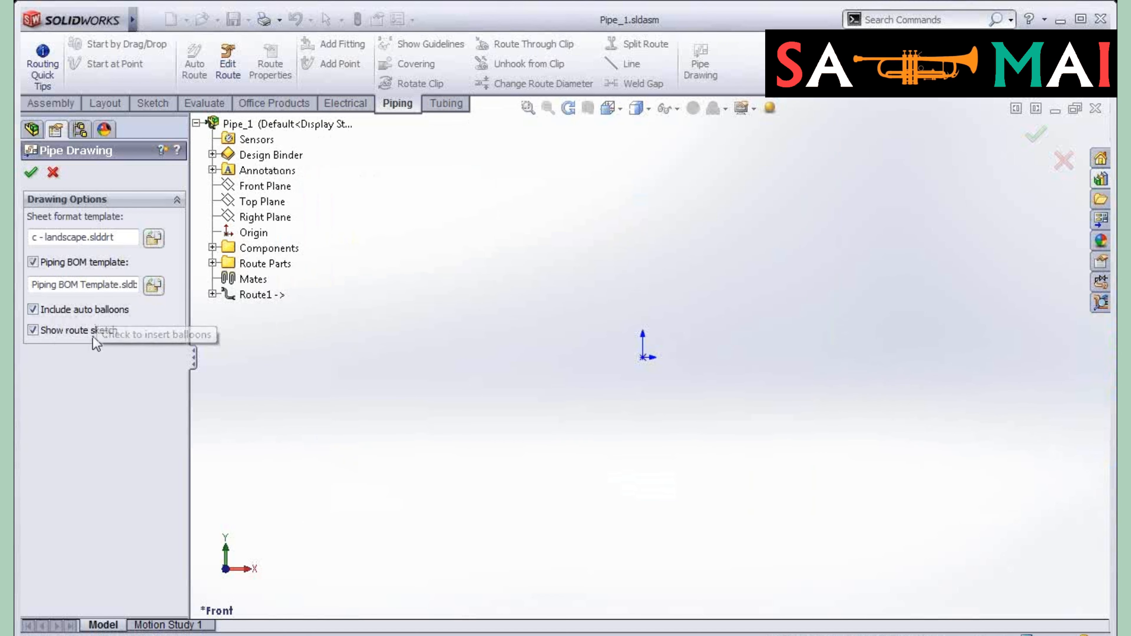
pyautogui.click(28, 179)
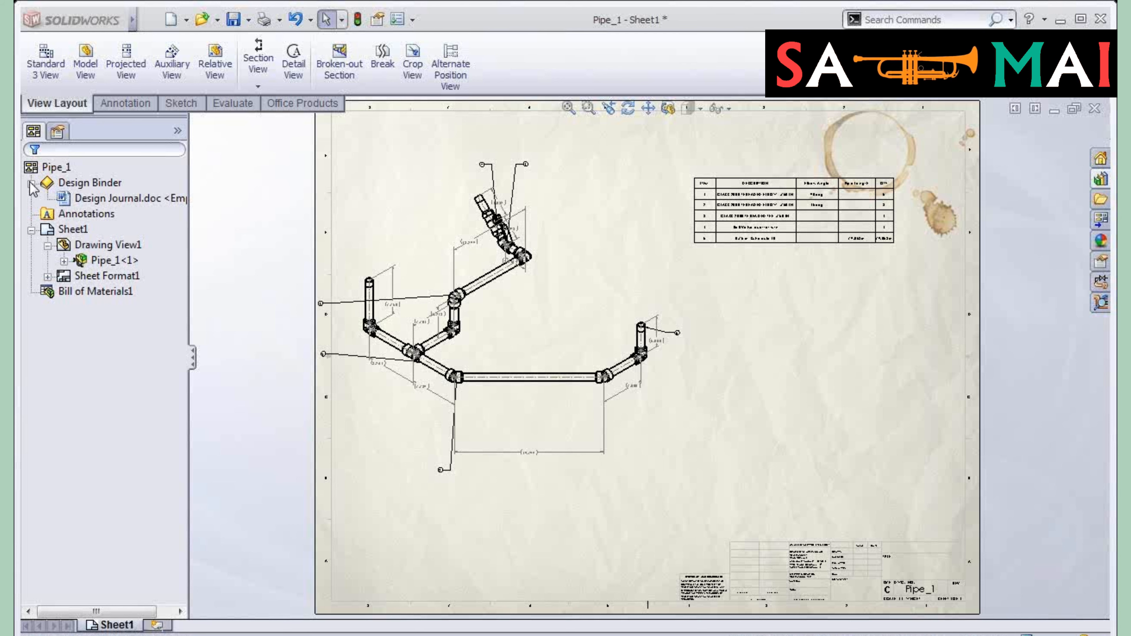
# Step: Set the isometric pipe drawing view's display style to Shaded With Edges
pyautogui.scroll(-5, 487, 353)
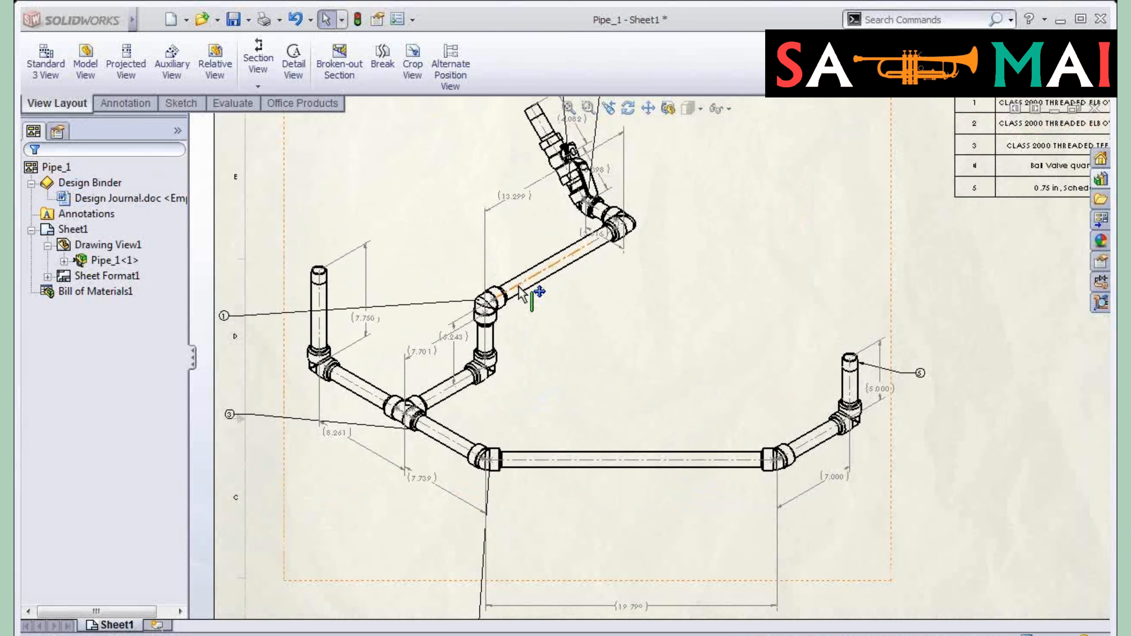
pyautogui.scroll(3, 577, 303)
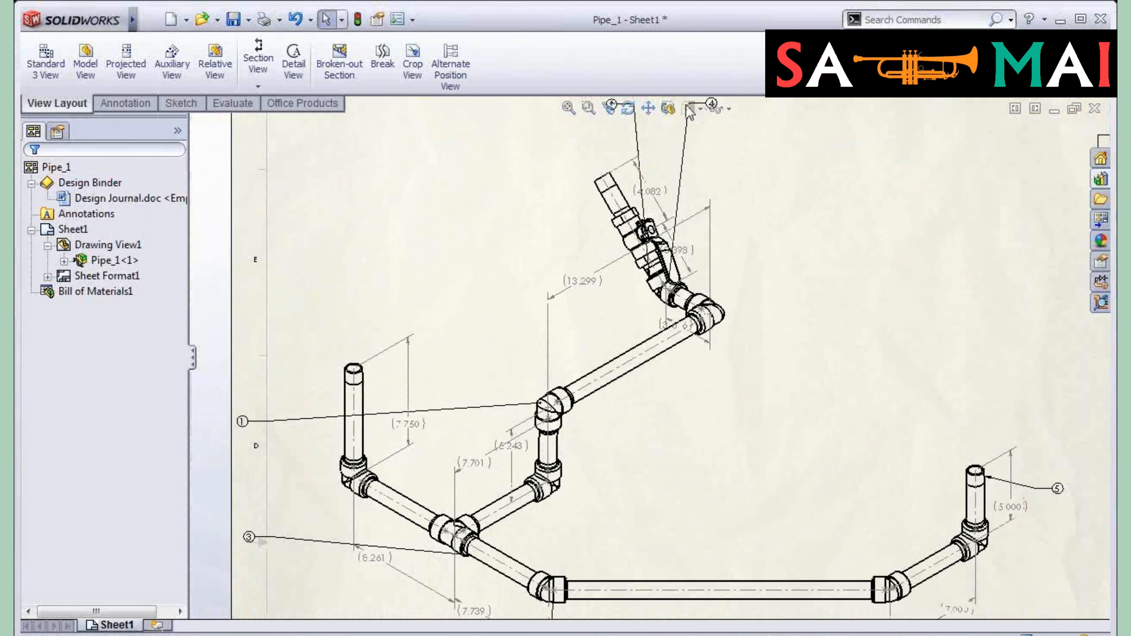
pyautogui.click(548, 285)
pyautogui.click(690, 108)
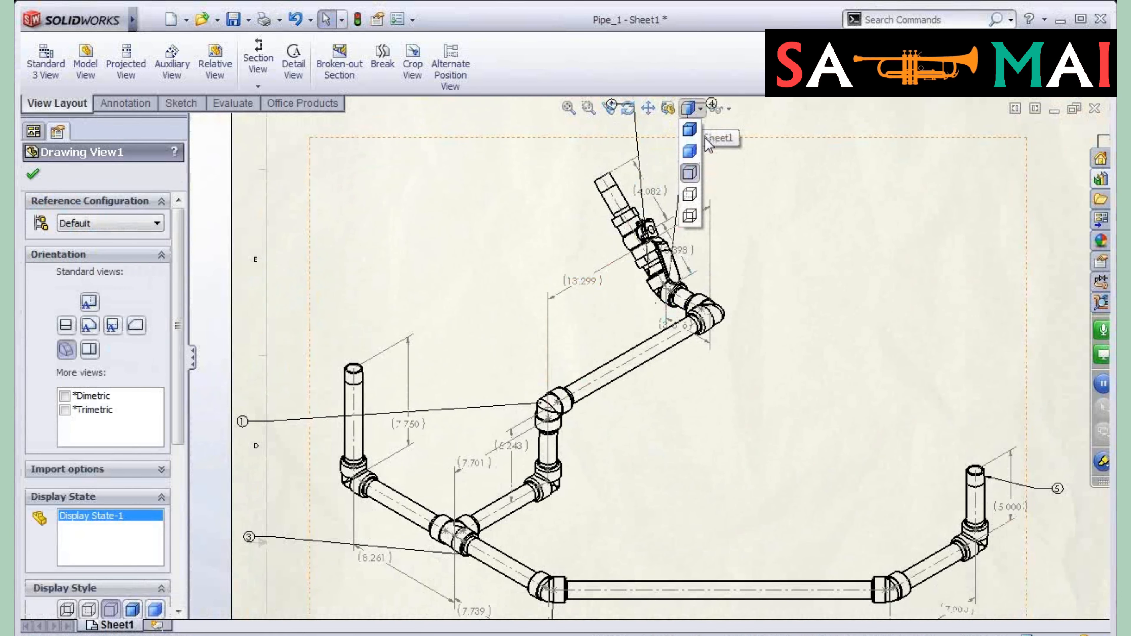
pyautogui.click(702, 137)
pyautogui.click(857, 313)
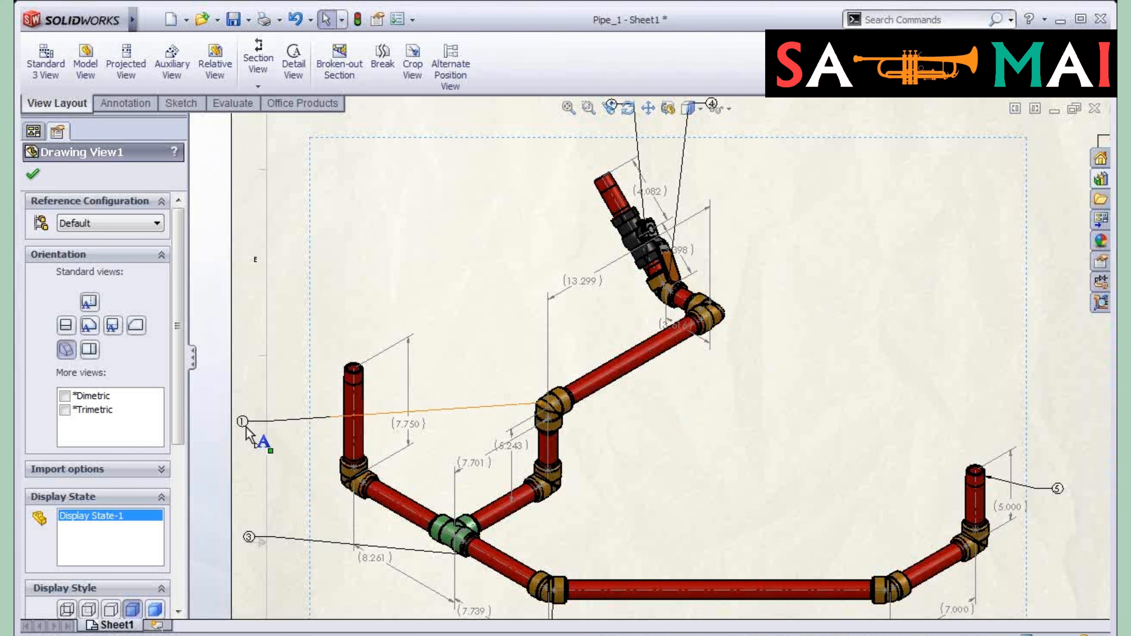
# Step: Reposition balloons 1 and 3 and the two balloons near the ball valve in open space around the pipe view
pyautogui.moveTo(247, 423); pyautogui.dragTo(364, 279)
pyautogui.moveTo(253, 540)
pyautogui.mouseDown()
pyautogui.moveTo(478, 544)
pyautogui.moveTo(655, 519)
pyautogui.moveTo(654, 504)
pyautogui.mouseUp()
pyautogui.click(809, 345)
pyautogui.scroll(2, 767, 260)
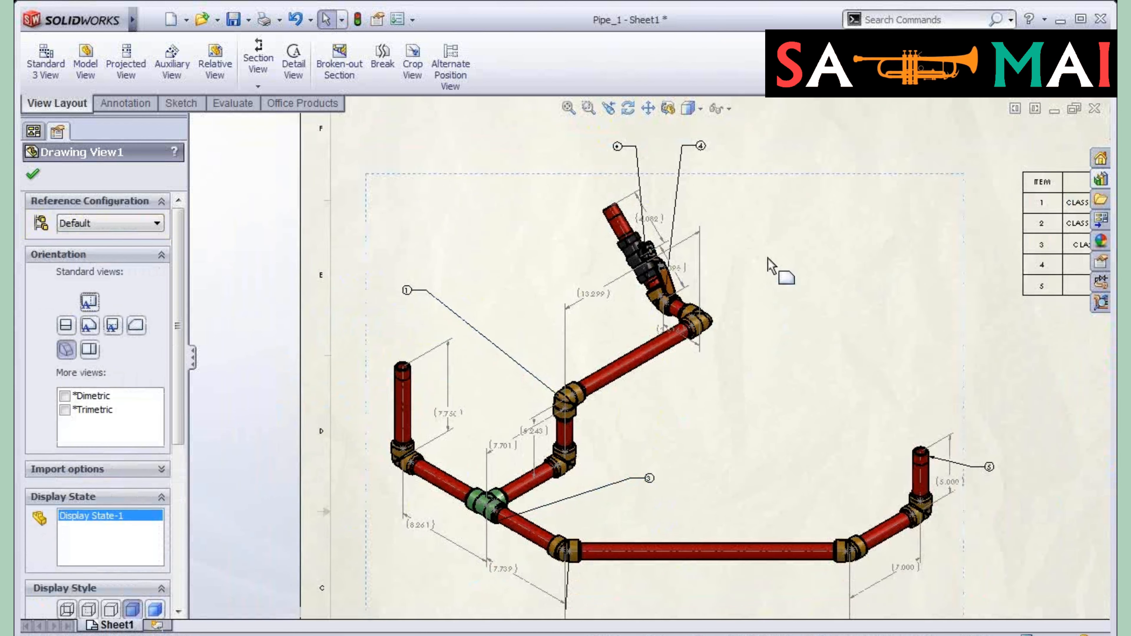
pyautogui.moveTo(692, 182); pyautogui.dragTo(778, 272)
pyautogui.moveTo(624, 183); pyautogui.dragTo(680, 188)
pyautogui.click(783, 366)
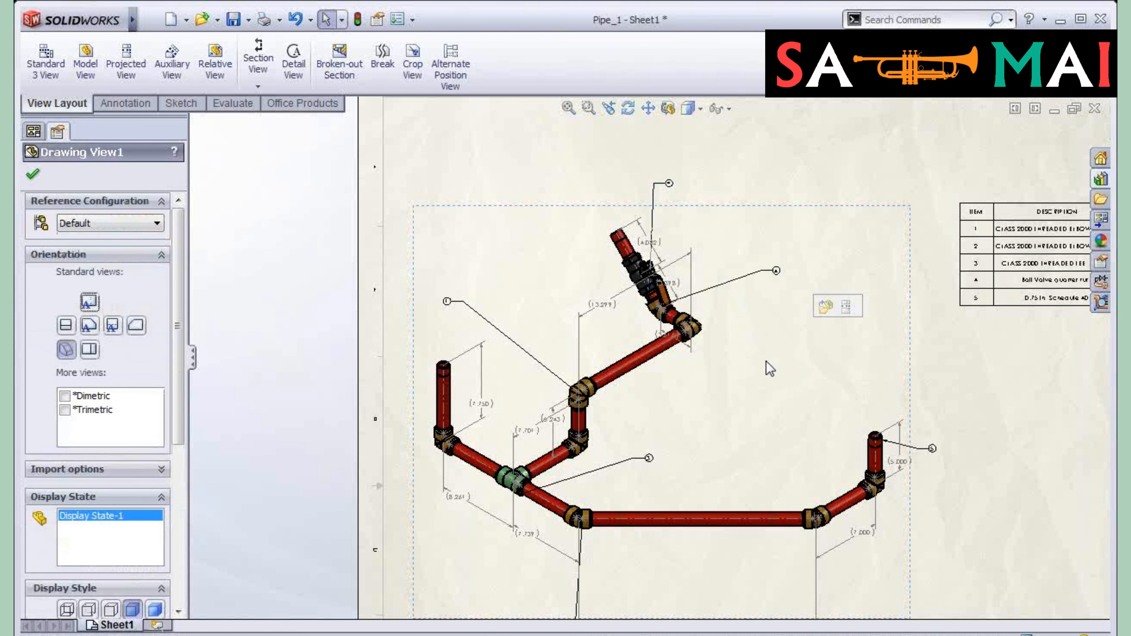
# Step: Delete all the automatically created balloons around the isometric pipe view
pyautogui.click(657, 465)
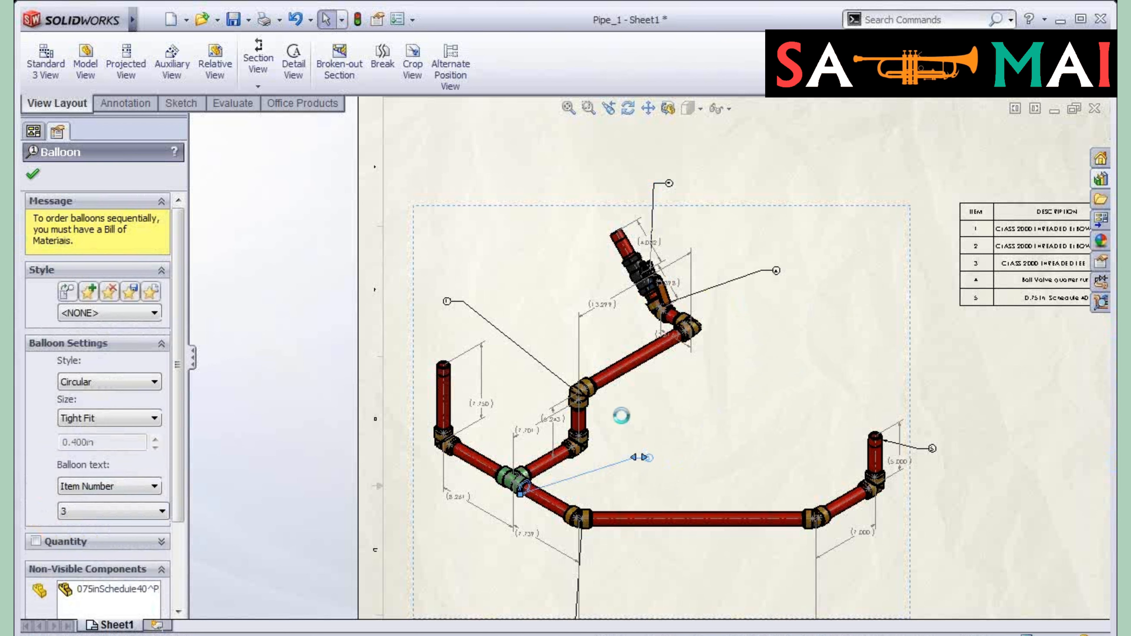
pyautogui.press('Delete')
pyautogui.click(447, 299)
pyautogui.press('Delete')
pyautogui.click(765, 277)
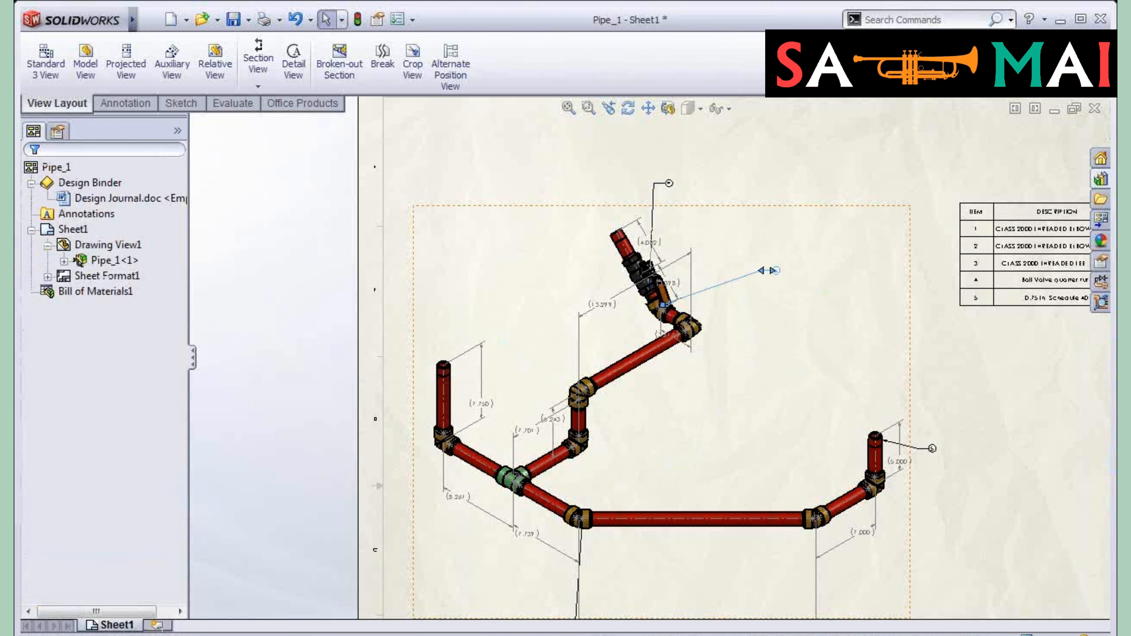
pyautogui.press('Delete')
pyautogui.click(669, 183)
pyautogui.press('Delete')
pyautogui.click(932, 448)
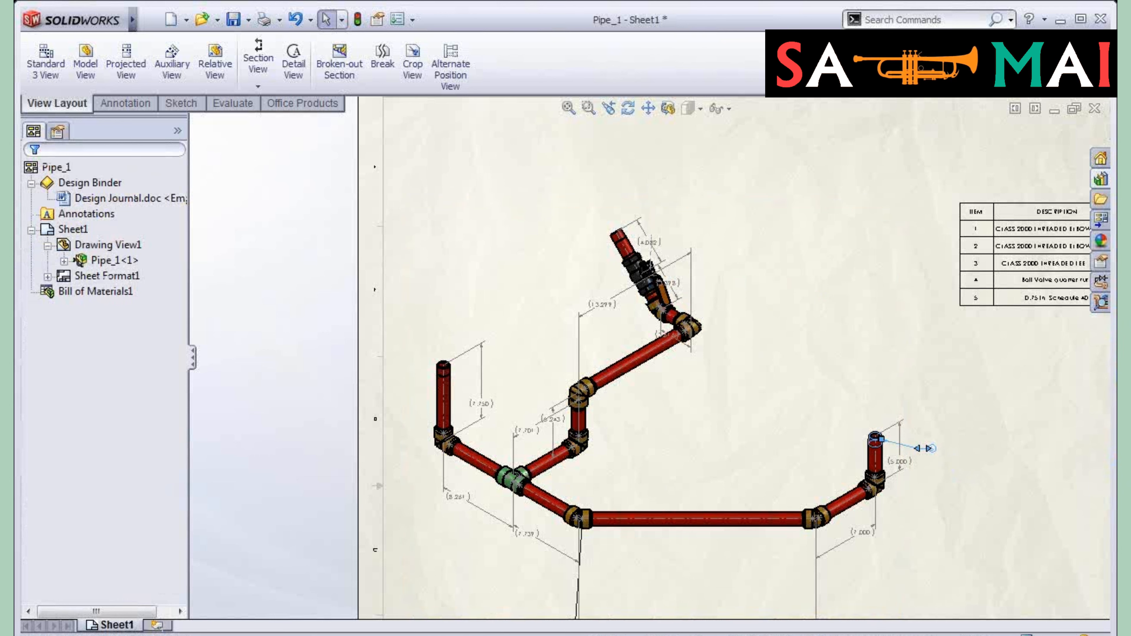
pyautogui.click(844, 365)
pyautogui.click(934, 450)
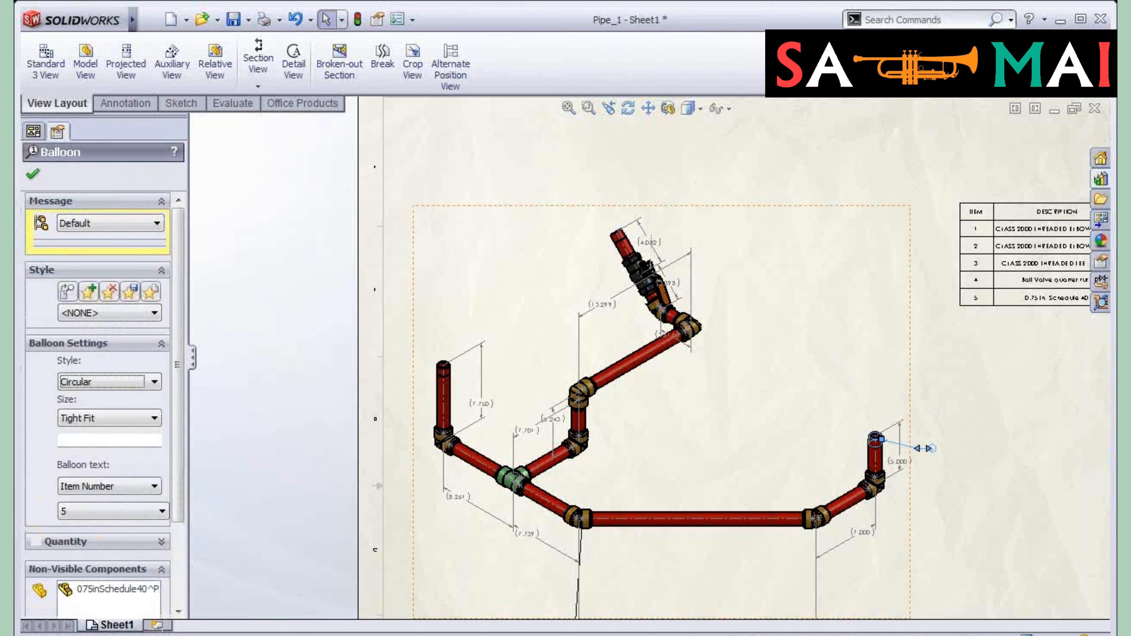
pyautogui.press('Delete')
pyautogui.scroll(3, 759, 483)
pyautogui.click(597, 533)
pyautogui.press('Delete')
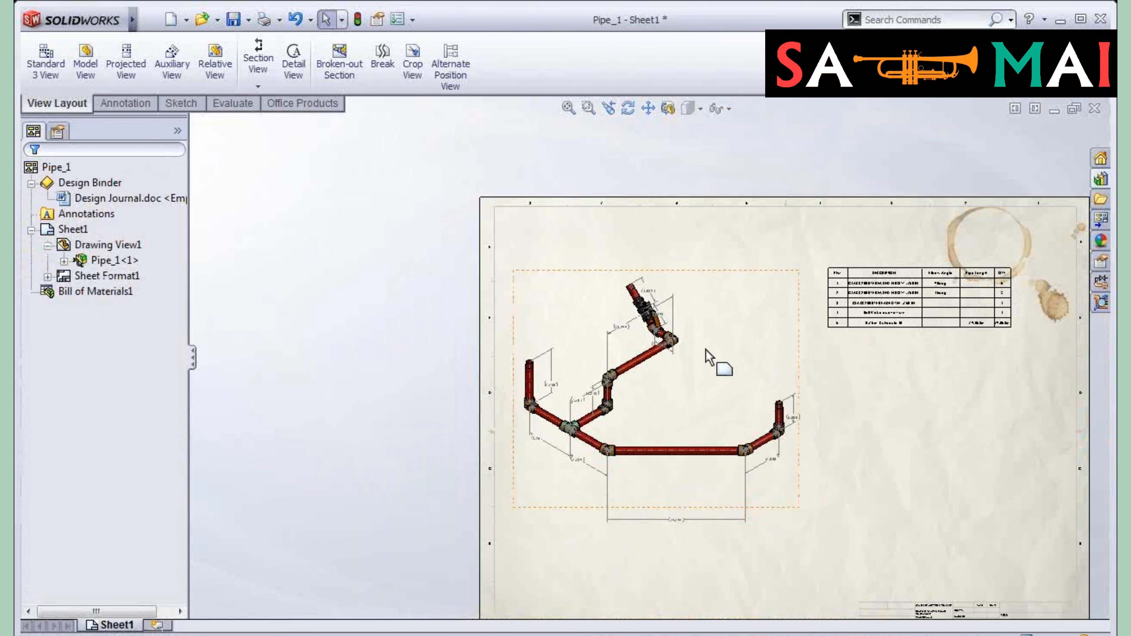
# Step: Auto-balloon the isometric pipe view with Ignore multiple instances turned off and magnetic lines inserted
pyautogui.rightClick(700, 376)
pyautogui.press('Escape')
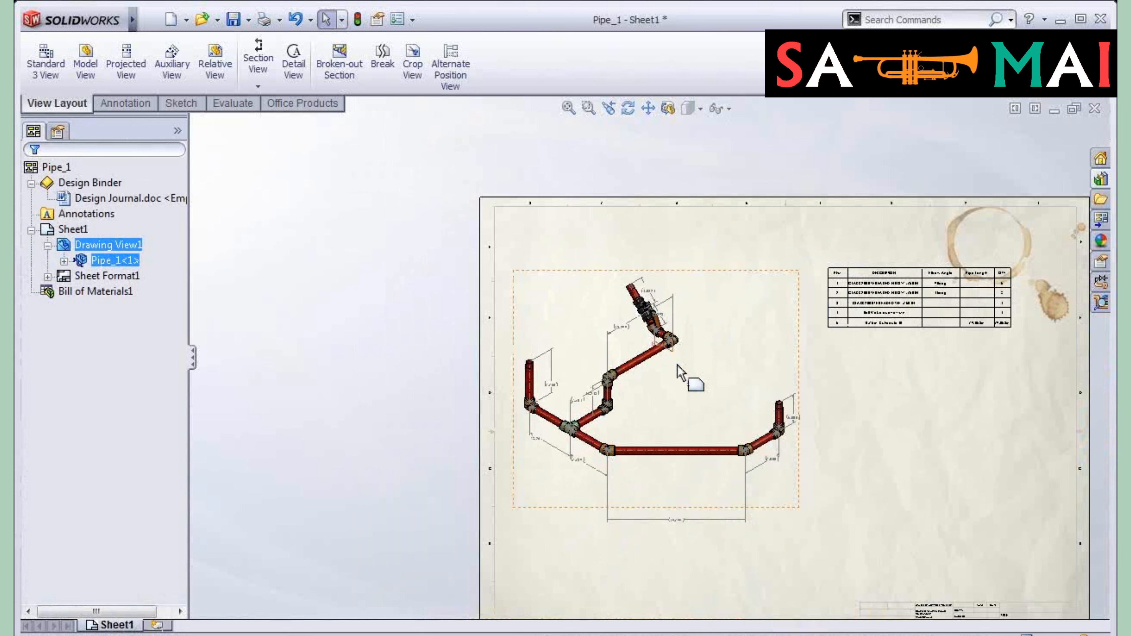
pyautogui.click(681, 373)
pyautogui.click(129, 103)
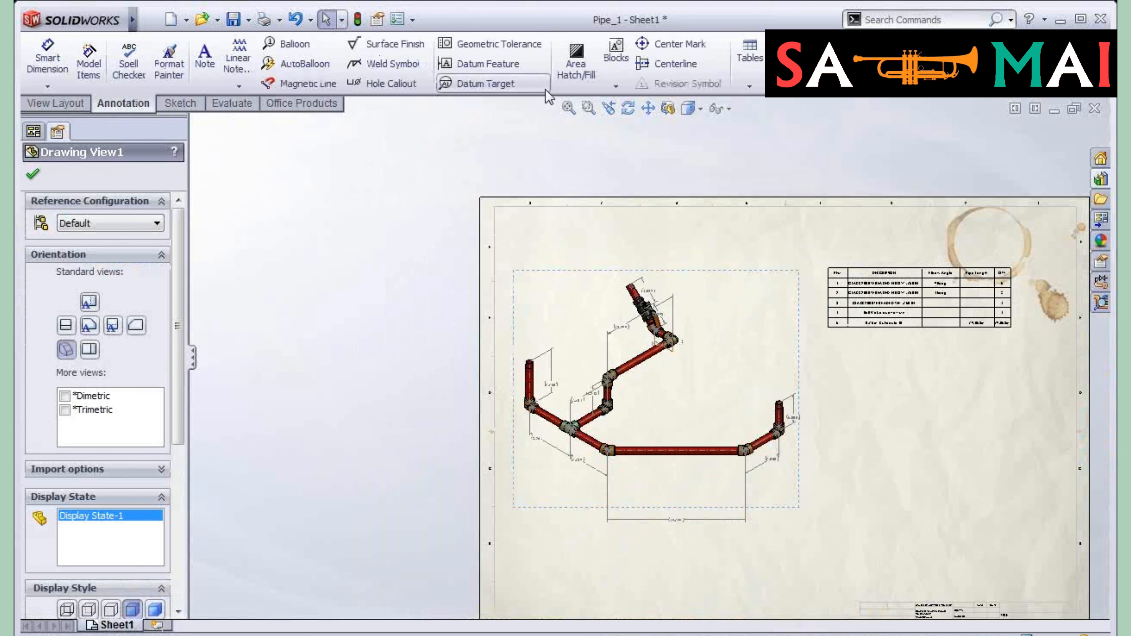
pyautogui.click(303, 64)
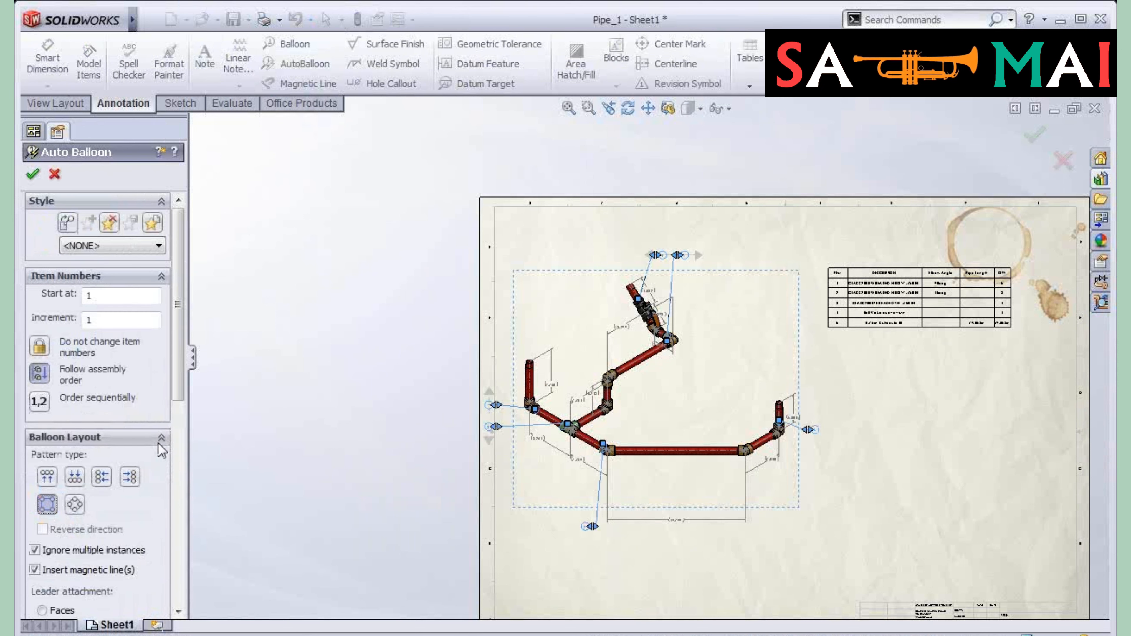
pyautogui.moveTo(177, 360); pyautogui.dragTo(177, 392)
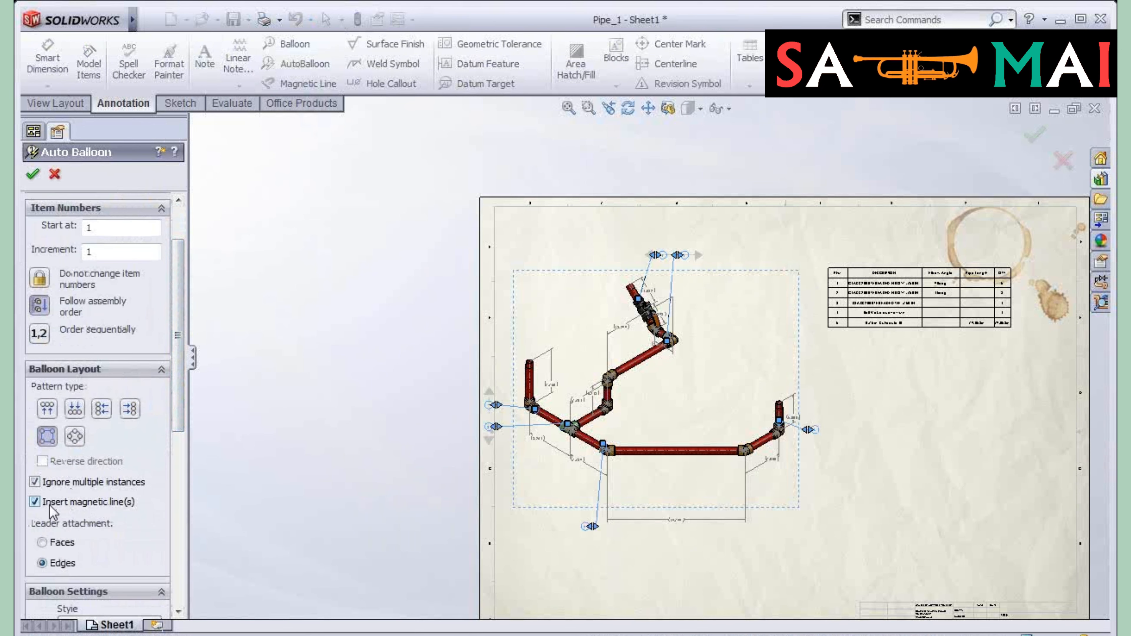
pyautogui.click(35, 482)
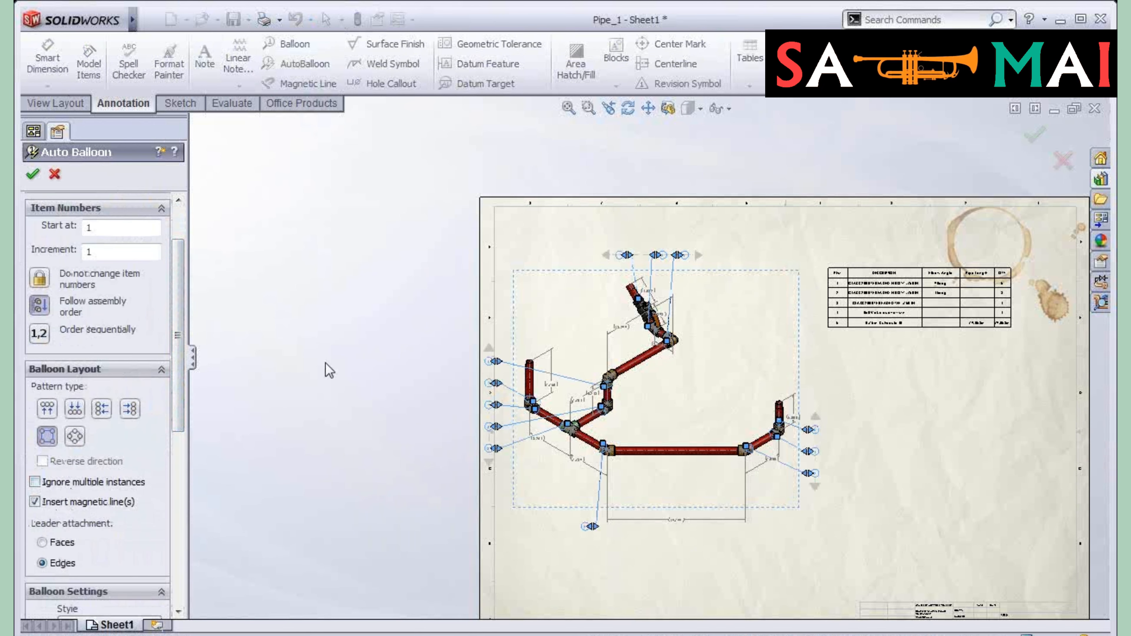
pyautogui.click(33, 175)
# Step: Examine the BOM's descriptions, elbow angles, pipe length and quantities against the numbered balloons on the pipe view
pyautogui.scroll(-3, 896, 354)
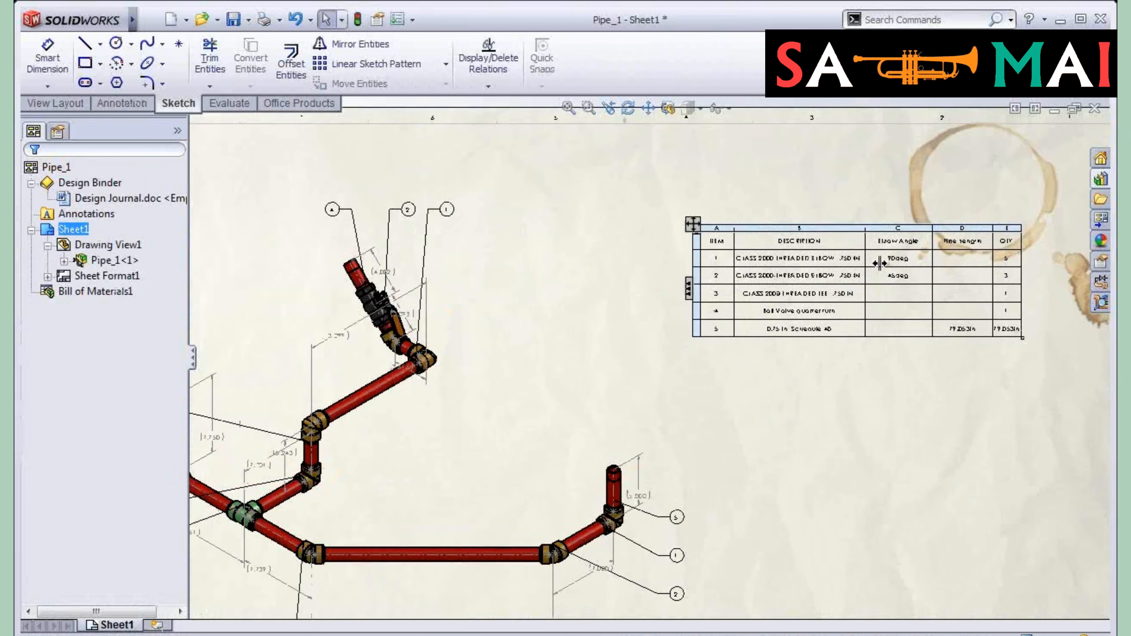
pyautogui.scroll(-3, 880, 263)
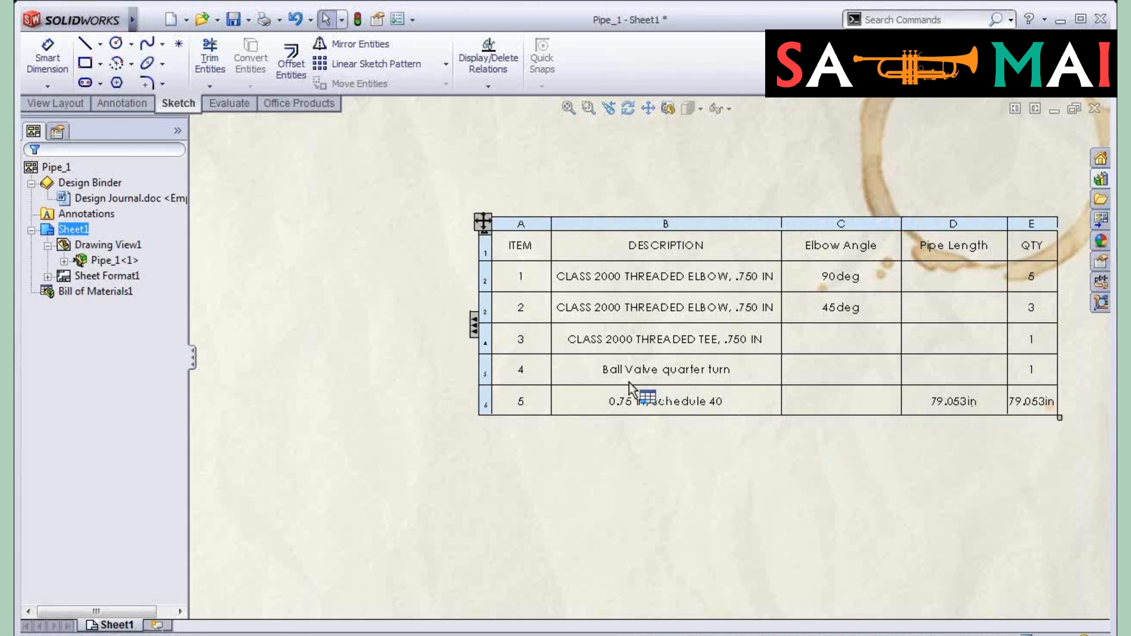
pyautogui.moveTo(248, 474)
pyautogui.mouseDown(button='middle')
pyautogui.moveTo(978, 417)
pyautogui.moveTo(841, 495)
pyautogui.moveTo(823, 247)
pyautogui.moveTo(947, 392)
pyautogui.moveTo(745, 323)
pyautogui.moveTo(608, 318)
pyautogui.mouseUp(button='middle')
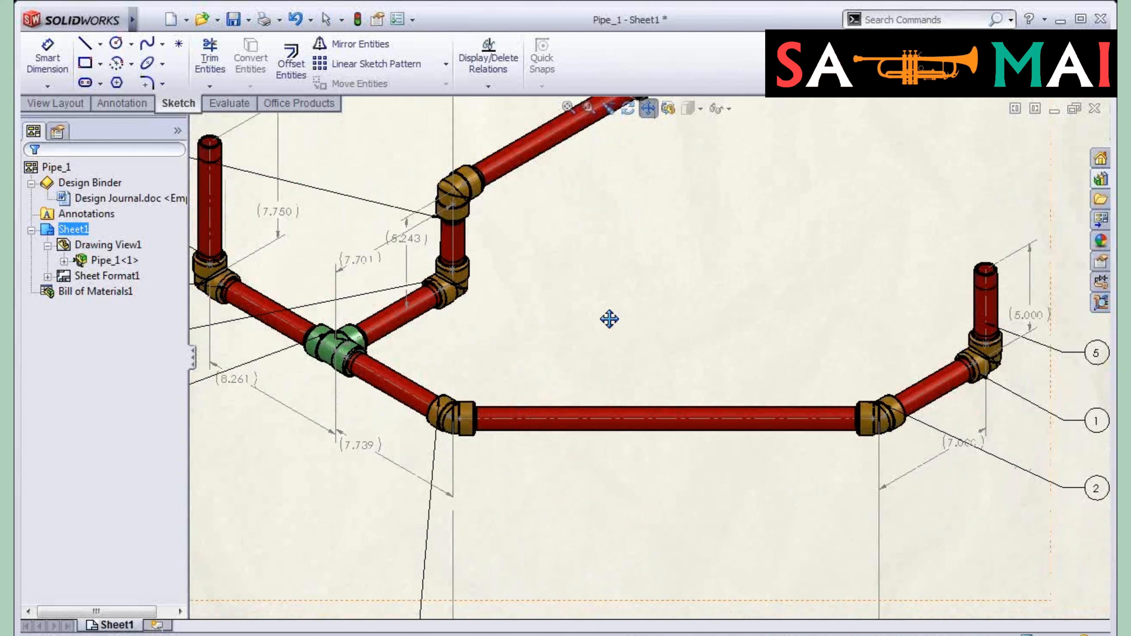
pyautogui.moveTo(674, 336); pyautogui.dragTo(559, 350, button='middle')
pyautogui.press('Escape')
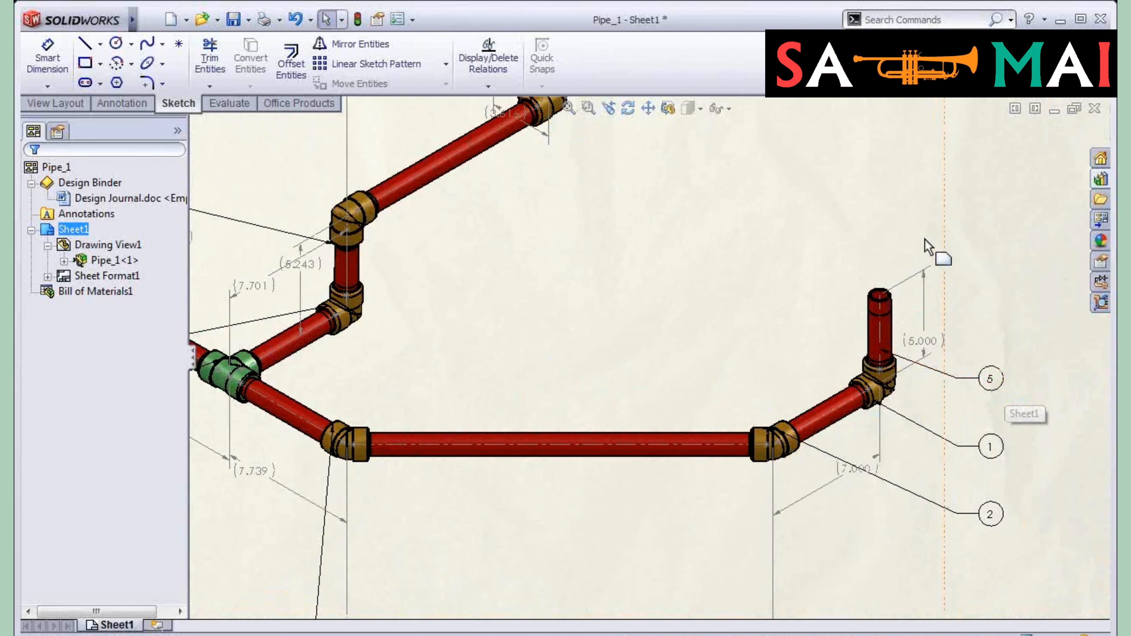
pyautogui.moveTo(989, 142); pyautogui.dragTo(713, 478, button='middle')
pyautogui.moveTo(796, 368); pyautogui.dragTo(461, 481, button='middle')
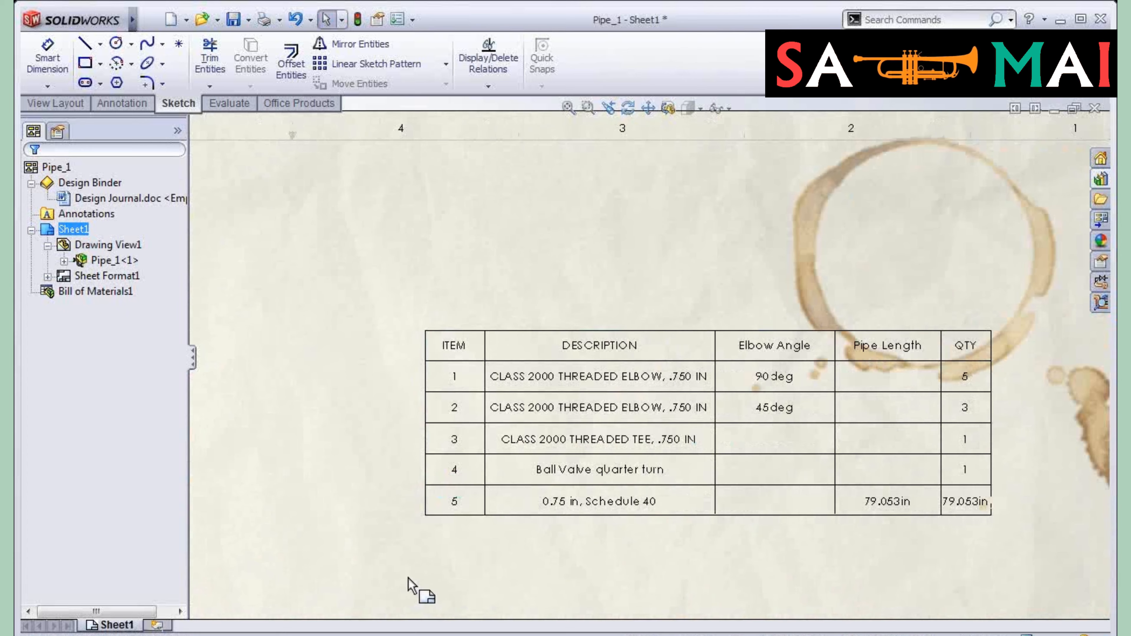
pyautogui.moveTo(404, 589); pyautogui.dragTo(343, 467, button='middle')
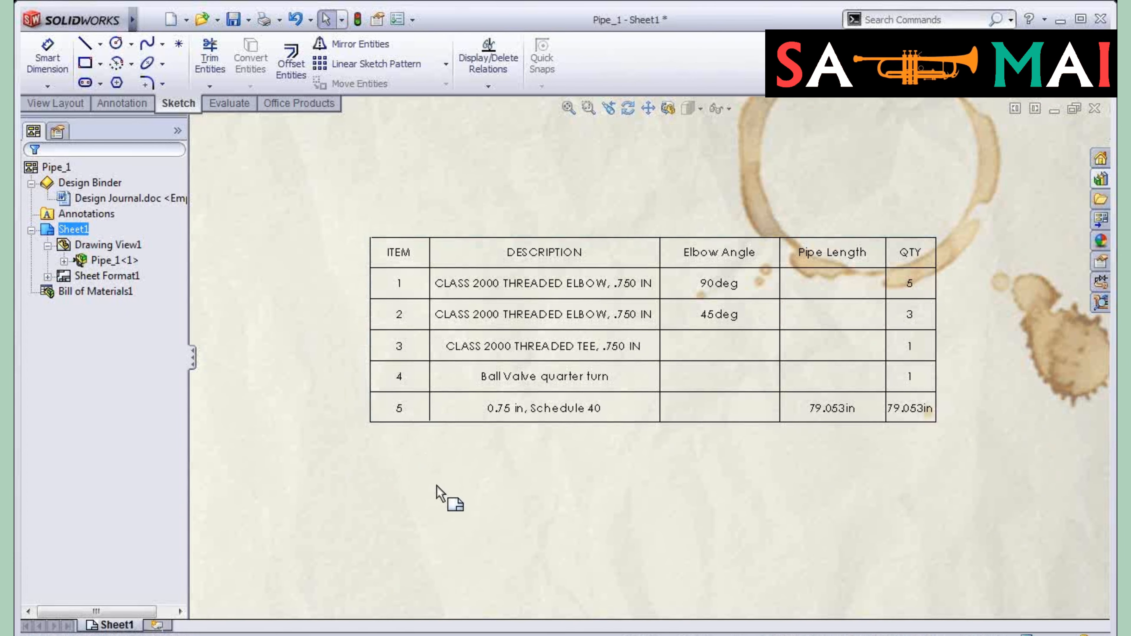
# Step: Set the bill of materials' BOM type to Indented
pyautogui.click(413, 422)
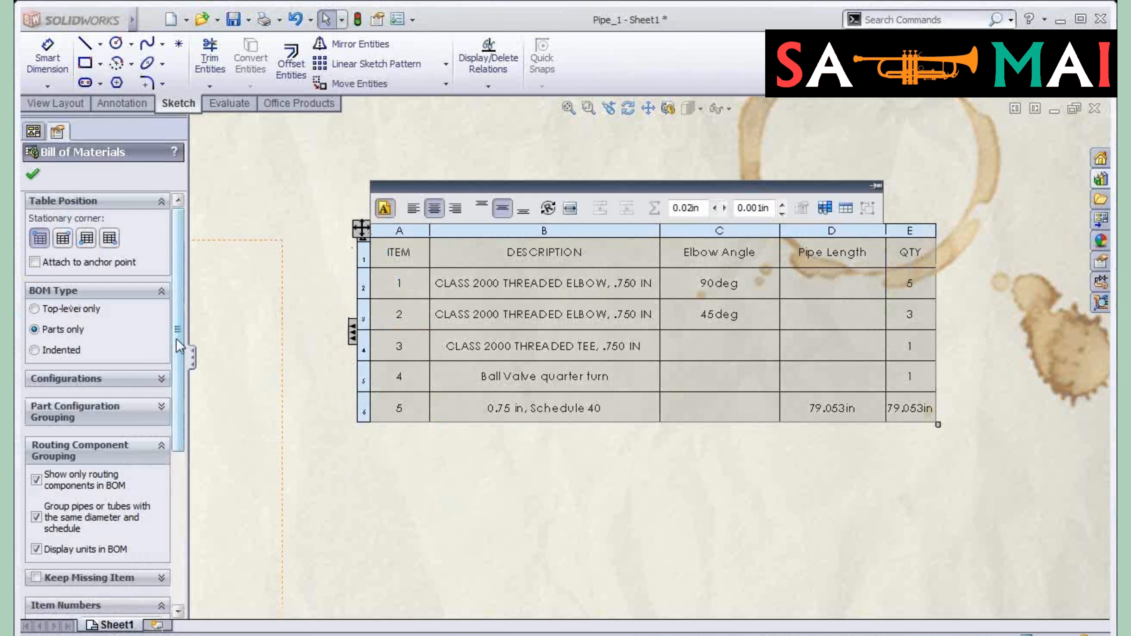
pyautogui.moveTo(178, 345)
pyautogui.mouseDown()
pyautogui.moveTo(182, 394)
pyautogui.moveTo(185, 332)
pyautogui.mouseUp()
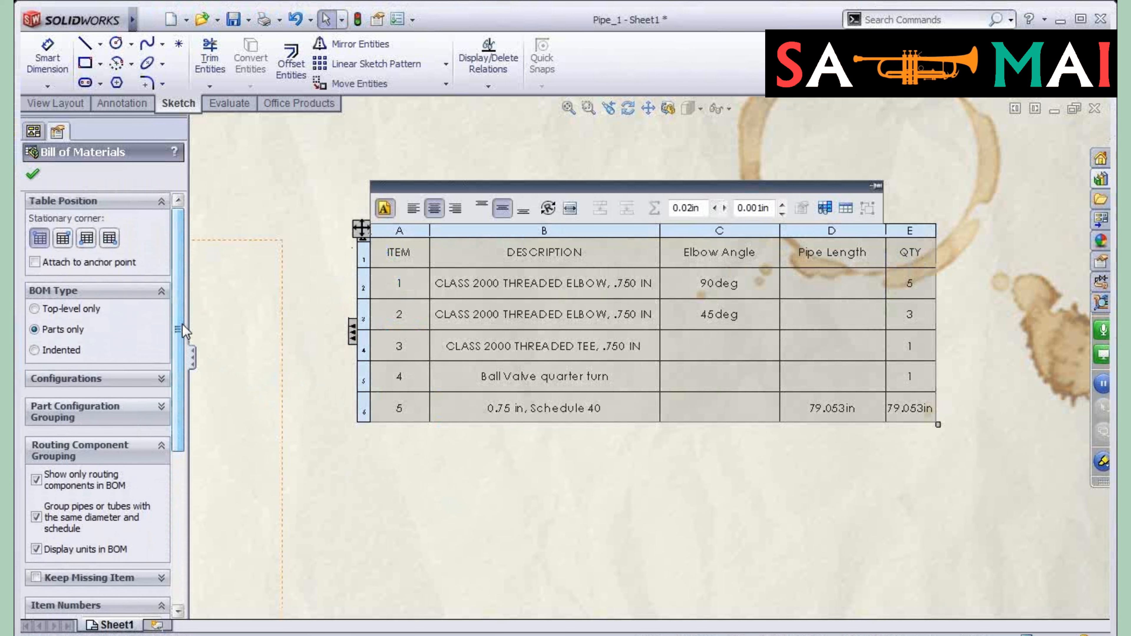
pyautogui.click(360, 405)
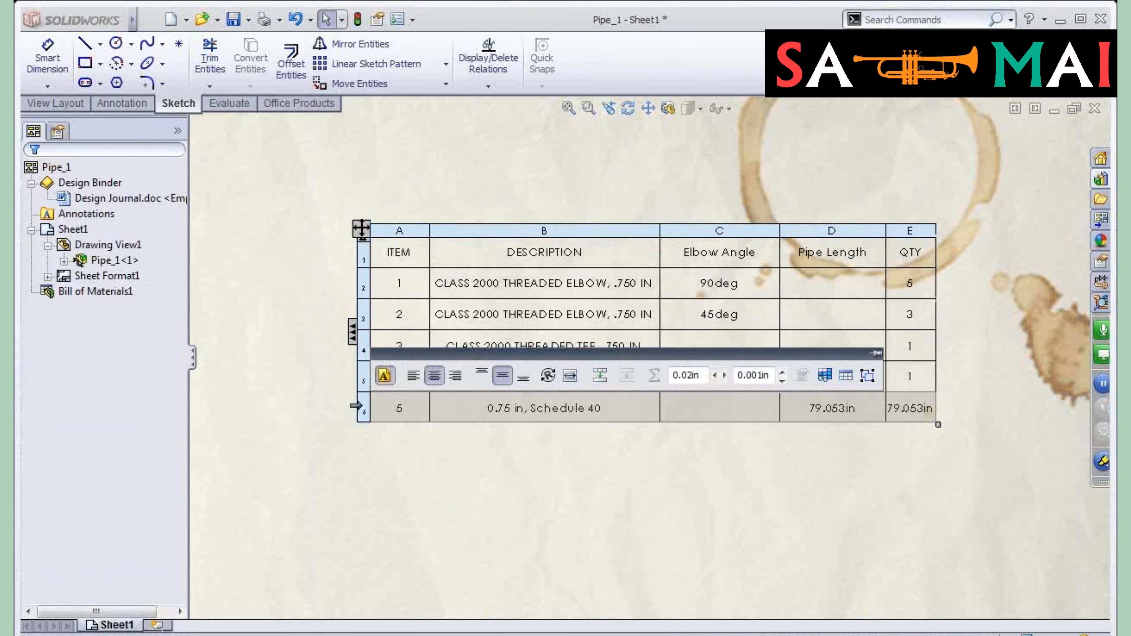
pyautogui.click(361, 228)
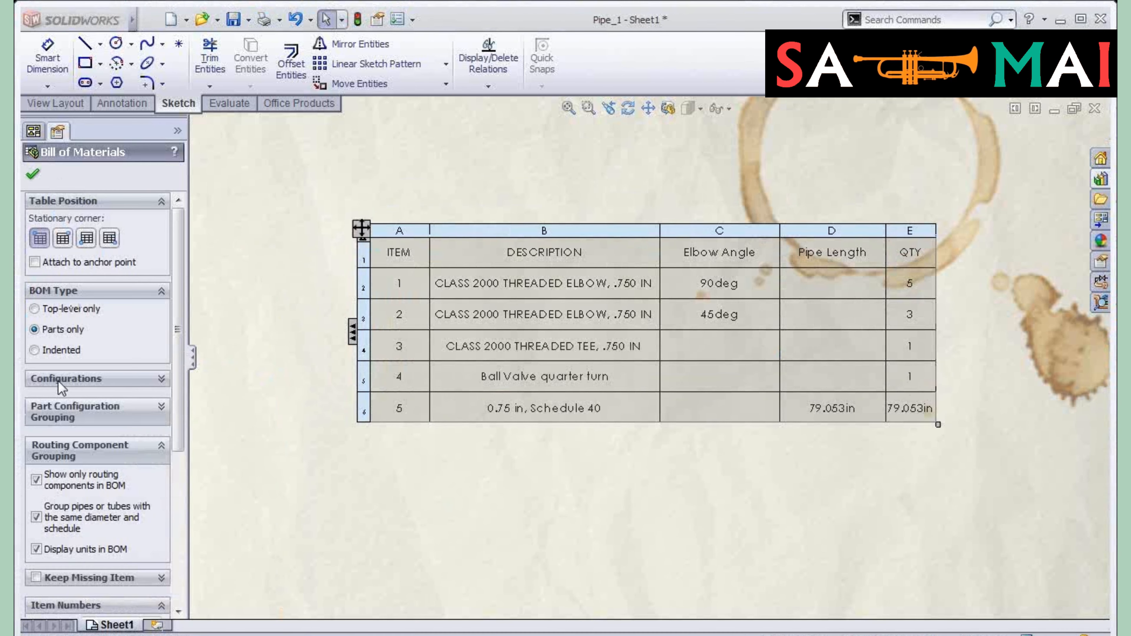
pyautogui.click(34, 350)
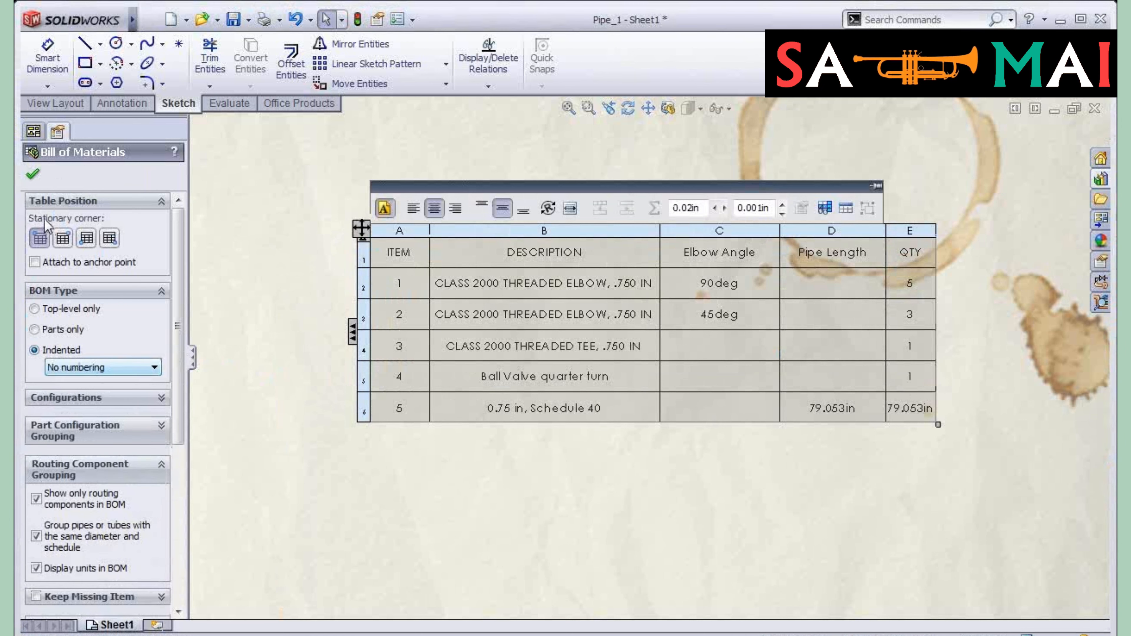
pyautogui.click(32, 173)
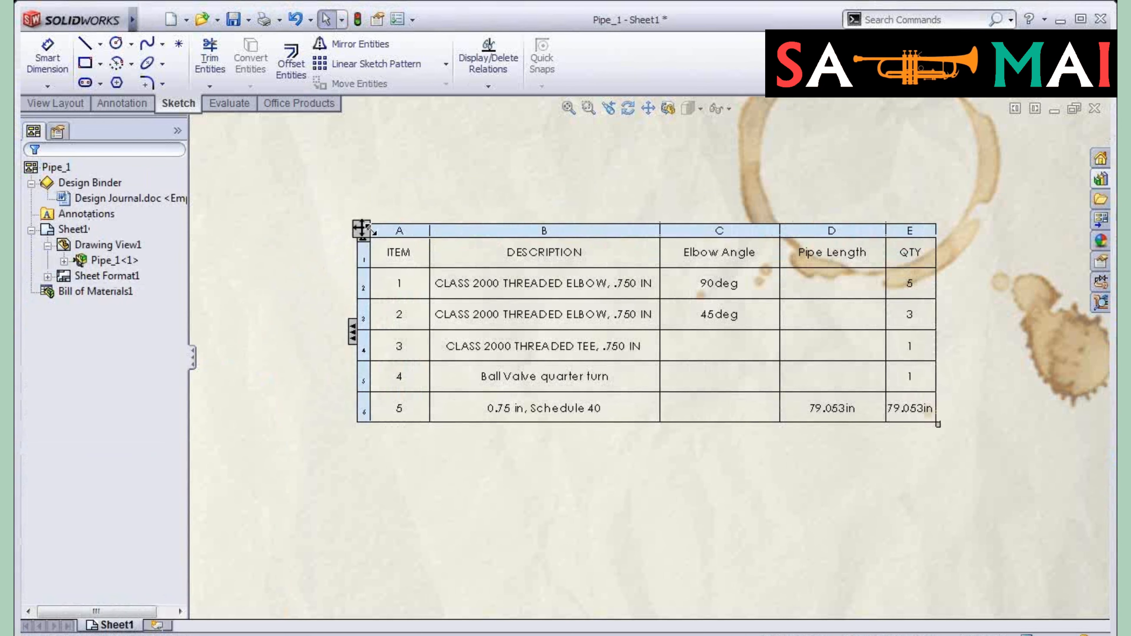
# Step: Set the indented BOM to Detailed numbering and turn off Display as one item number in its part configuration grouping
pyautogui.click(362, 228)
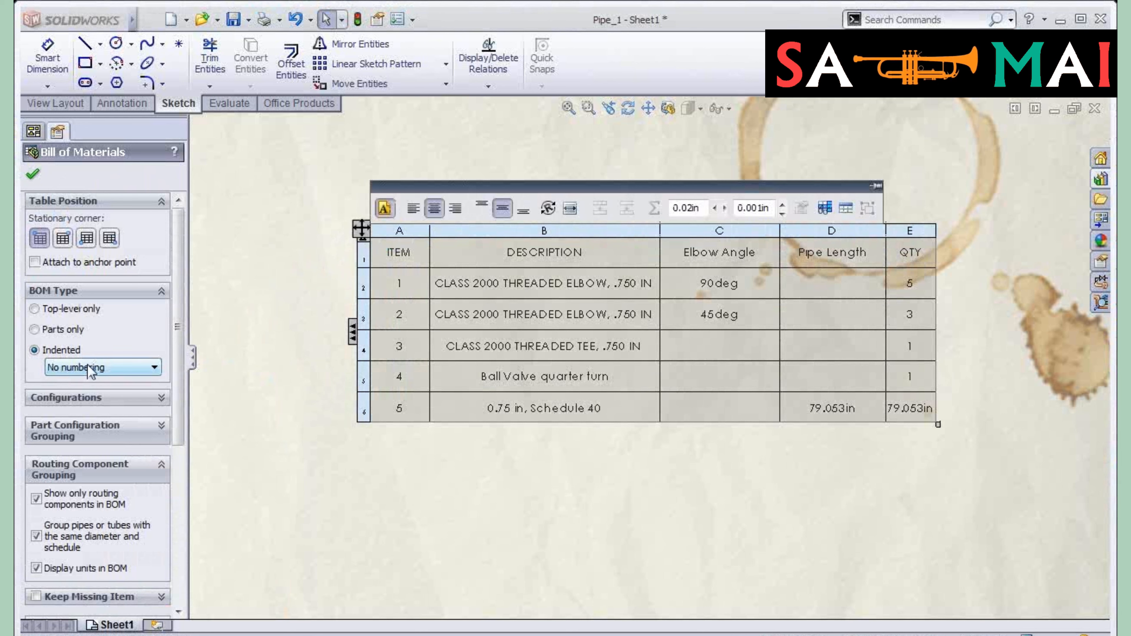
pyautogui.click(92, 369)
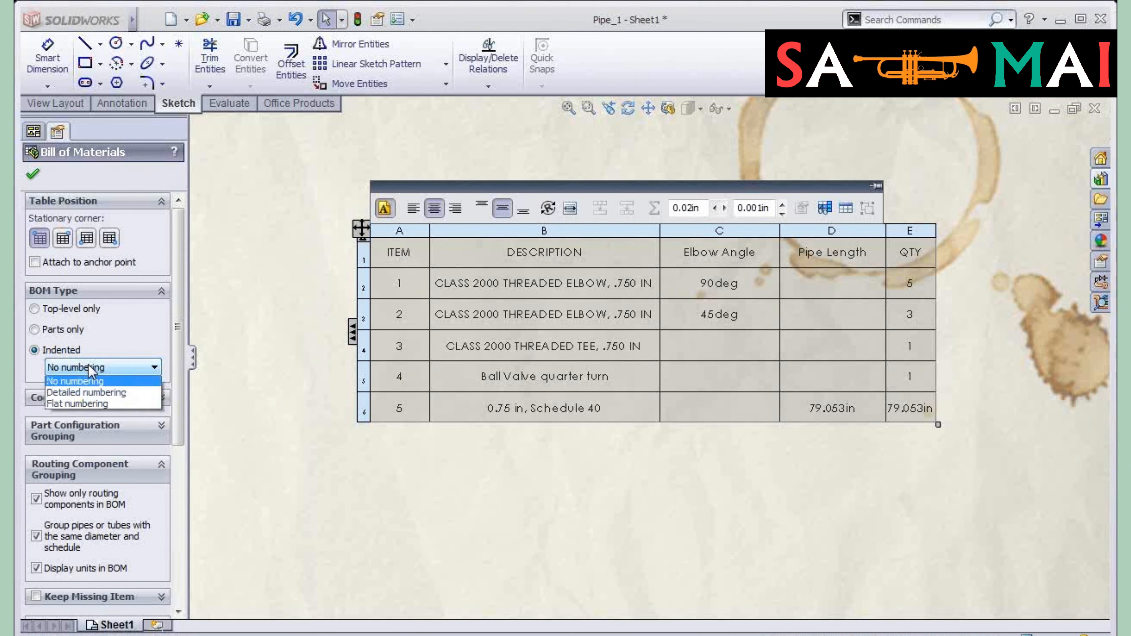
pyautogui.click(103, 394)
pyautogui.scroll(-2, 178, 368)
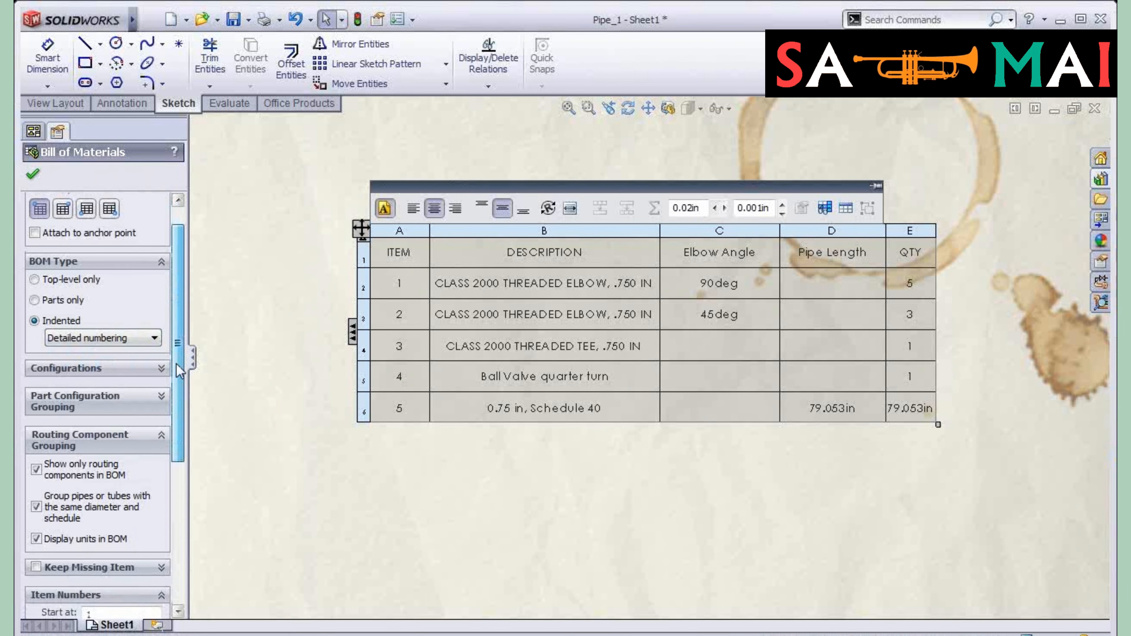
pyautogui.scroll(-1, 178, 370)
pyautogui.click(80, 377)
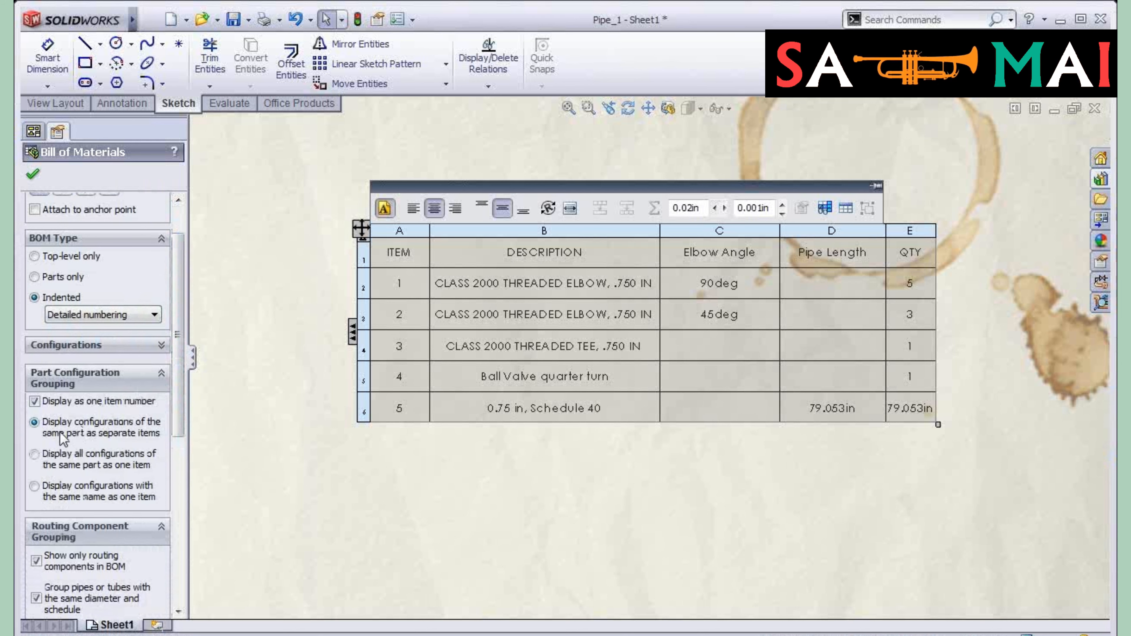
pyautogui.click(95, 349)
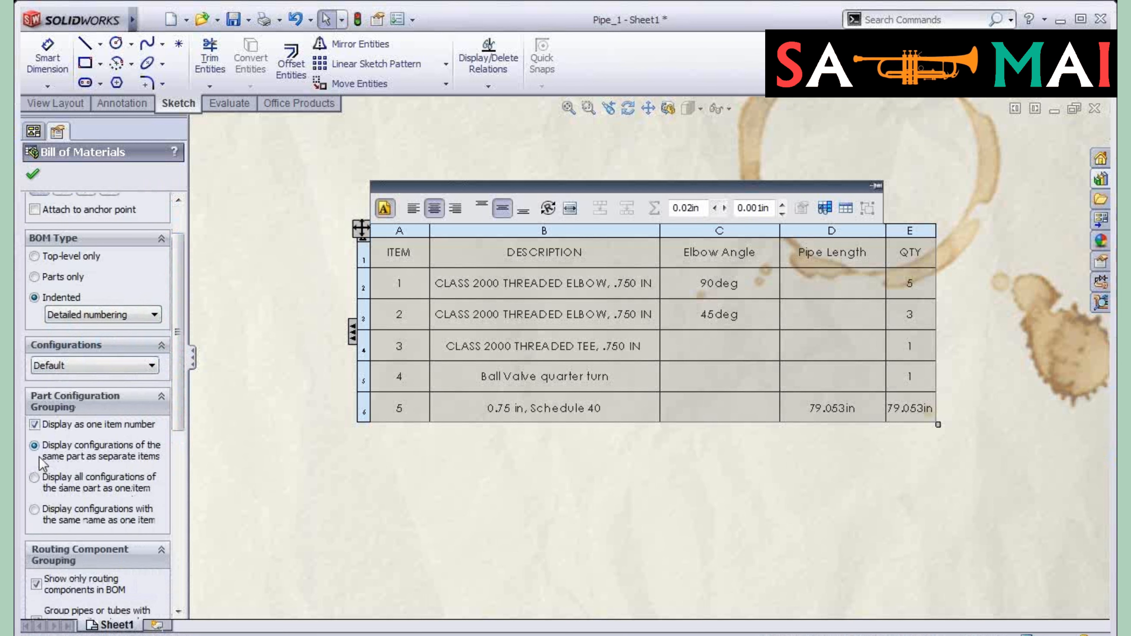
pyautogui.click(35, 424)
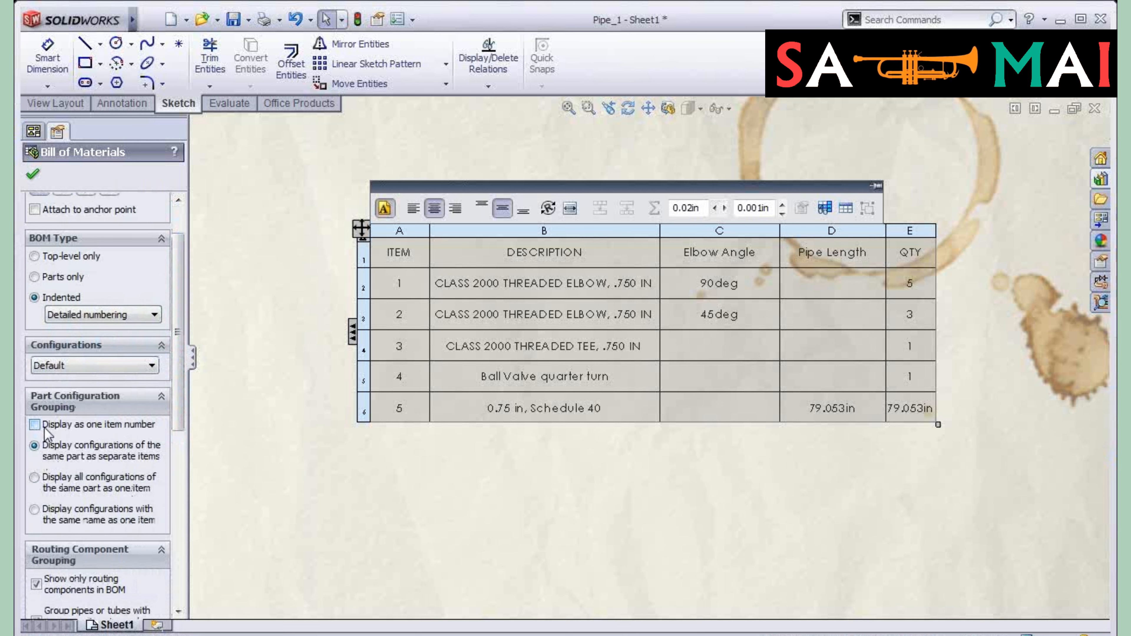
pyautogui.click(30, 178)
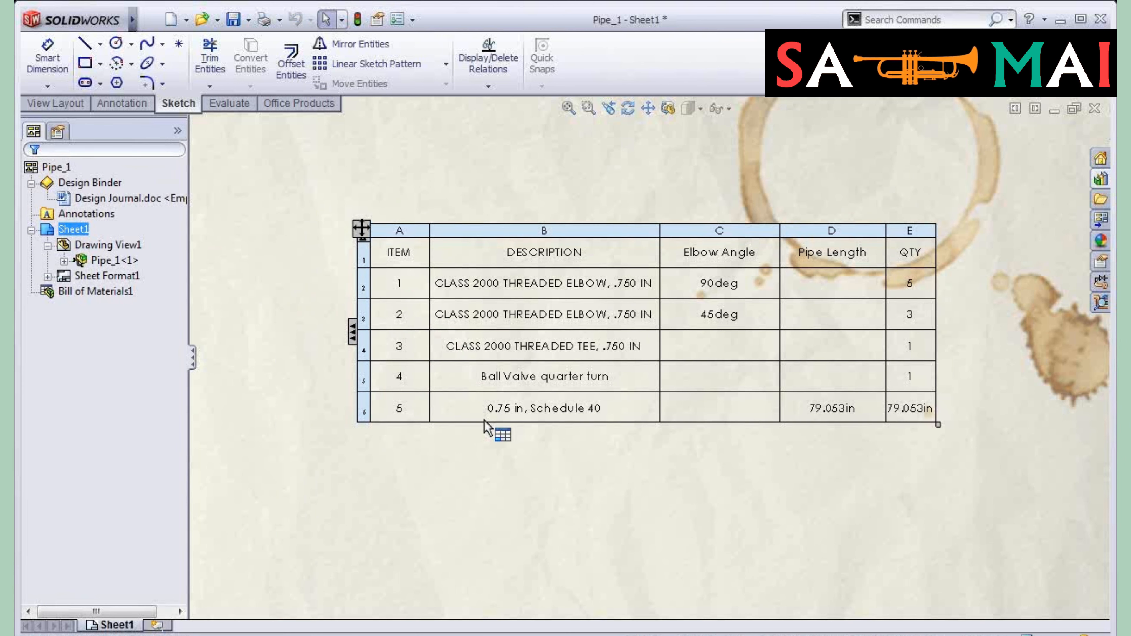
# Step: Set the bill of materials' BOM type to Top-level only
pyautogui.click(362, 228)
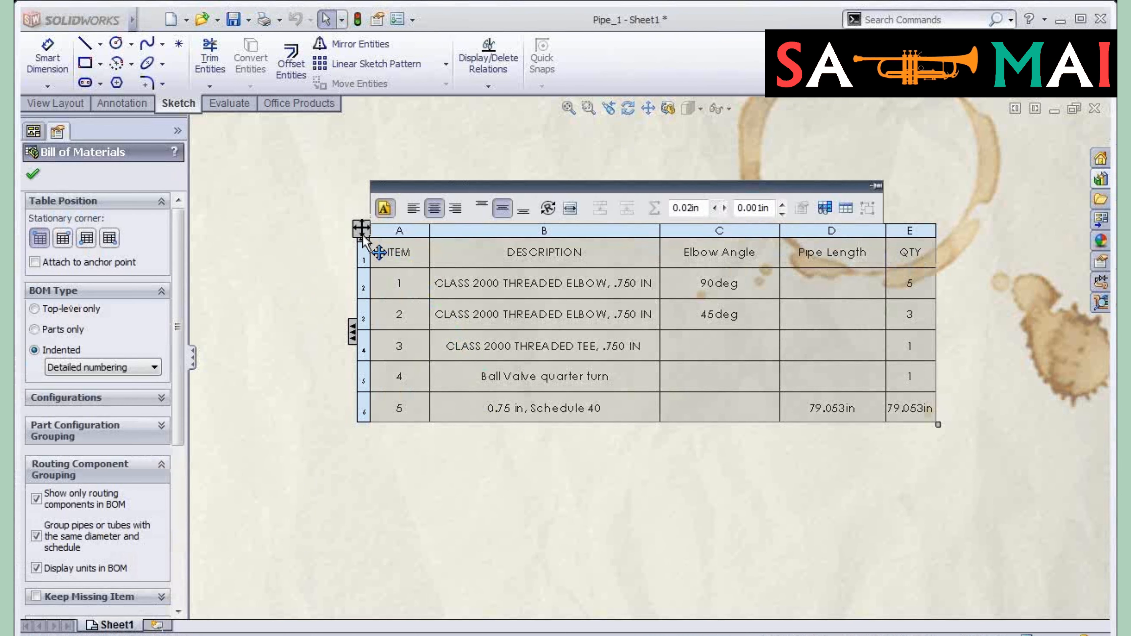
pyautogui.click(70, 310)
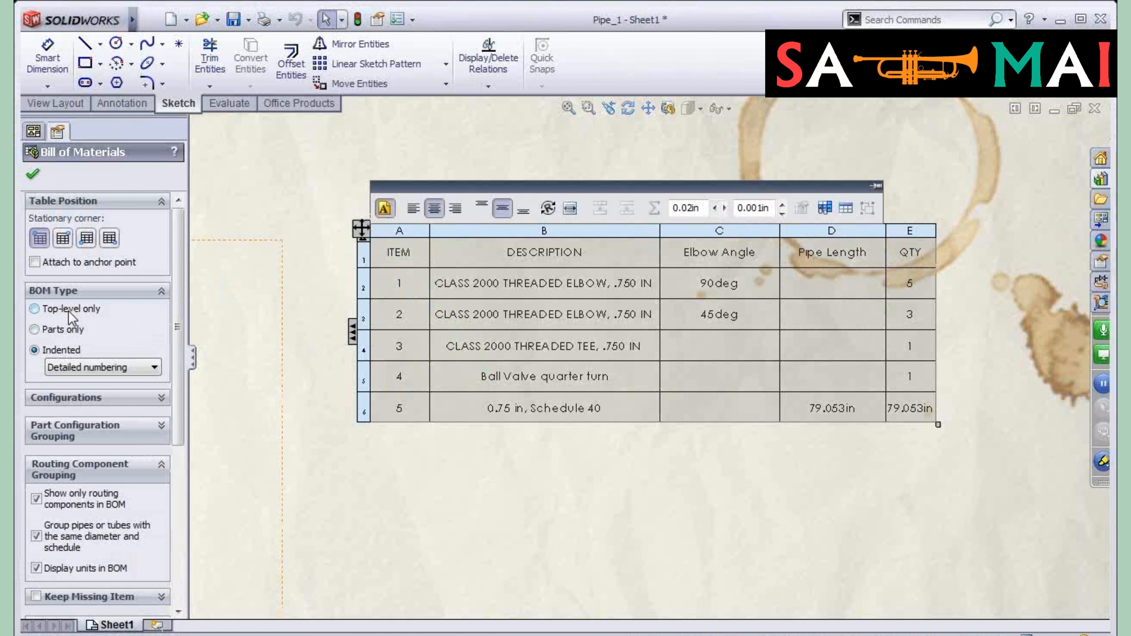
pyautogui.click(33, 177)
# Step: Examine the BOM's part configuration grouping and configuration settings, and the ballooned pipe view beside the table
pyautogui.click(374, 230)
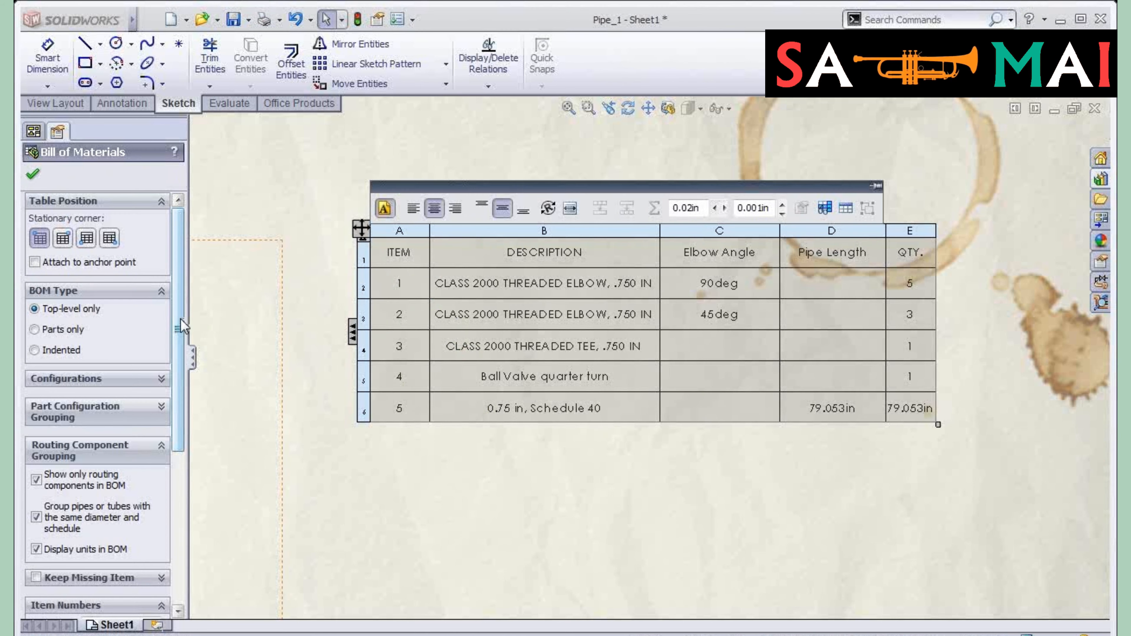
pyautogui.click(130, 407)
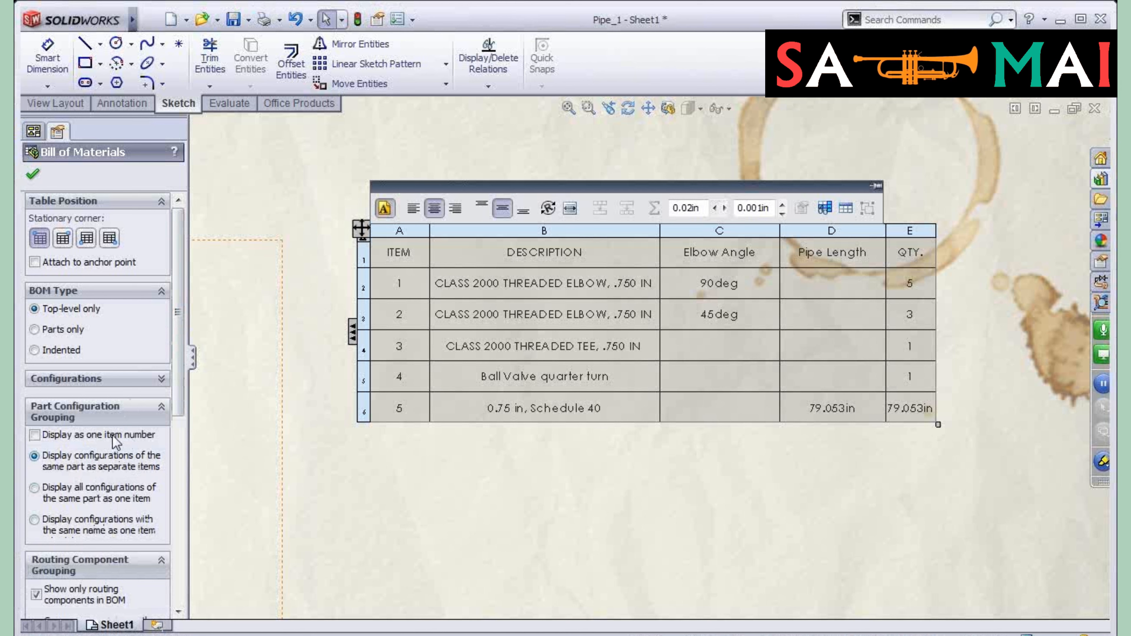
pyautogui.click(84, 383)
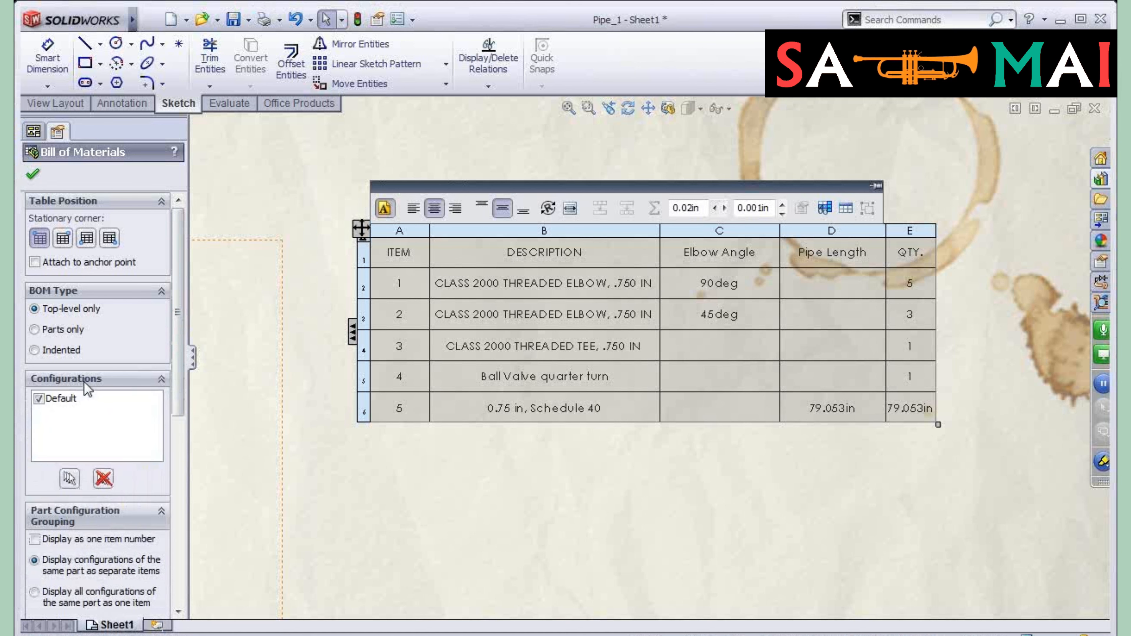
pyautogui.click(84, 383)
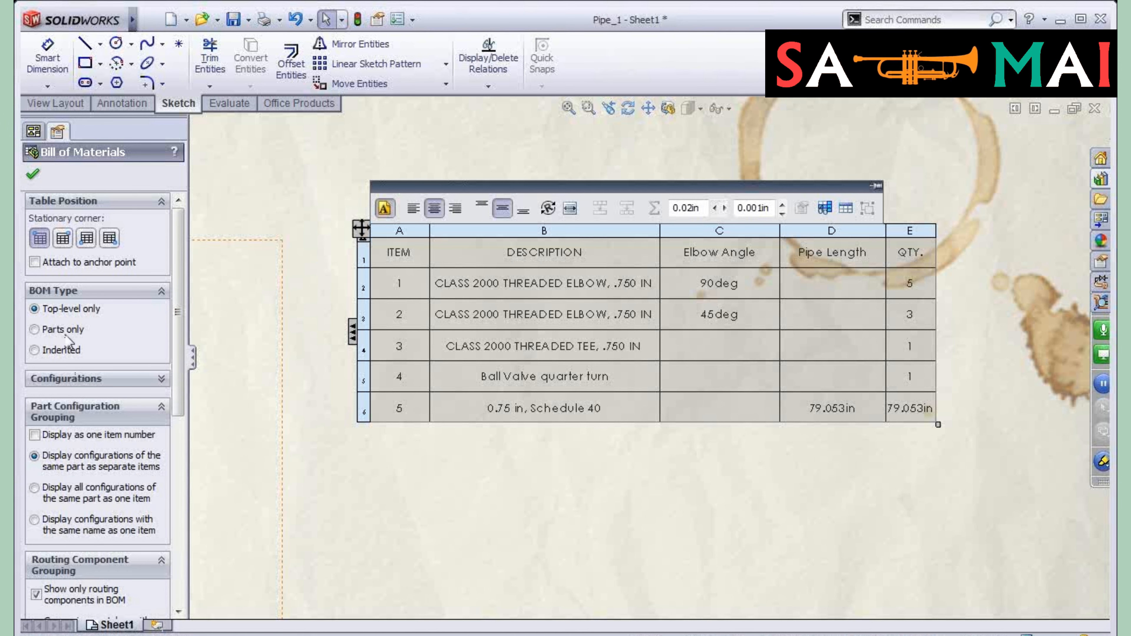
pyautogui.click(32, 173)
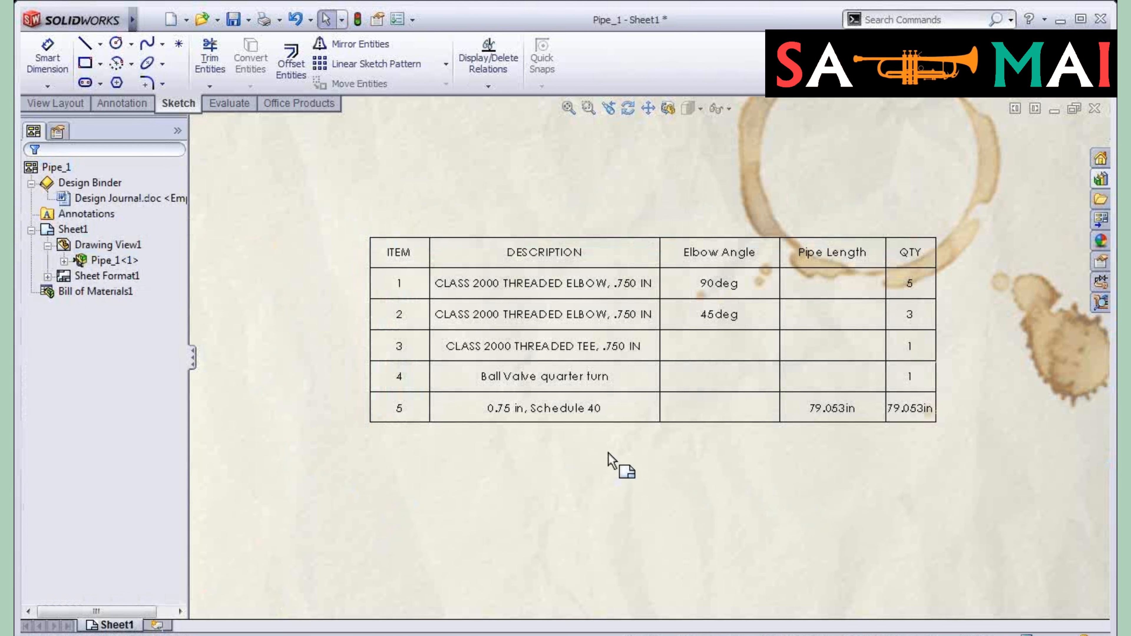
pyautogui.scroll(4, 610, 443)
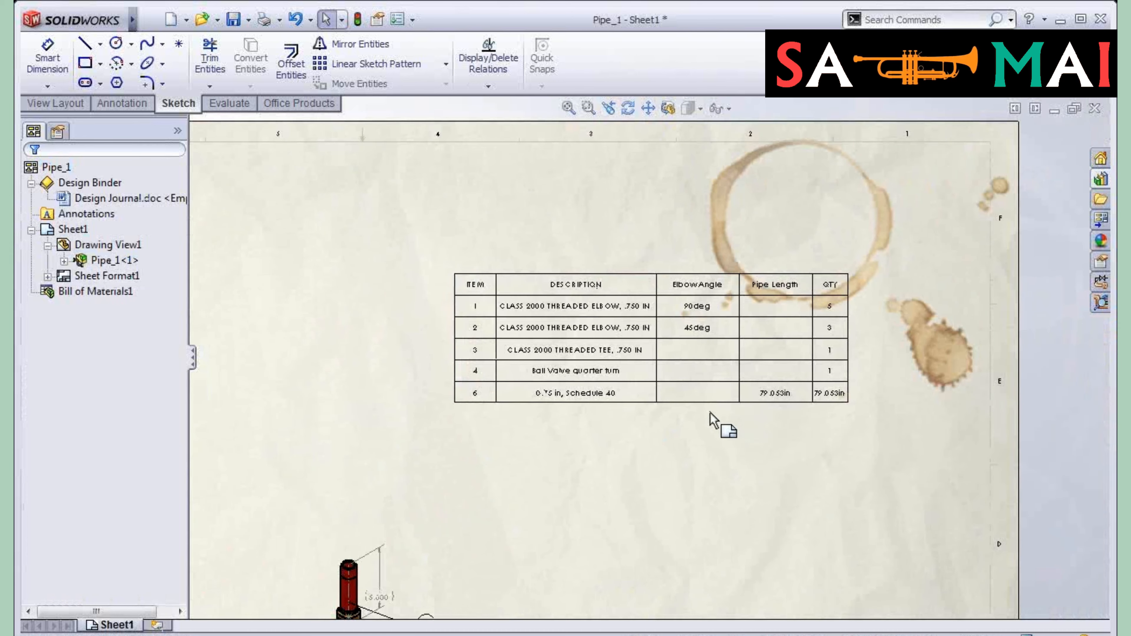
pyautogui.scroll(4, 697, 467)
pyautogui.moveTo(686, 472); pyautogui.dragTo(765, 410, button='middle')
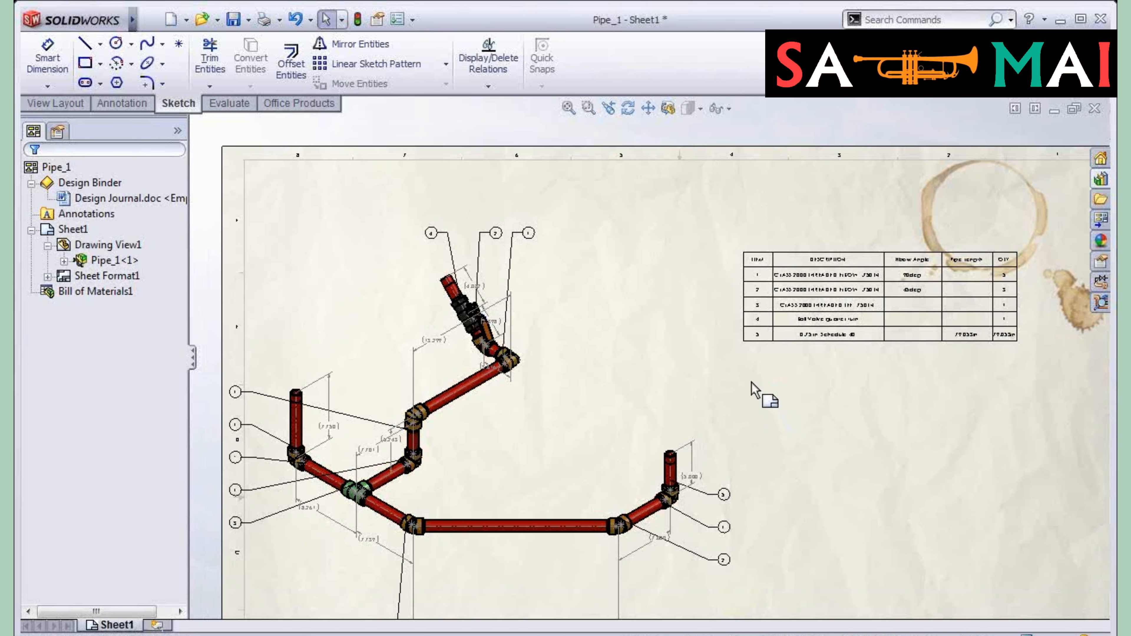